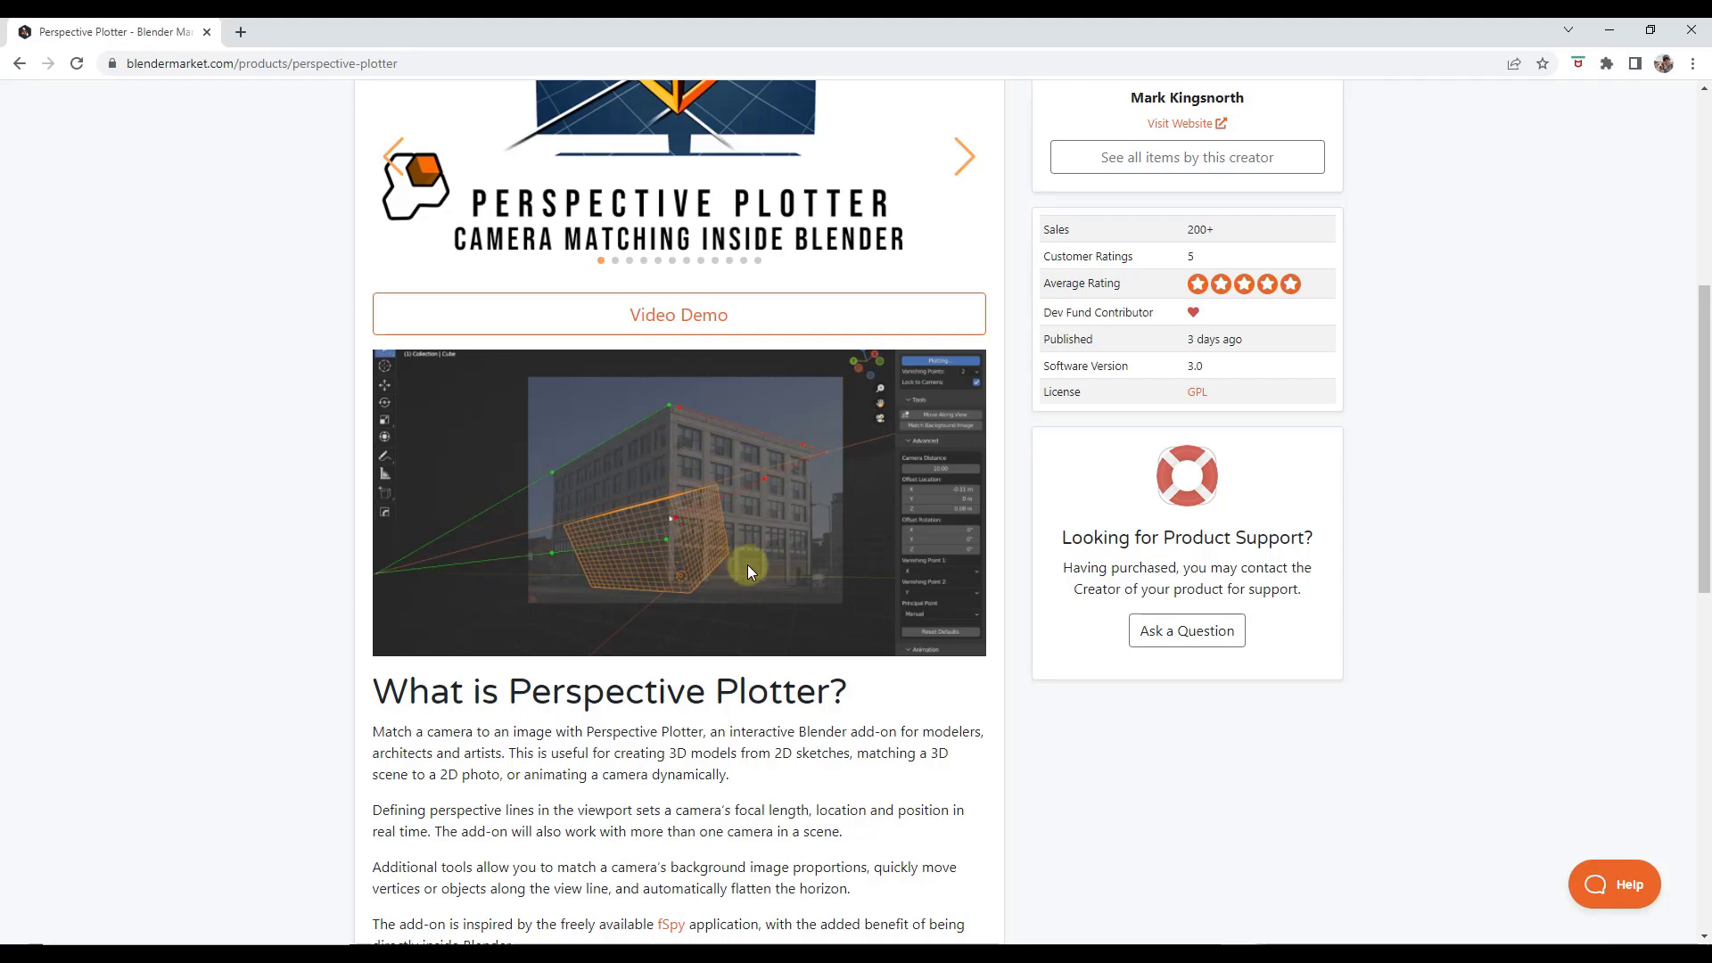
- Examine the Perspective Plotter product page on Blender Market, including its description and preview images
scroll(778, 553, down, 3)
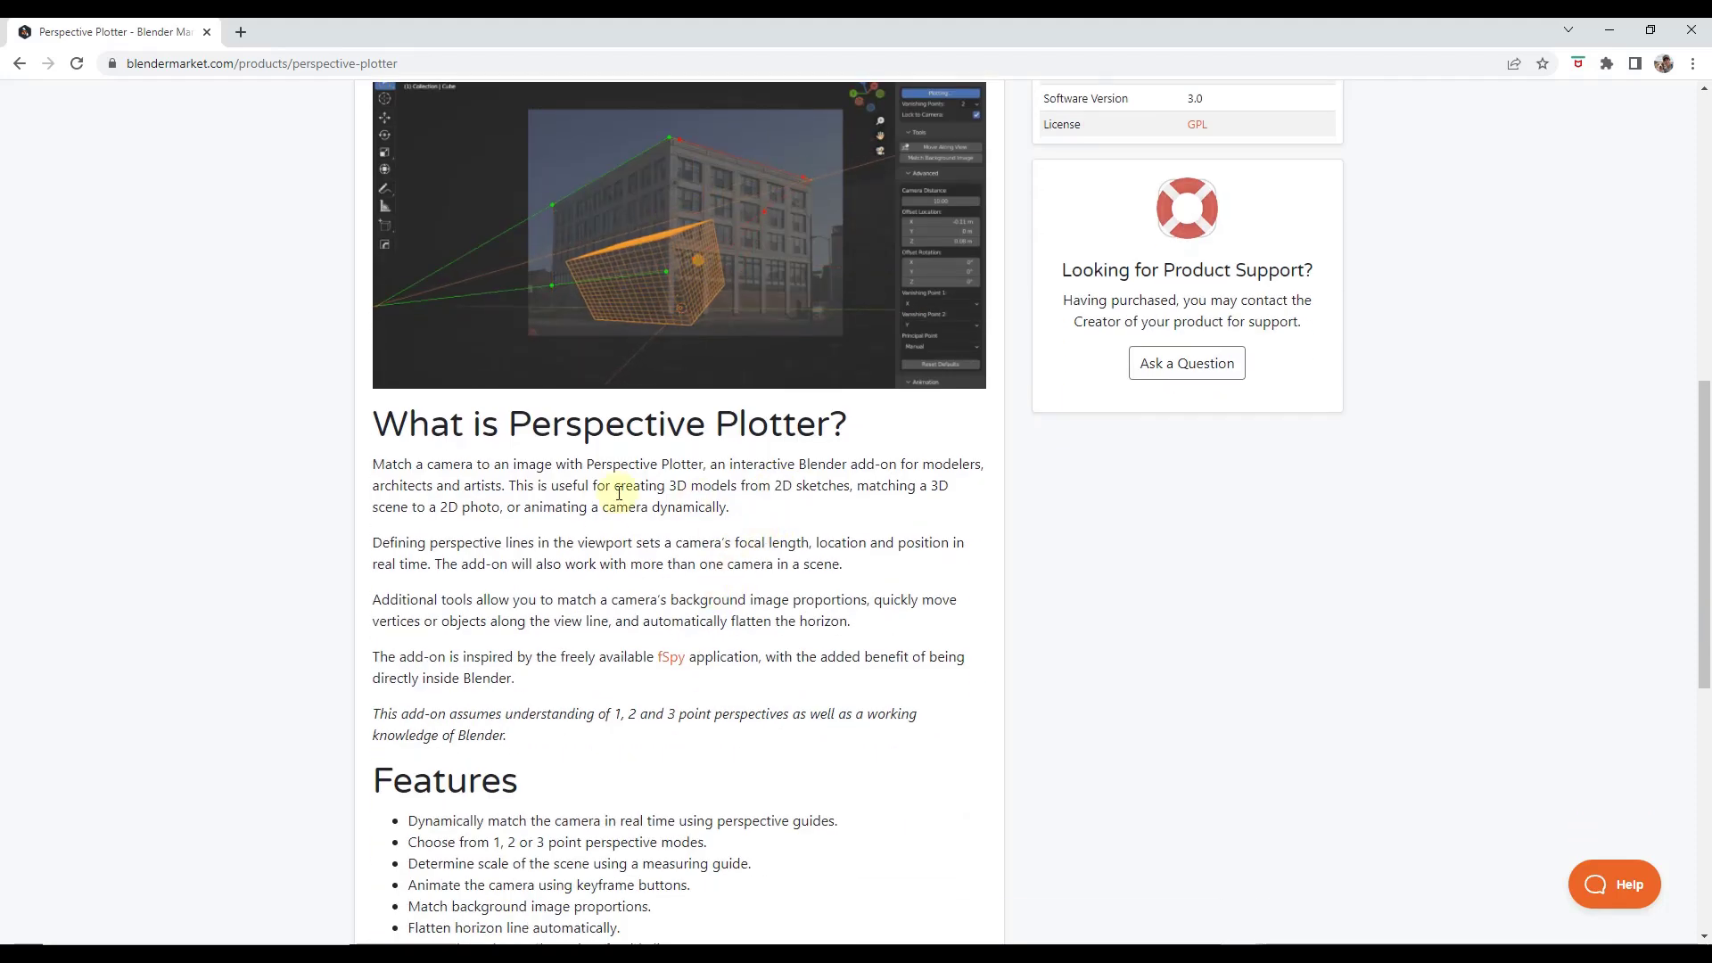
scroll(653, 561, up, 2)
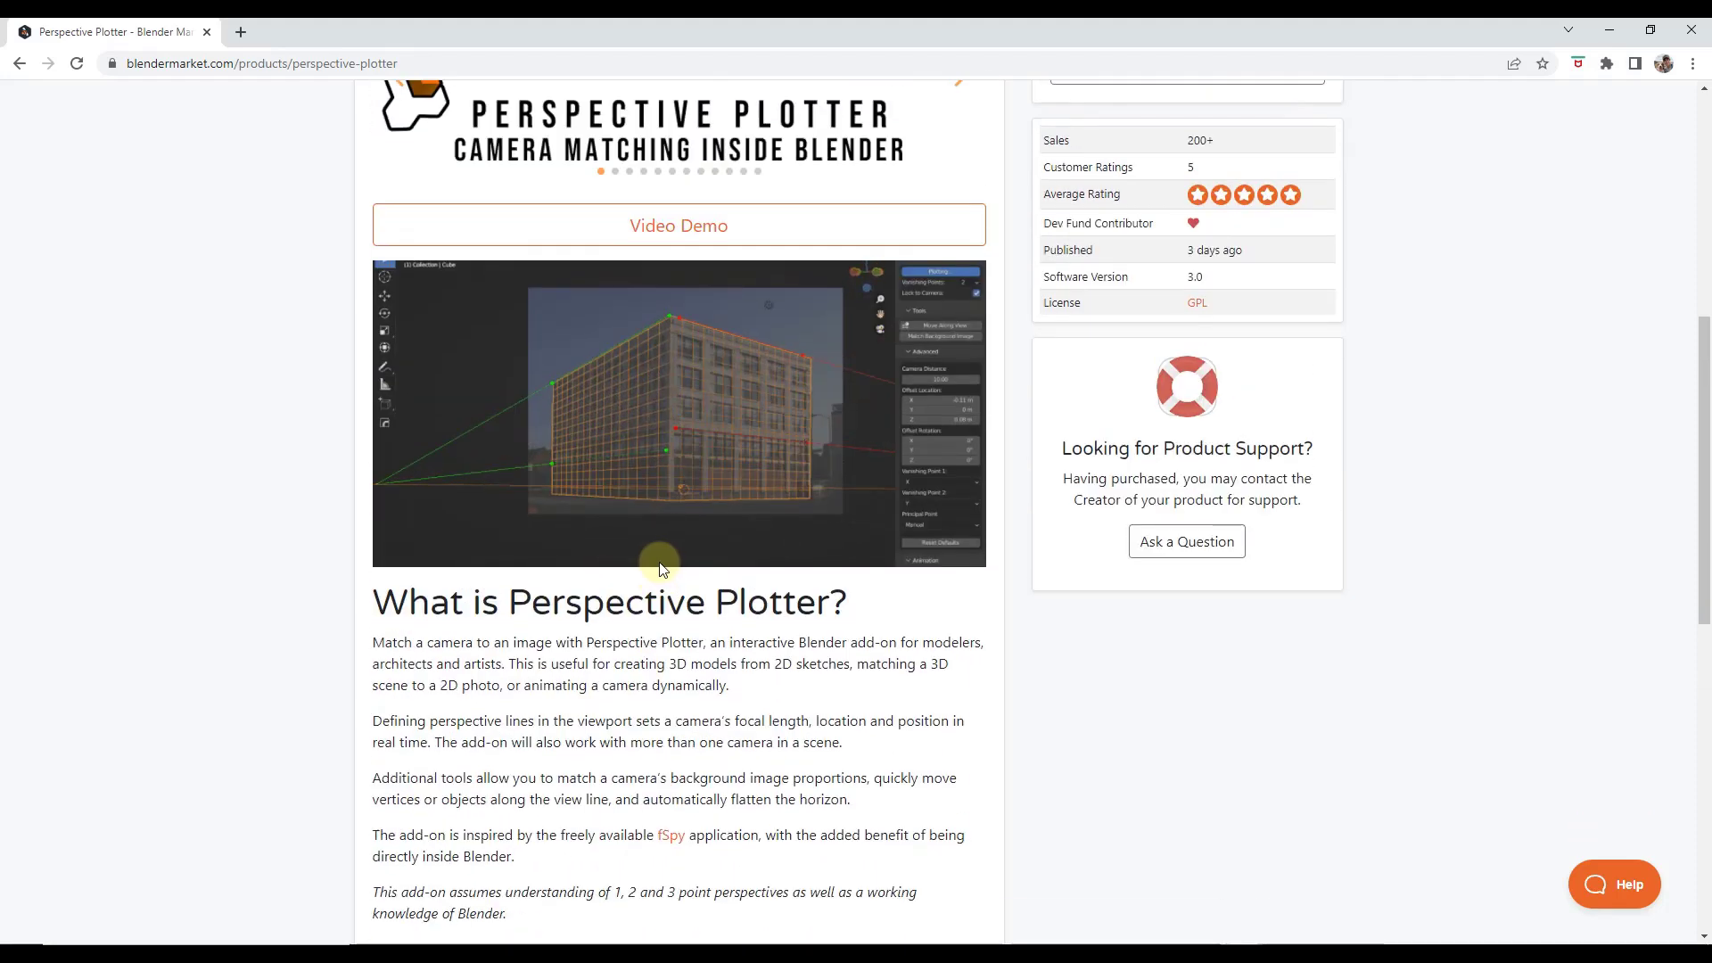
scroll(656, 560, up, 3)
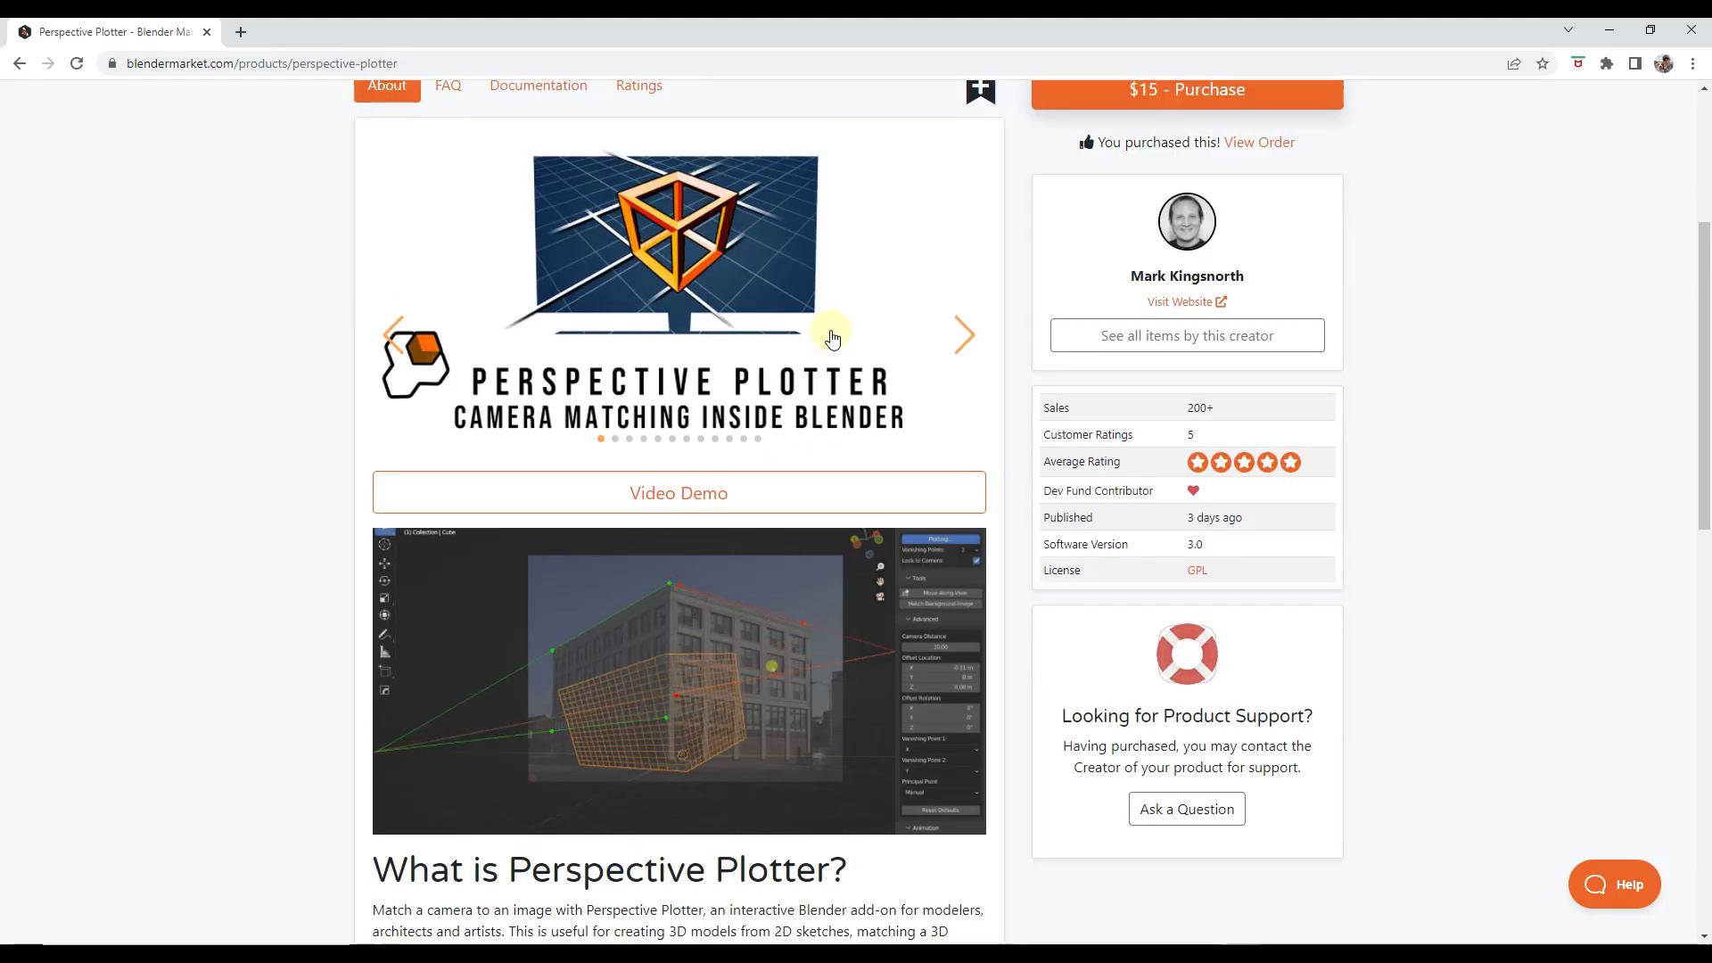
scroll(692, 499, up, 1)
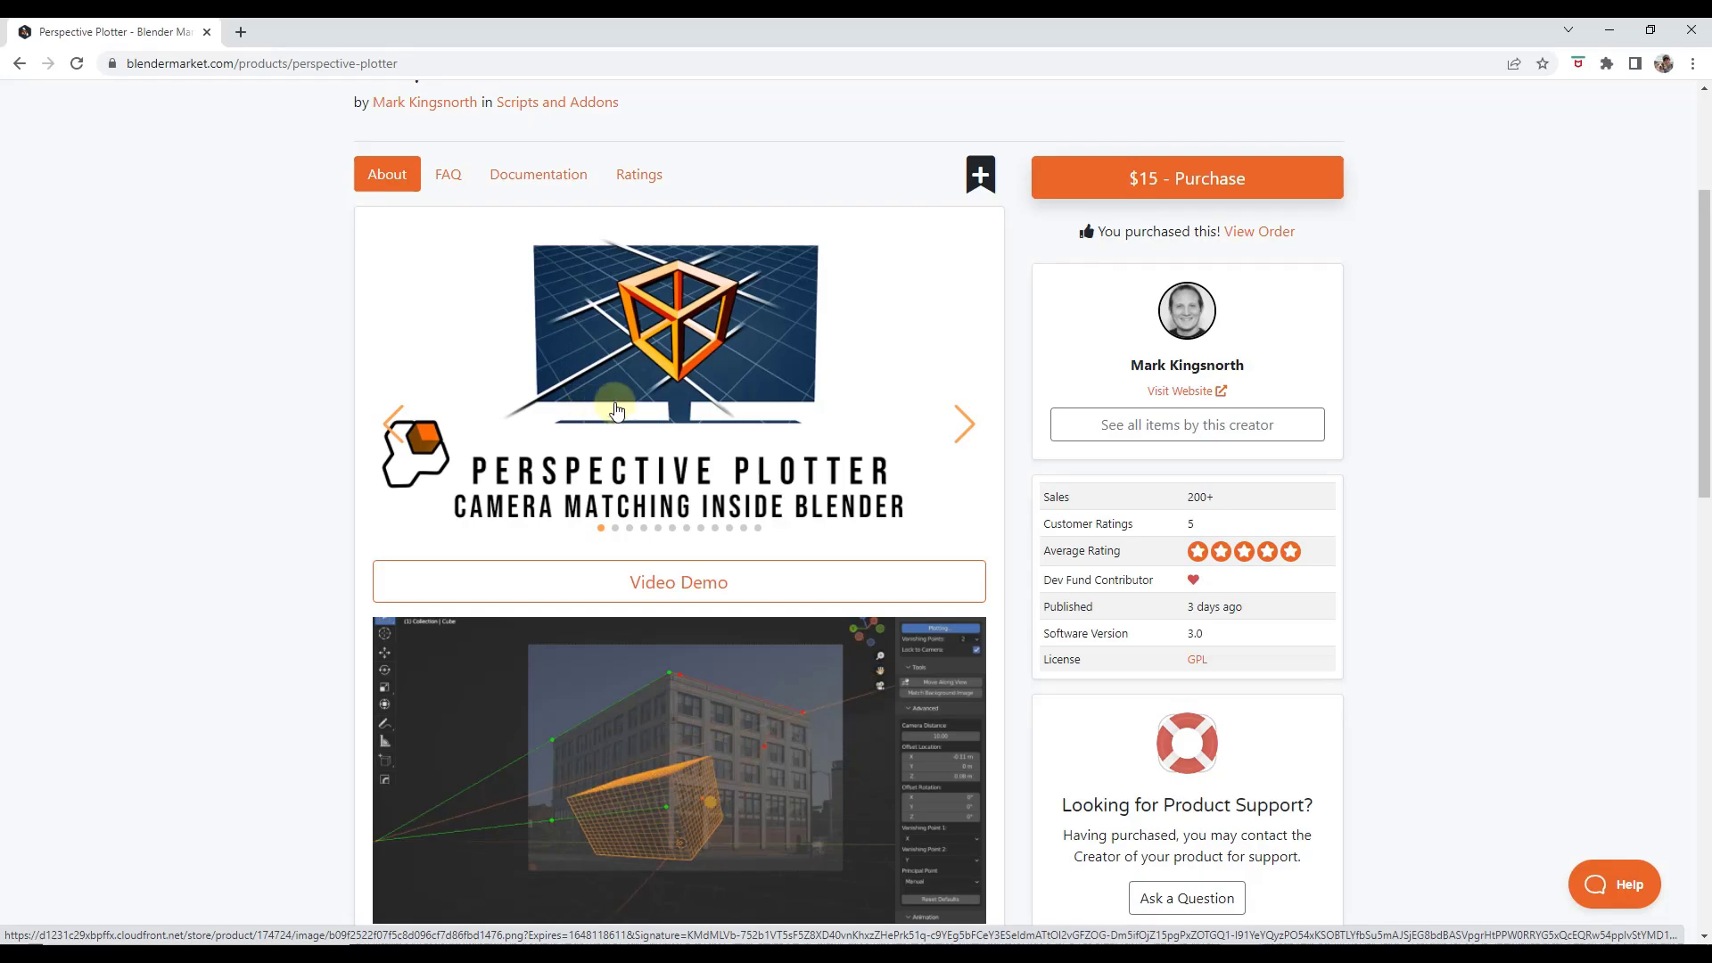
- Switch to Blender and check in the preferences that the Perspective Plotter add-on is enabled
click(1610, 29)
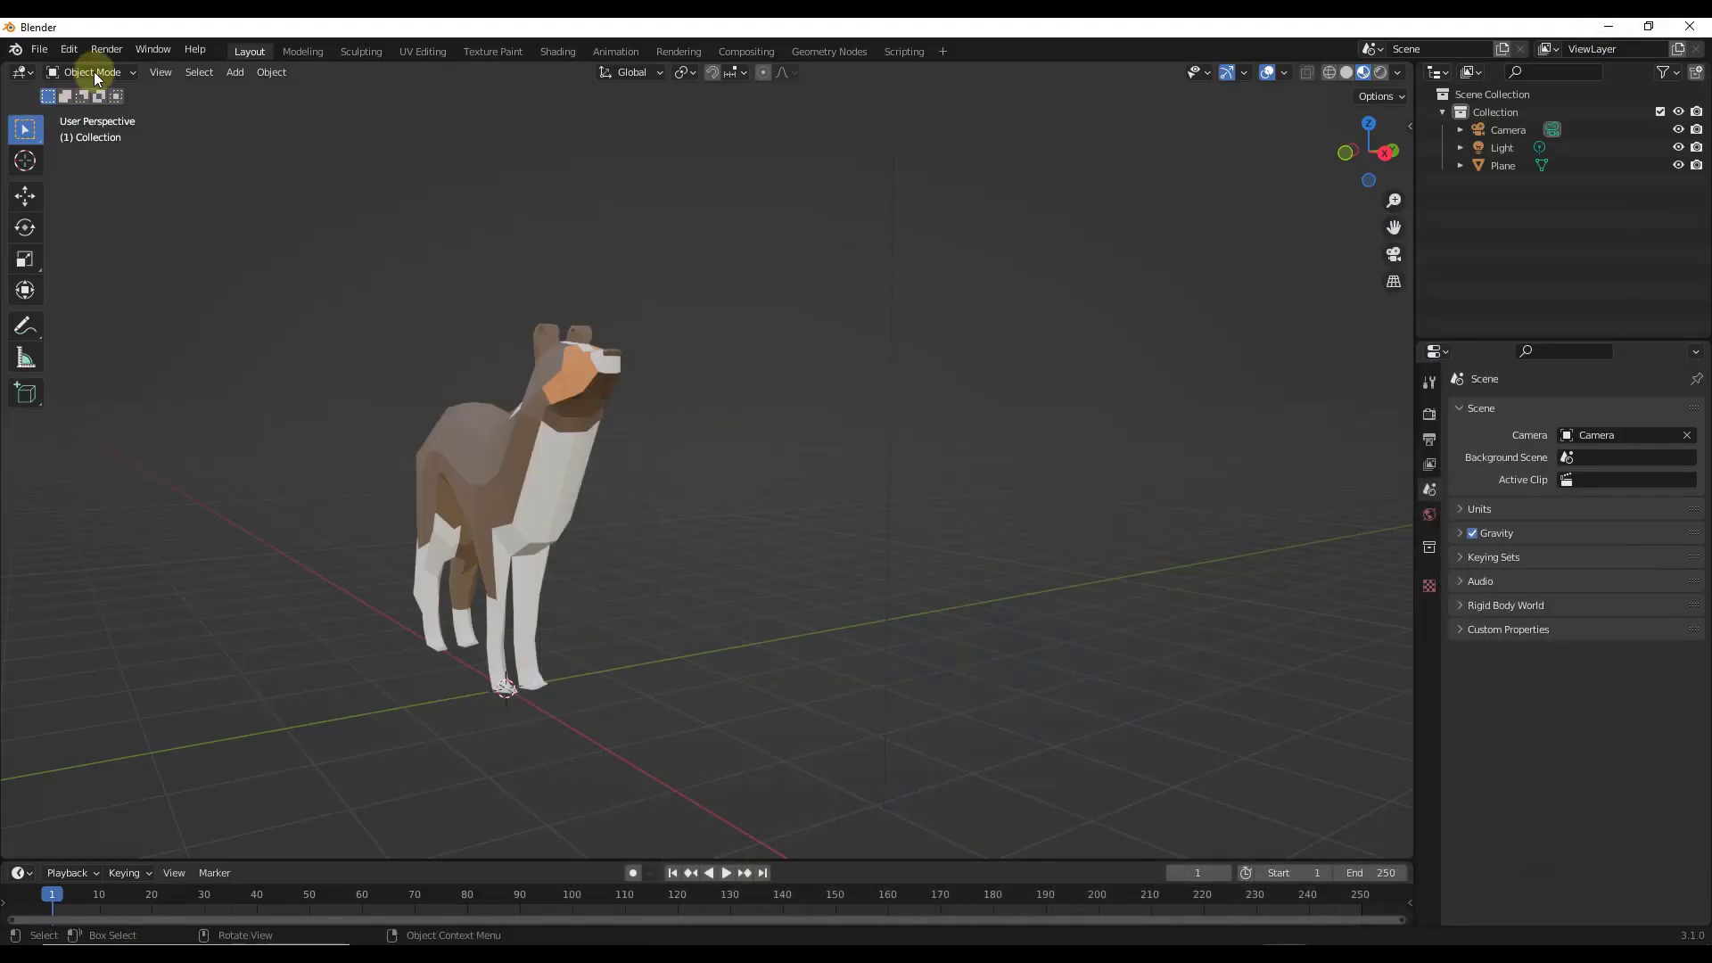
click(69, 50)
click(107, 306)
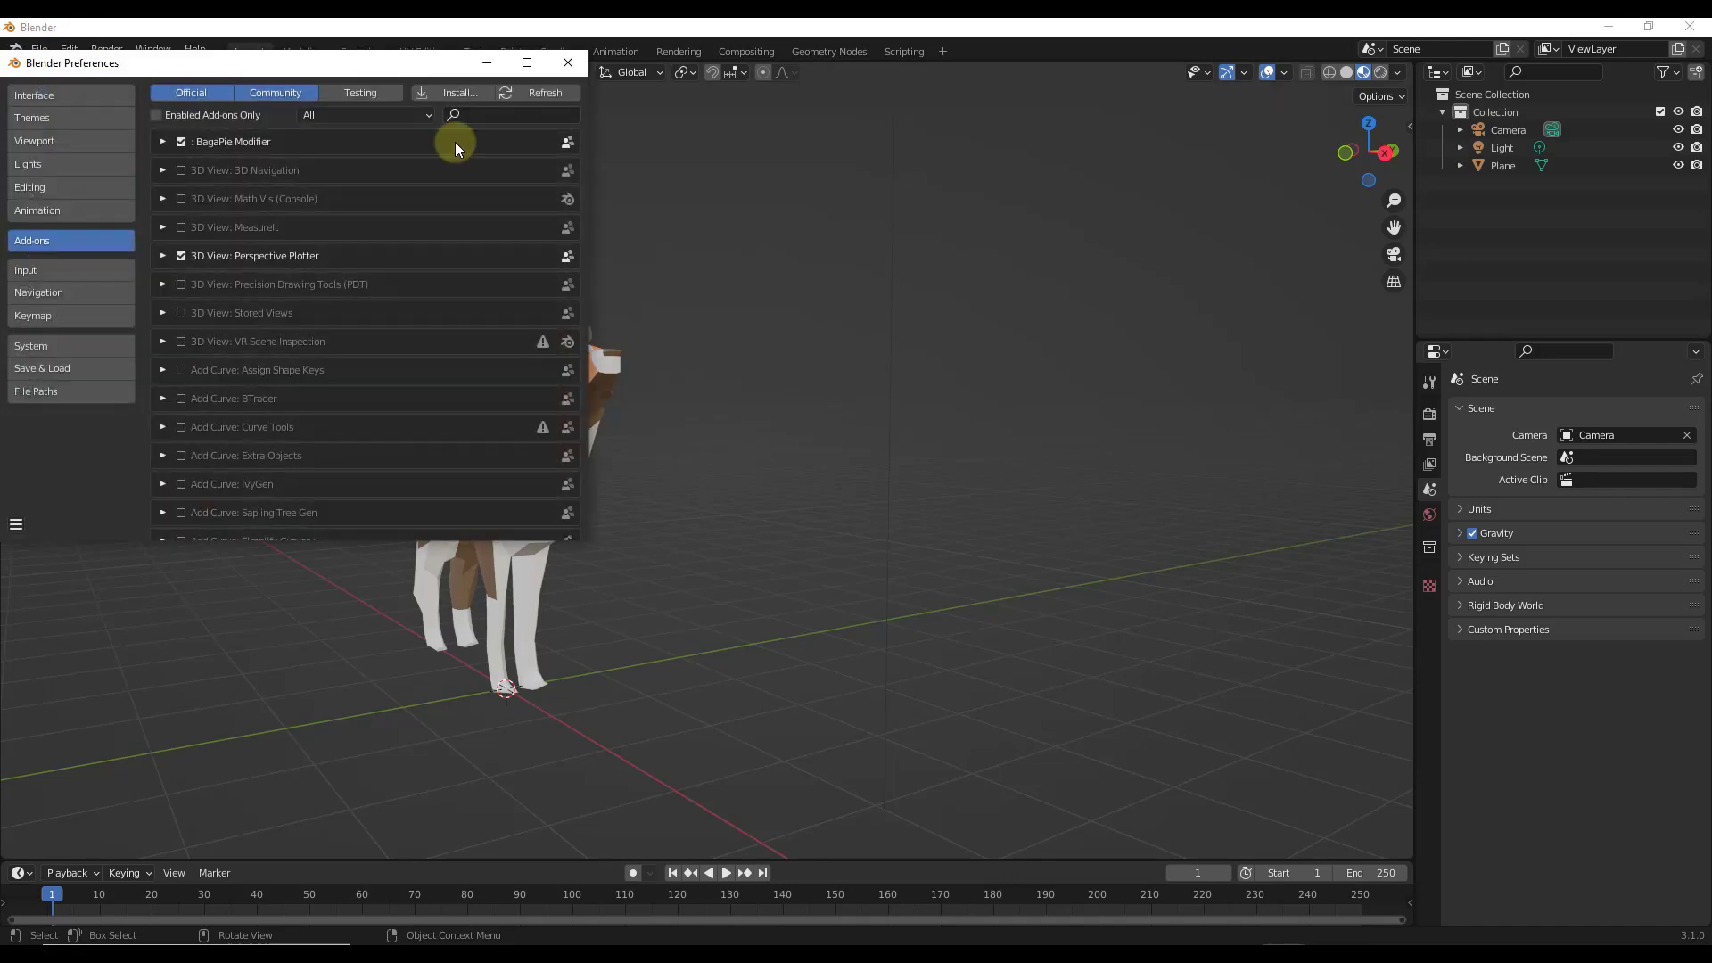
click(163, 256)
click(163, 256)
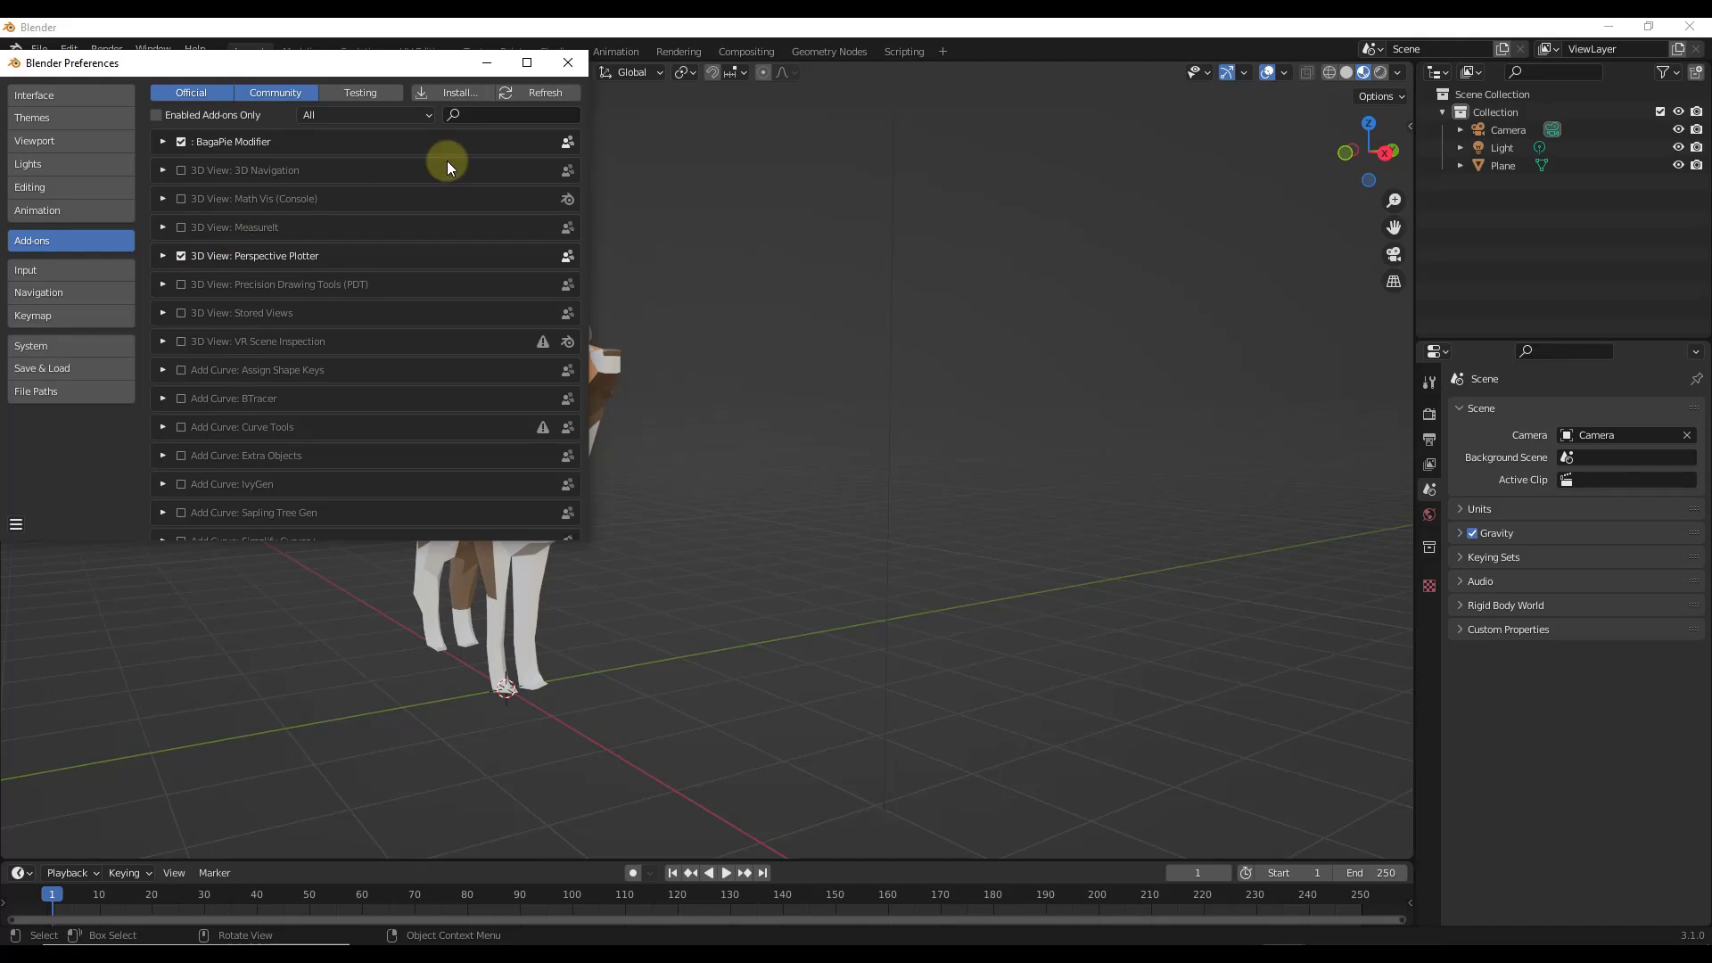
click(565, 67)
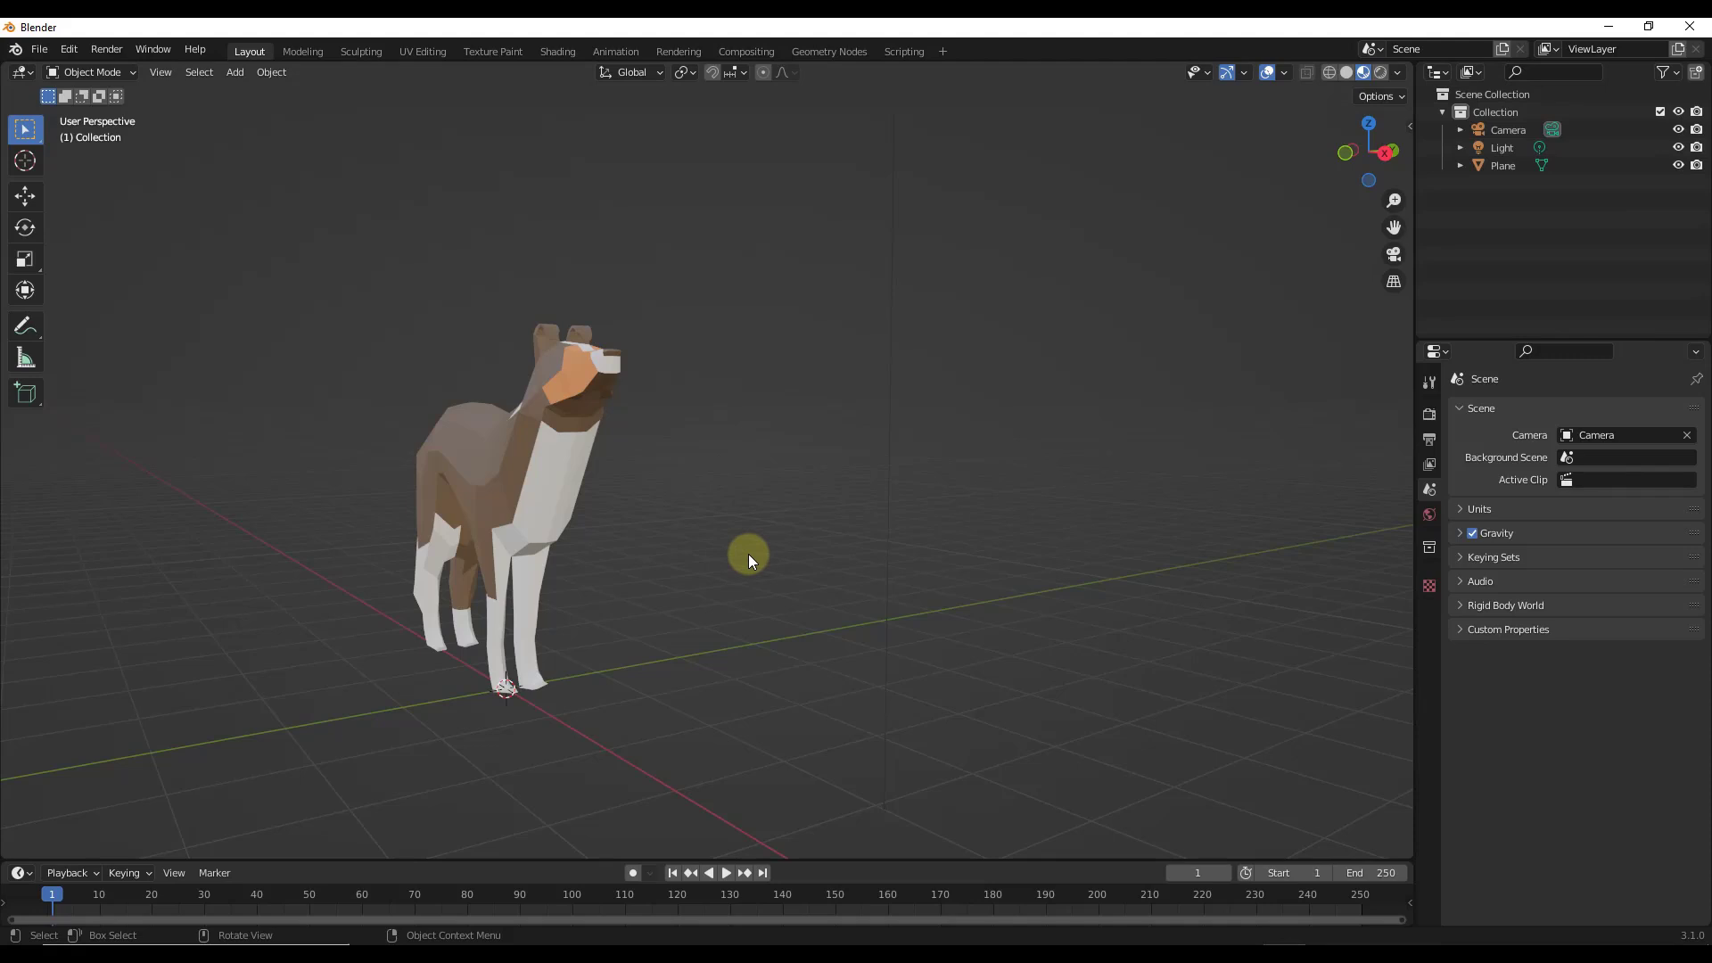
- View the scene through the camera and show the Perspective Plotter settings in the 3D viewport
key(KP_0)
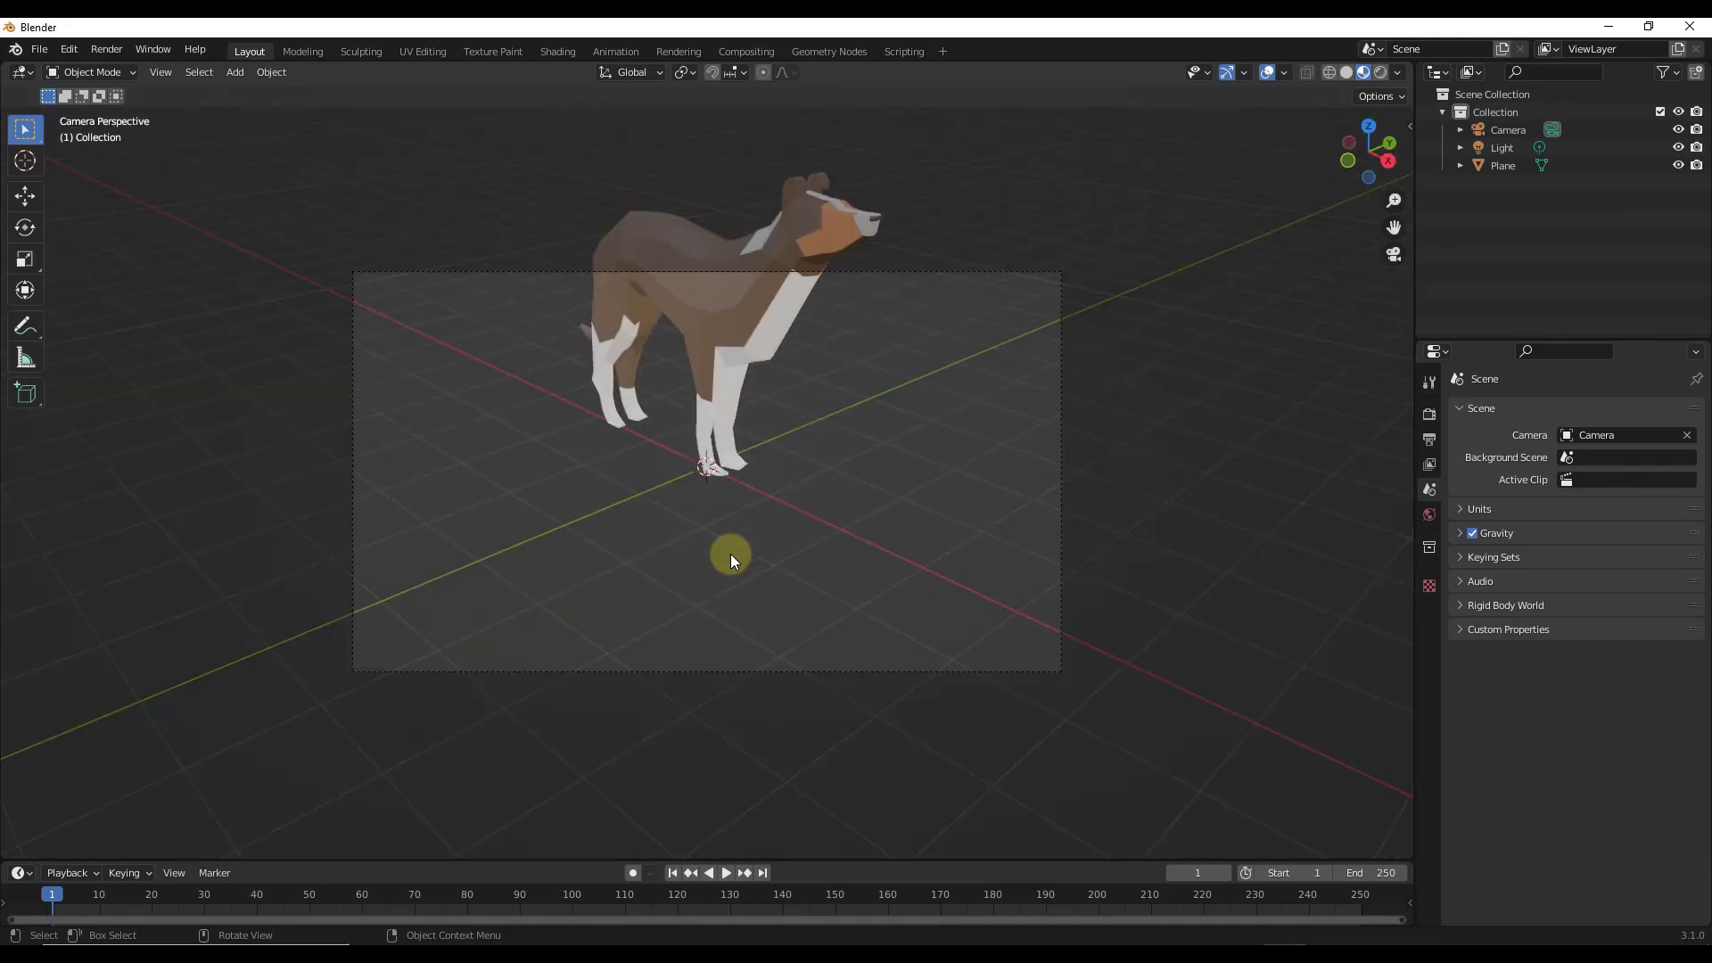
scroll(730, 554, up, 4)
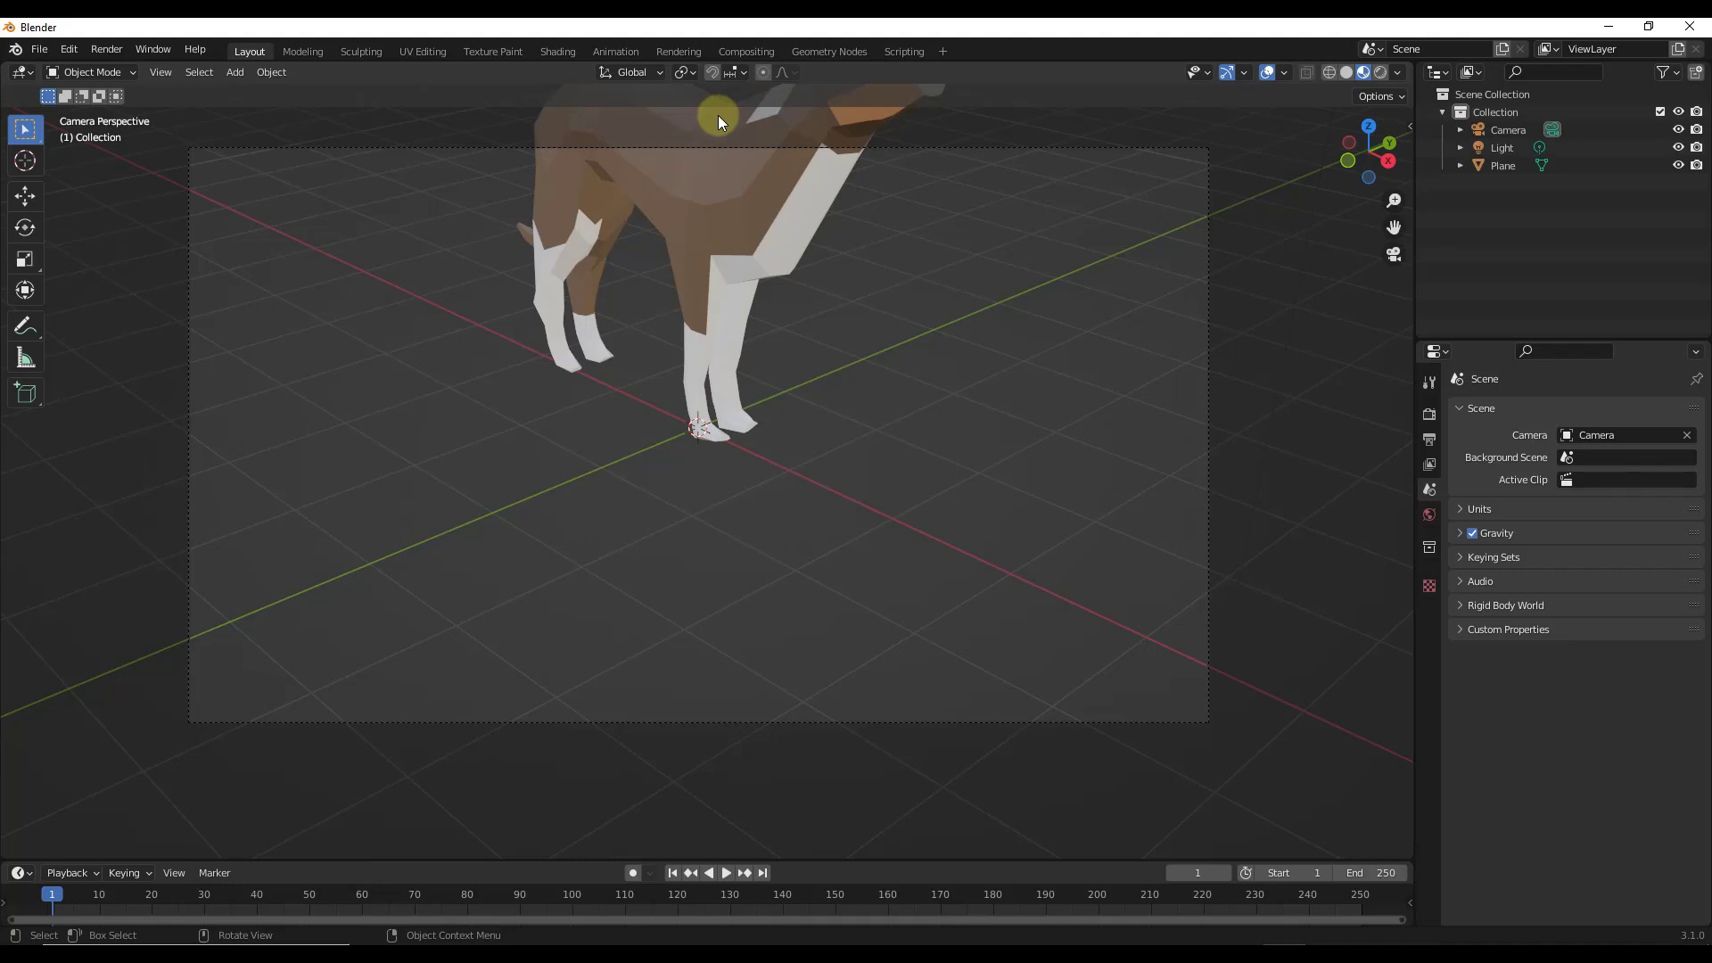
scroll(714, 113, up, 1)
scroll(749, 201, down, 1)
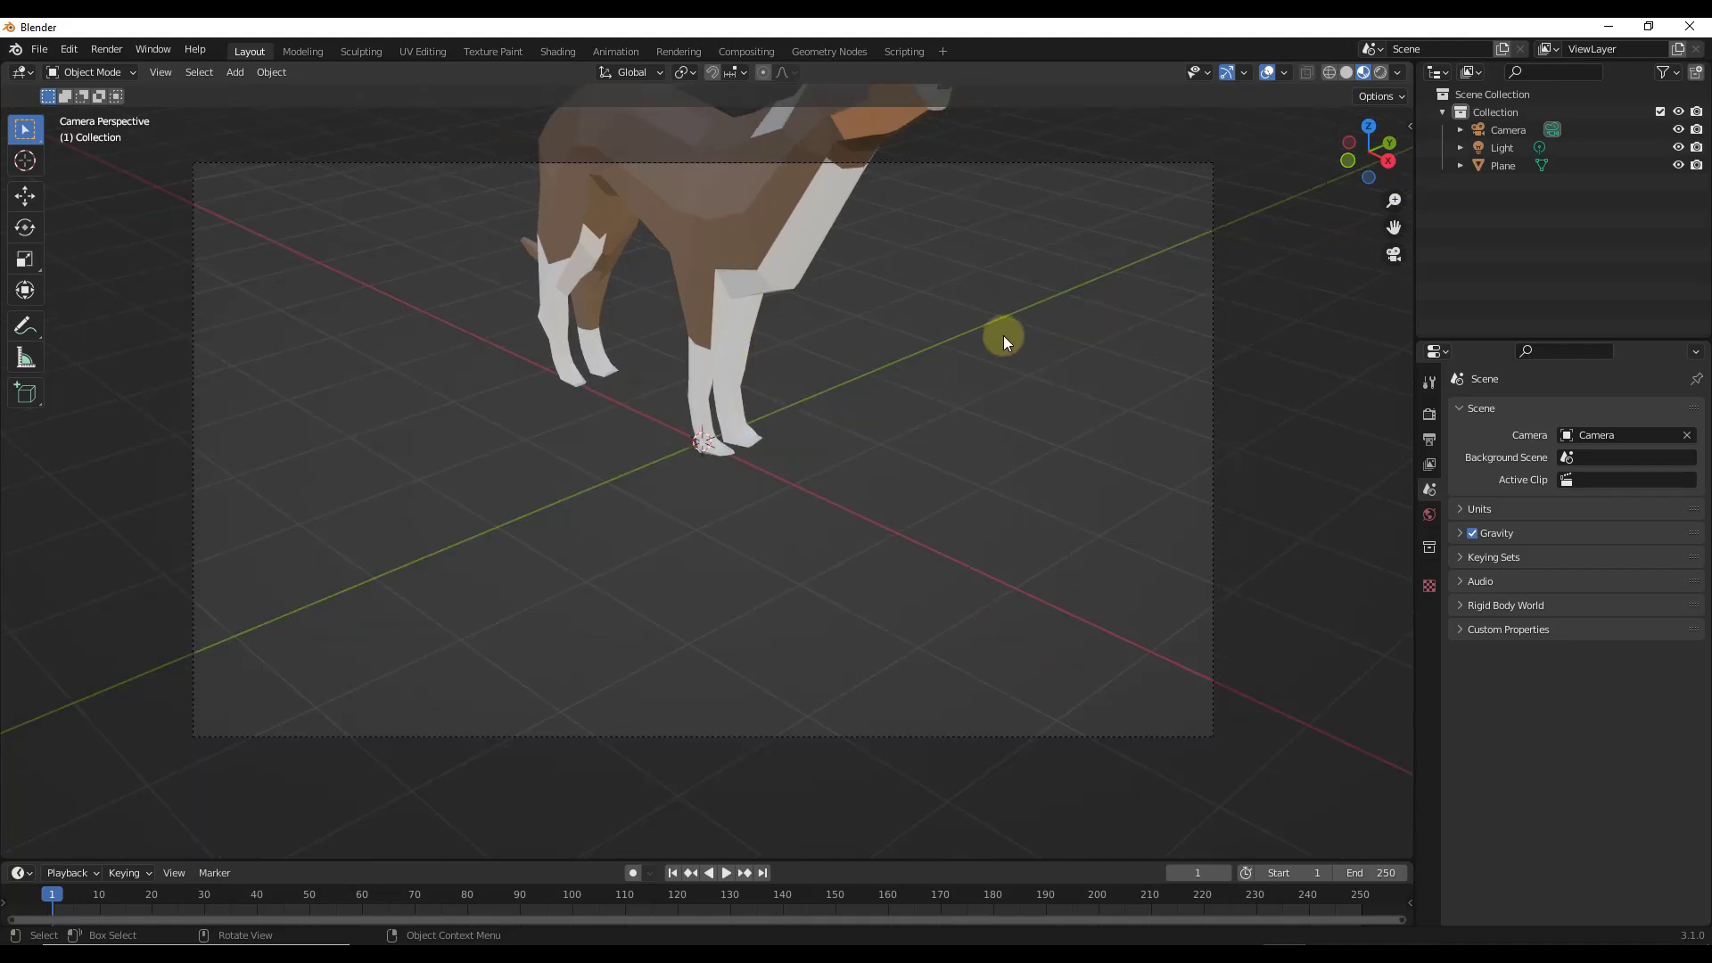
key(n)
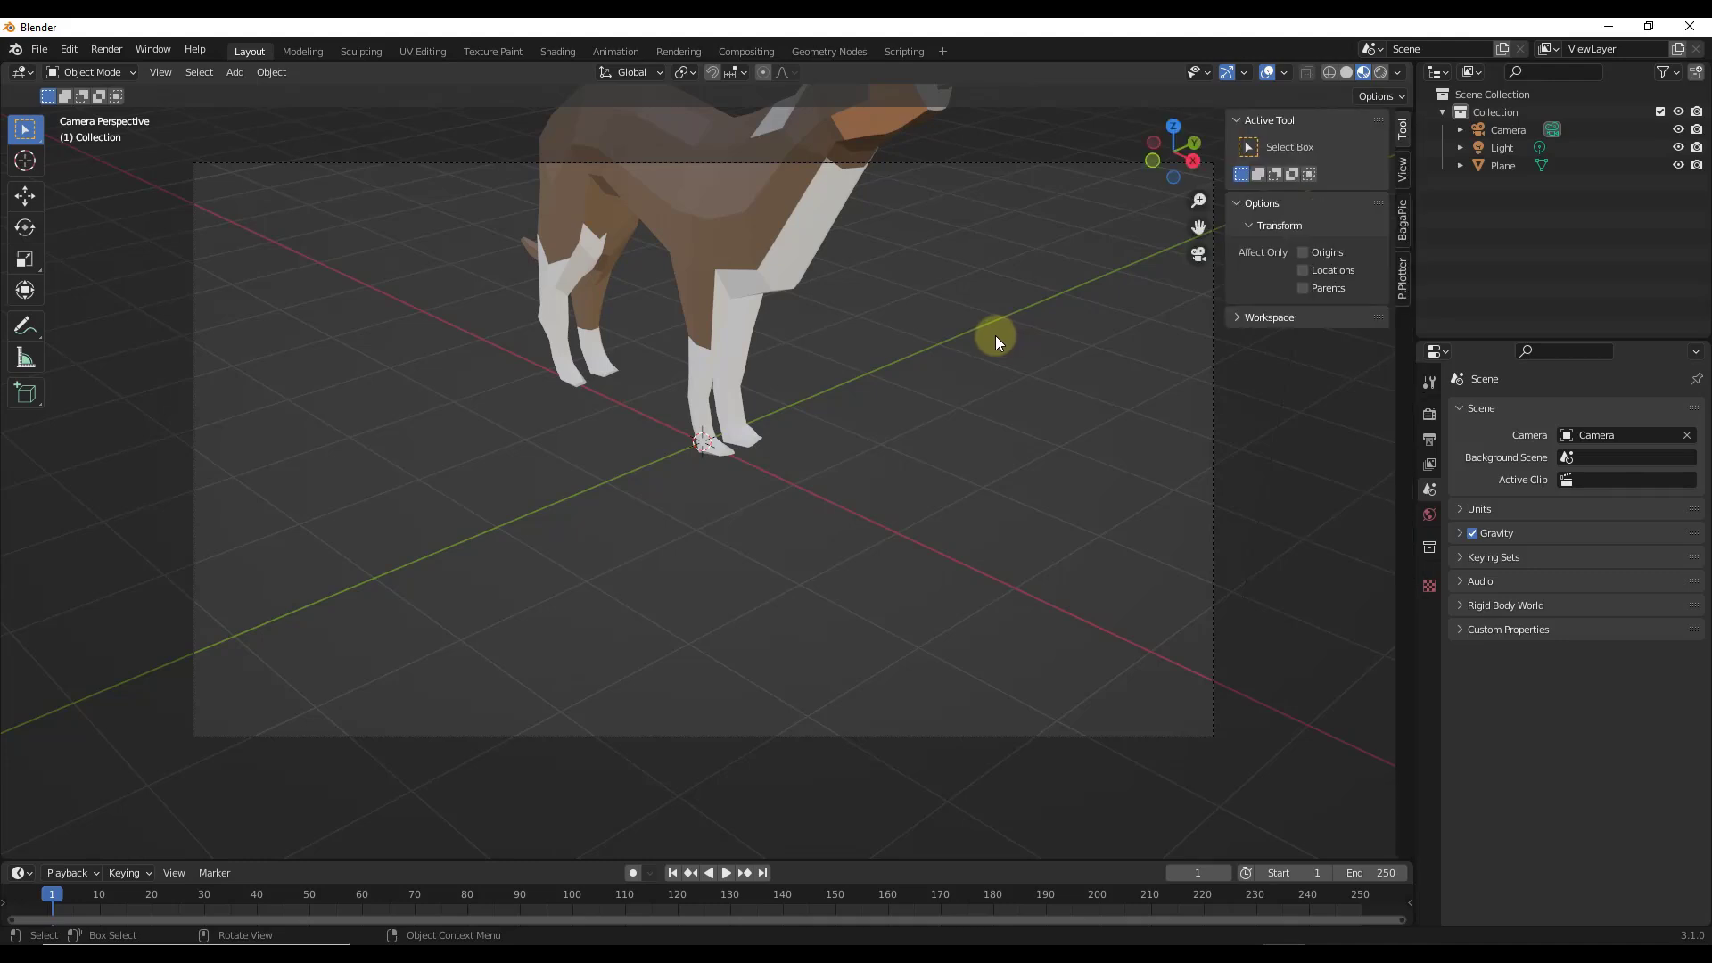
click(1403, 281)
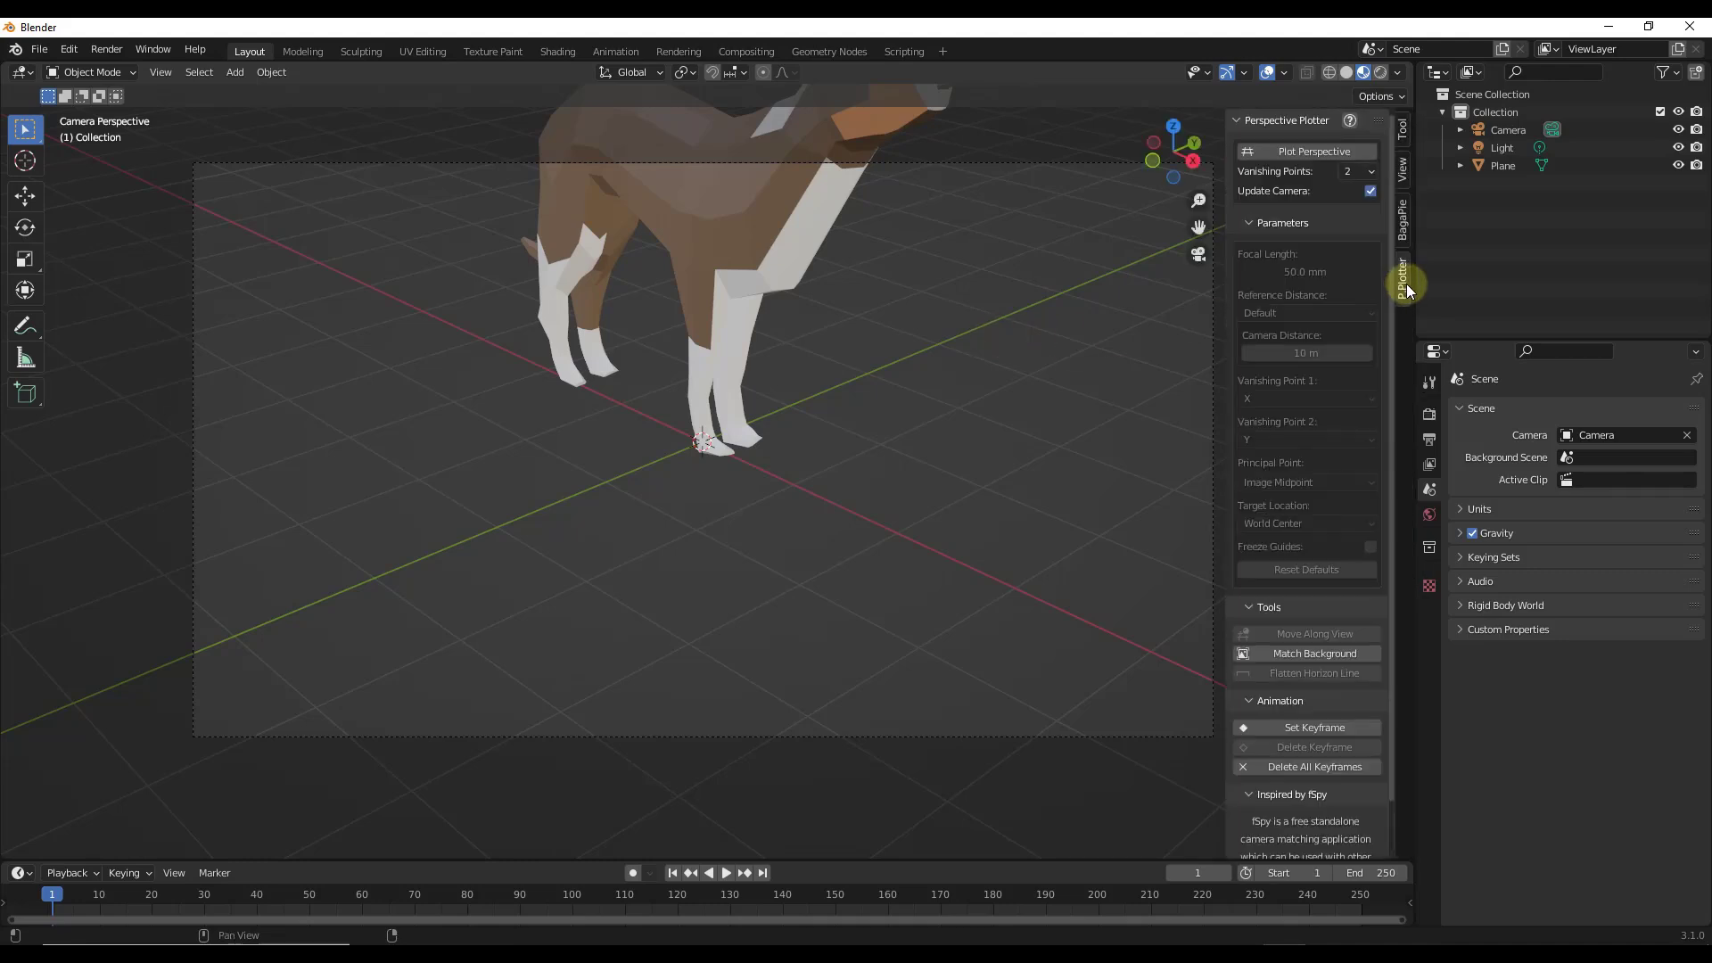
- Start plotting perspective through the camera with 2 vanishing points and shift the end point of the upper green guide
click(1199, 254)
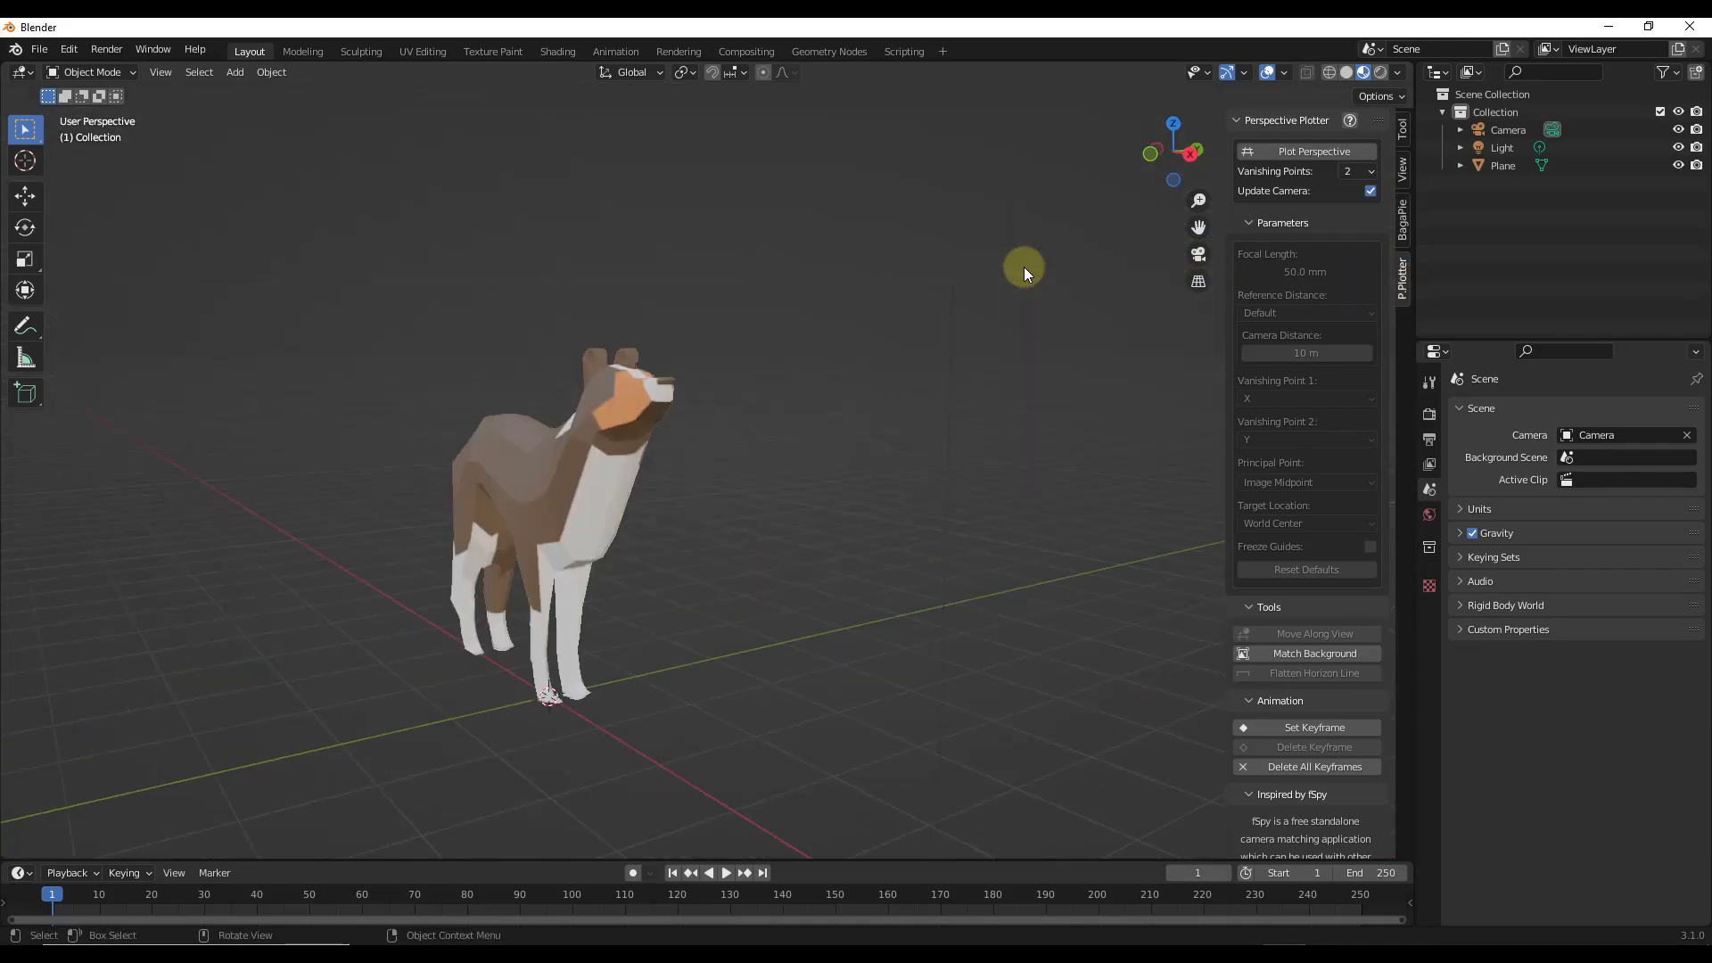
key(KP_0)
key(KP_0)
key(KP_0)
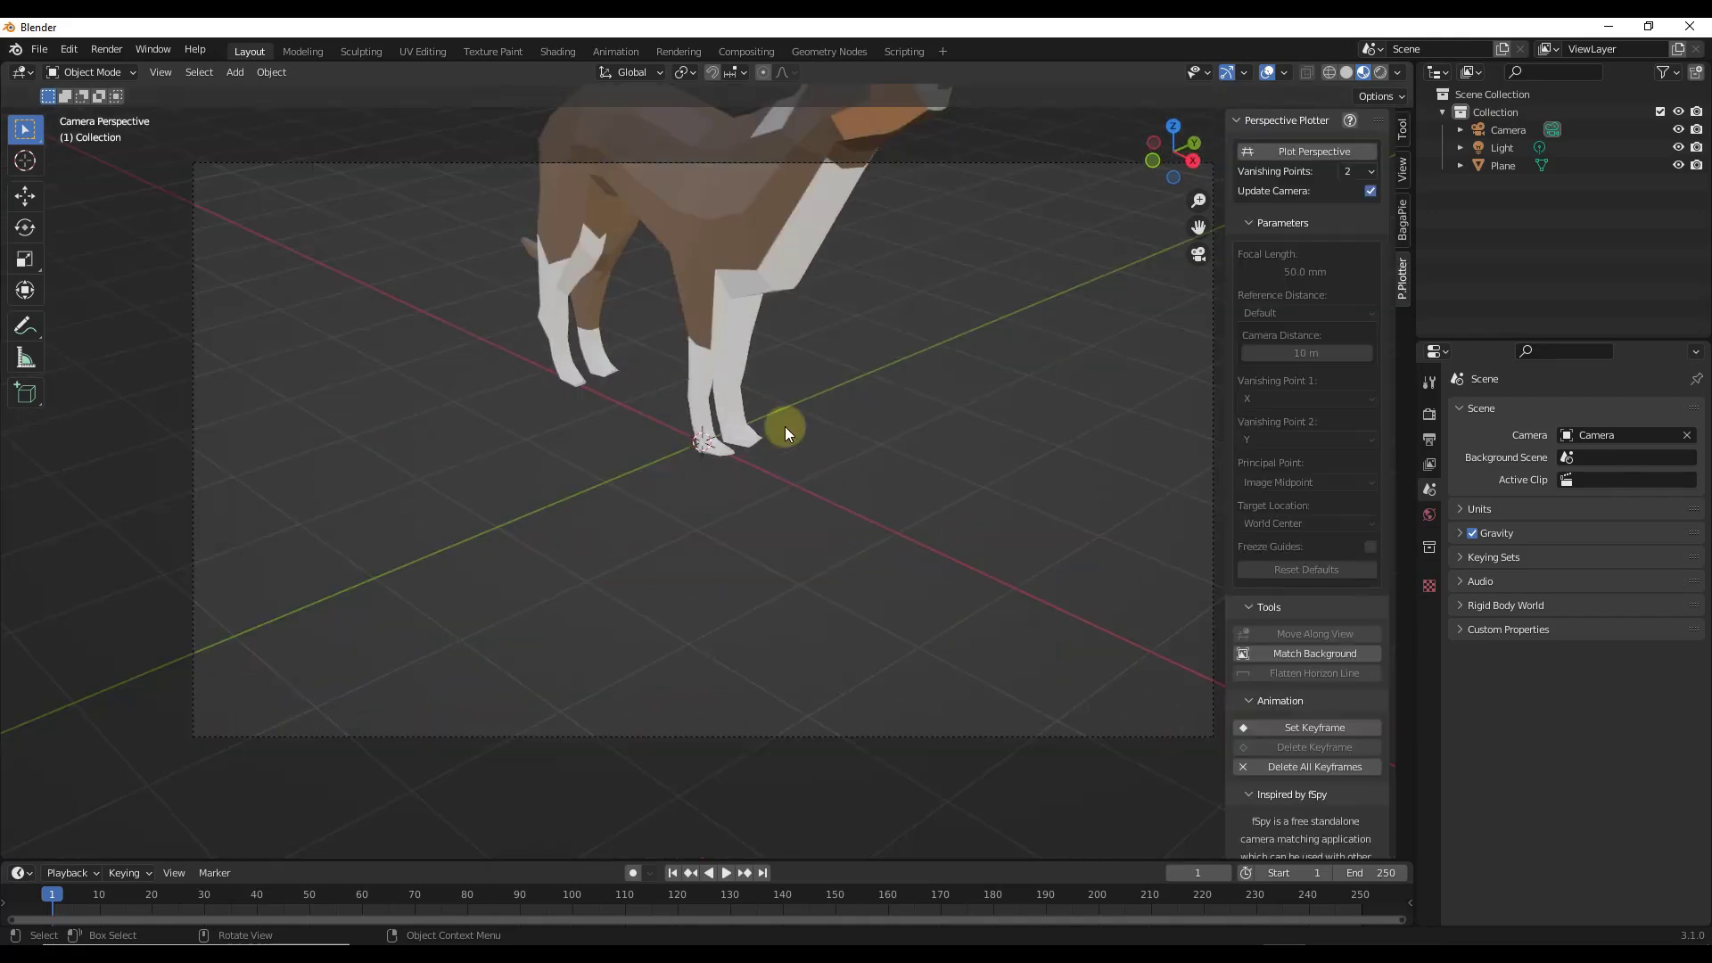
scroll(802, 408, down, 3)
click(1320, 151)
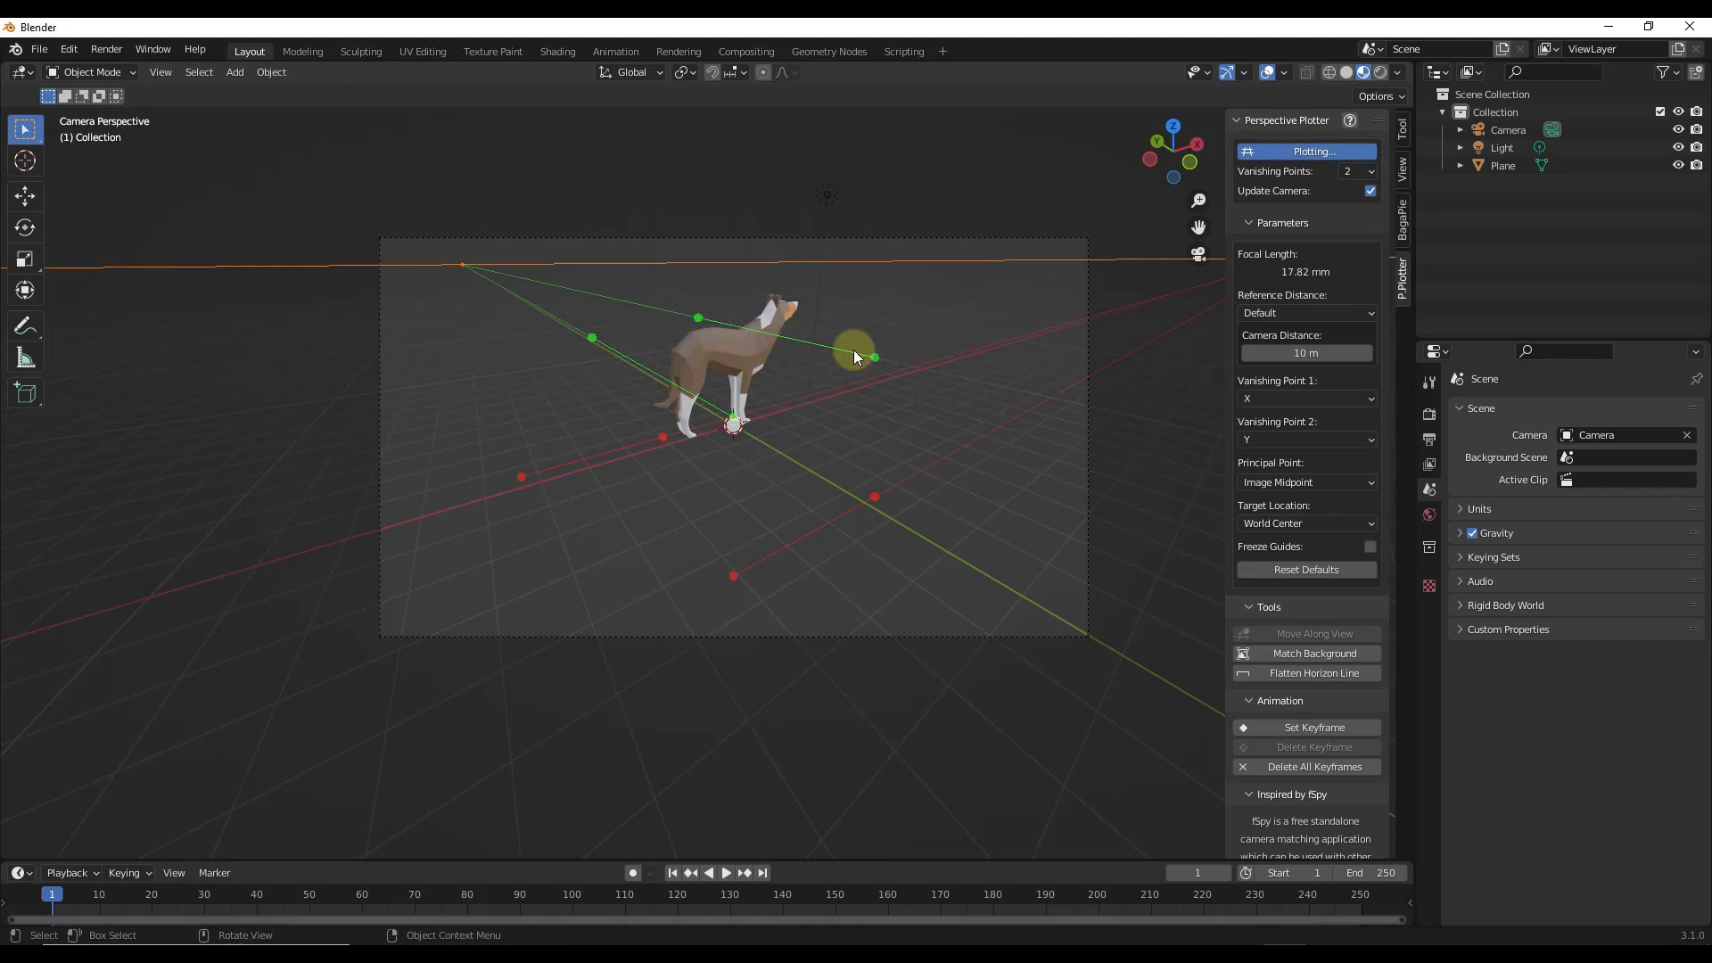
mouse_move(860, 371)
mouse_down()
mouse_move(886, 329)
mouse_move(883, 362)
mouse_move(866, 360)
mouse_up()
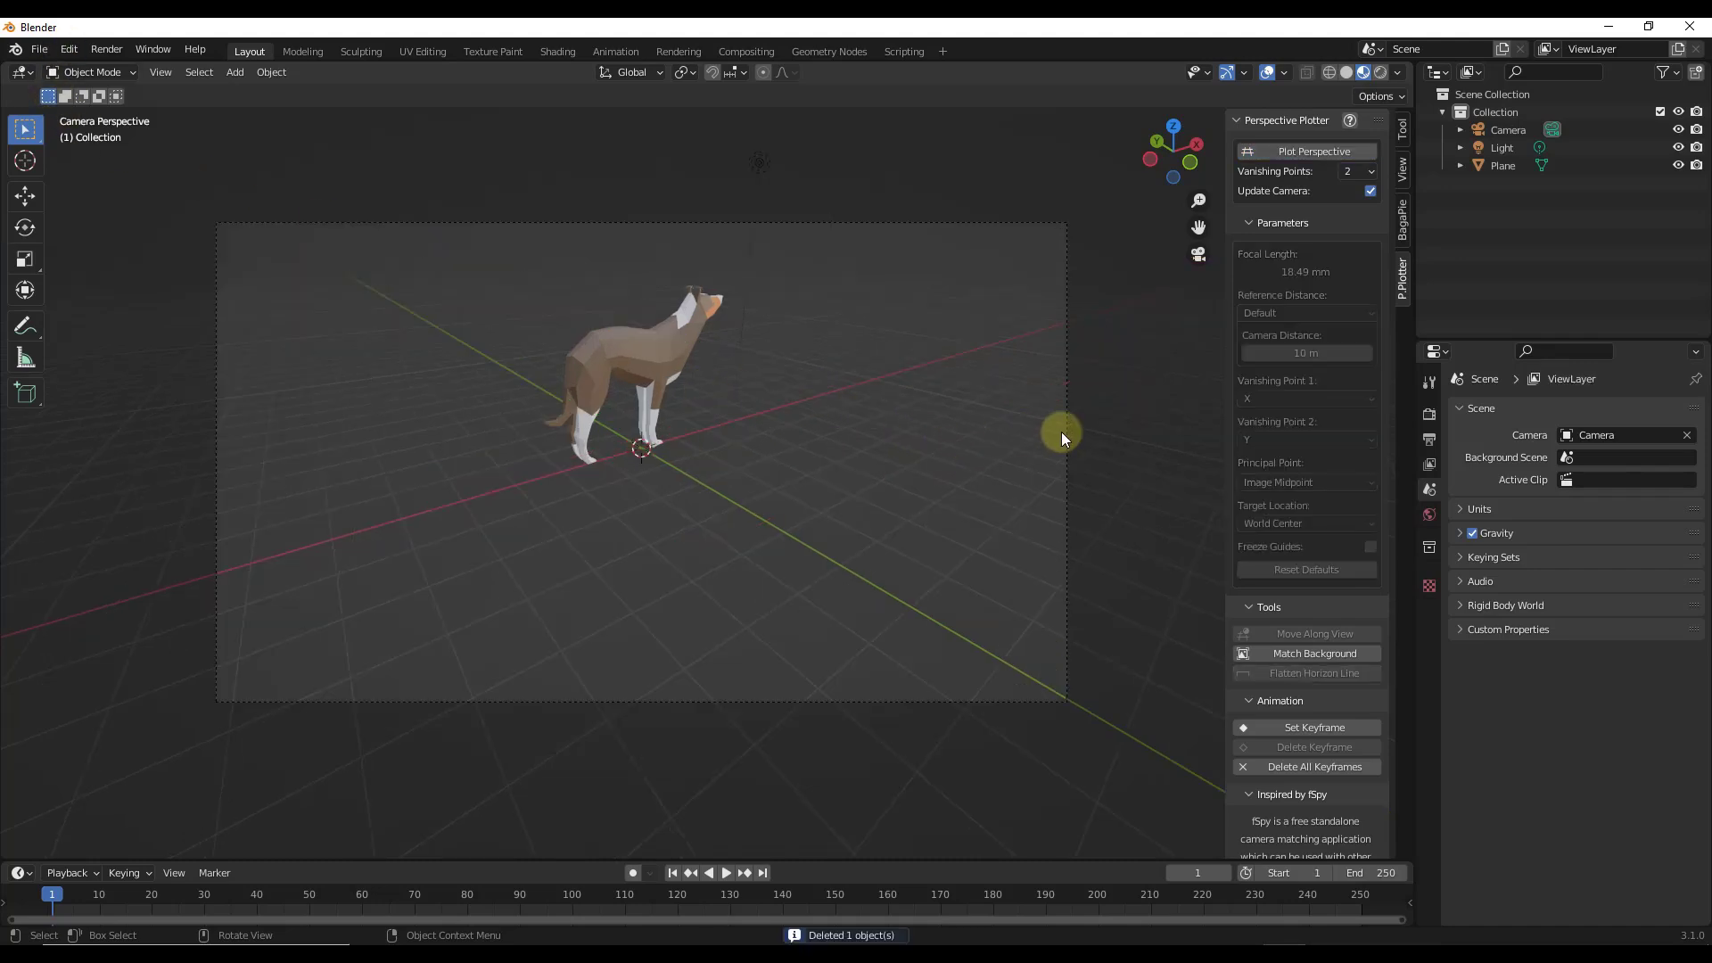
- Select the camera, enable its background images and load IMG_3652.jpg as the background
click(1067, 432)
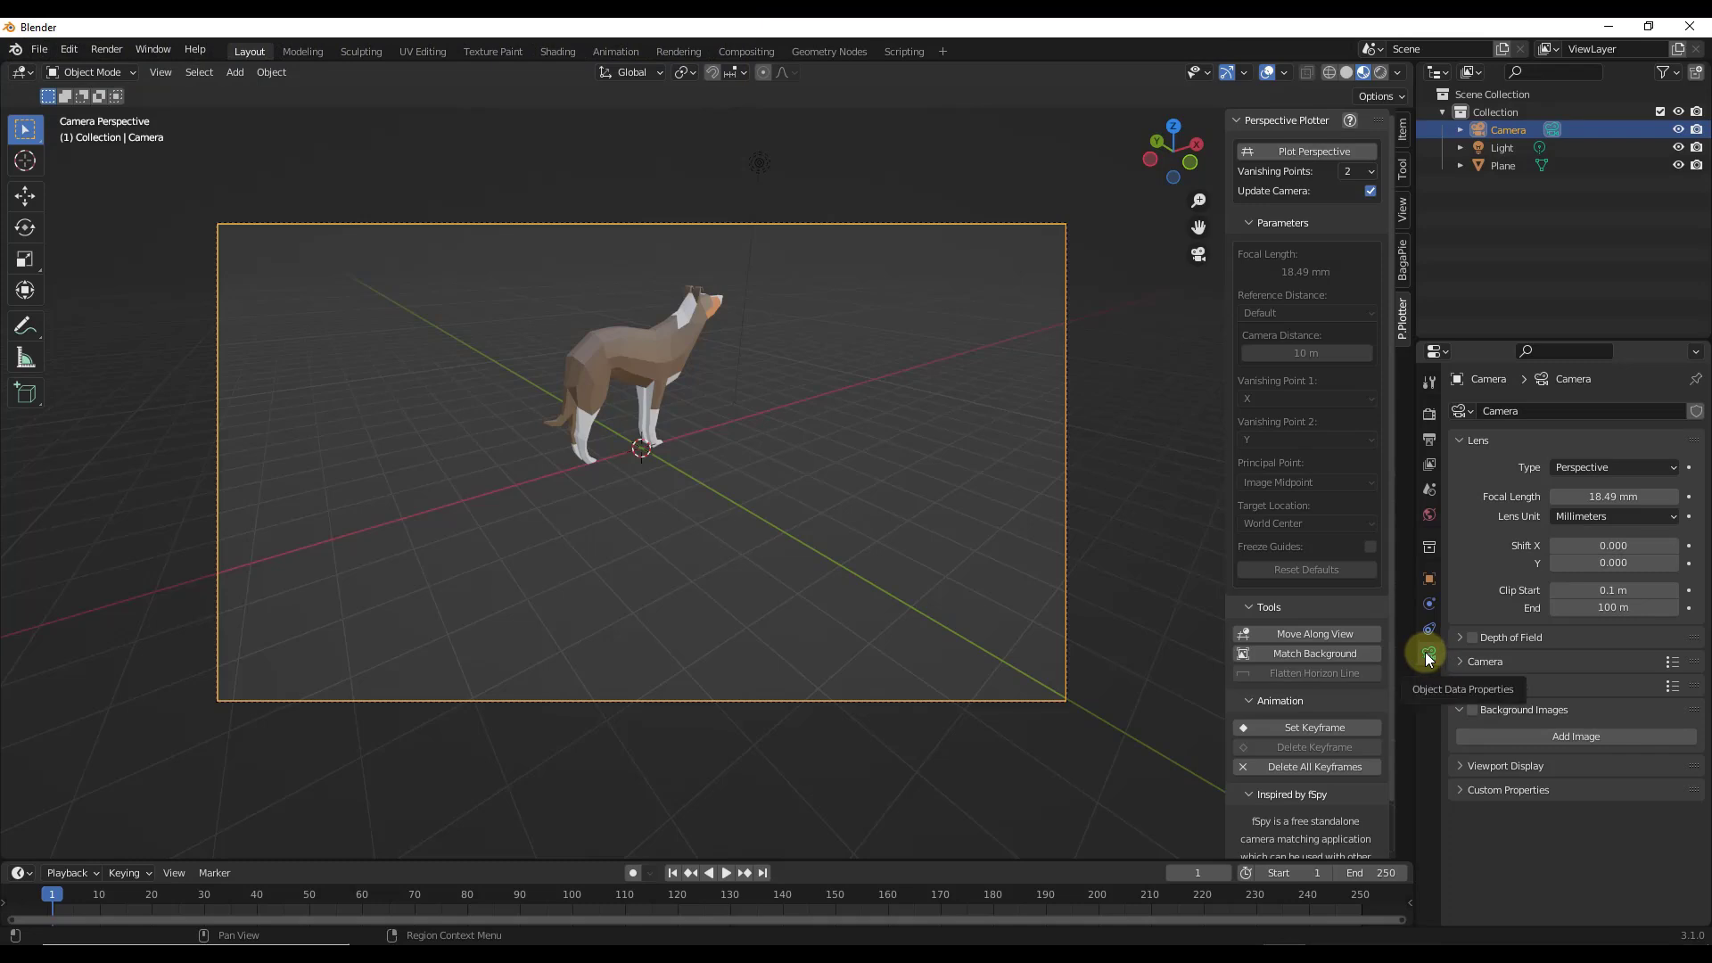
click(1472, 710)
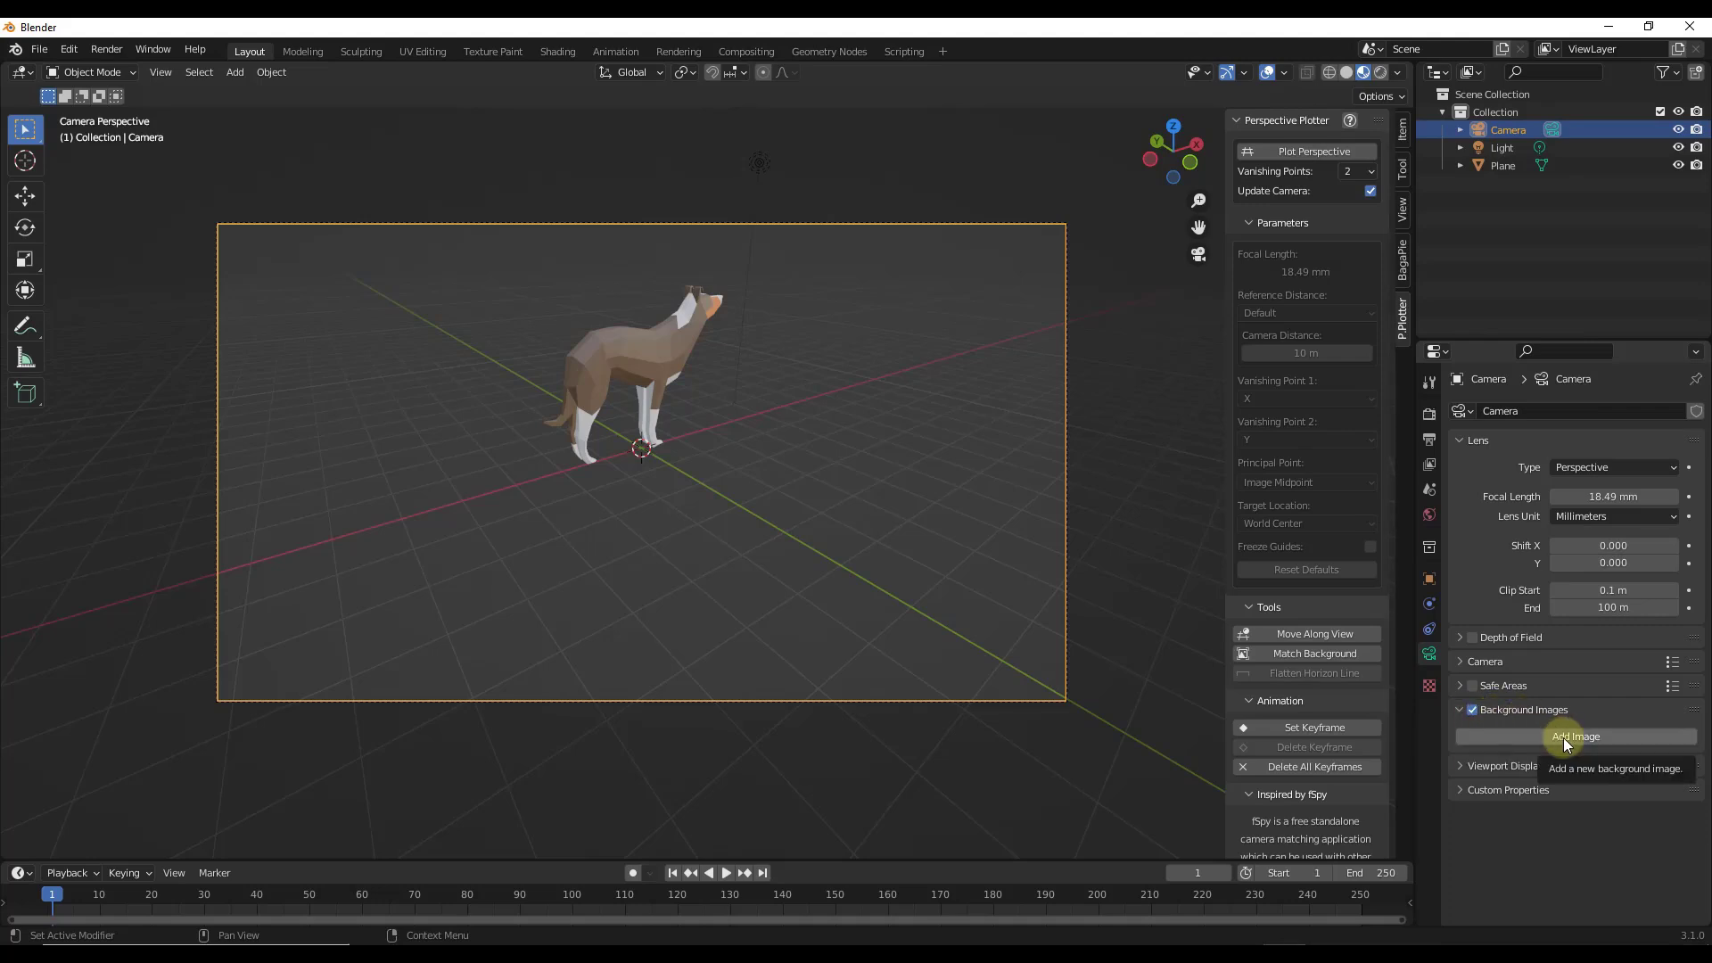
click(1564, 737)
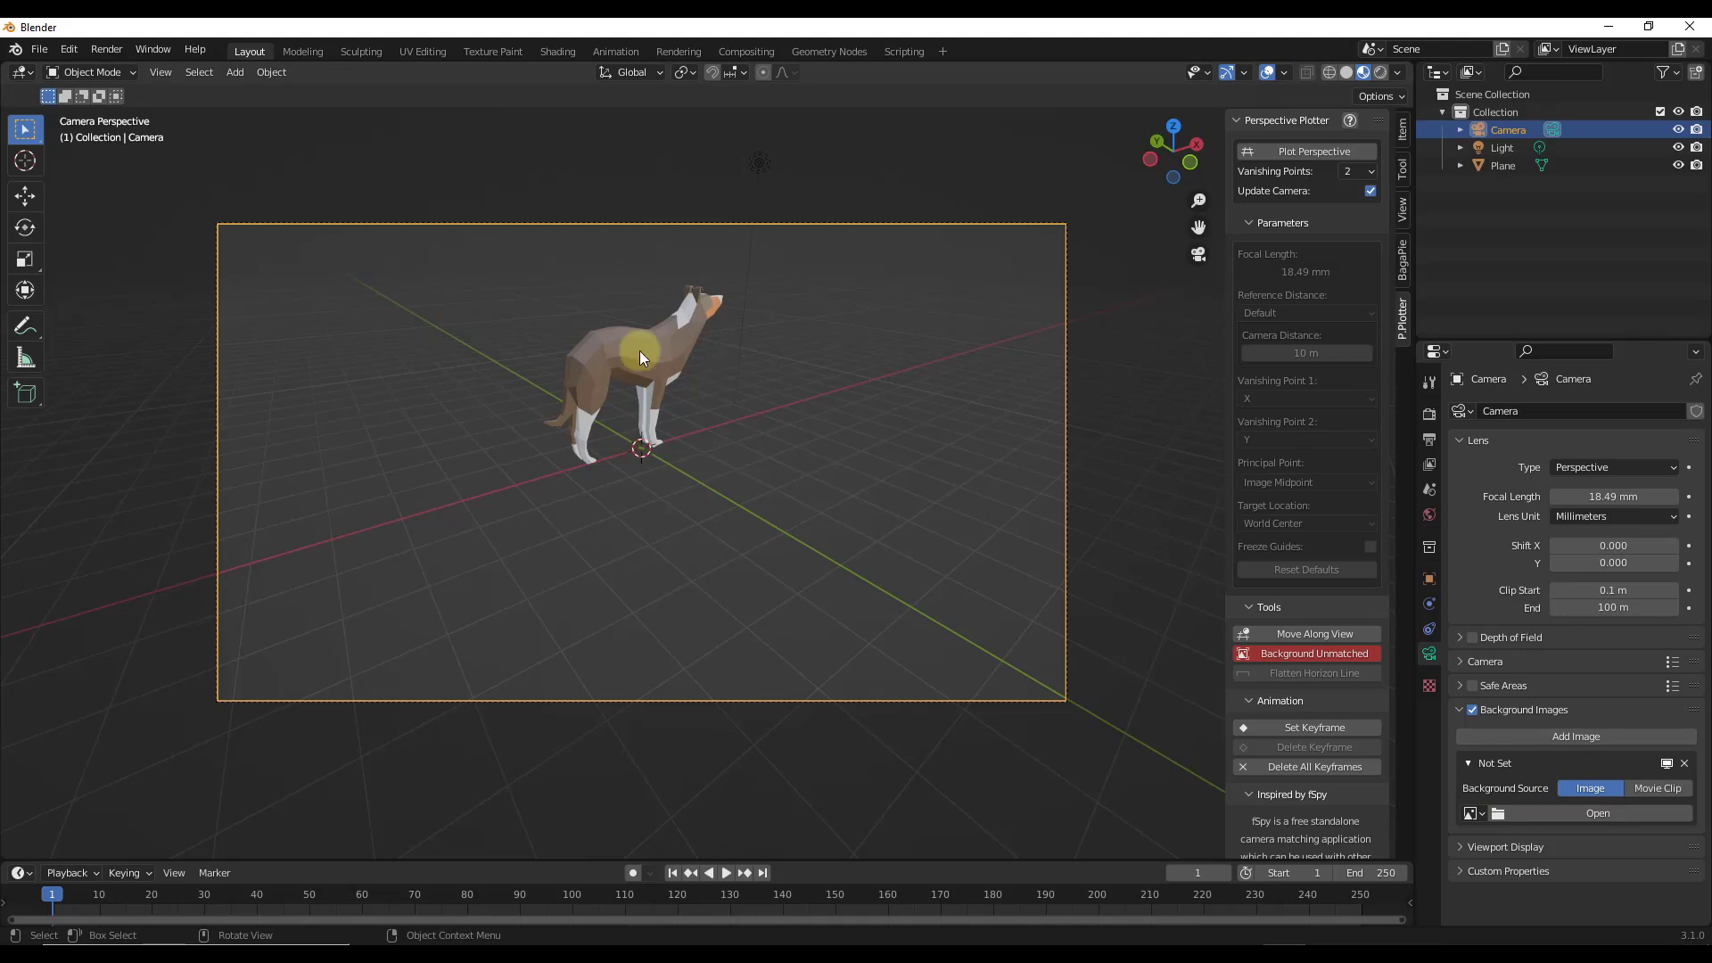
click(1598, 812)
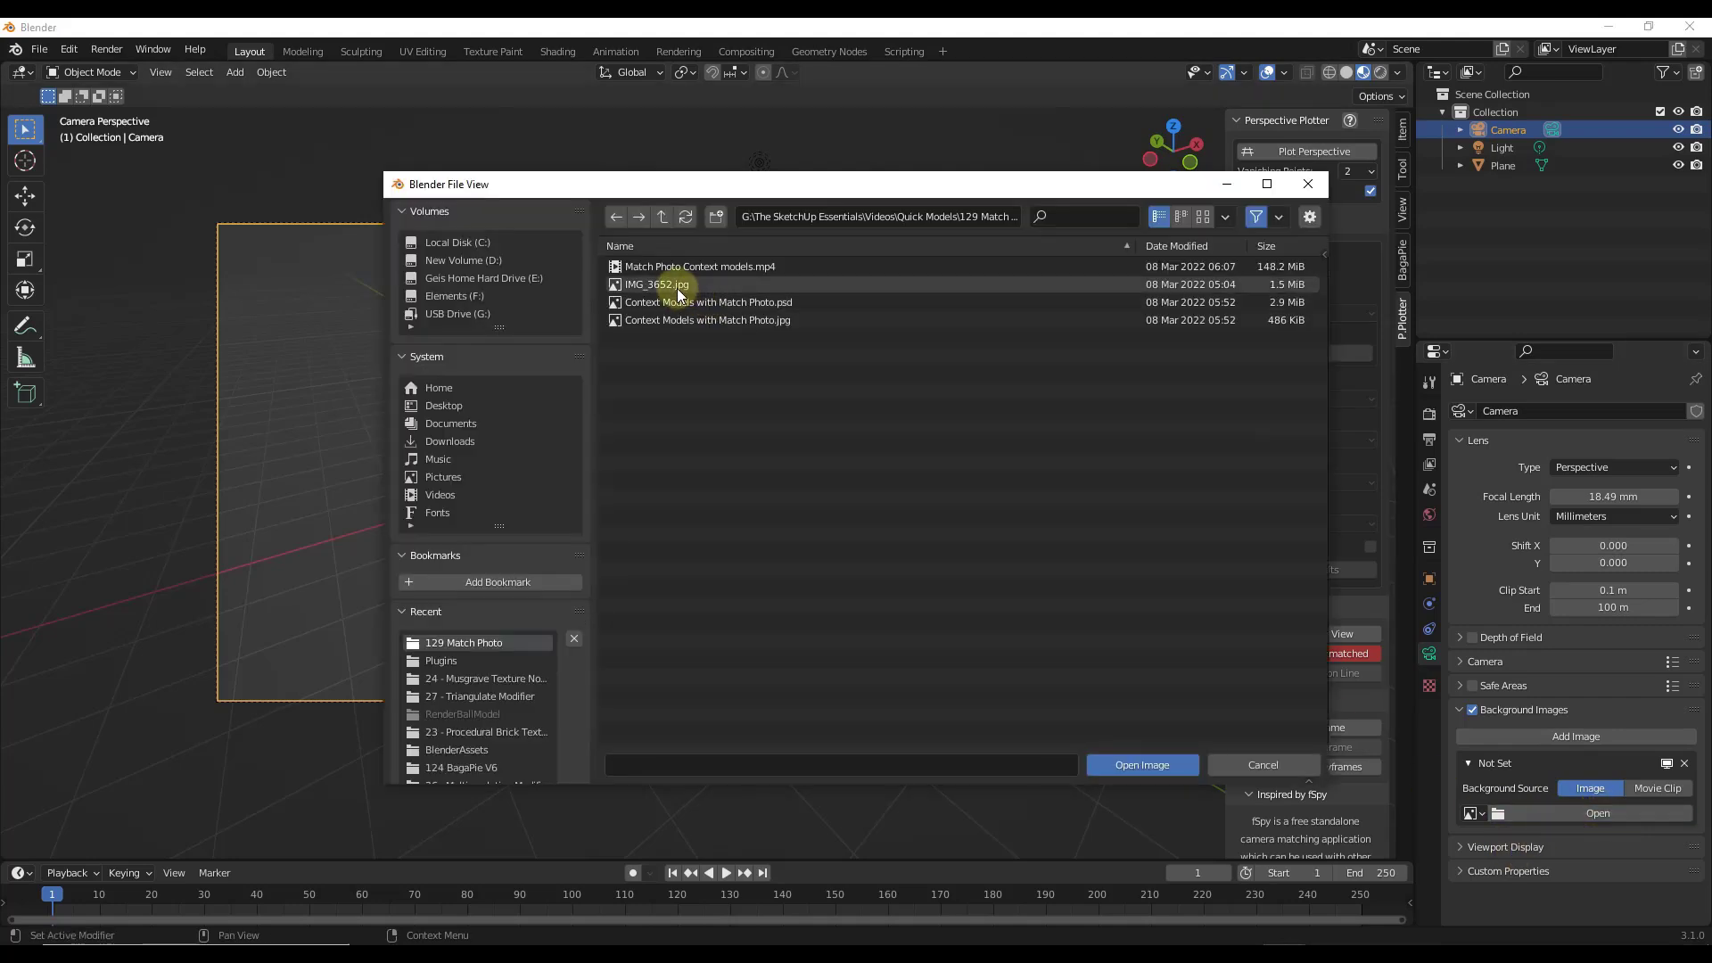
click(677, 284)
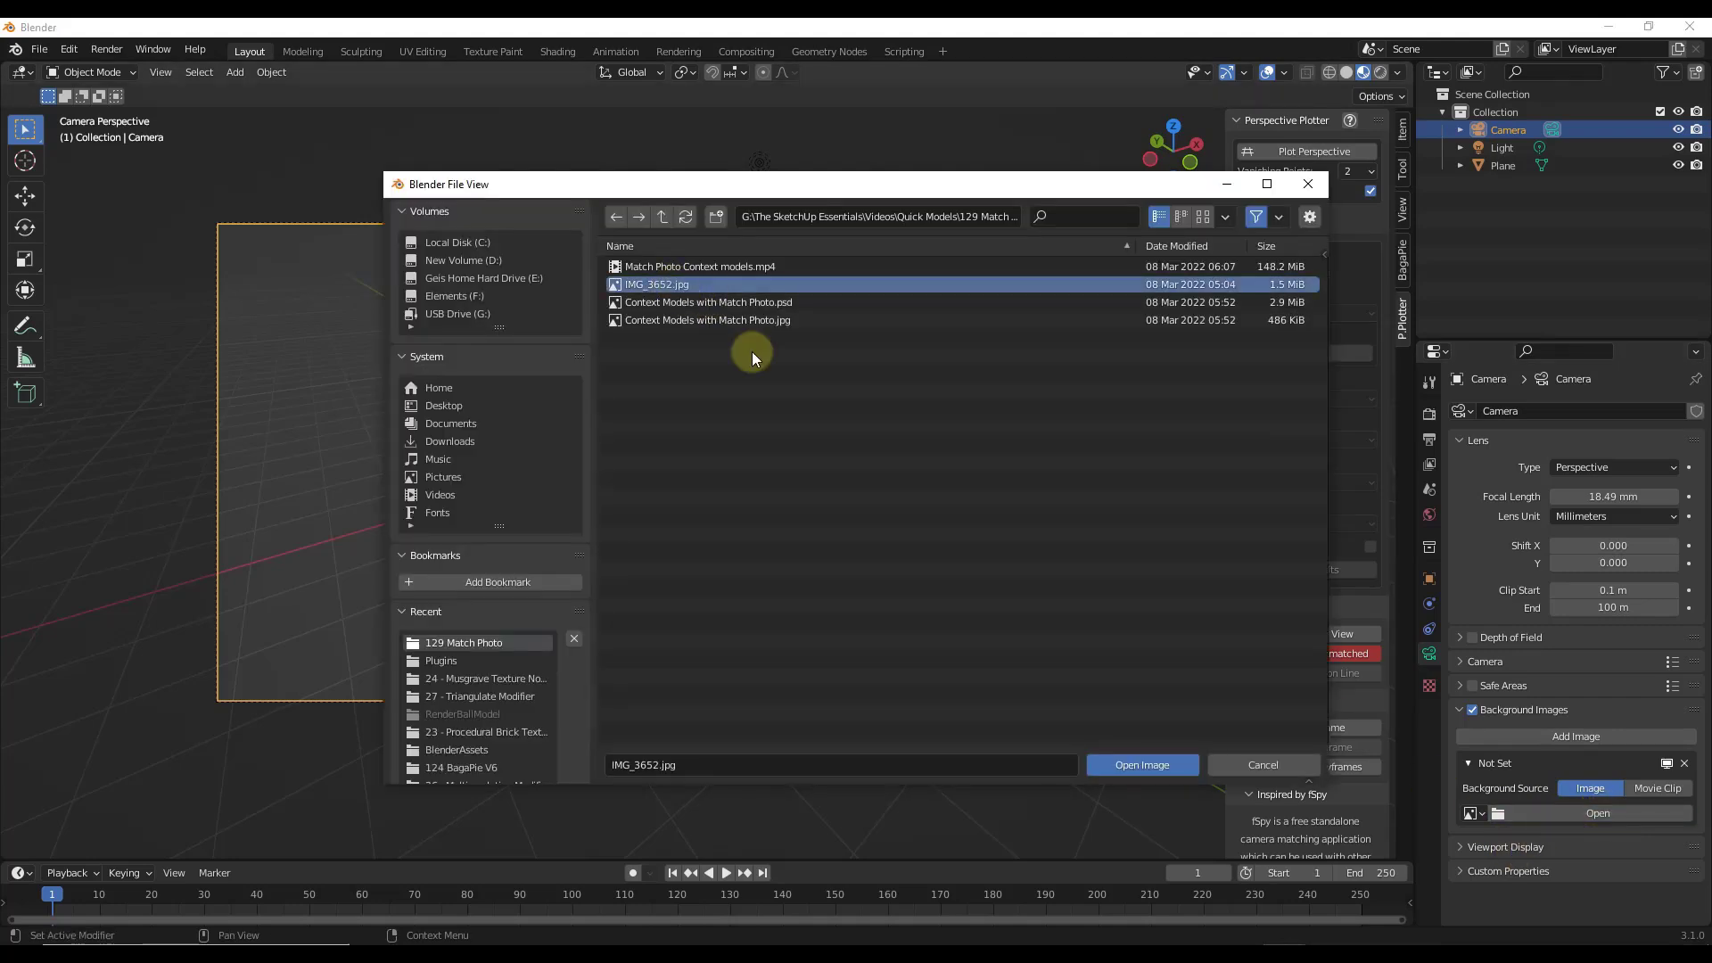
click(1141, 765)
click(1141, 766)
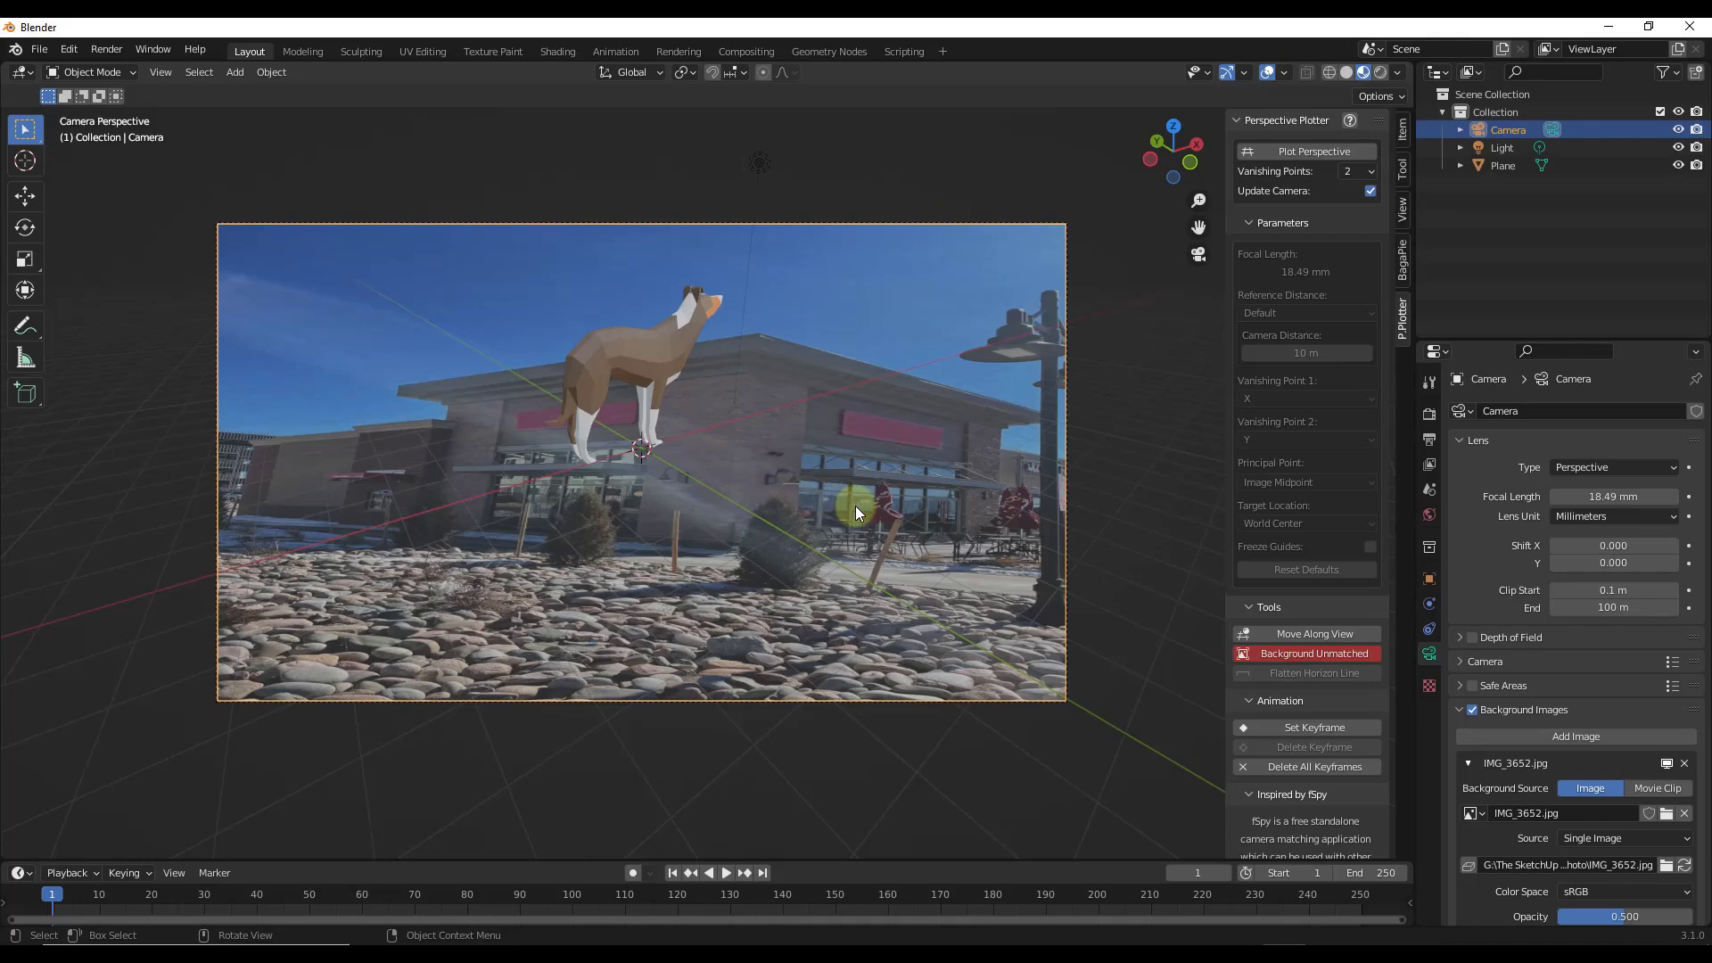
- Match the camera frame to the background photo's proportions and inspect the resulting camera from outside its view
click(1325, 653)
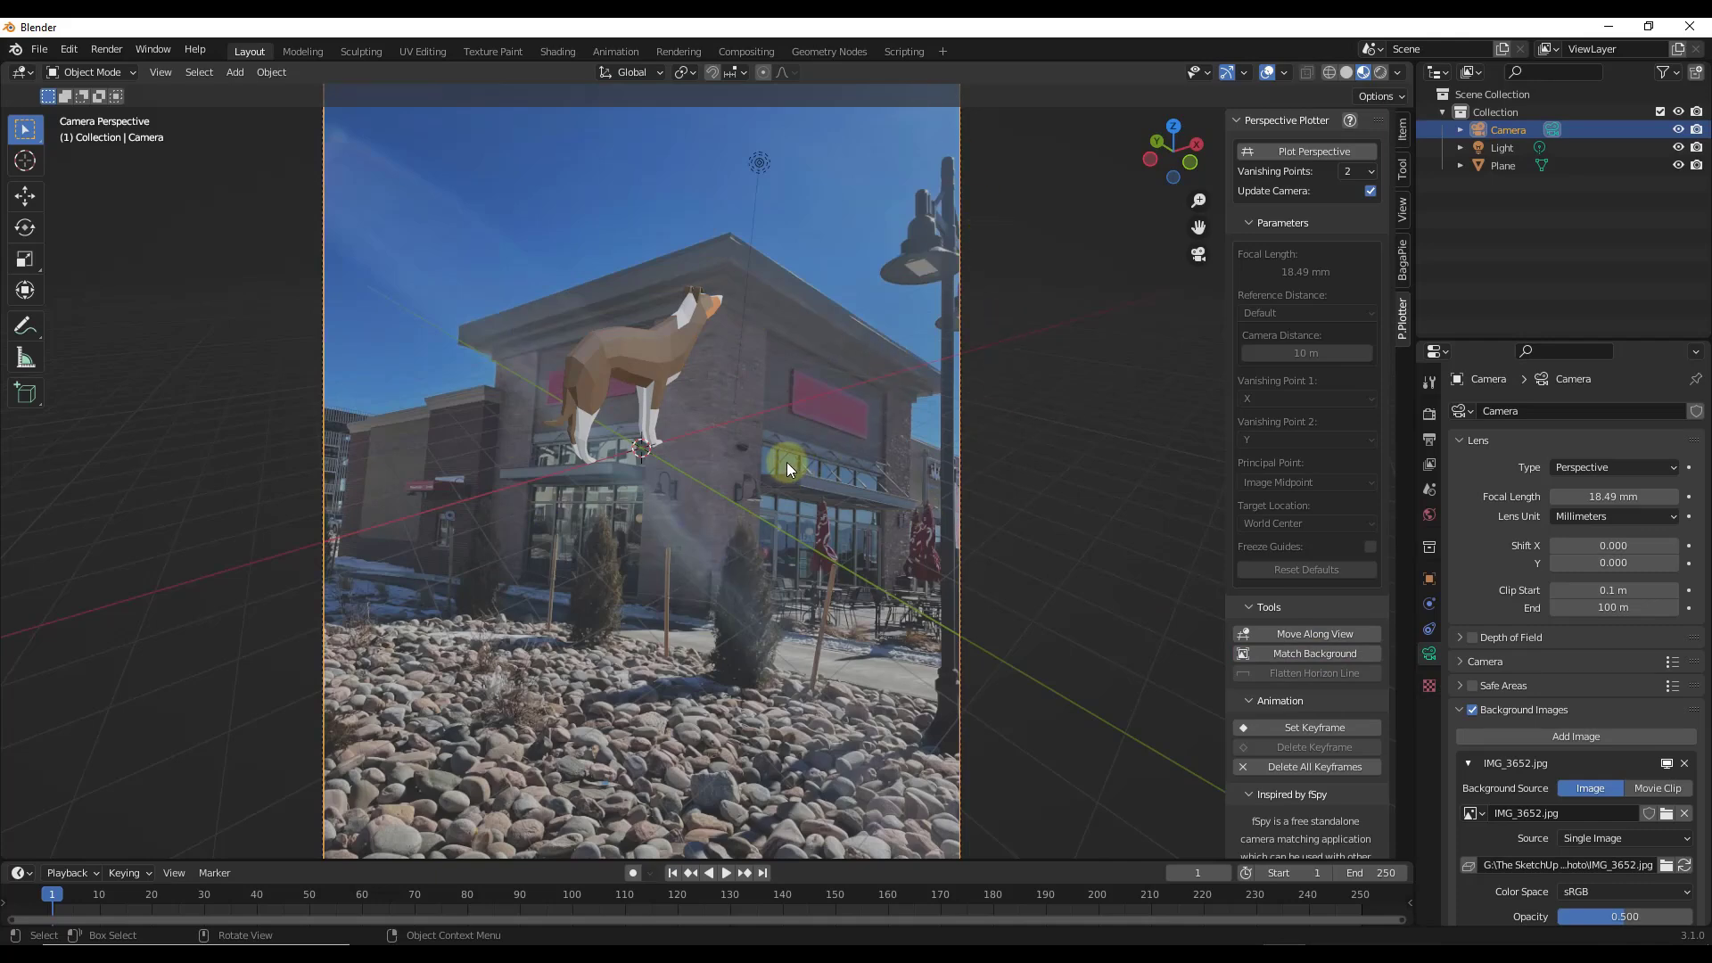
scroll(784, 457, down, 3)
scroll(762, 434, up, 3)
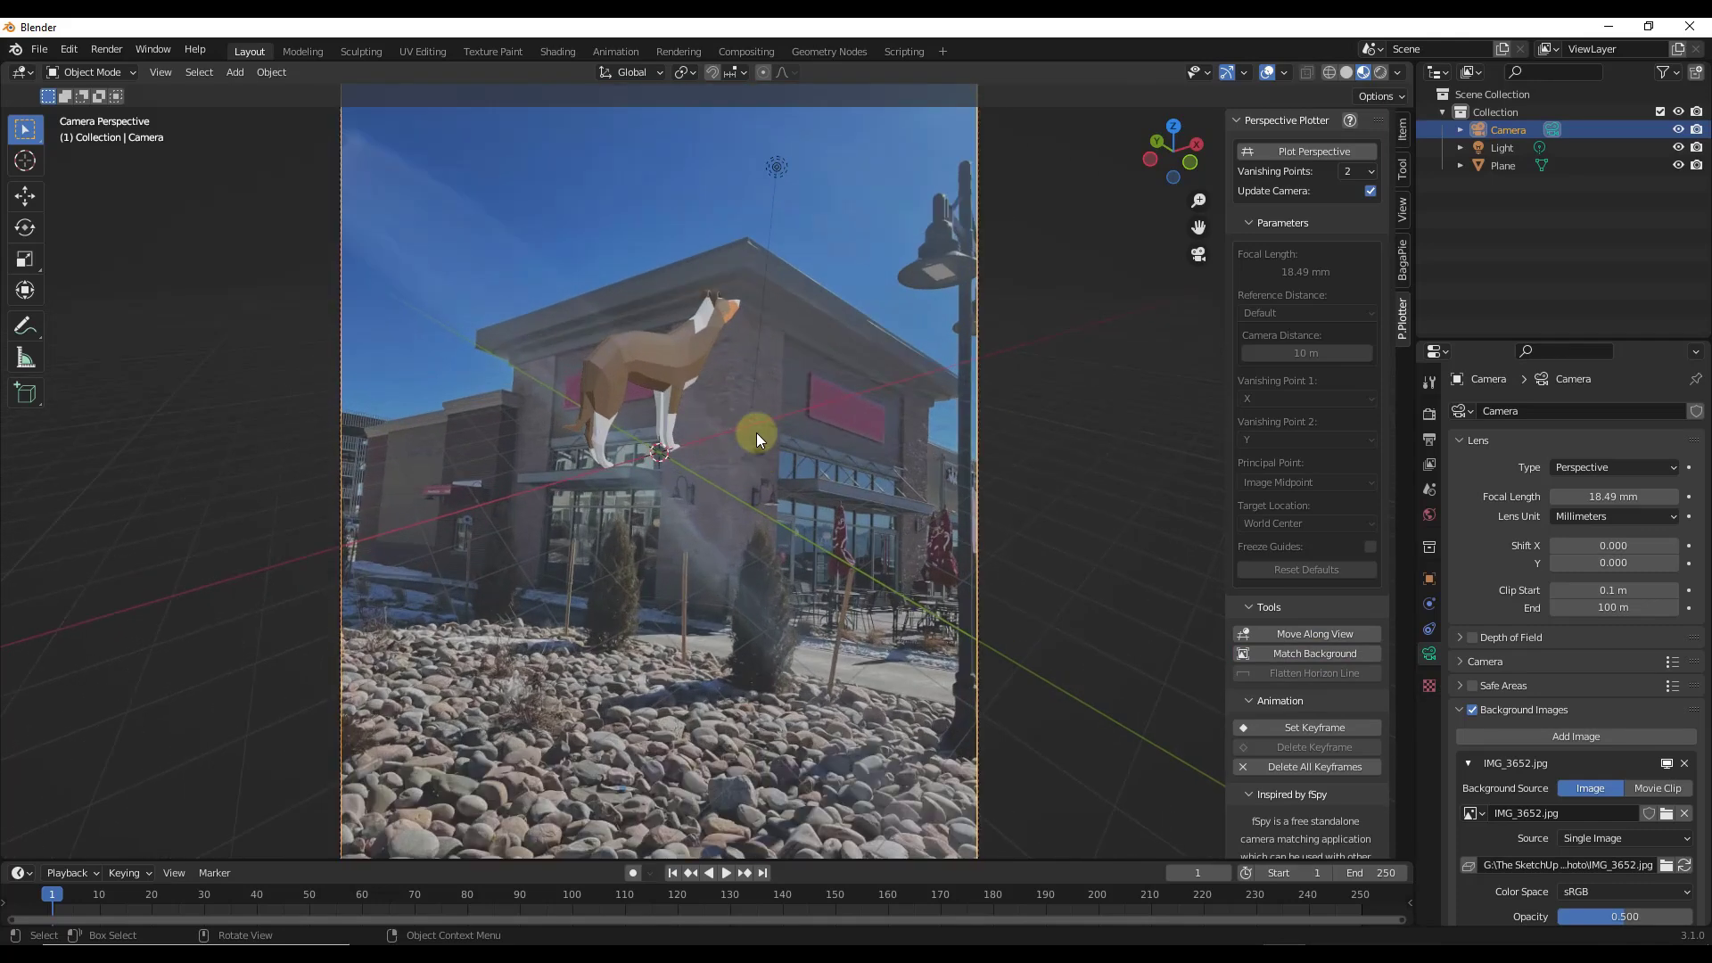
middle_drag(756, 431, 762, 458)
scroll(778, 412, down, 2)
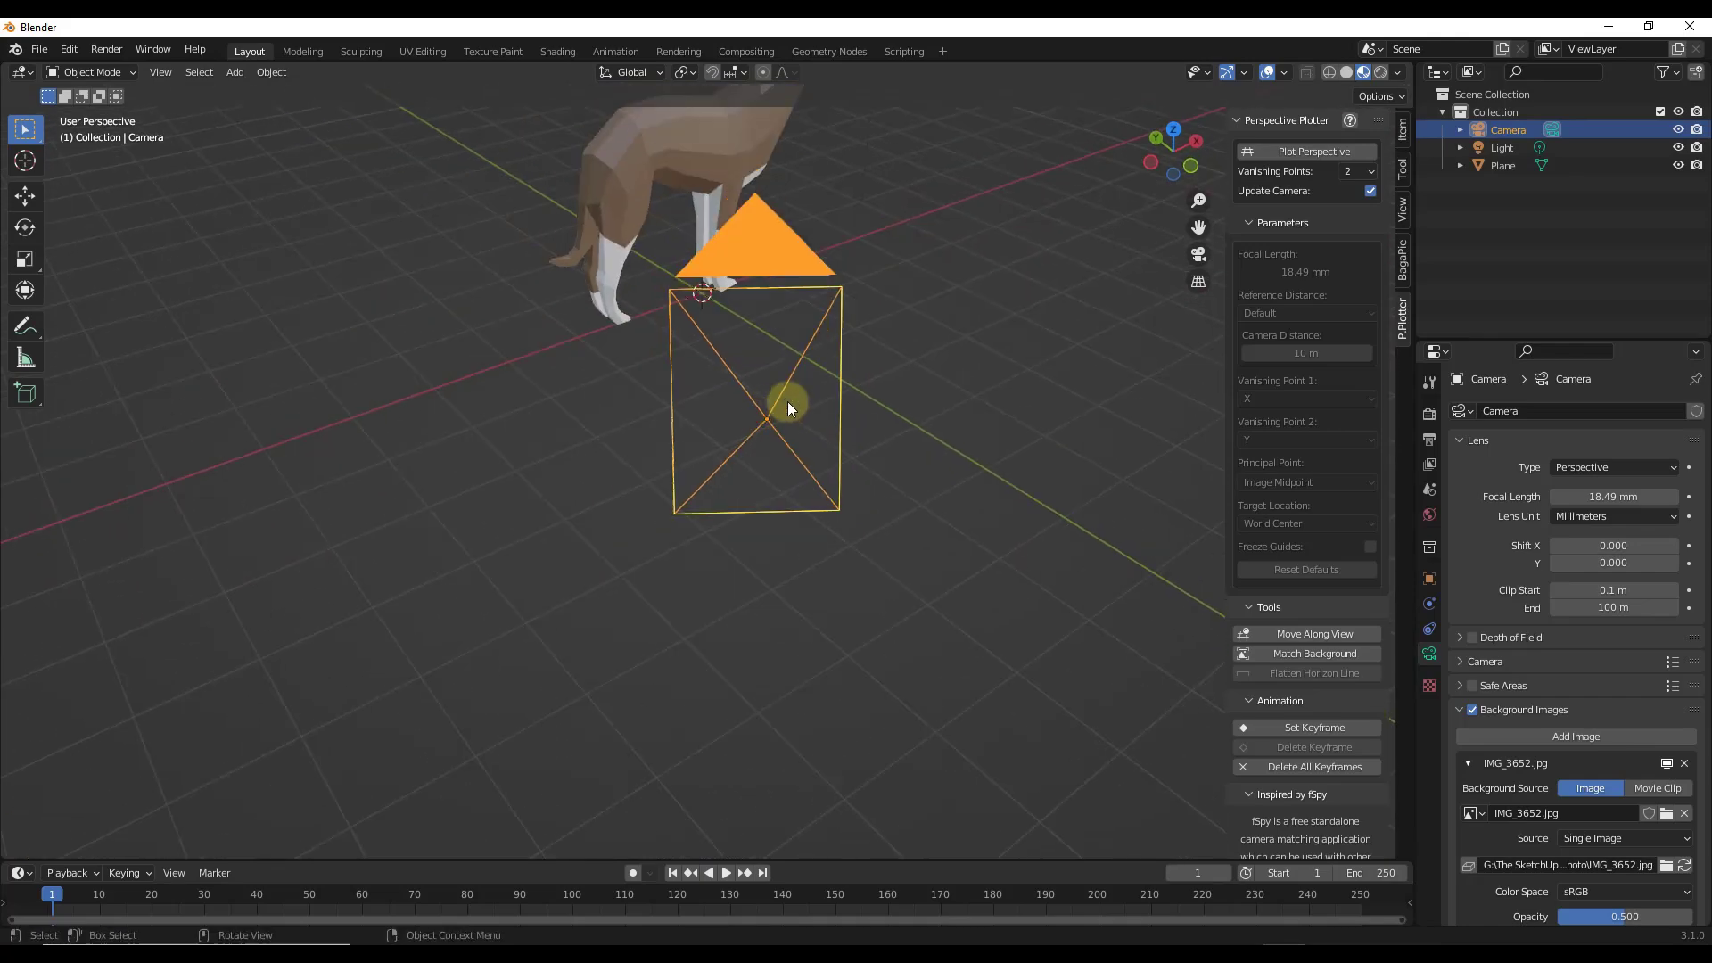
scroll(789, 401, down, 2)
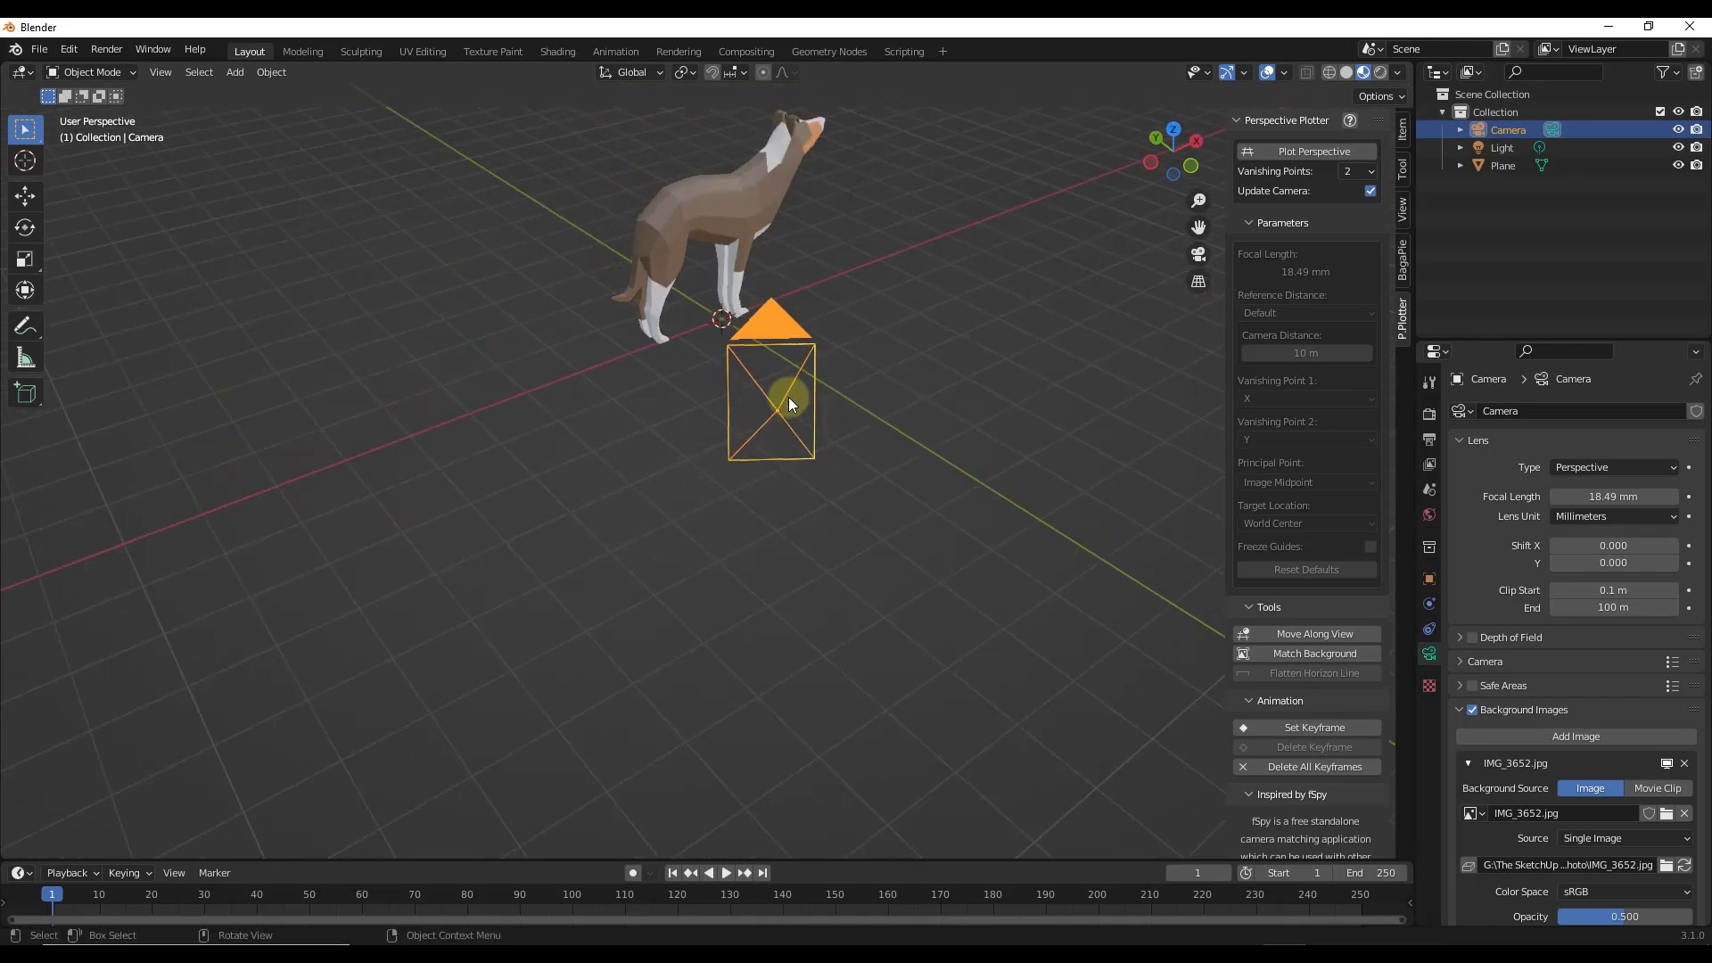
key(KP_0)
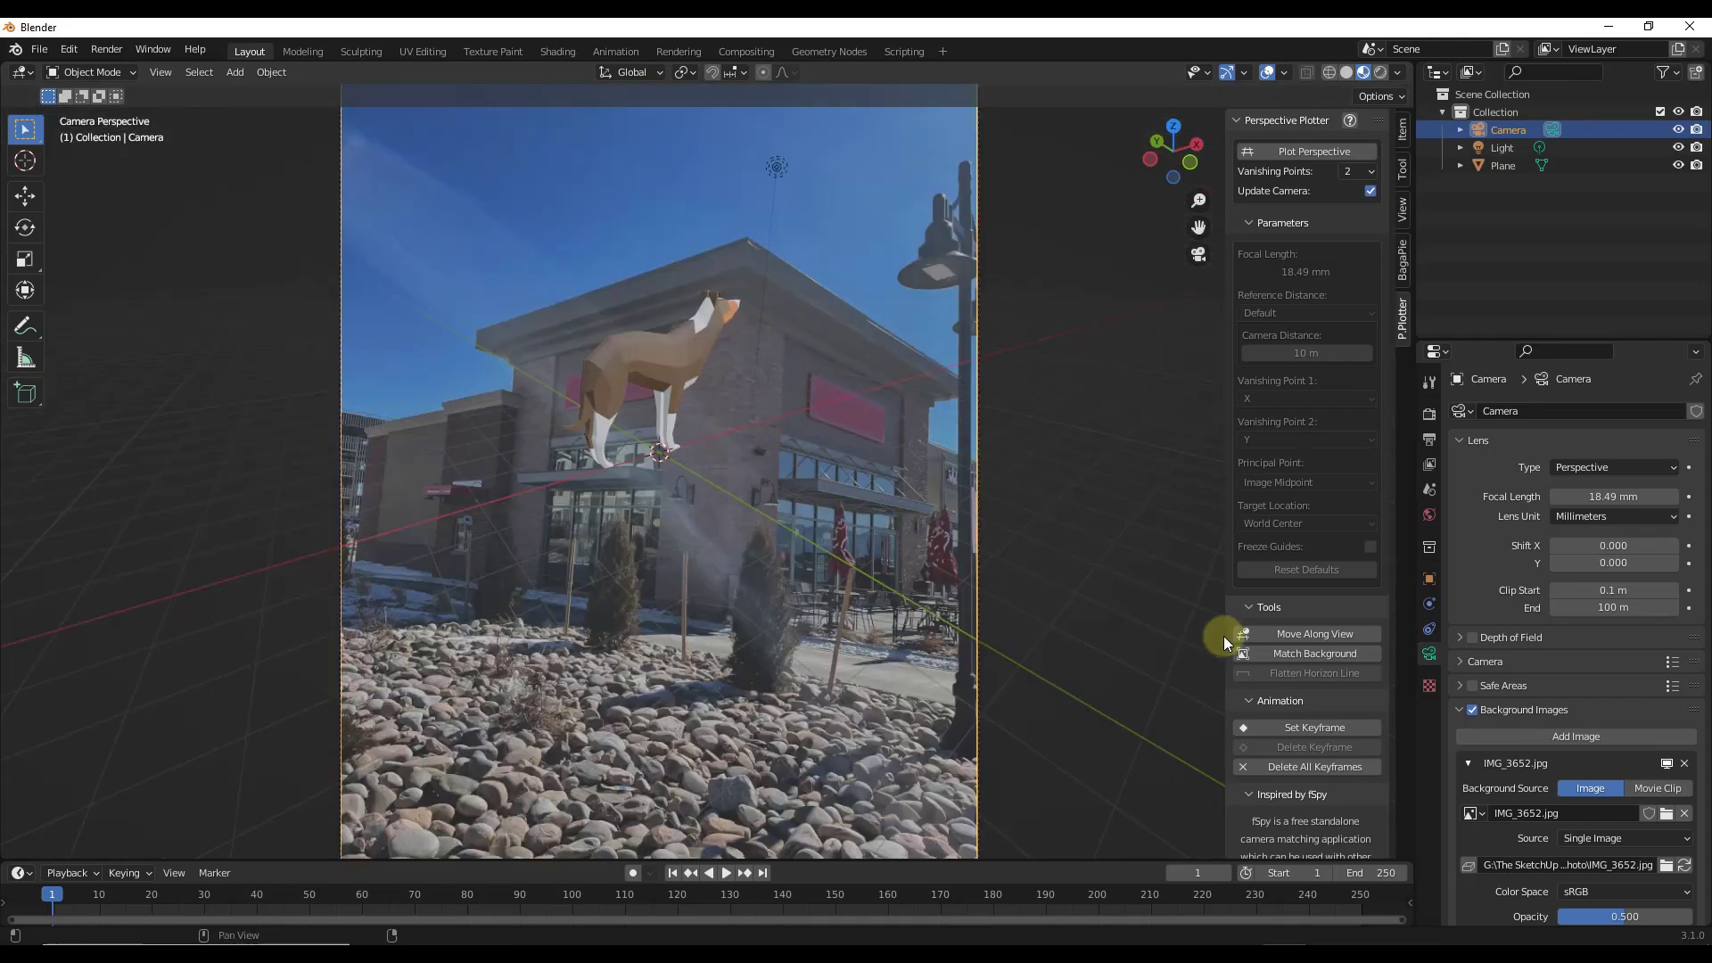
scroll(1579, 740, down, 3)
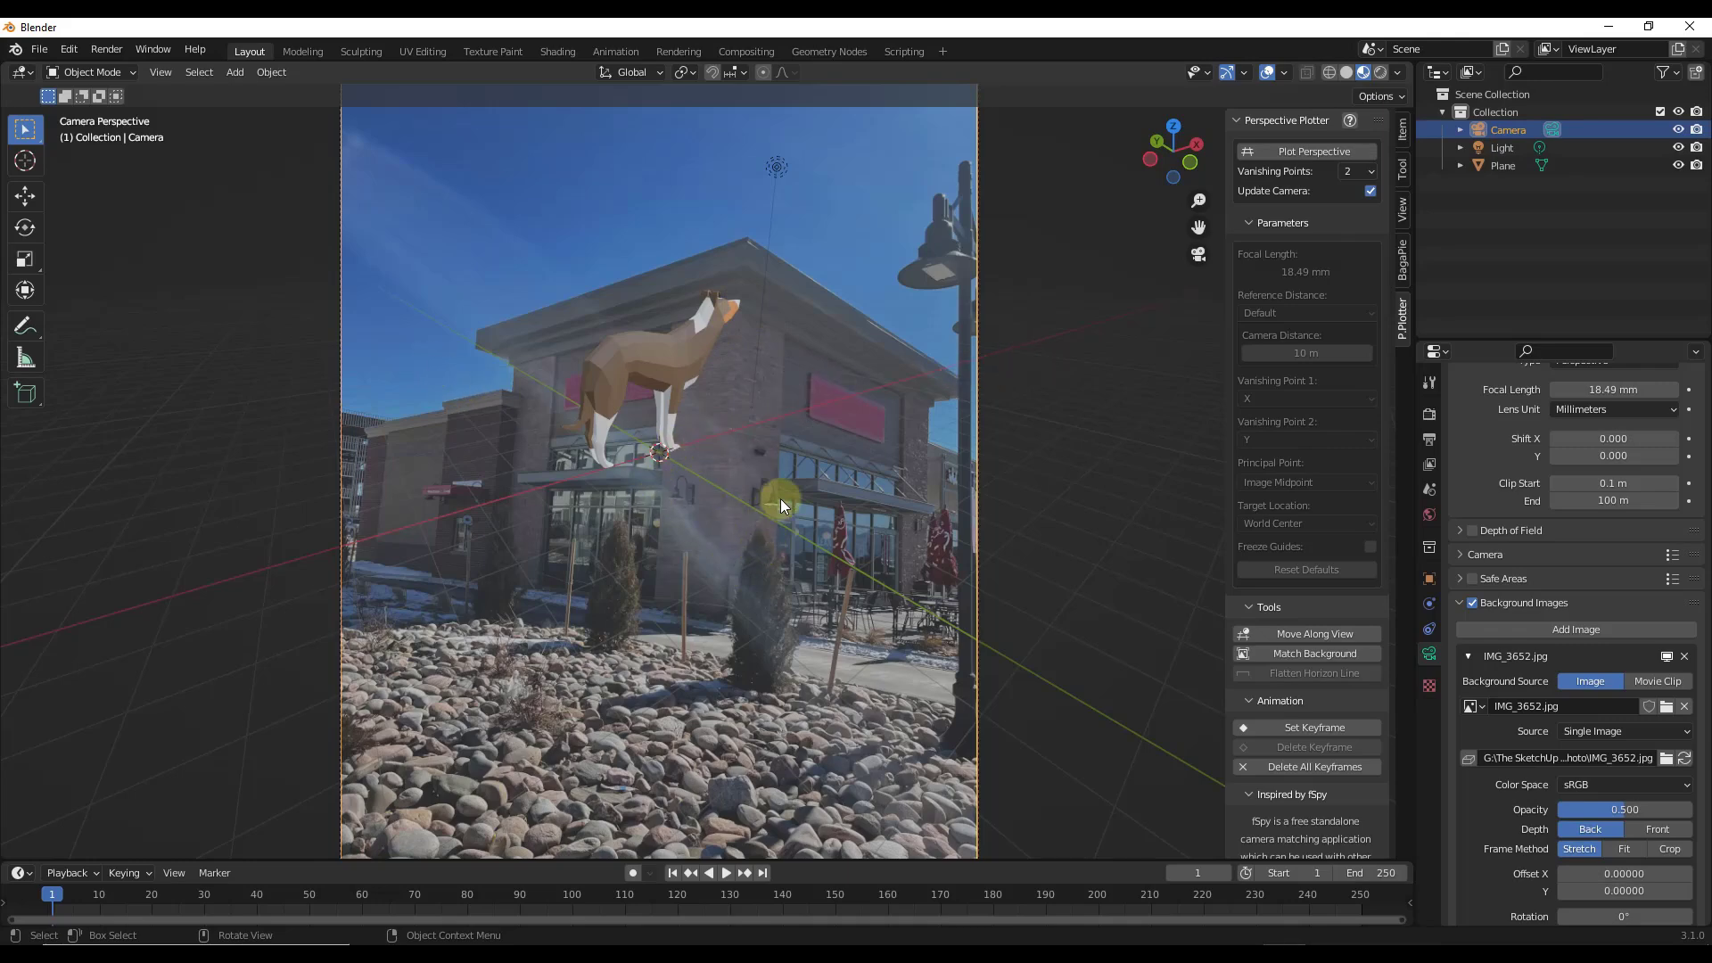
- Restart perspective plotting with 2 vanishing points and nudge the lower end point of the upper green guide
click(1302, 151)
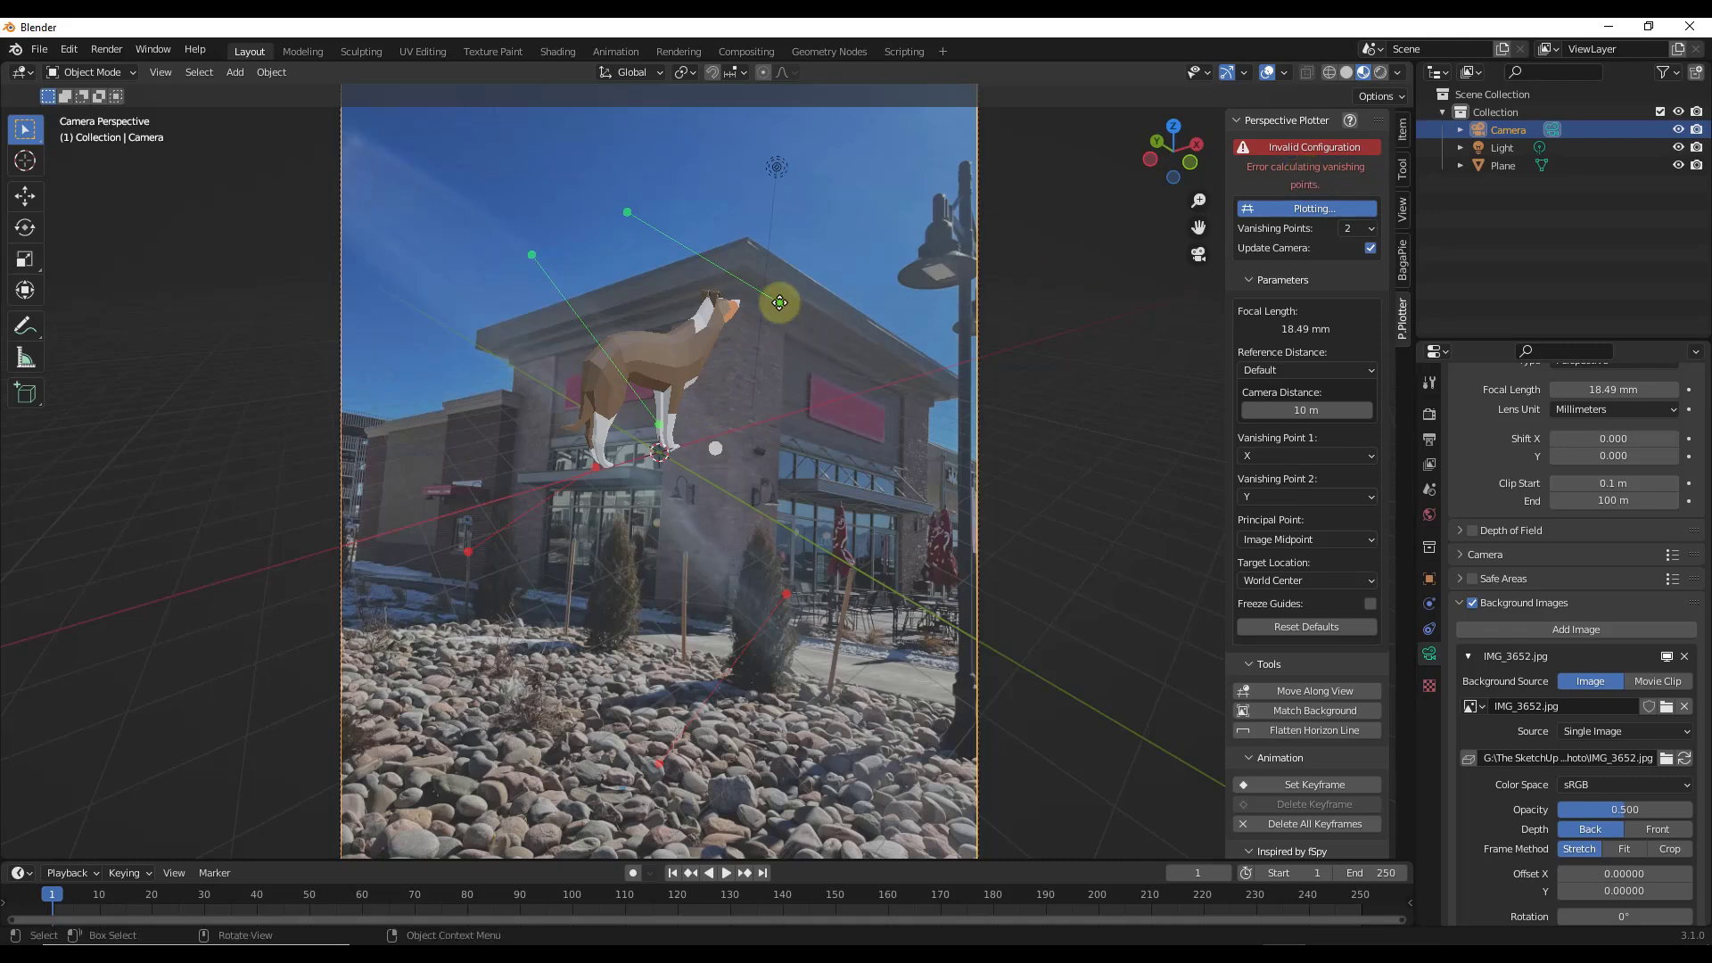
drag(778, 307, 779, 302)
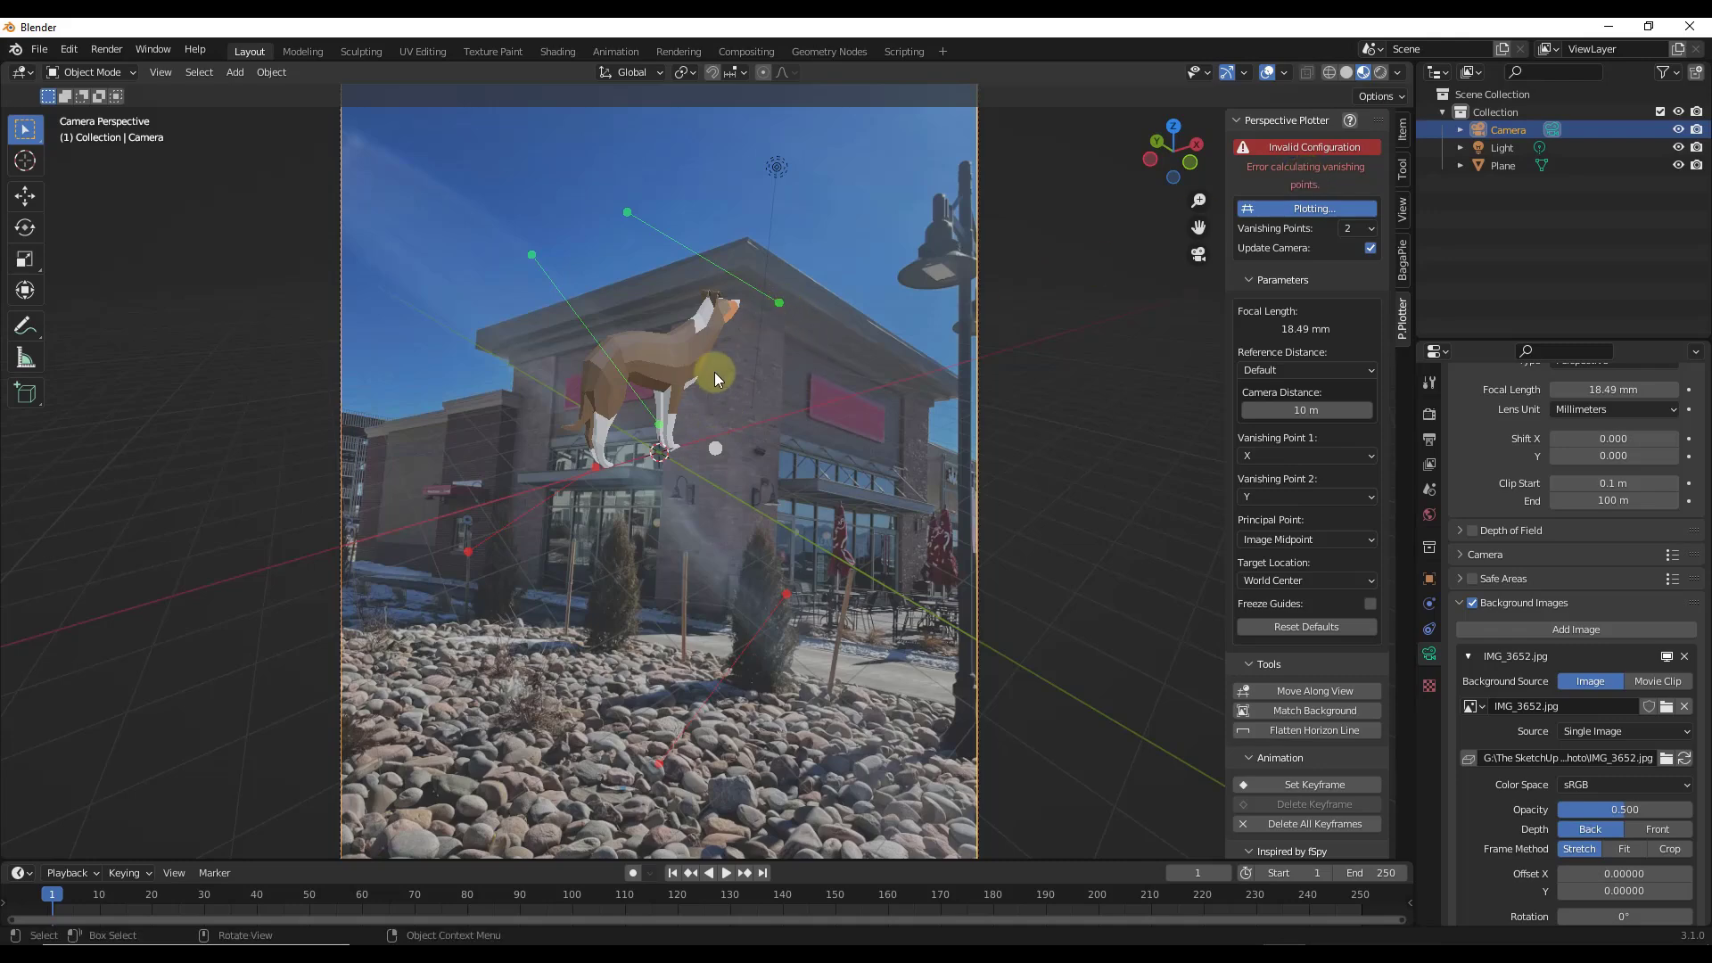
click(562, 302)
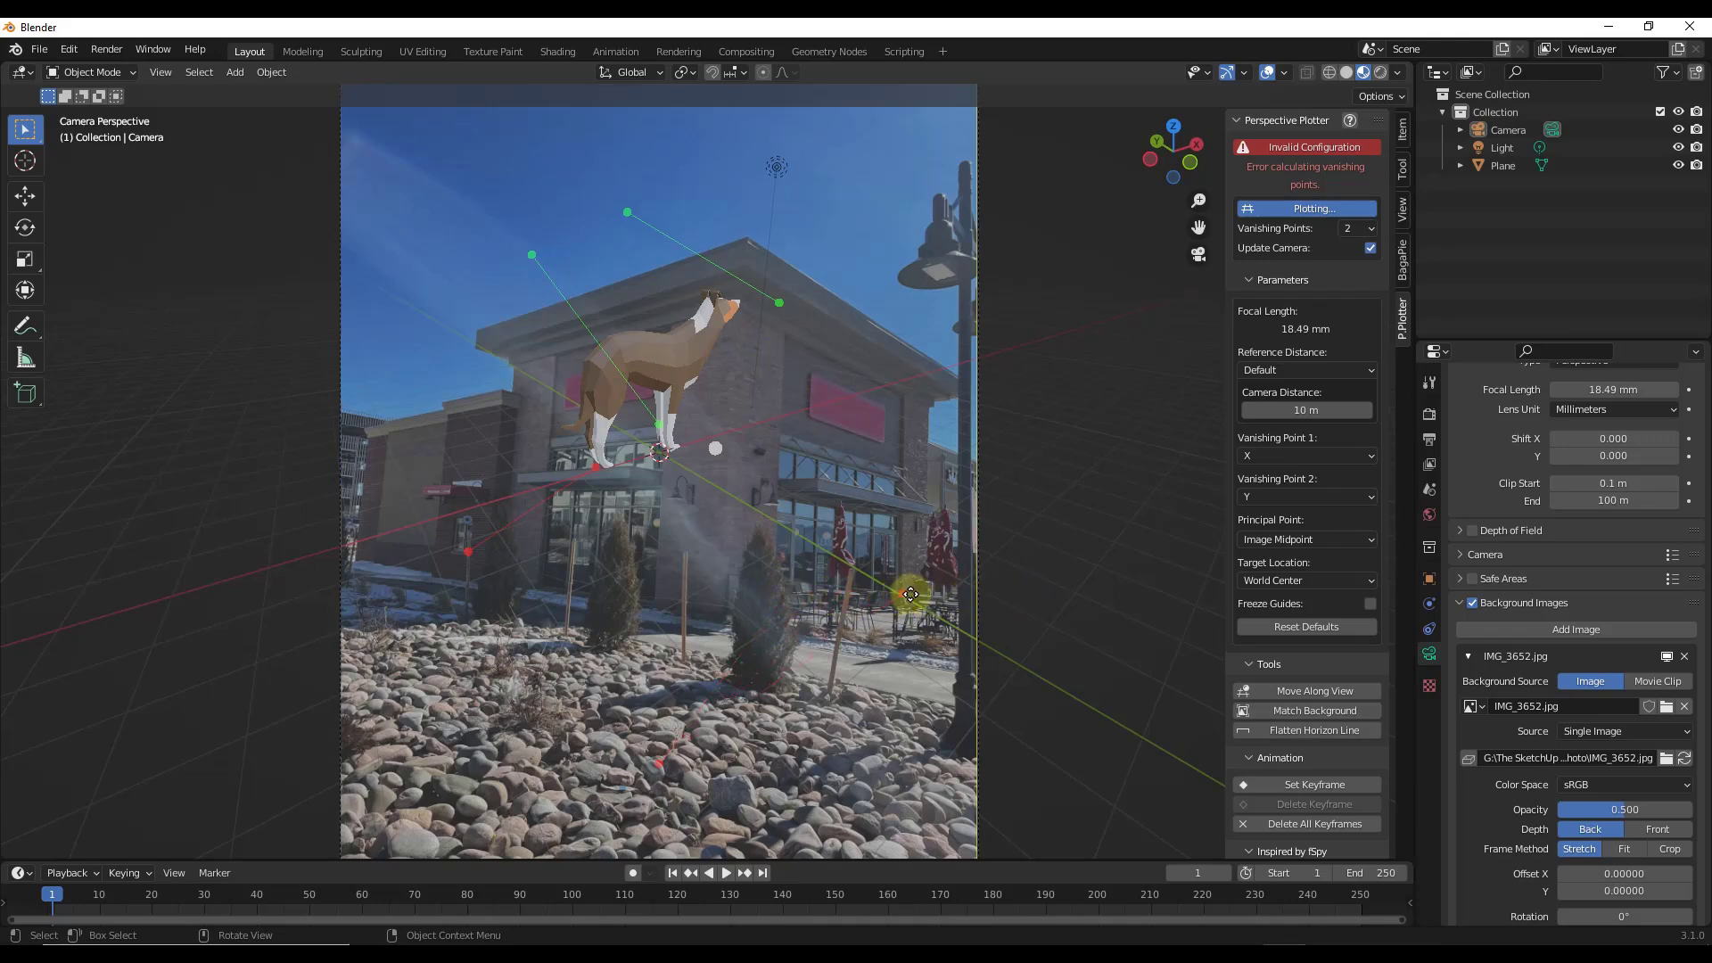
- Align the lower red guide with the base of the storefront wall, from the building's corner to the patio tables
drag(910, 595, 915, 596)
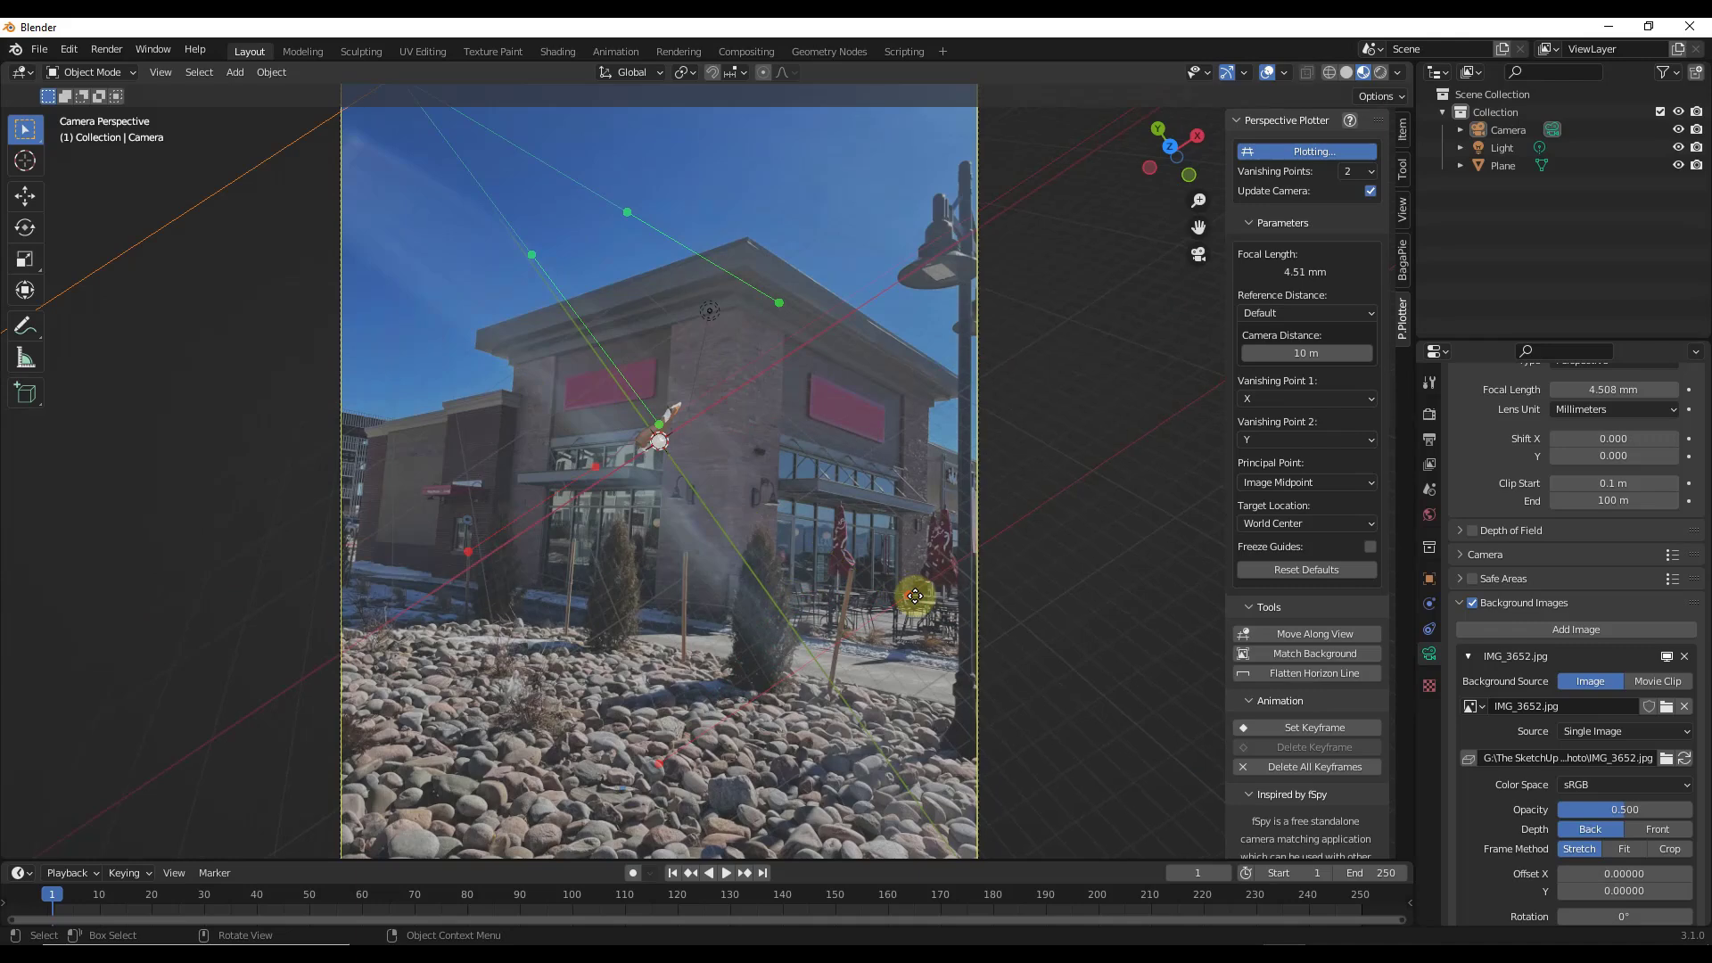
drag(649, 777, 740, 611)
scroll(739, 611, up, 2)
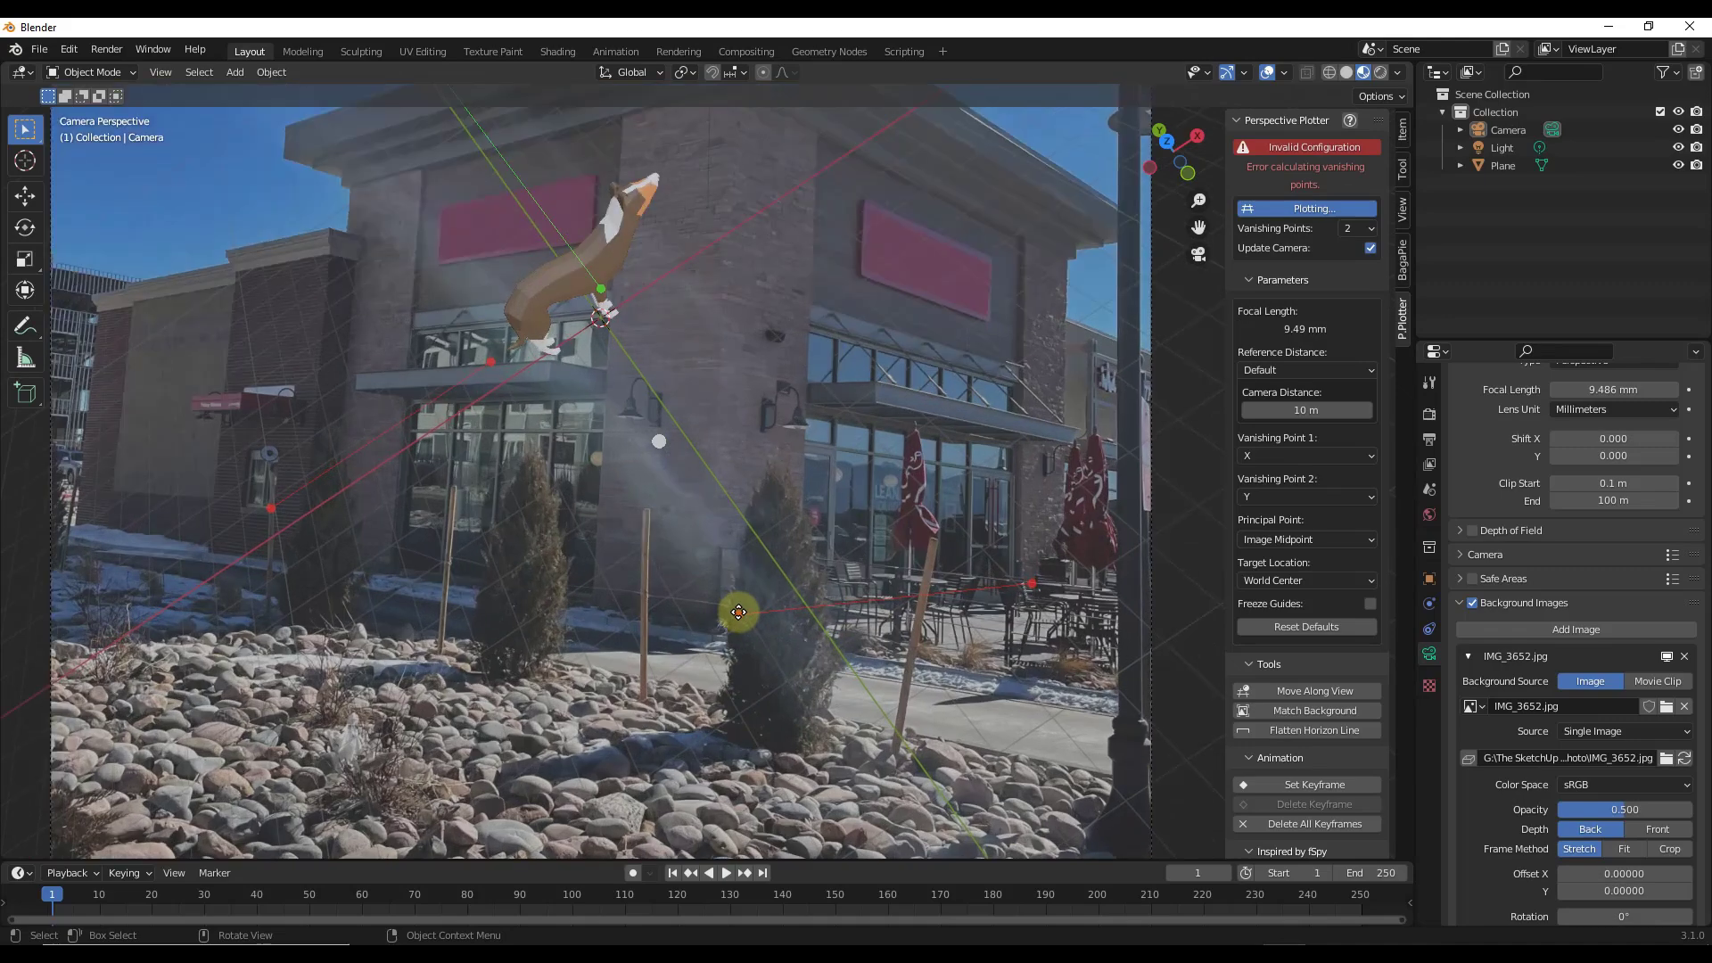
scroll(740, 611, up, 3)
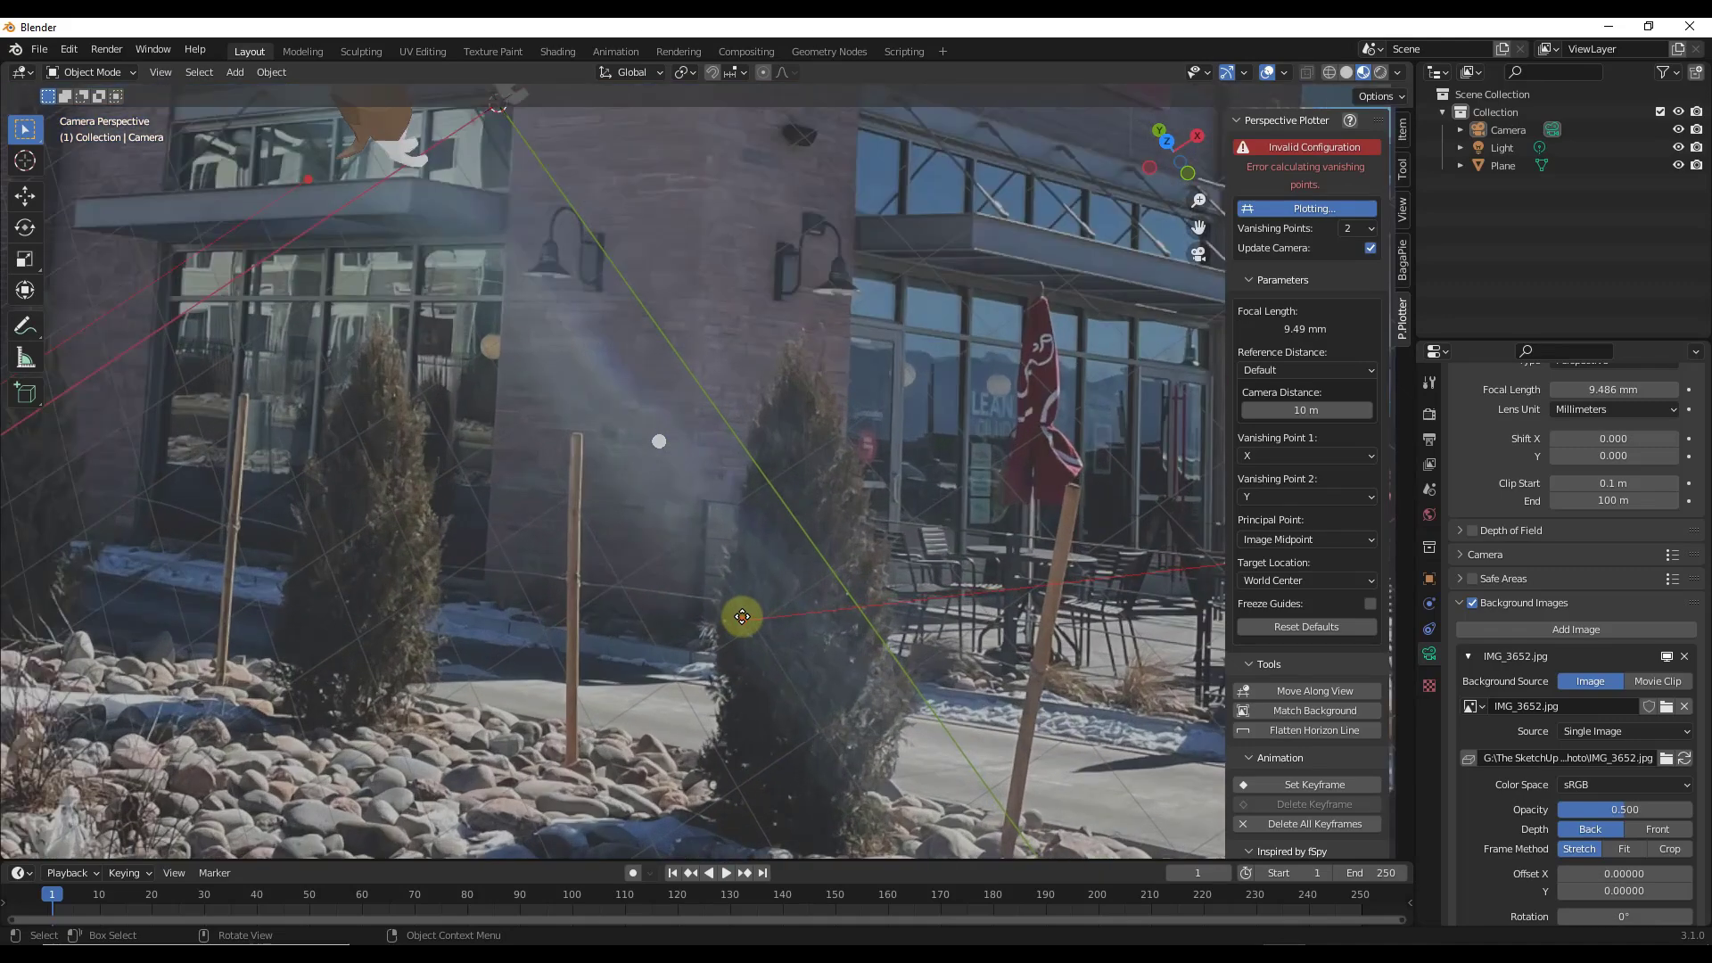
drag(742, 616, 703, 617)
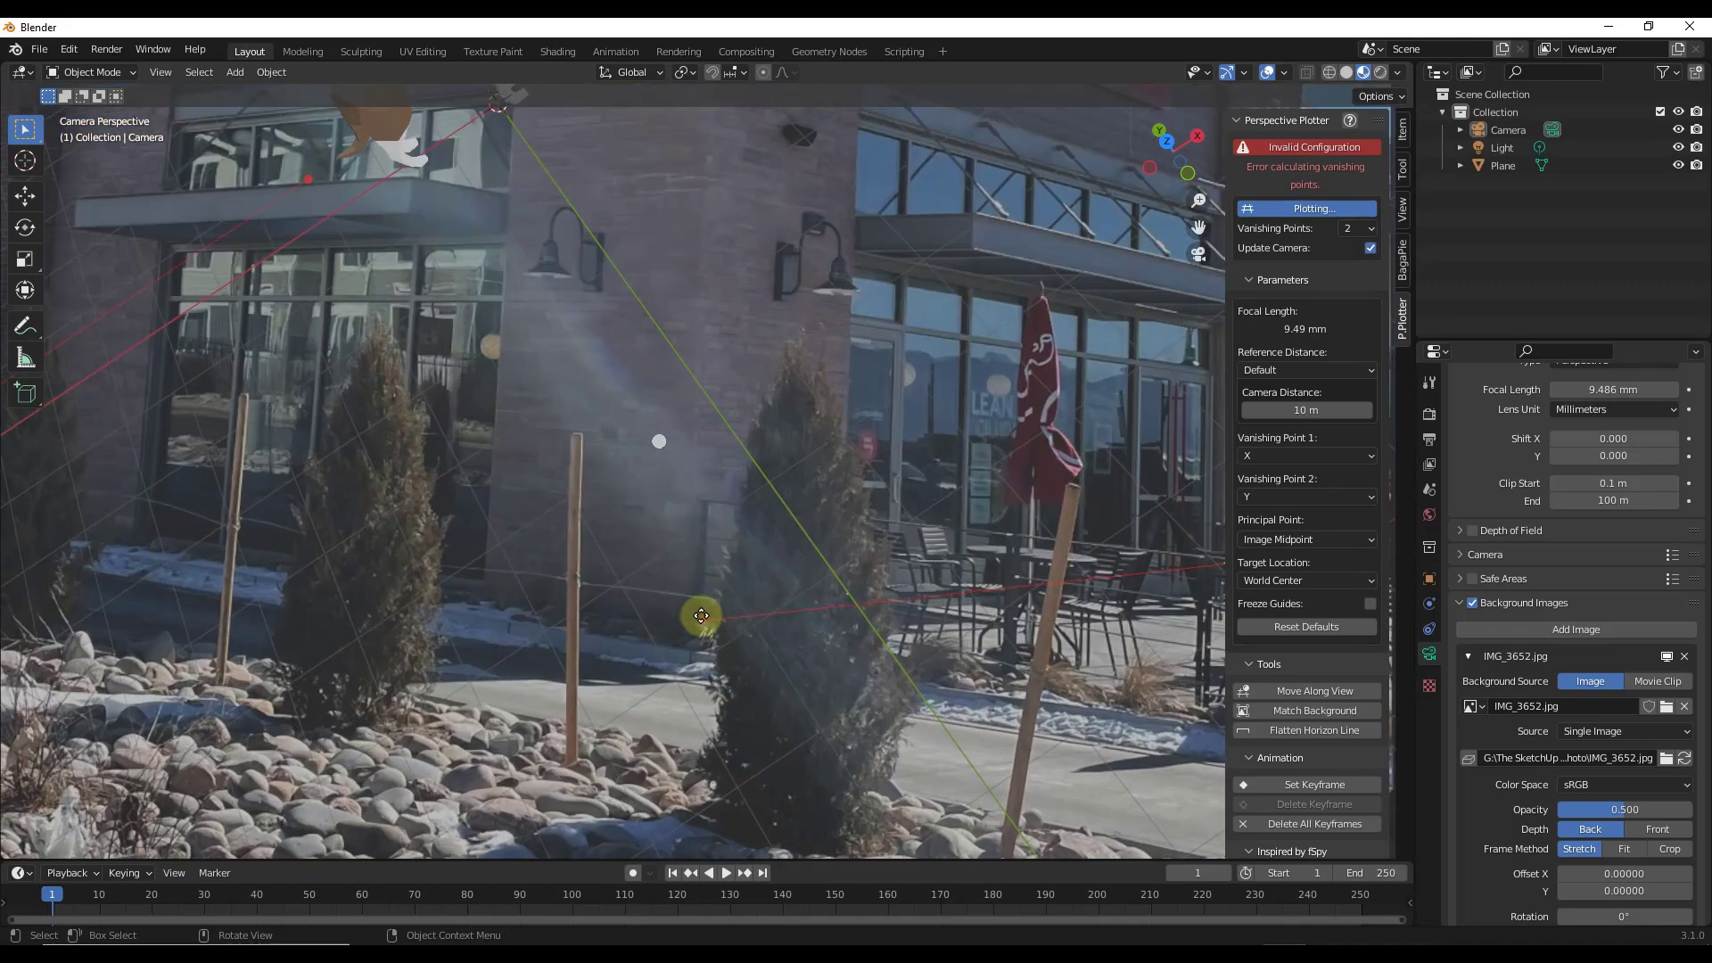
scroll(703, 616, down, 4)
scroll(975, 581, up, 5)
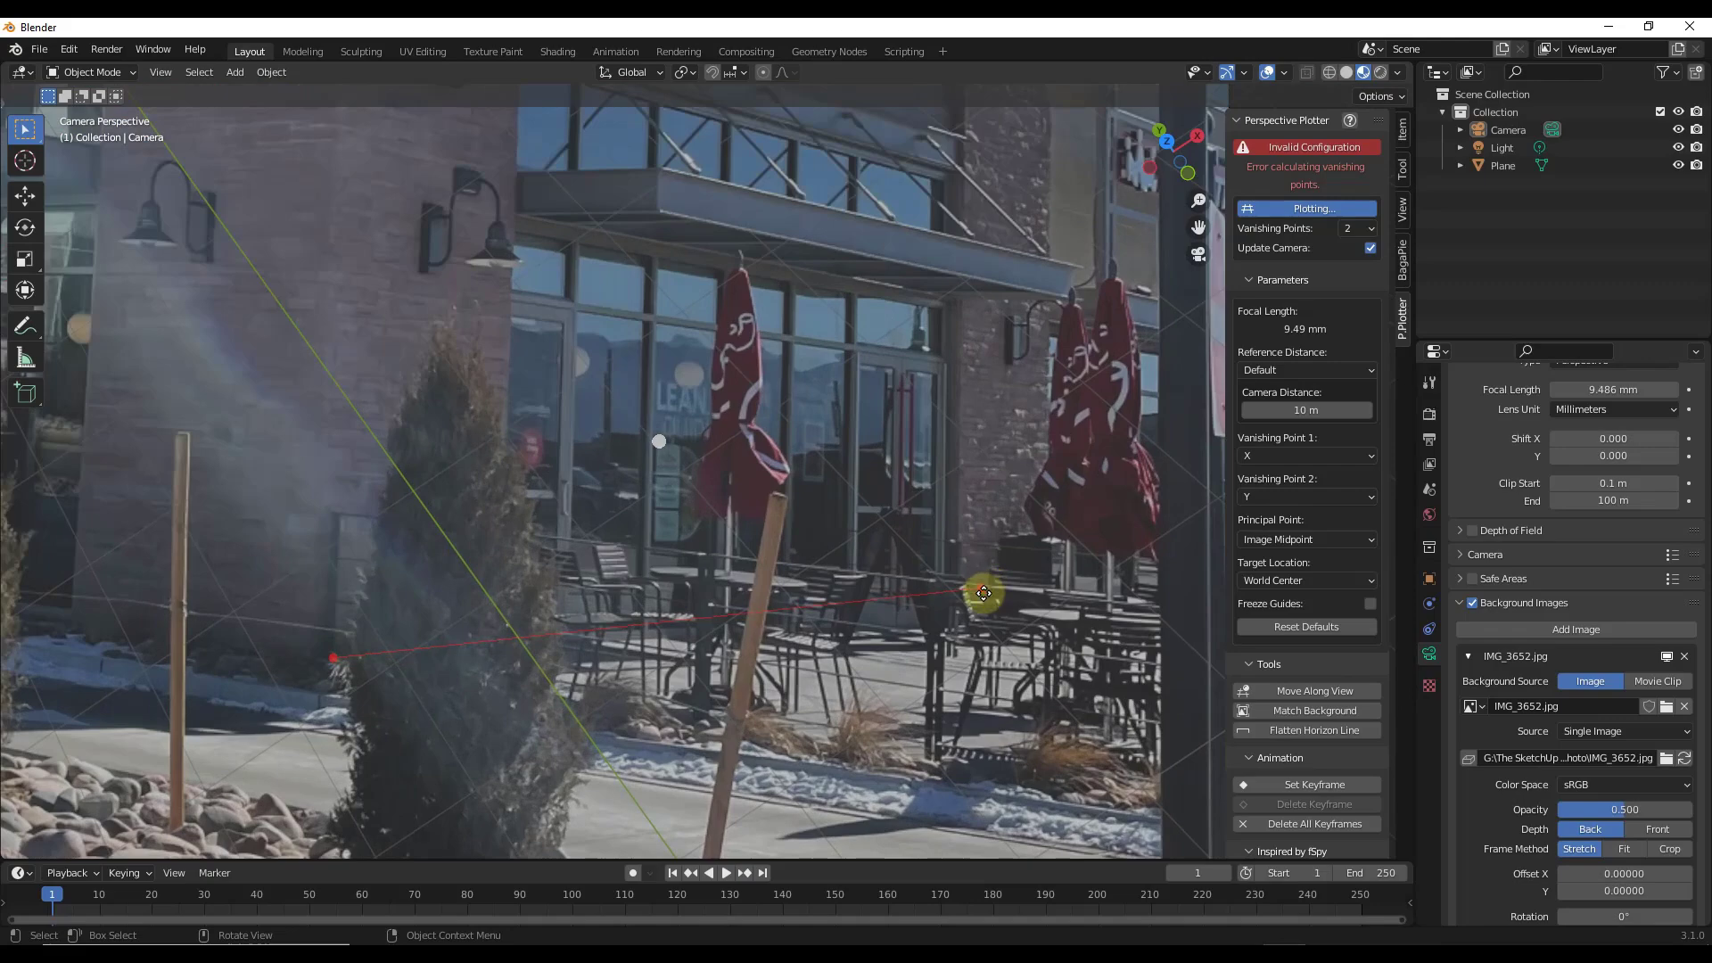
drag(984, 593, 975, 621)
drag(976, 620, 593, 411)
- Align the upper red guide with the top edge of the storefront wall under the roof overhang on the patio side
drag(1084, 368, 1142, 282)
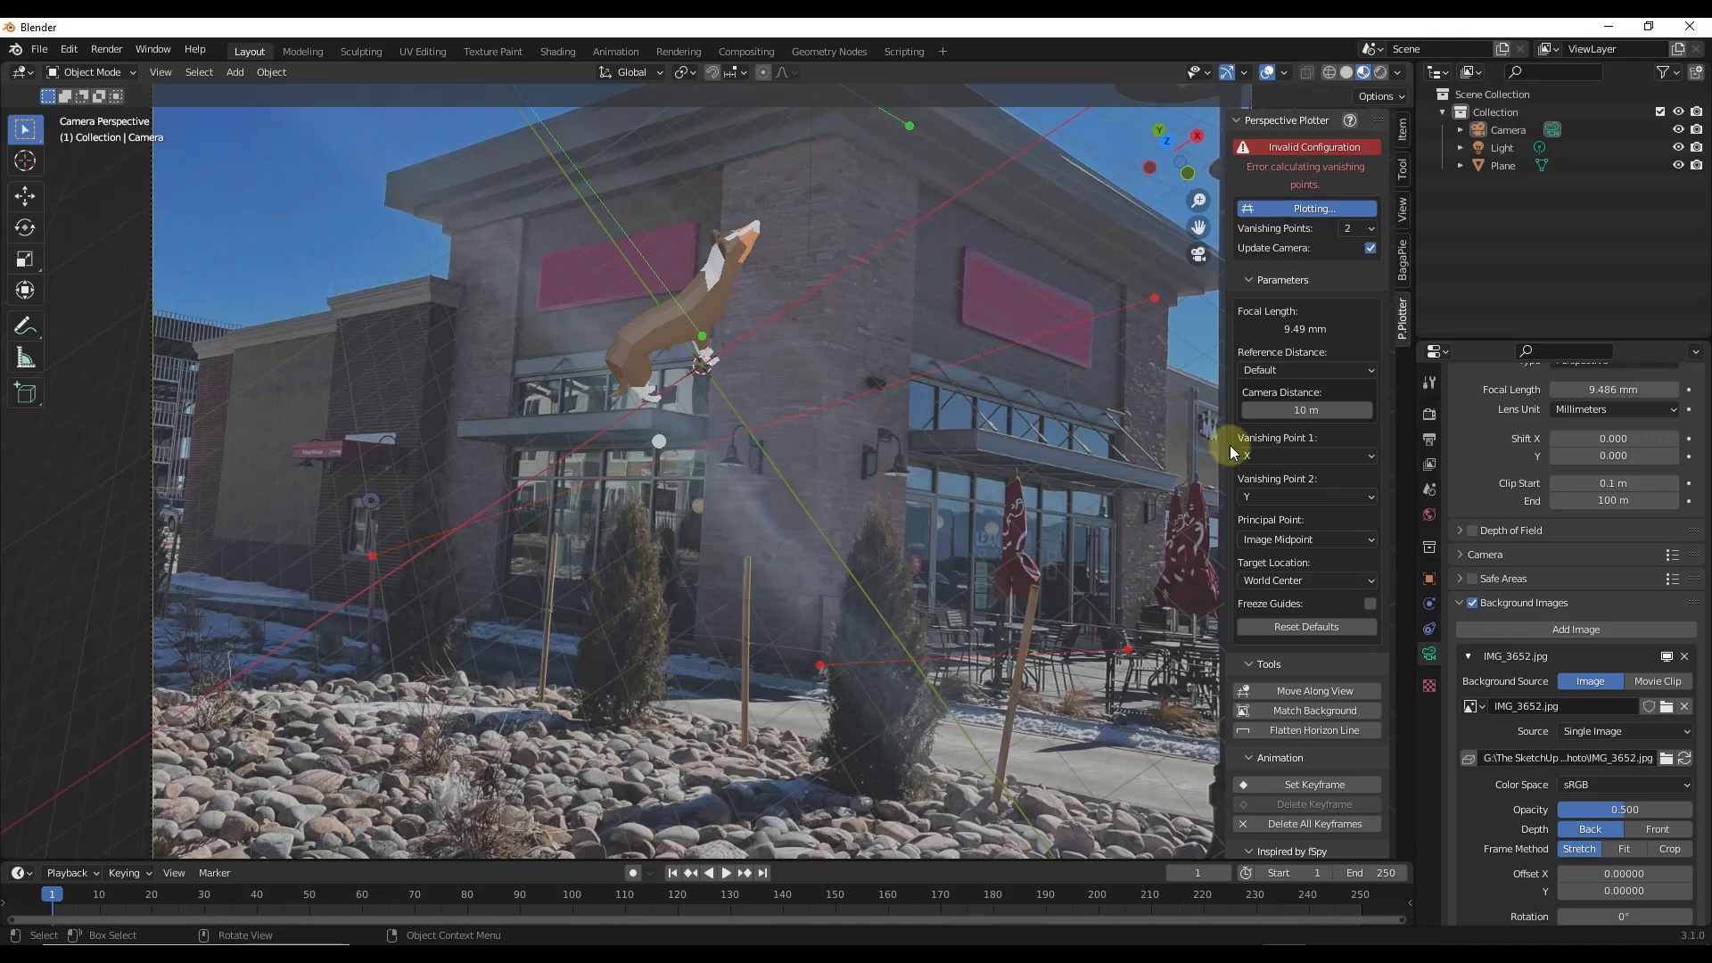
drag(367, 555, 865, 145)
drag(1158, 296, 1163, 299)
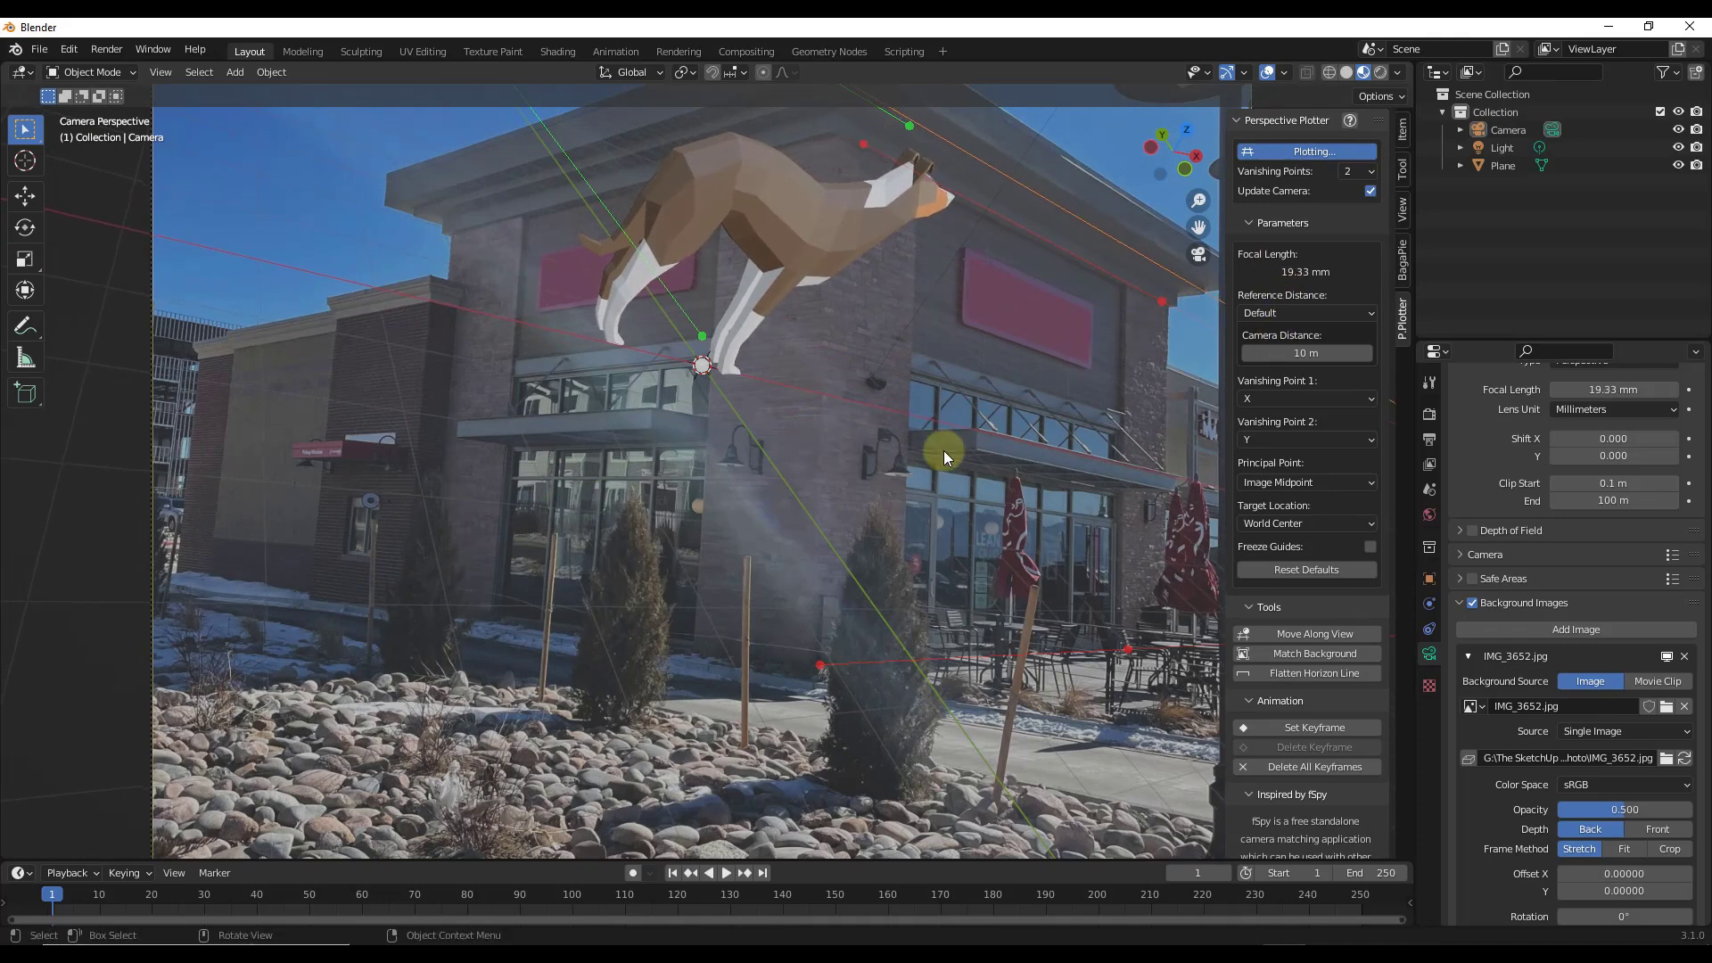
- Place the lower green guide along the base of the building's left facade, starting near the front corner
drag(701, 337, 775, 673)
scroll(575, 214, down, 4)
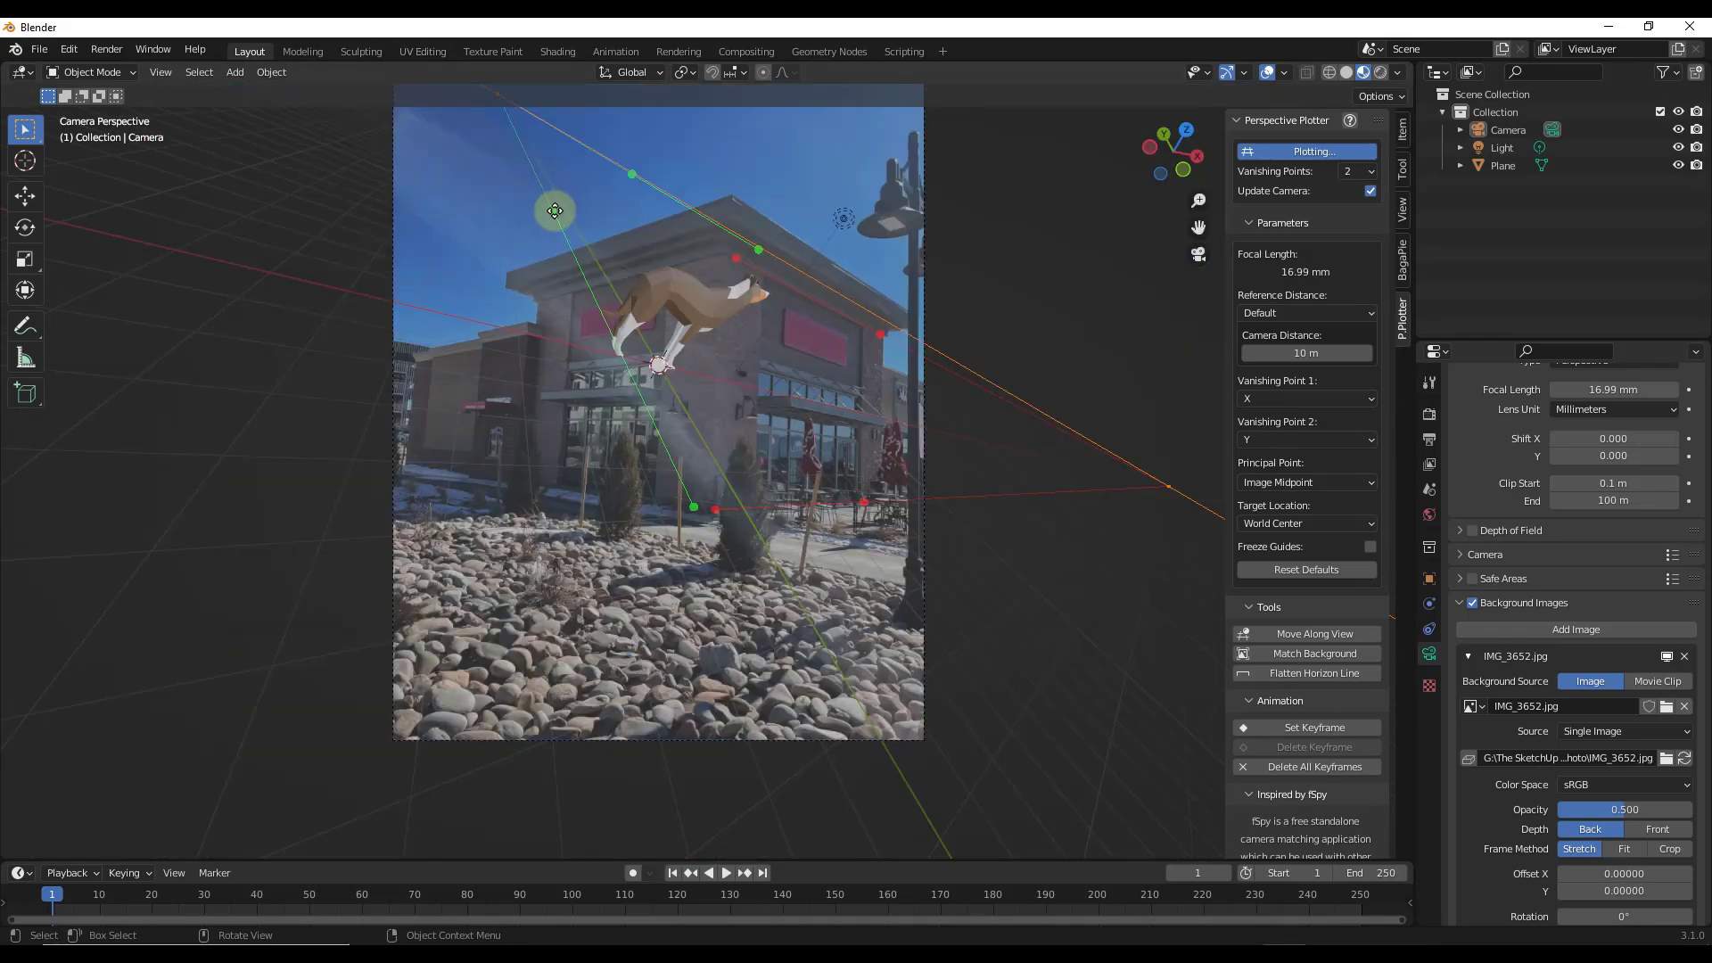
drag(555, 211, 542, 484)
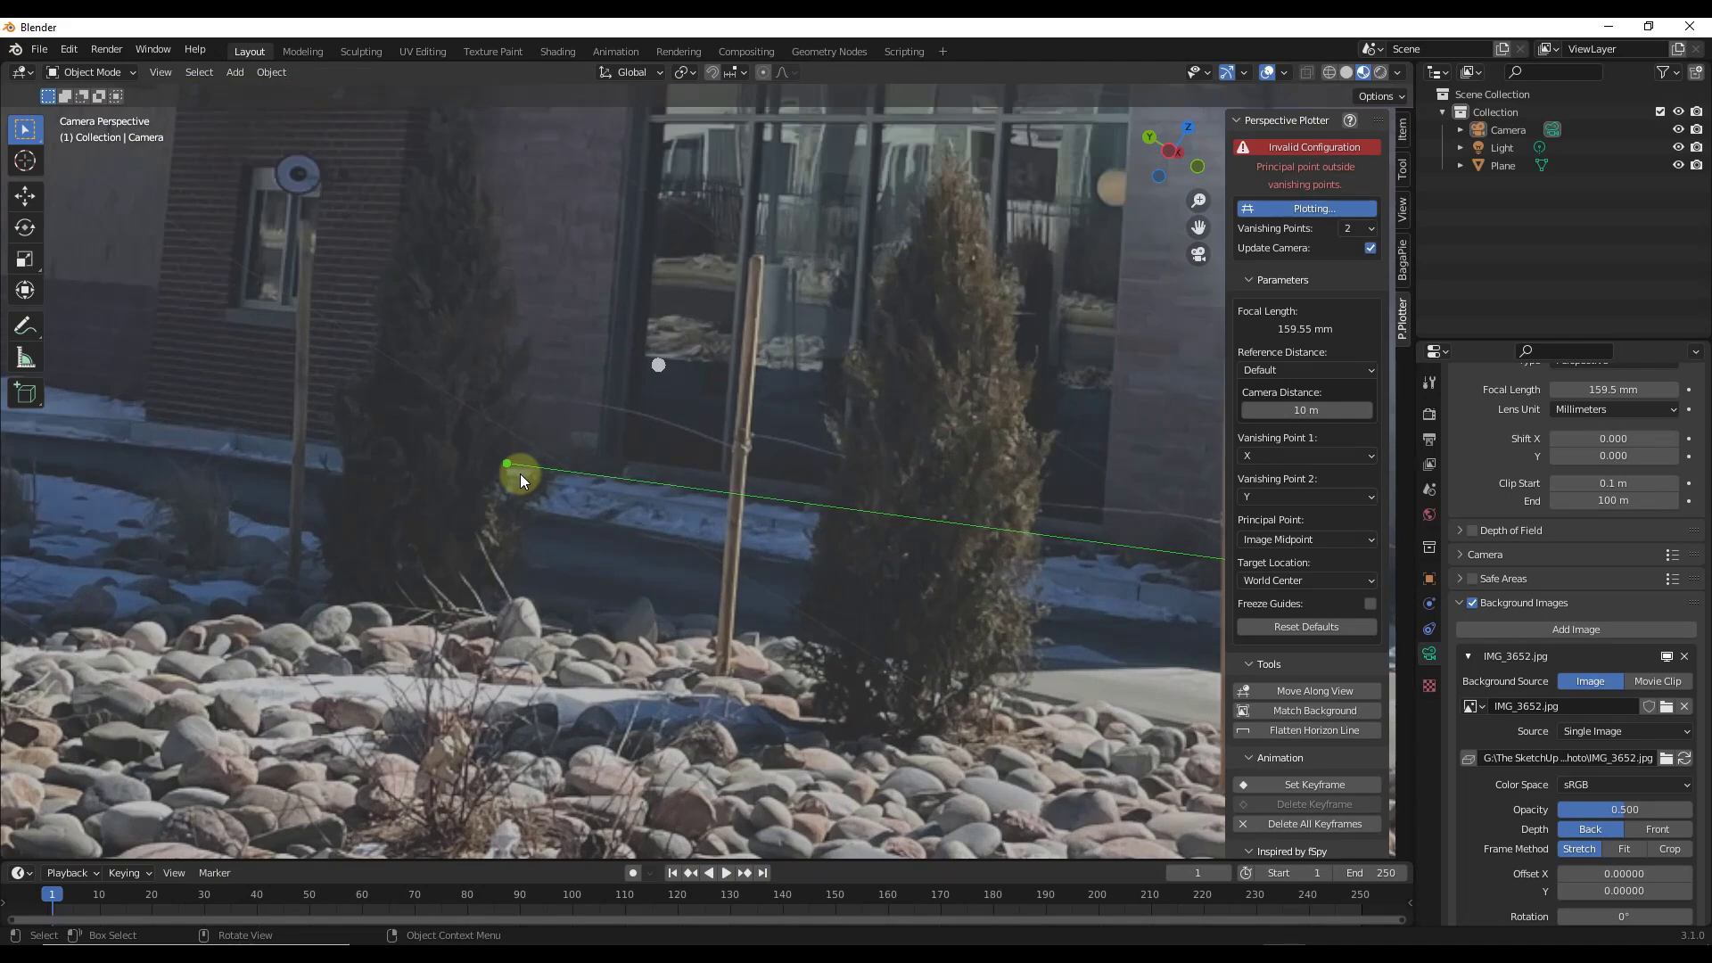
- Align the upper green guide with the top edge of the left facade wall under the roof overhang
scroll(519, 473, down, 14)
scroll(670, 297, up, 3)
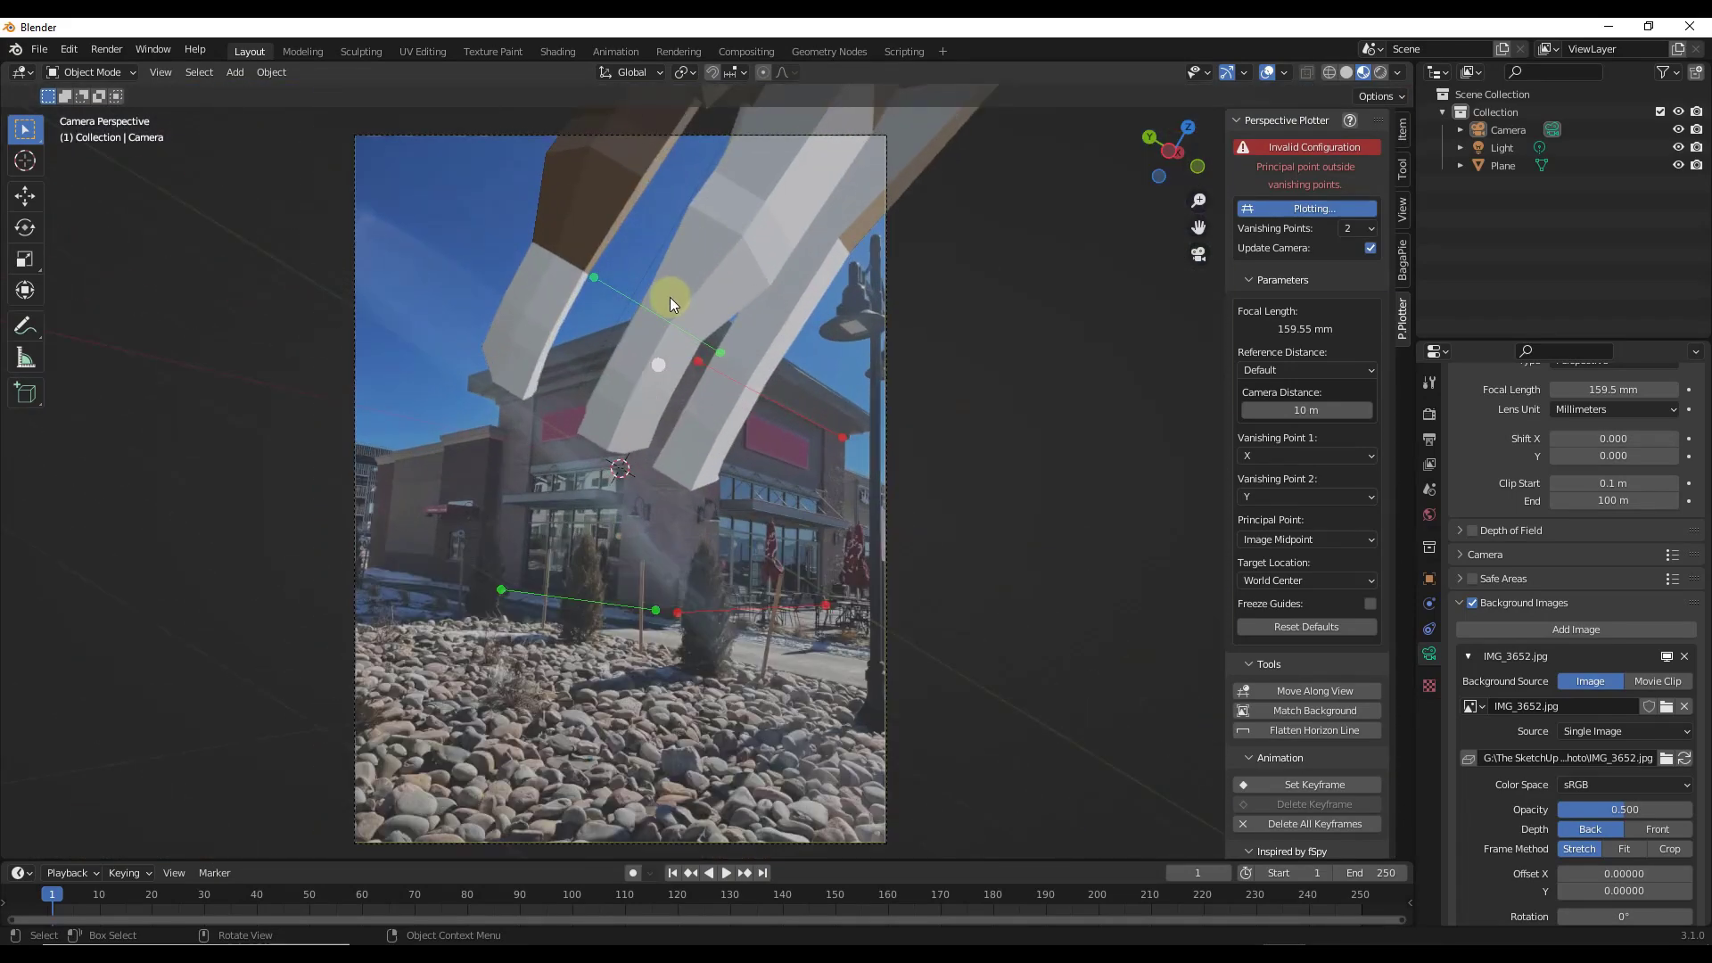
scroll(671, 297, up, 2)
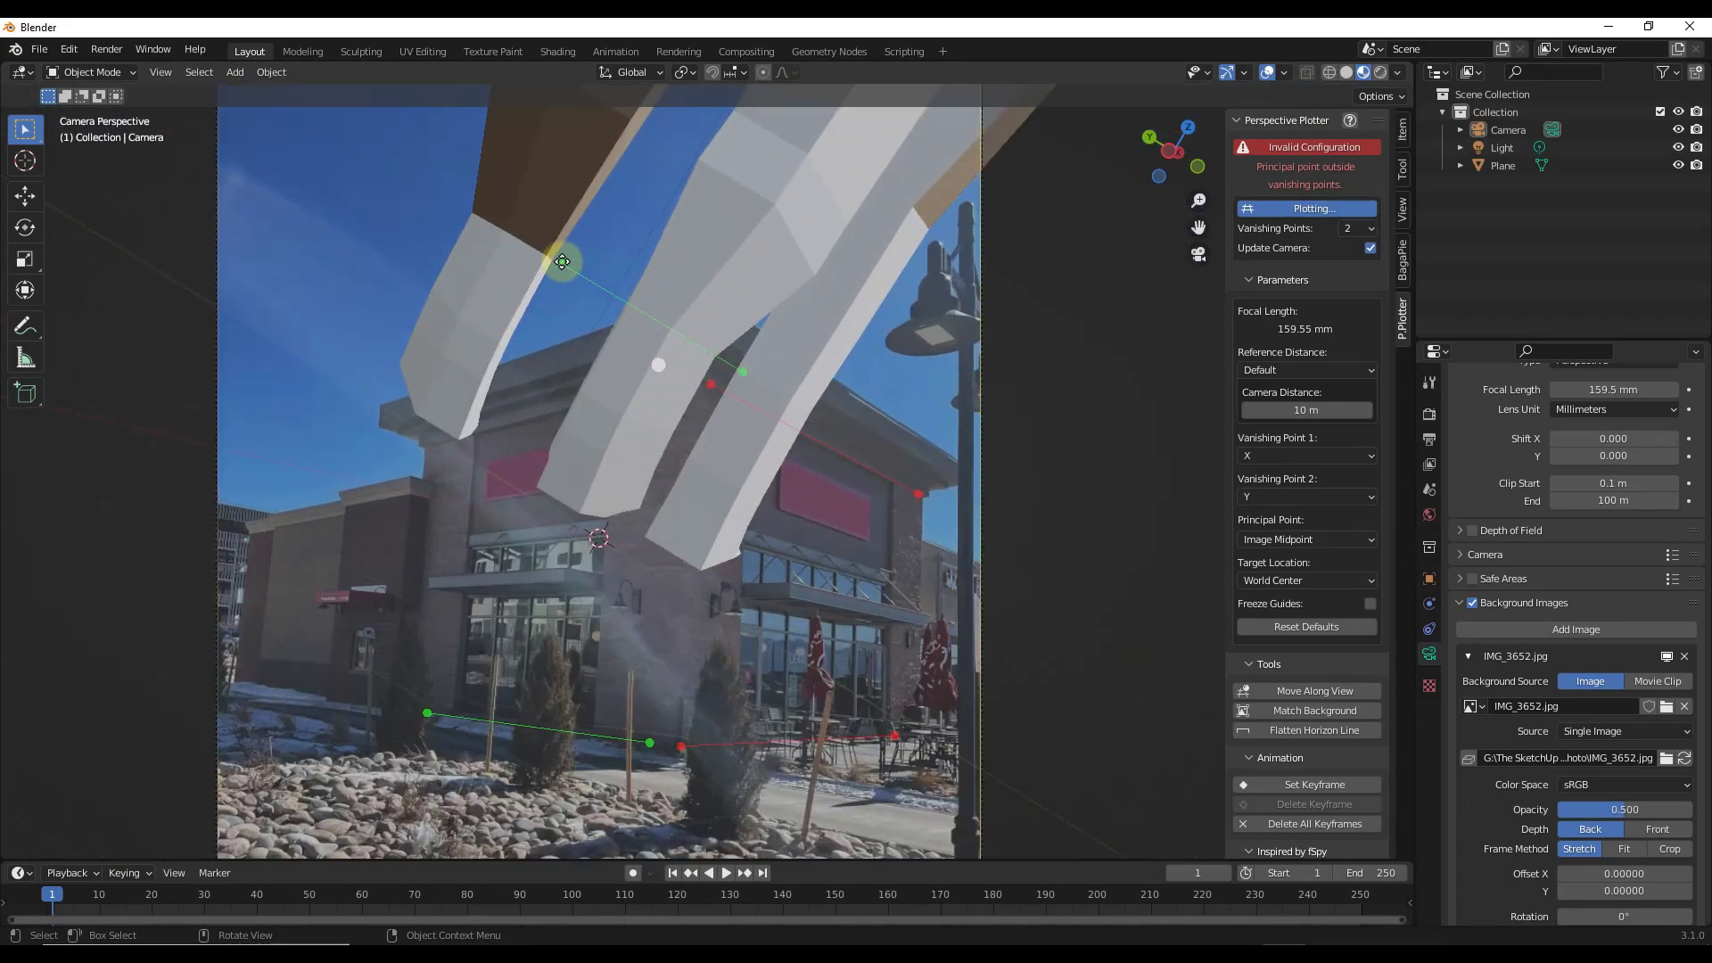
drag(562, 261, 443, 451)
scroll(734, 381, up, 2)
scroll(735, 382, up, 1)
drag(747, 372, 619, 382)
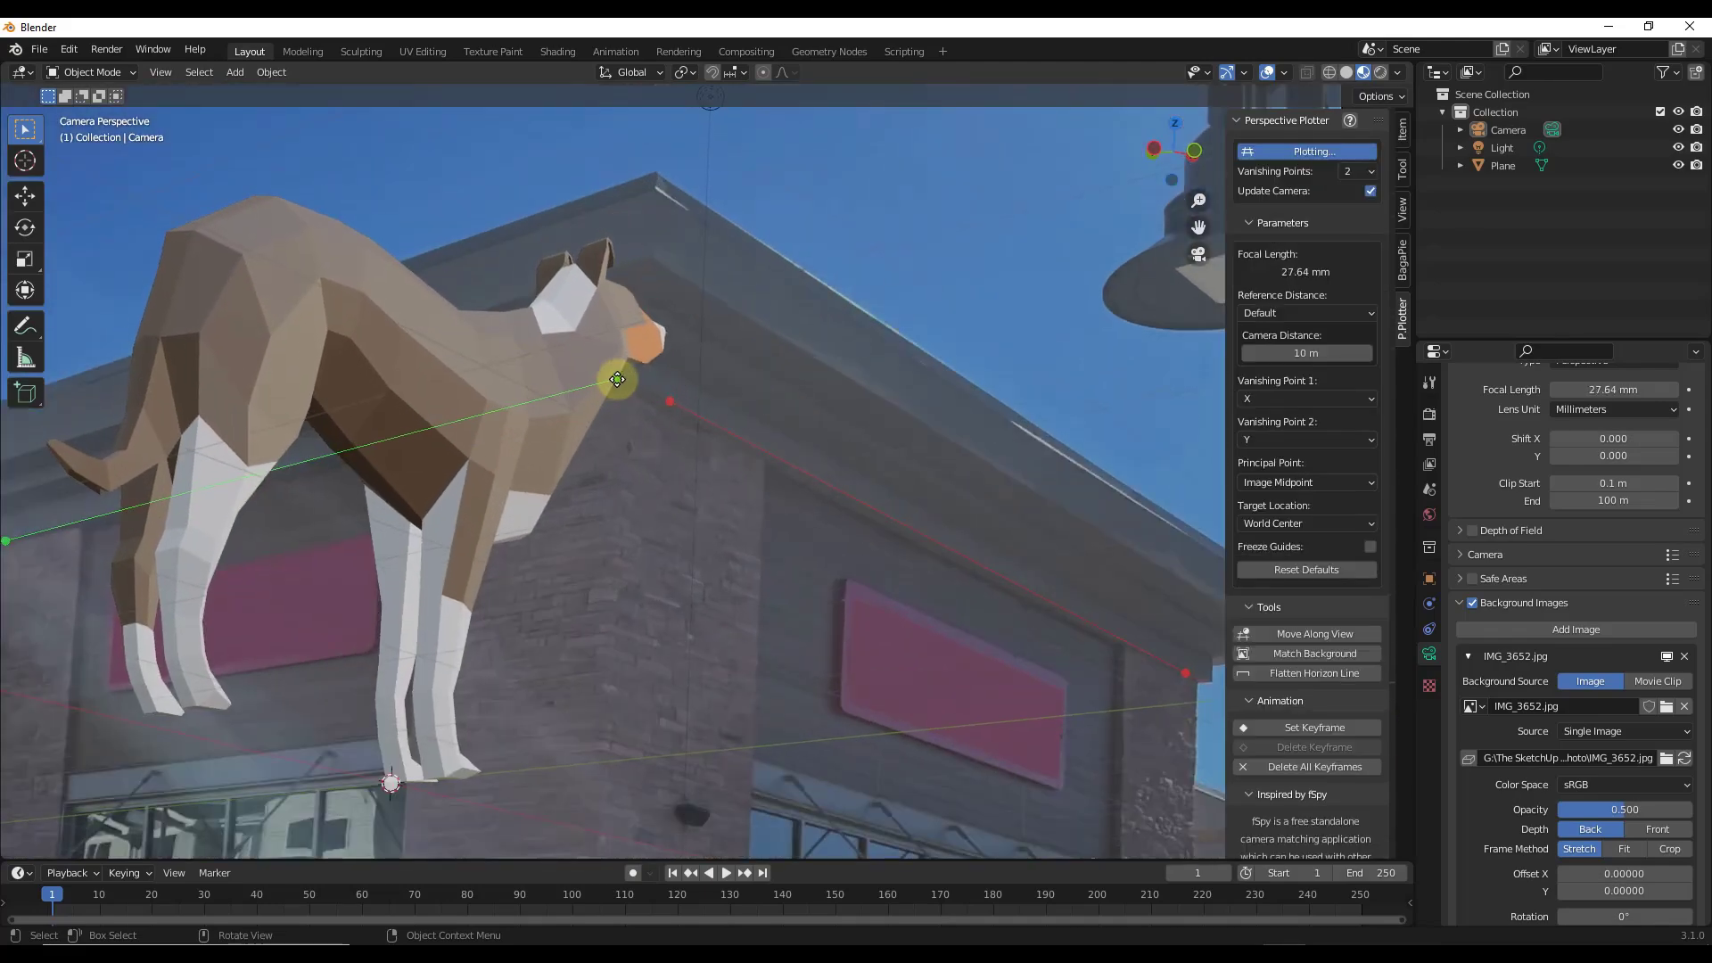
shift+middle_drag(17, 548, 464, 473)
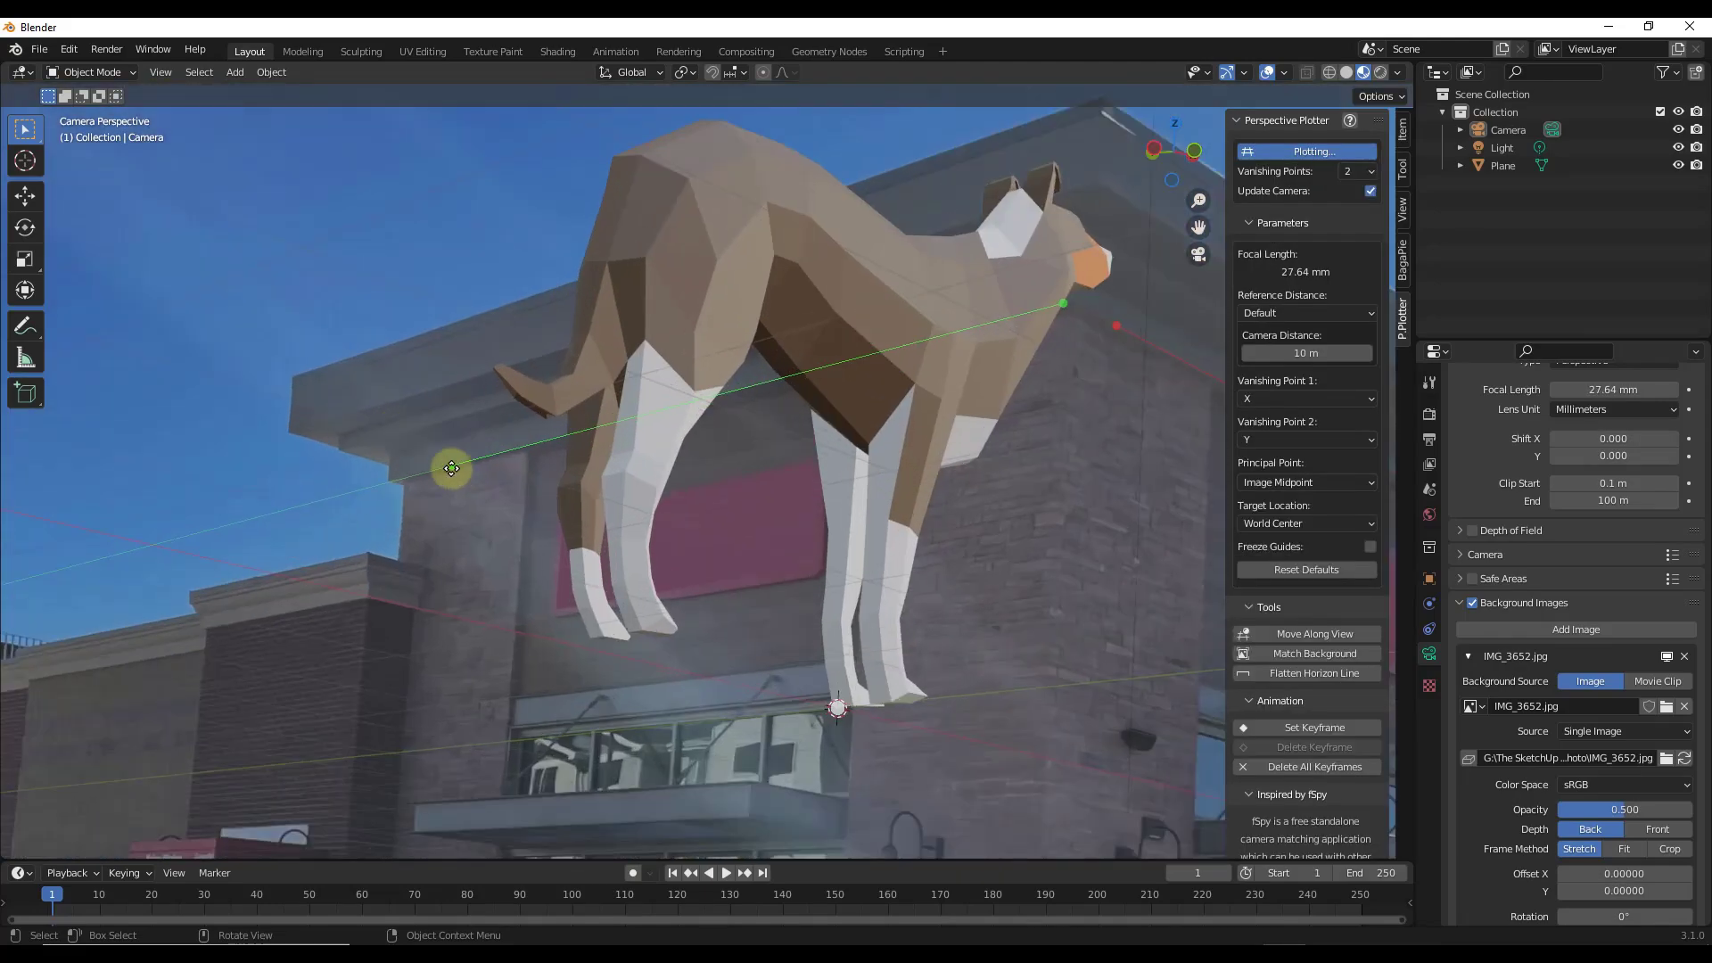
drag(451, 468, 401, 478)
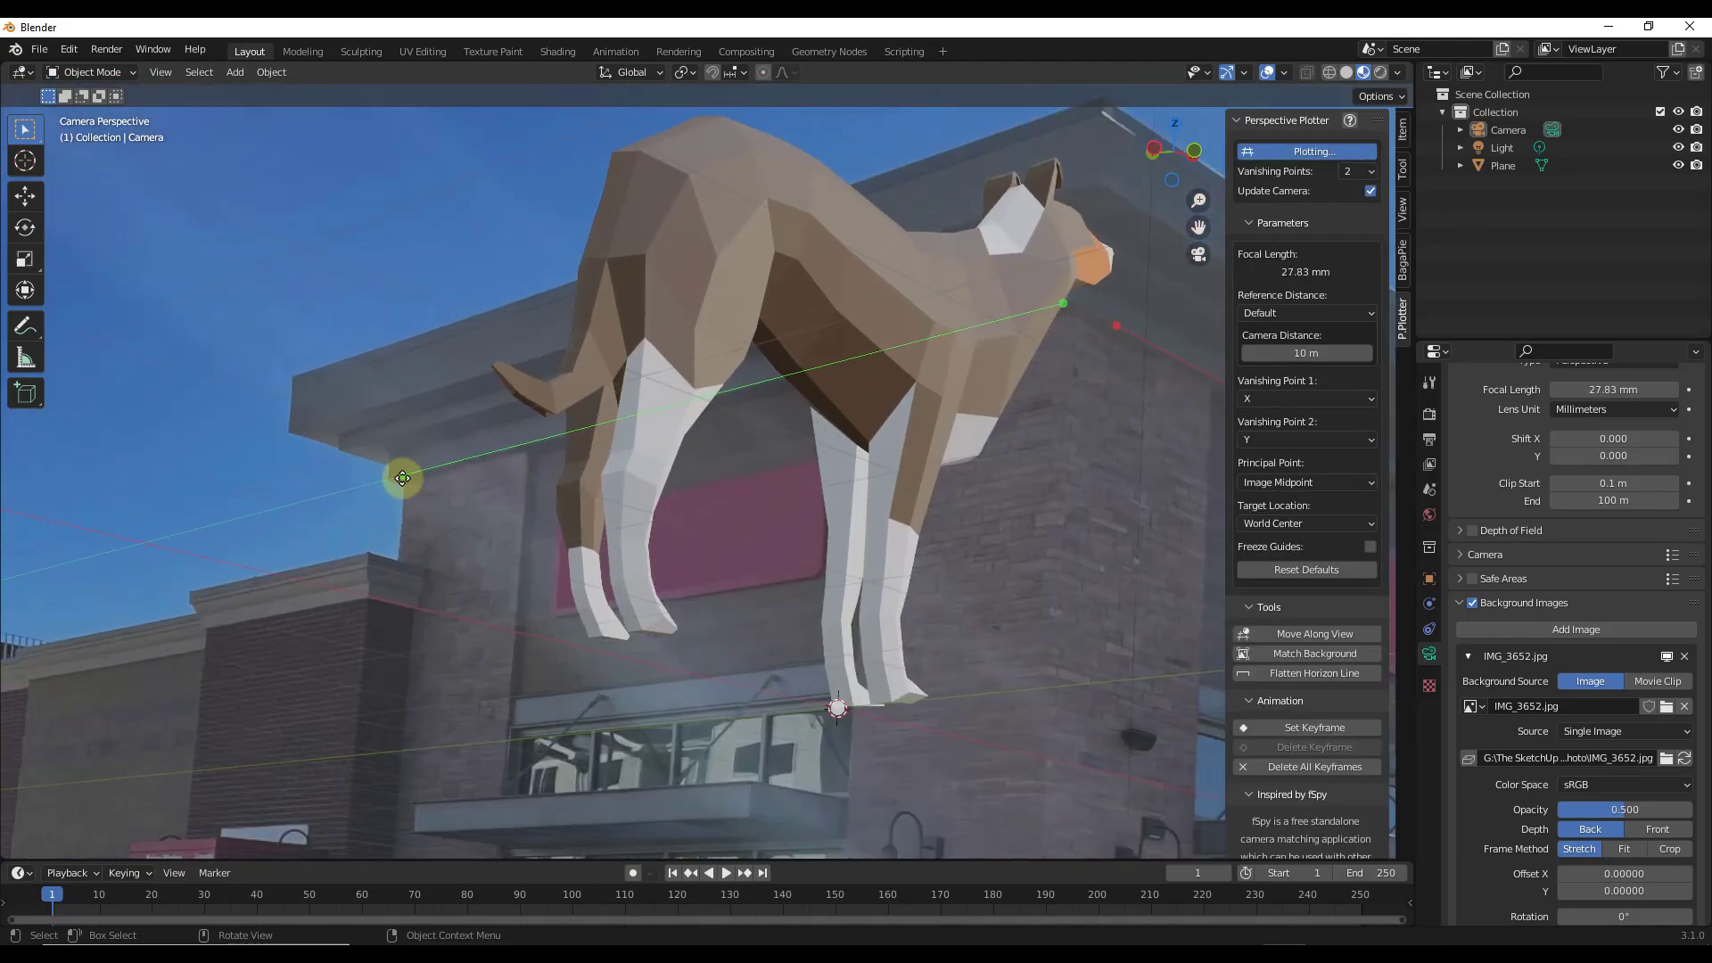
- Move the world origin handle to the base of the building's front corner, where the lower green and red guides meet
scroll(757, 375, down, 7)
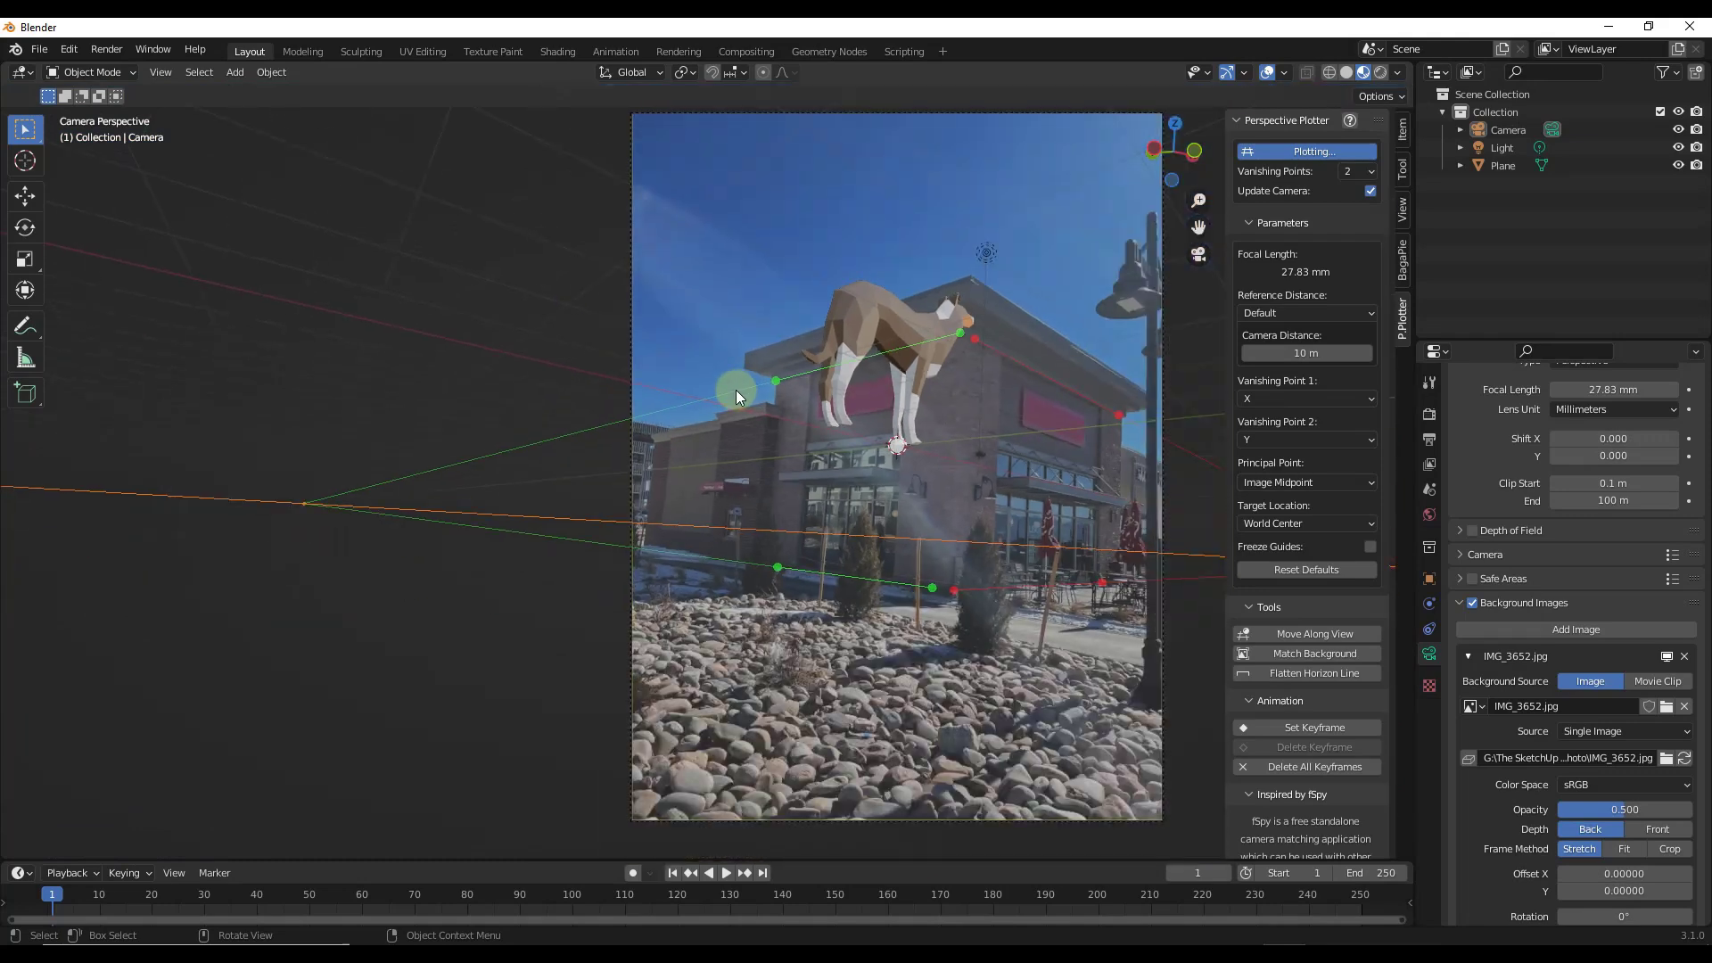
scroll(735, 389, down, 4)
scroll(971, 402, up, 3)
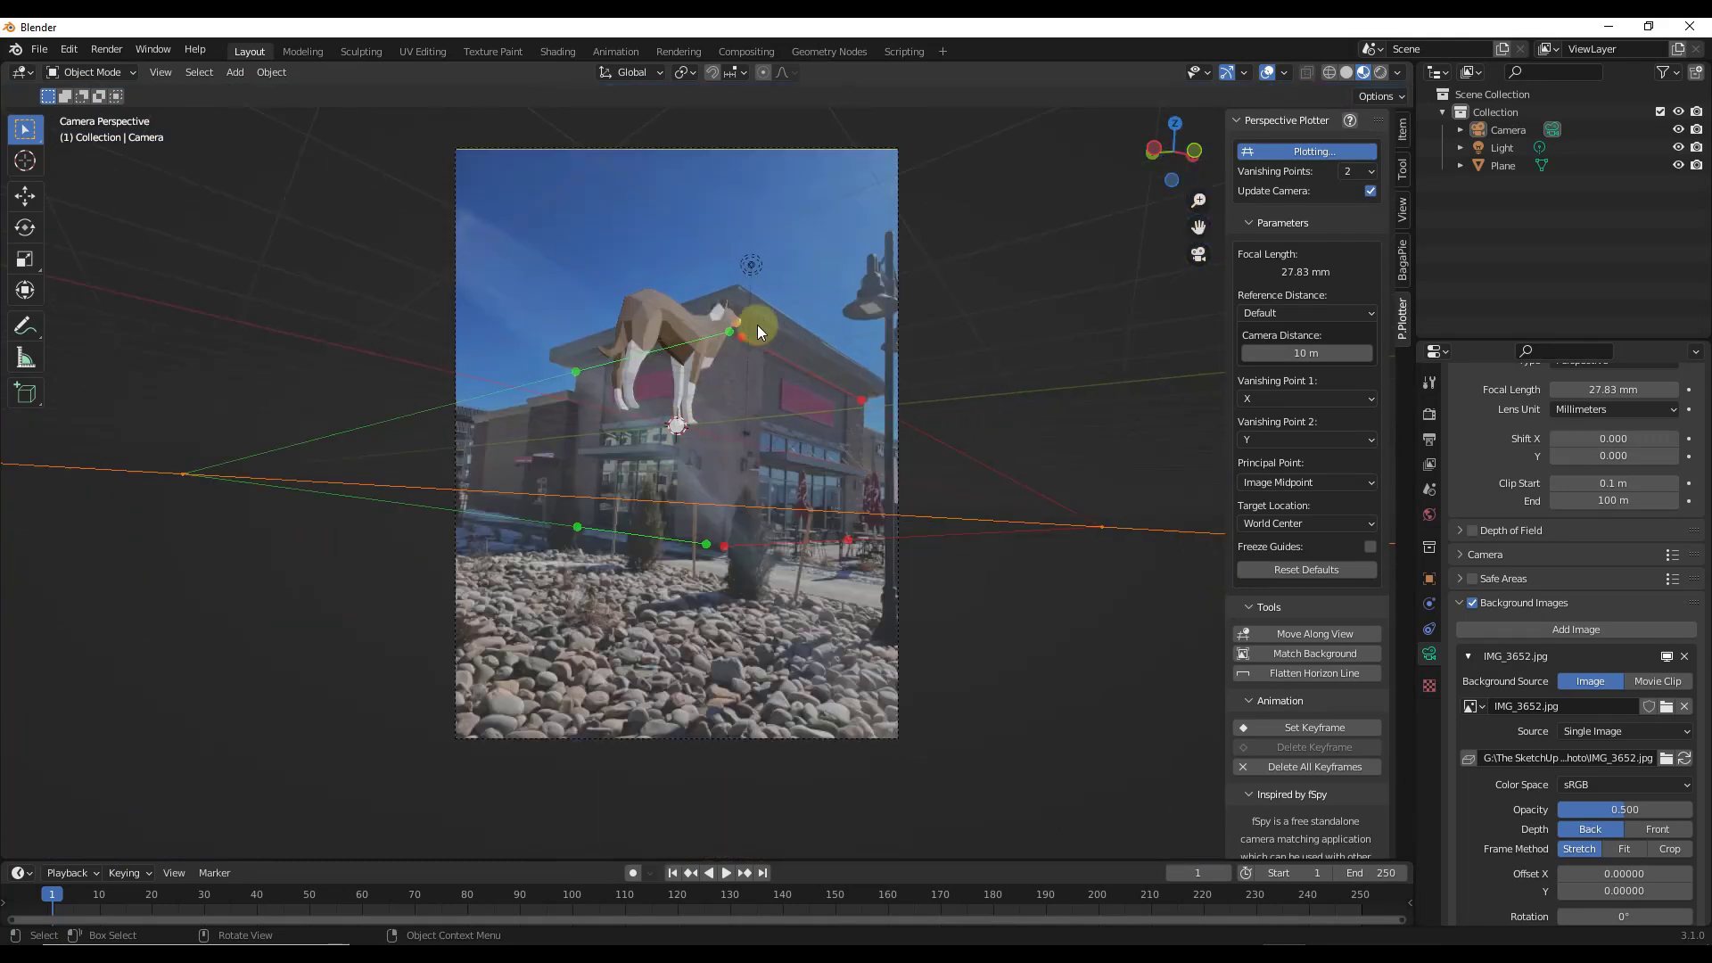
scroll(858, 377, up, 3)
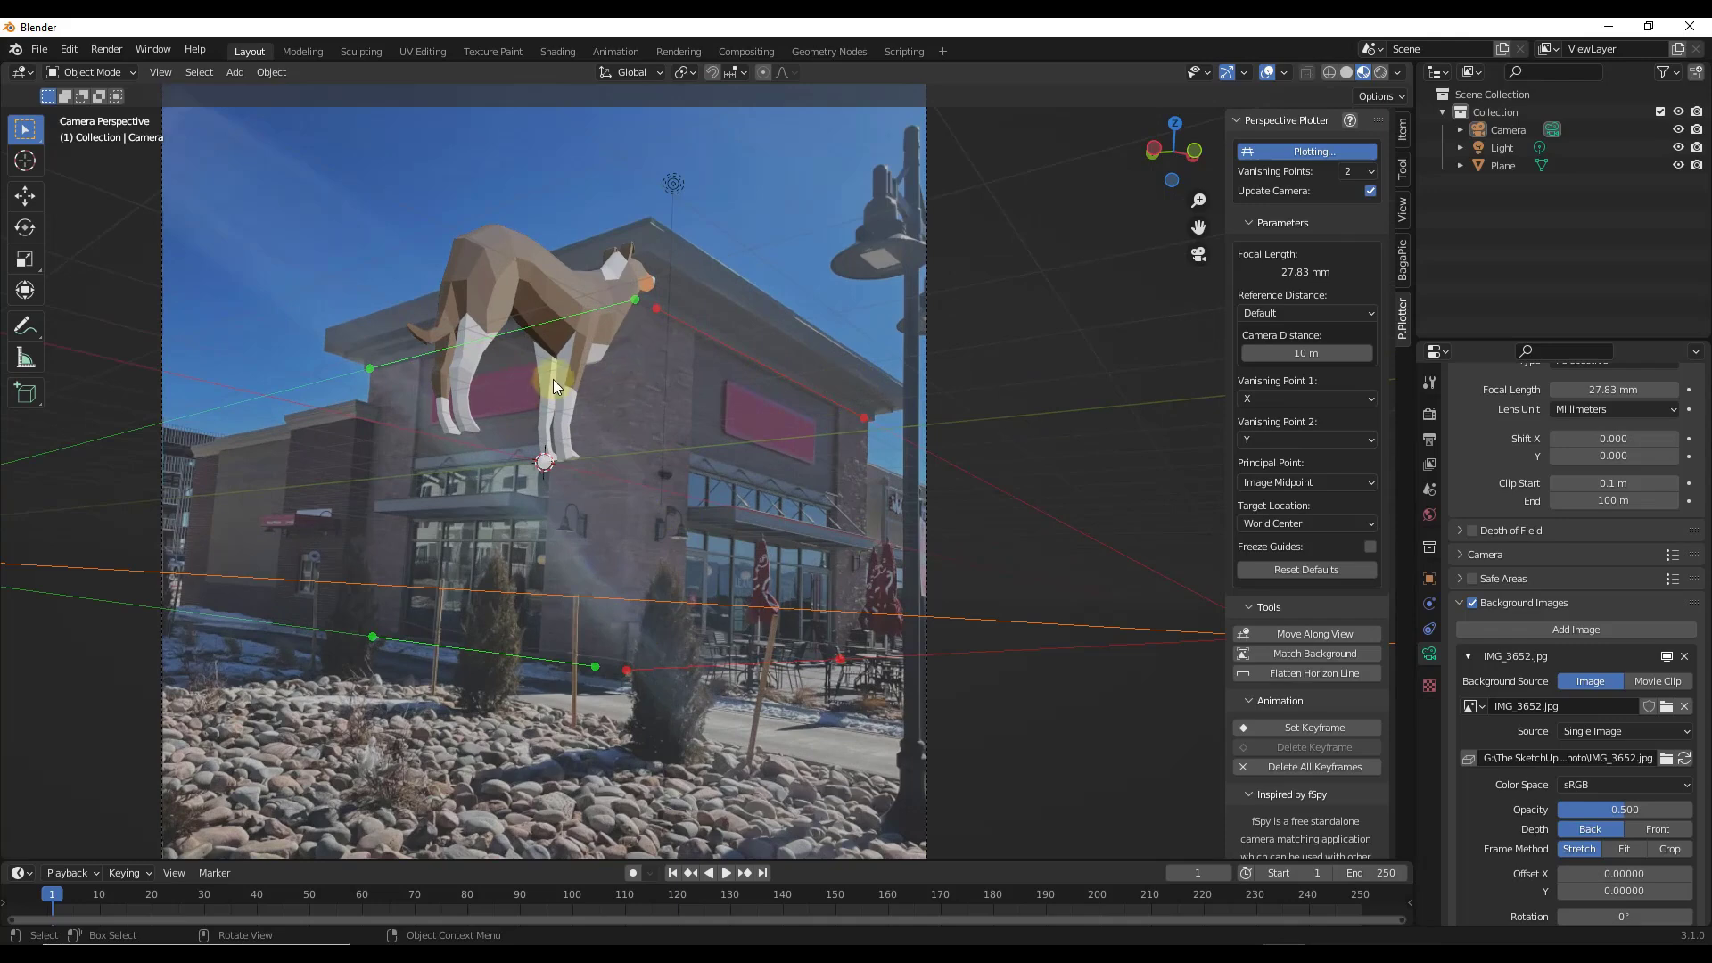
drag(545, 462, 622, 675)
scroll(619, 678, up, 5)
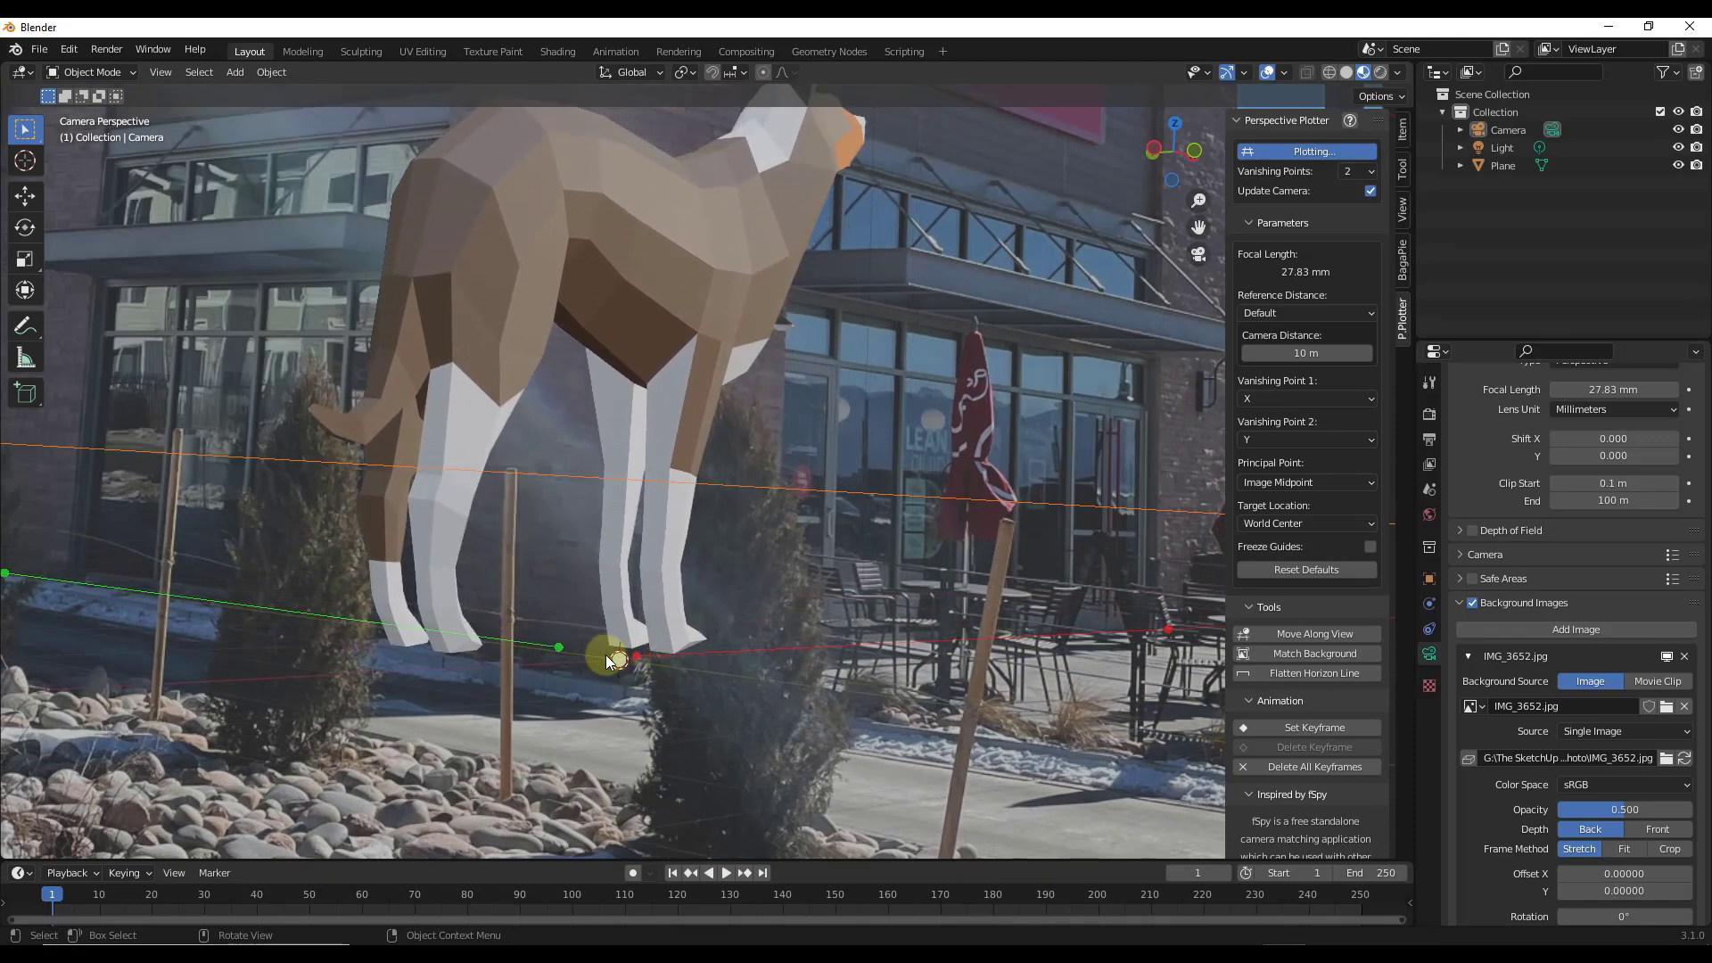
scroll(636, 658, down, 6)
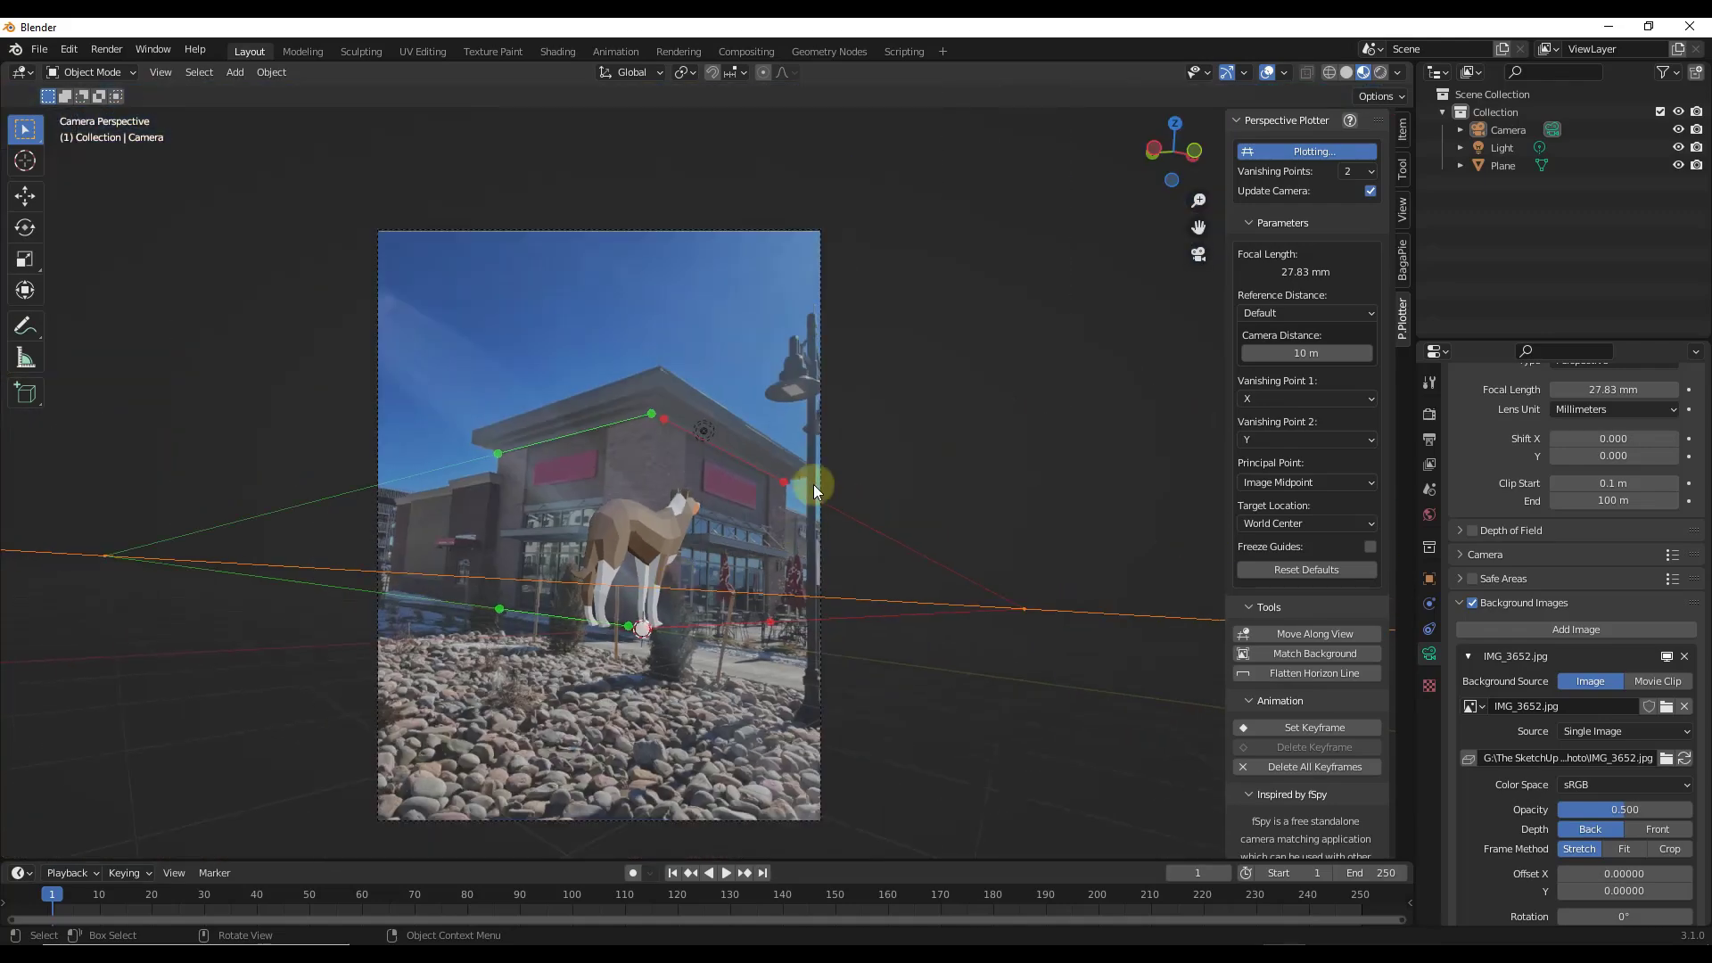
scroll(642, 636, up, 3)
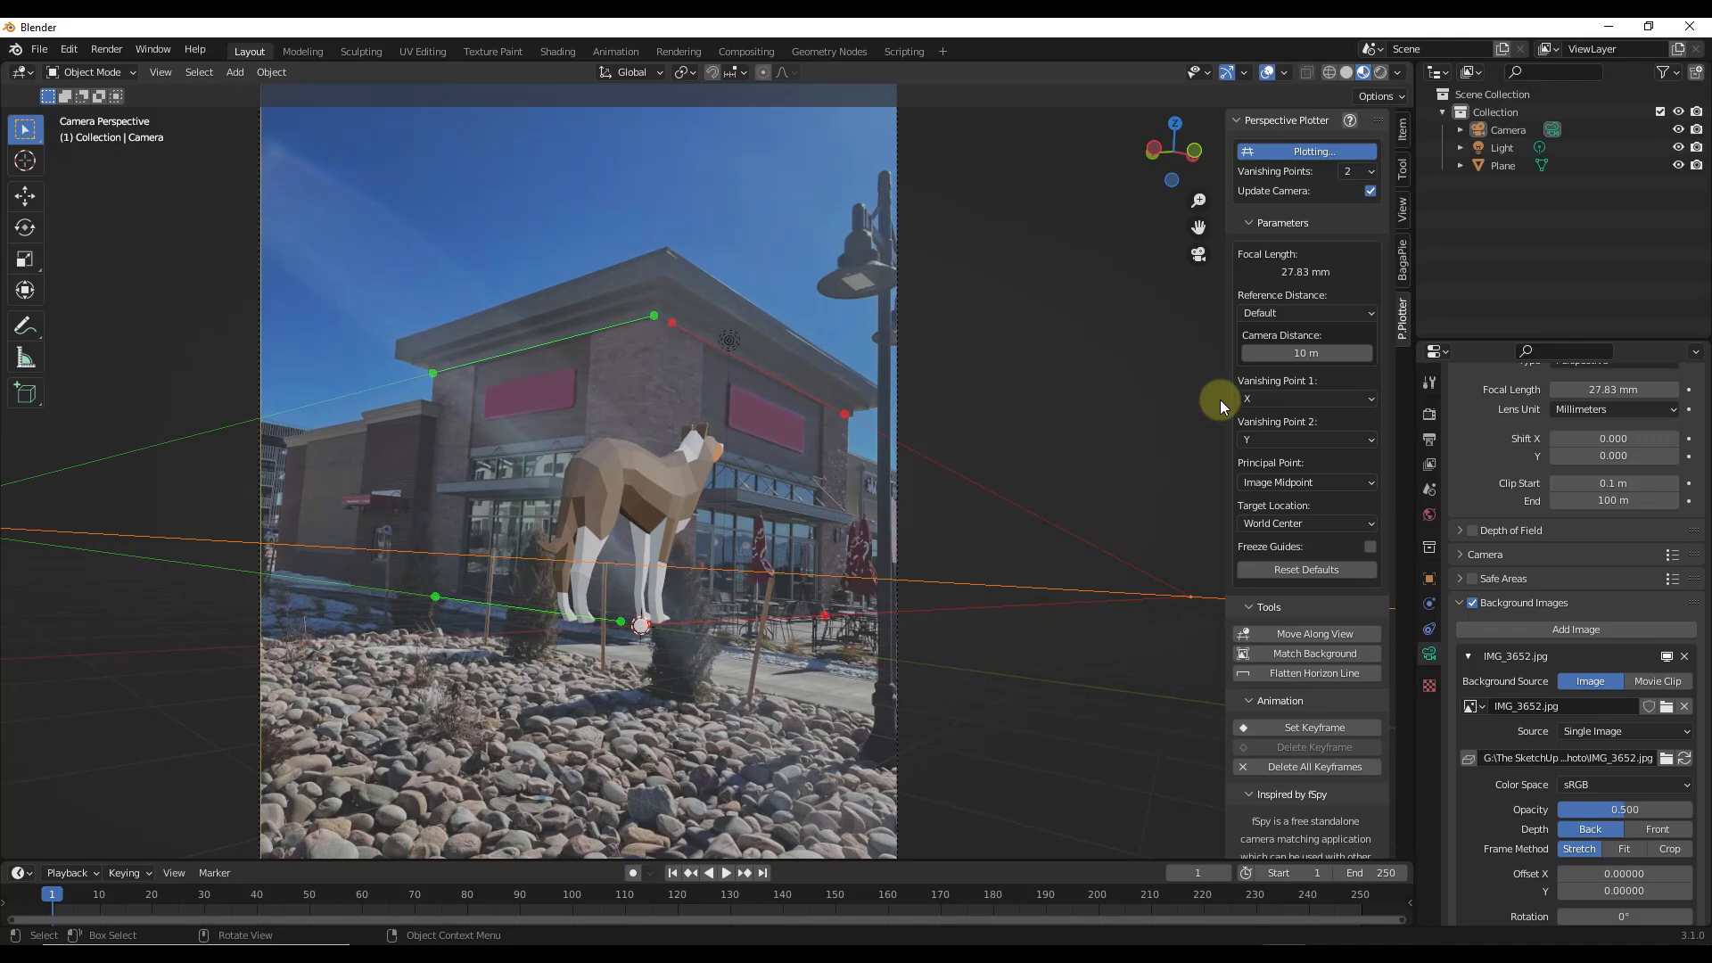
- Set the reference distance to Along X Axis with a reference length of 1 m
click(1301, 312)
scroll(784, 560, up, 5)
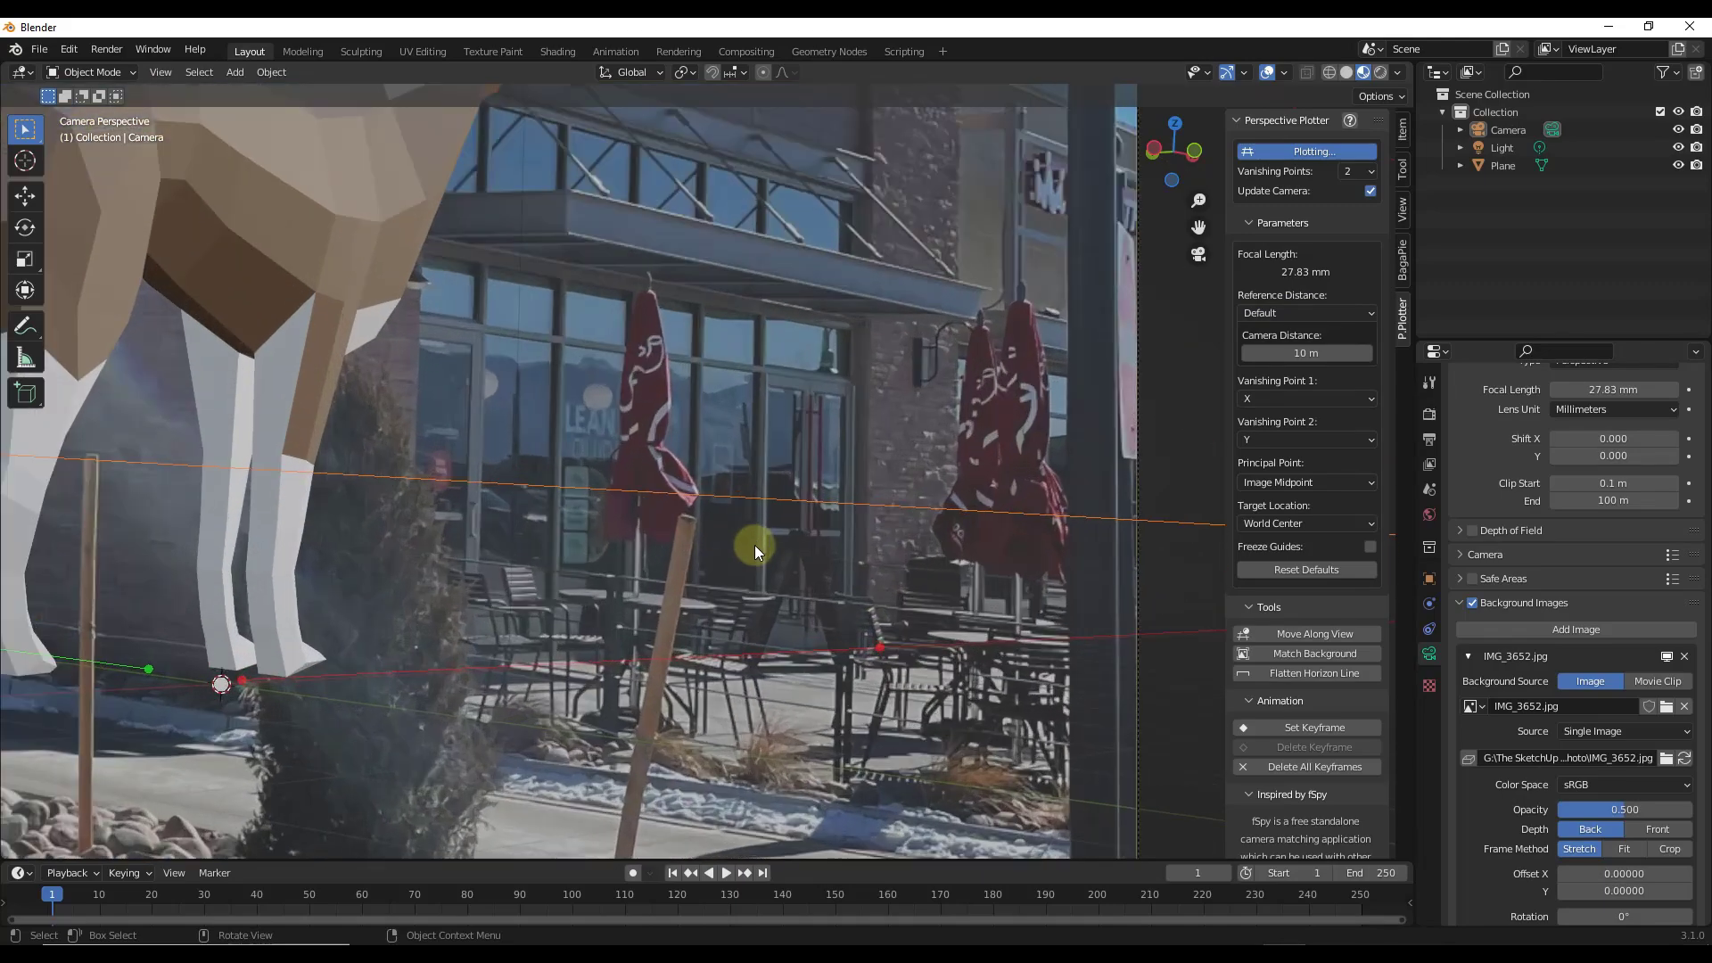
scroll(755, 534, down, 5)
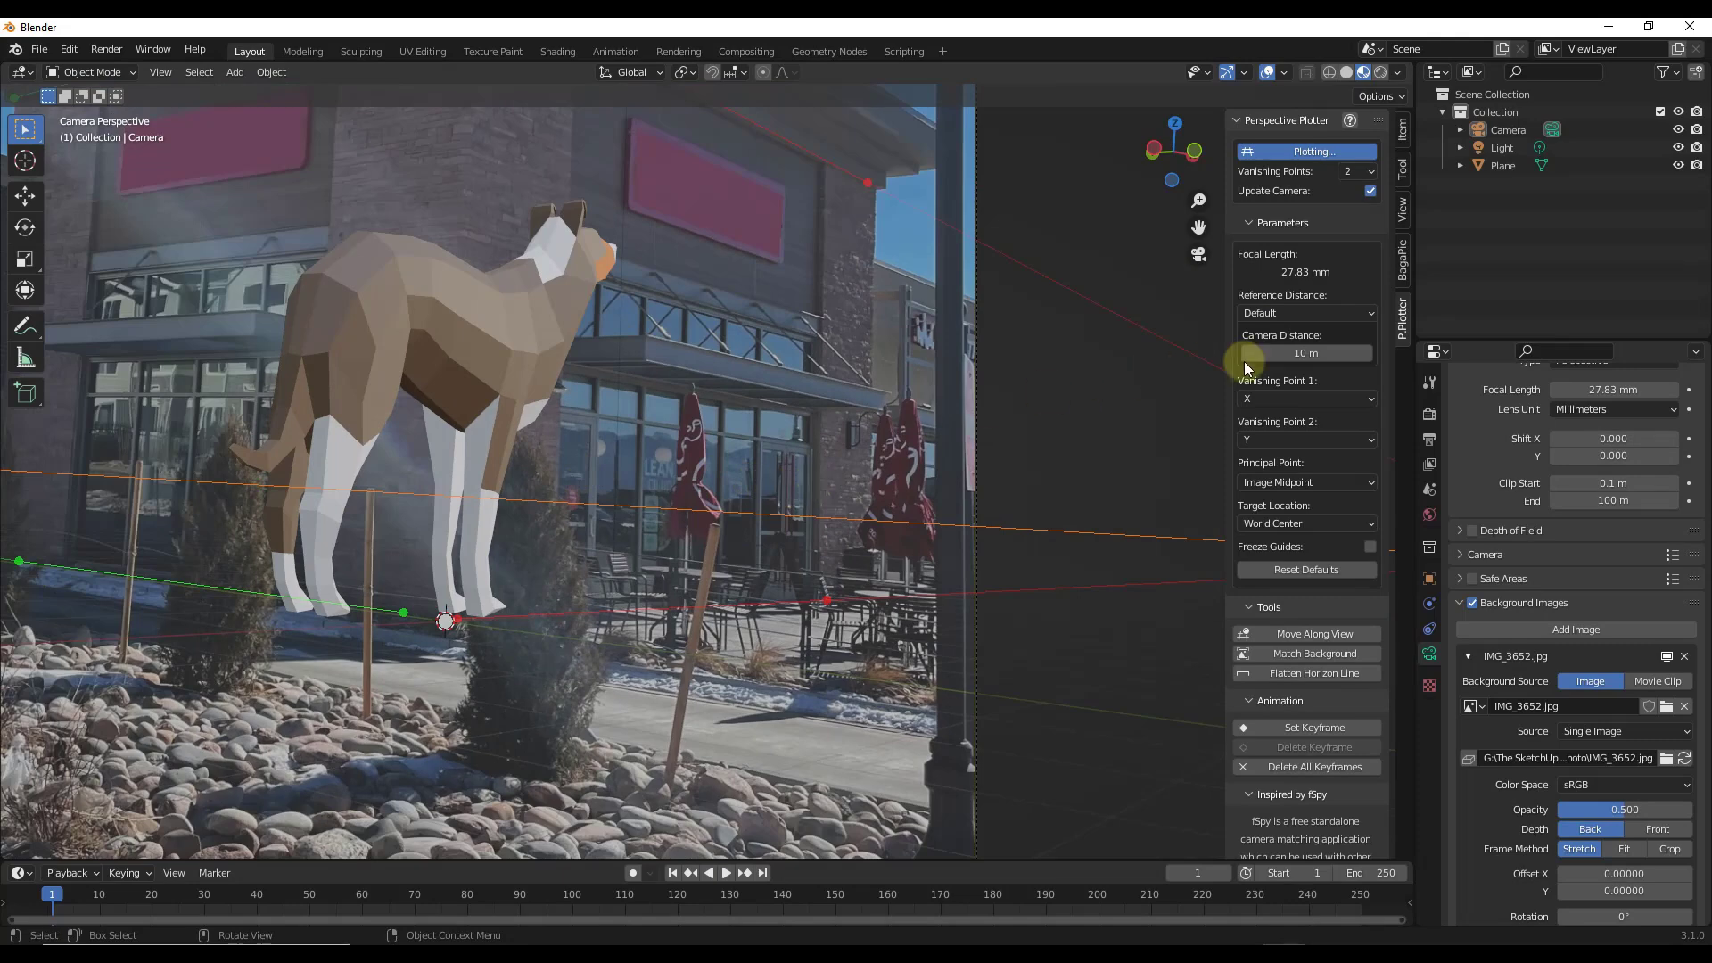
click(1287, 314)
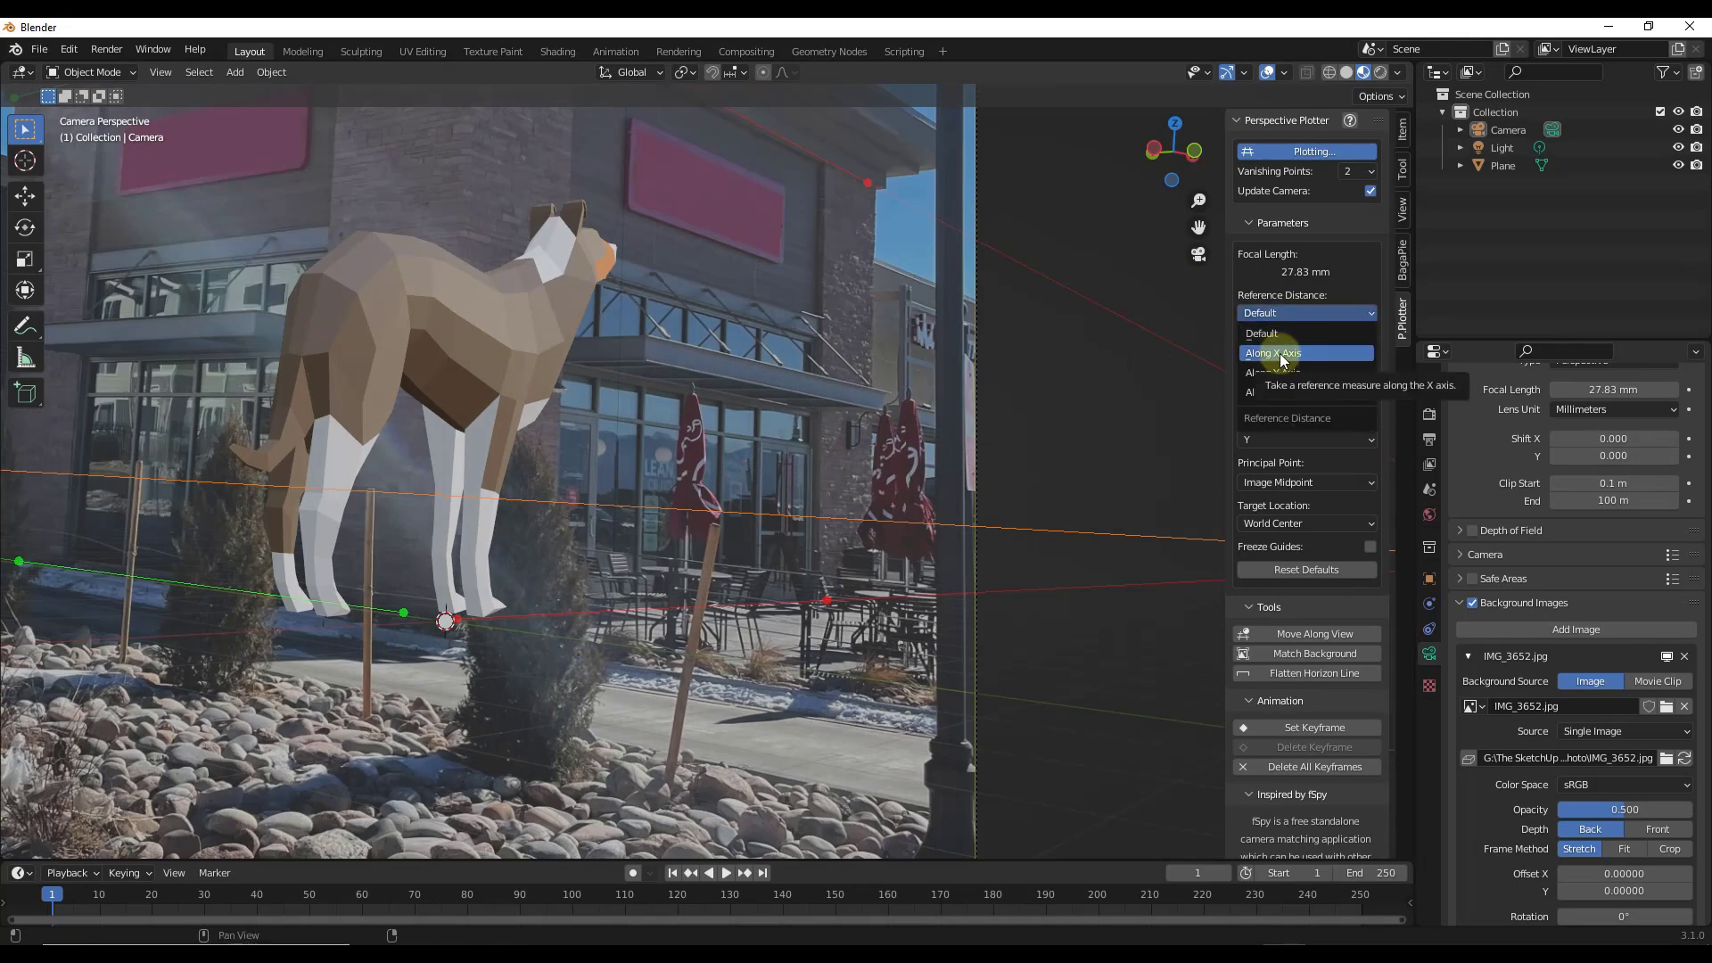
click(1282, 354)
click(1293, 353)
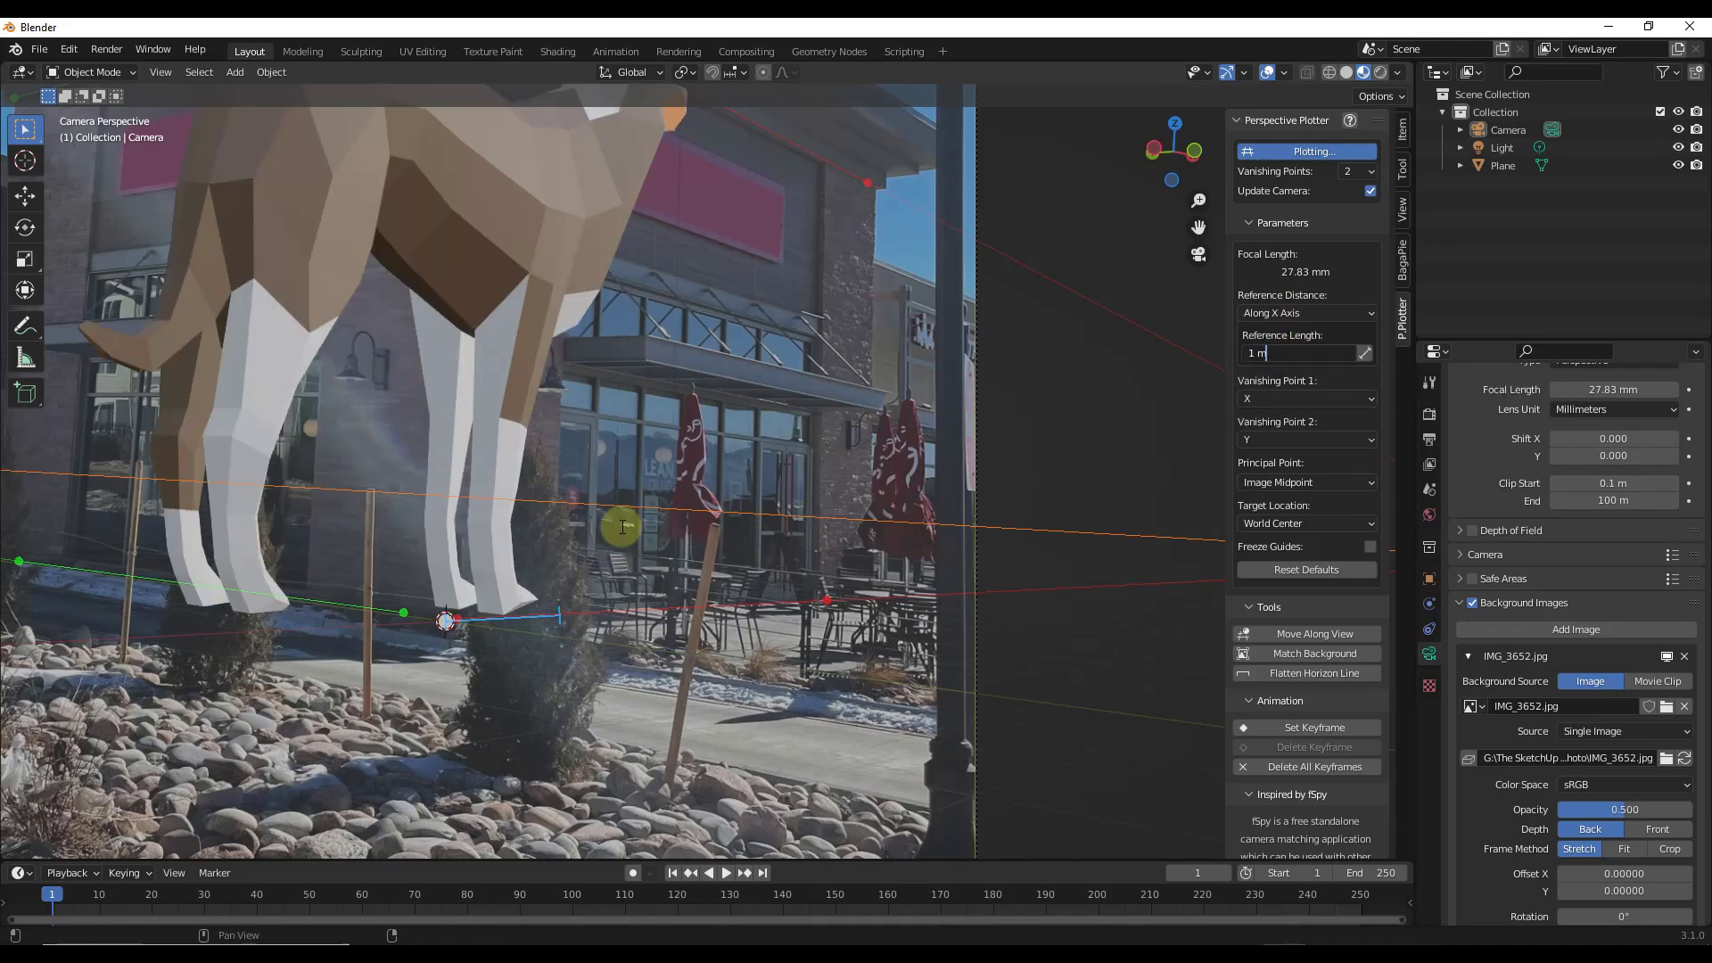
key(Return)
- Shorten the blue reference measure along the X axis to scale the dog realistically against the building
mouse_move(505, 620)
mouse_down()
mouse_move(463, 621)
mouse_move(486, 621)
mouse_up()
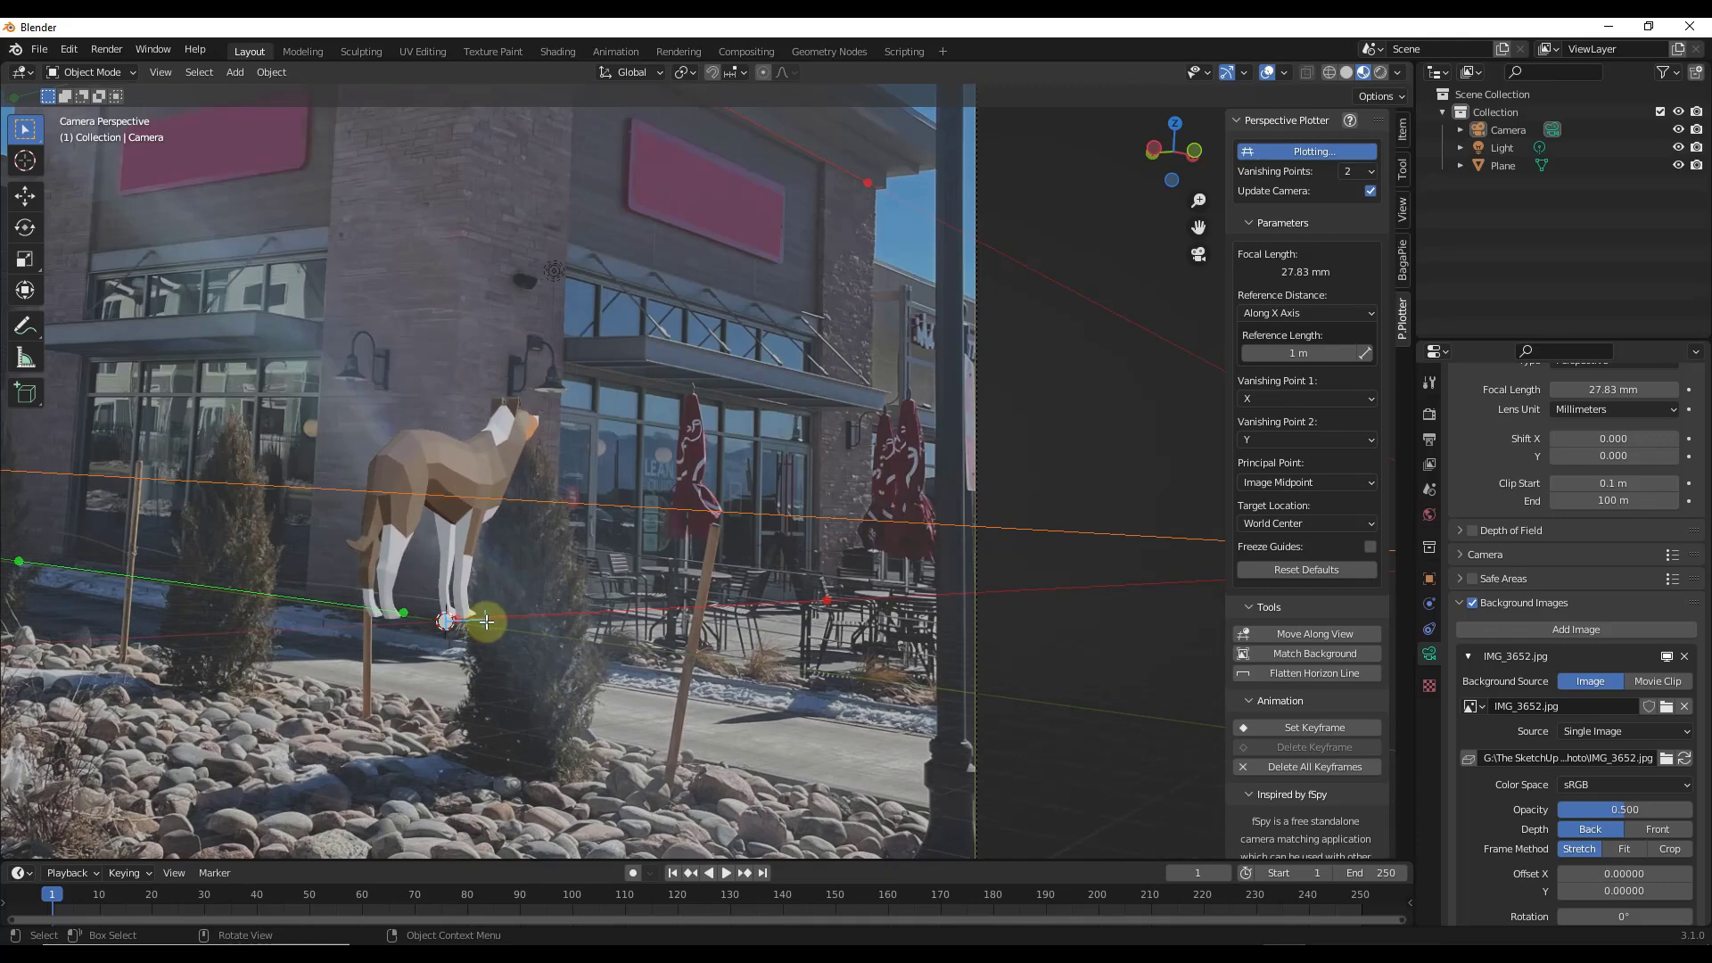
drag(486, 621, 492, 621)
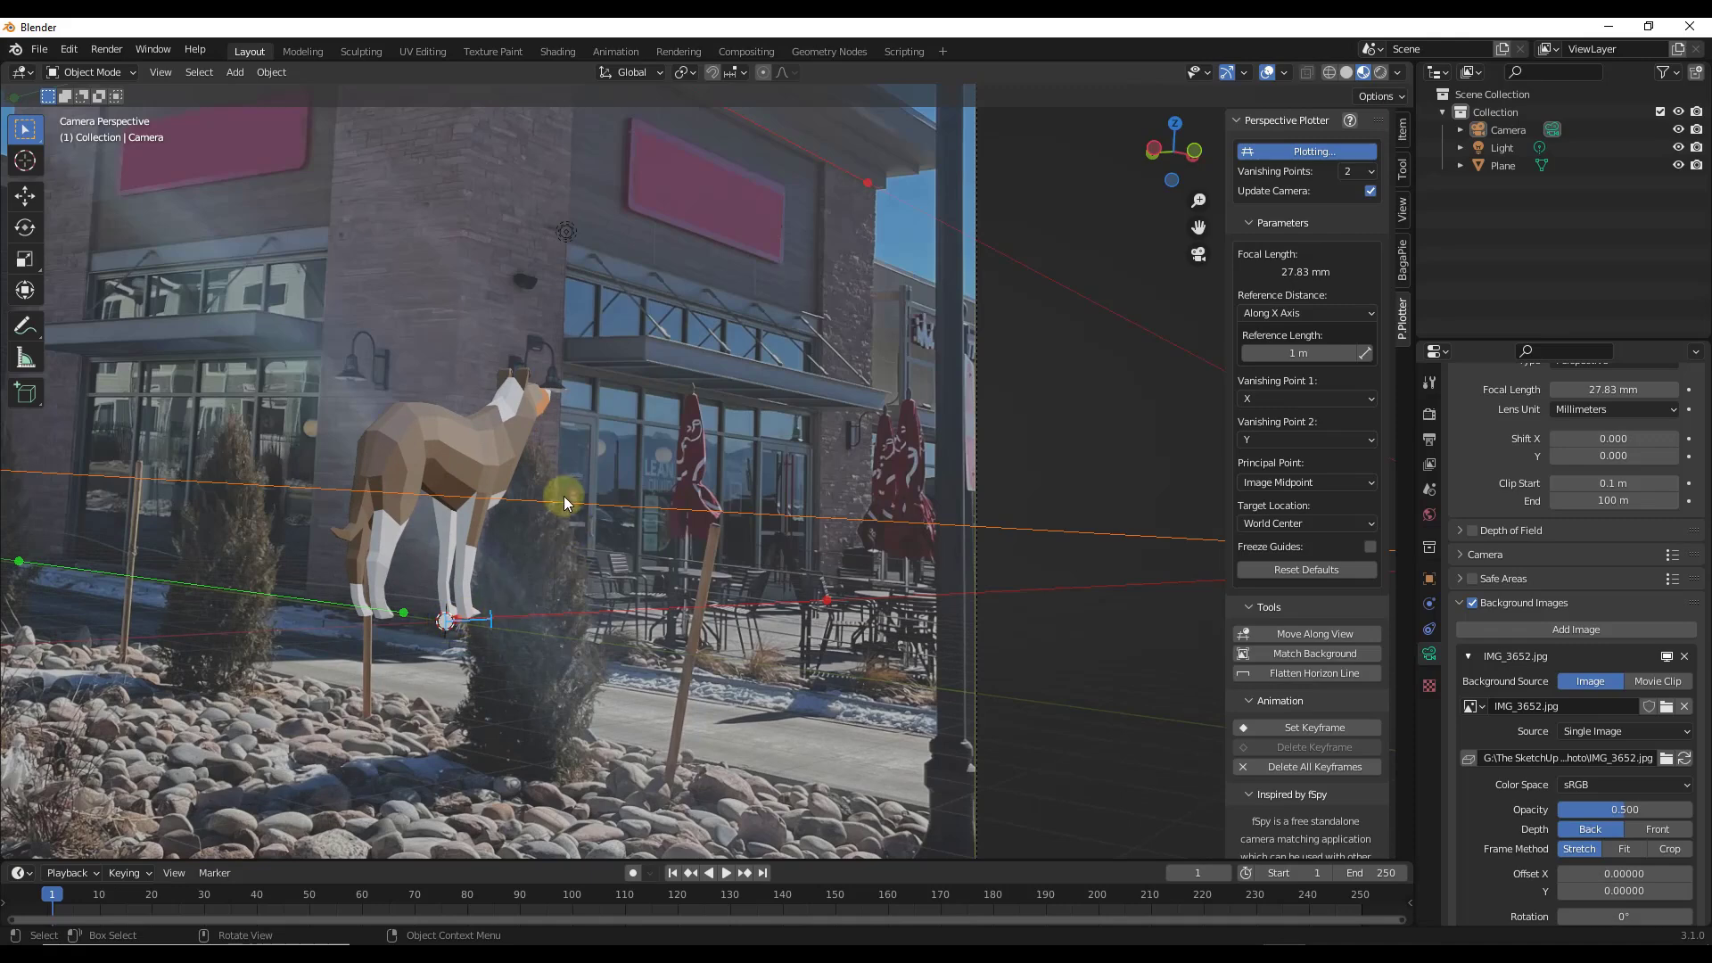
drag(490, 616, 493, 615)
- Select the dog model and move it out of the camera frame, to the right of the photo
click(493, 615)
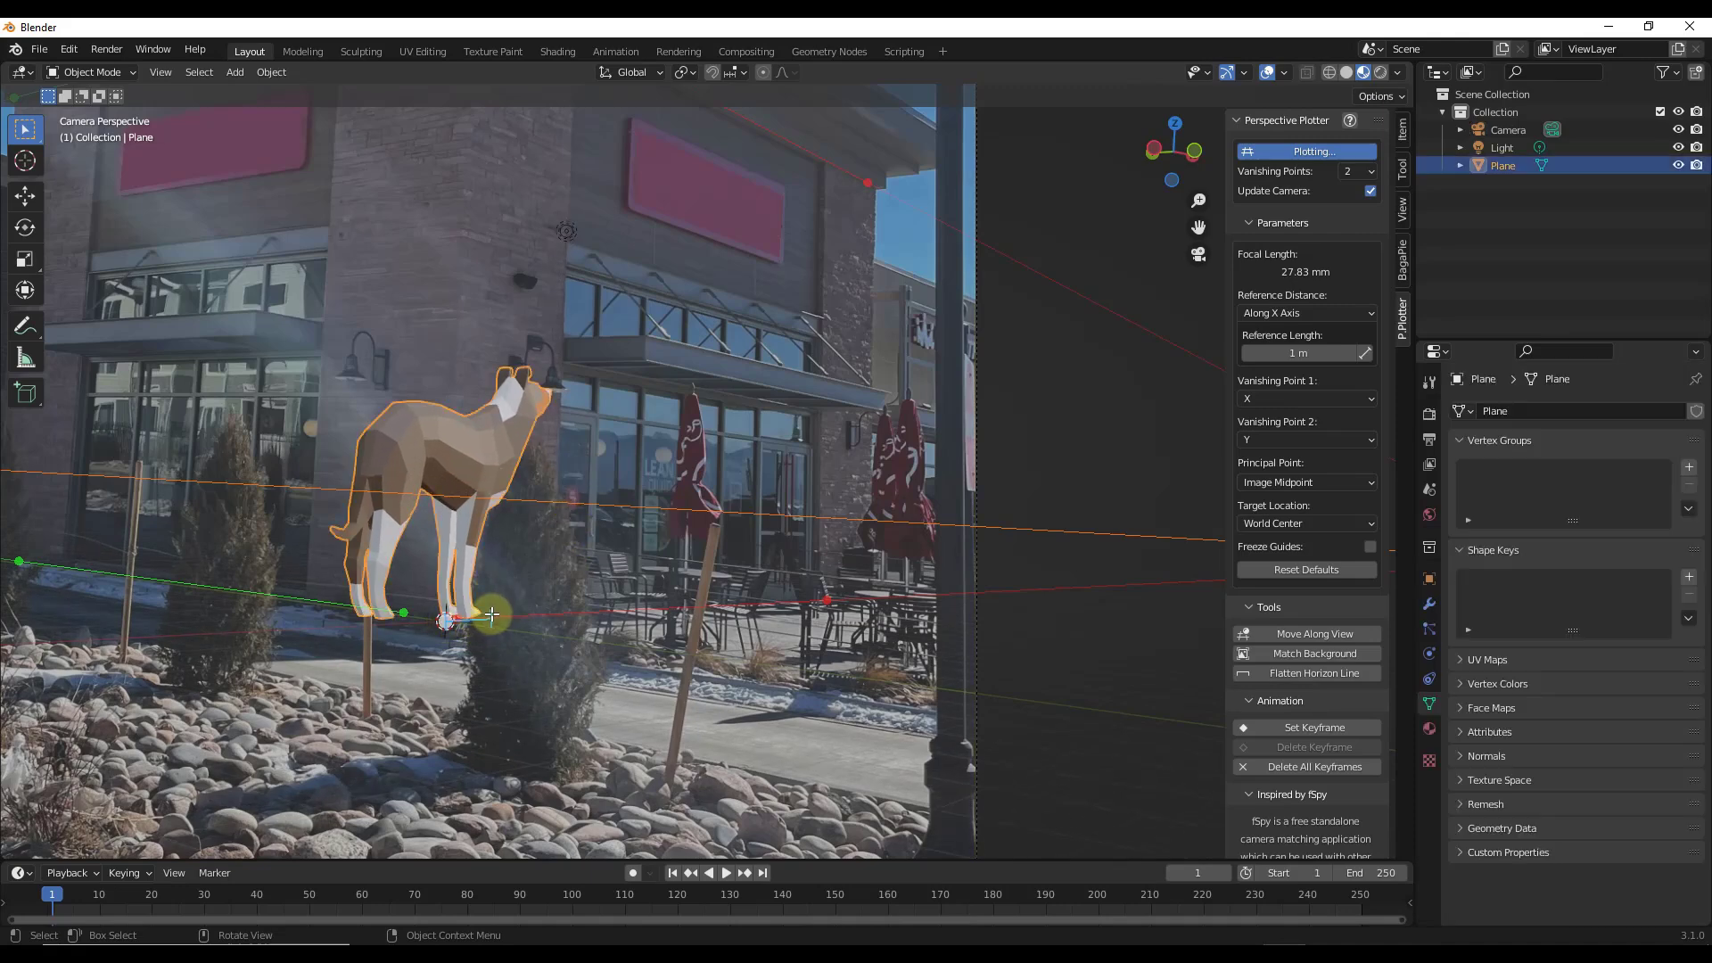
scroll(584, 627, down, 4)
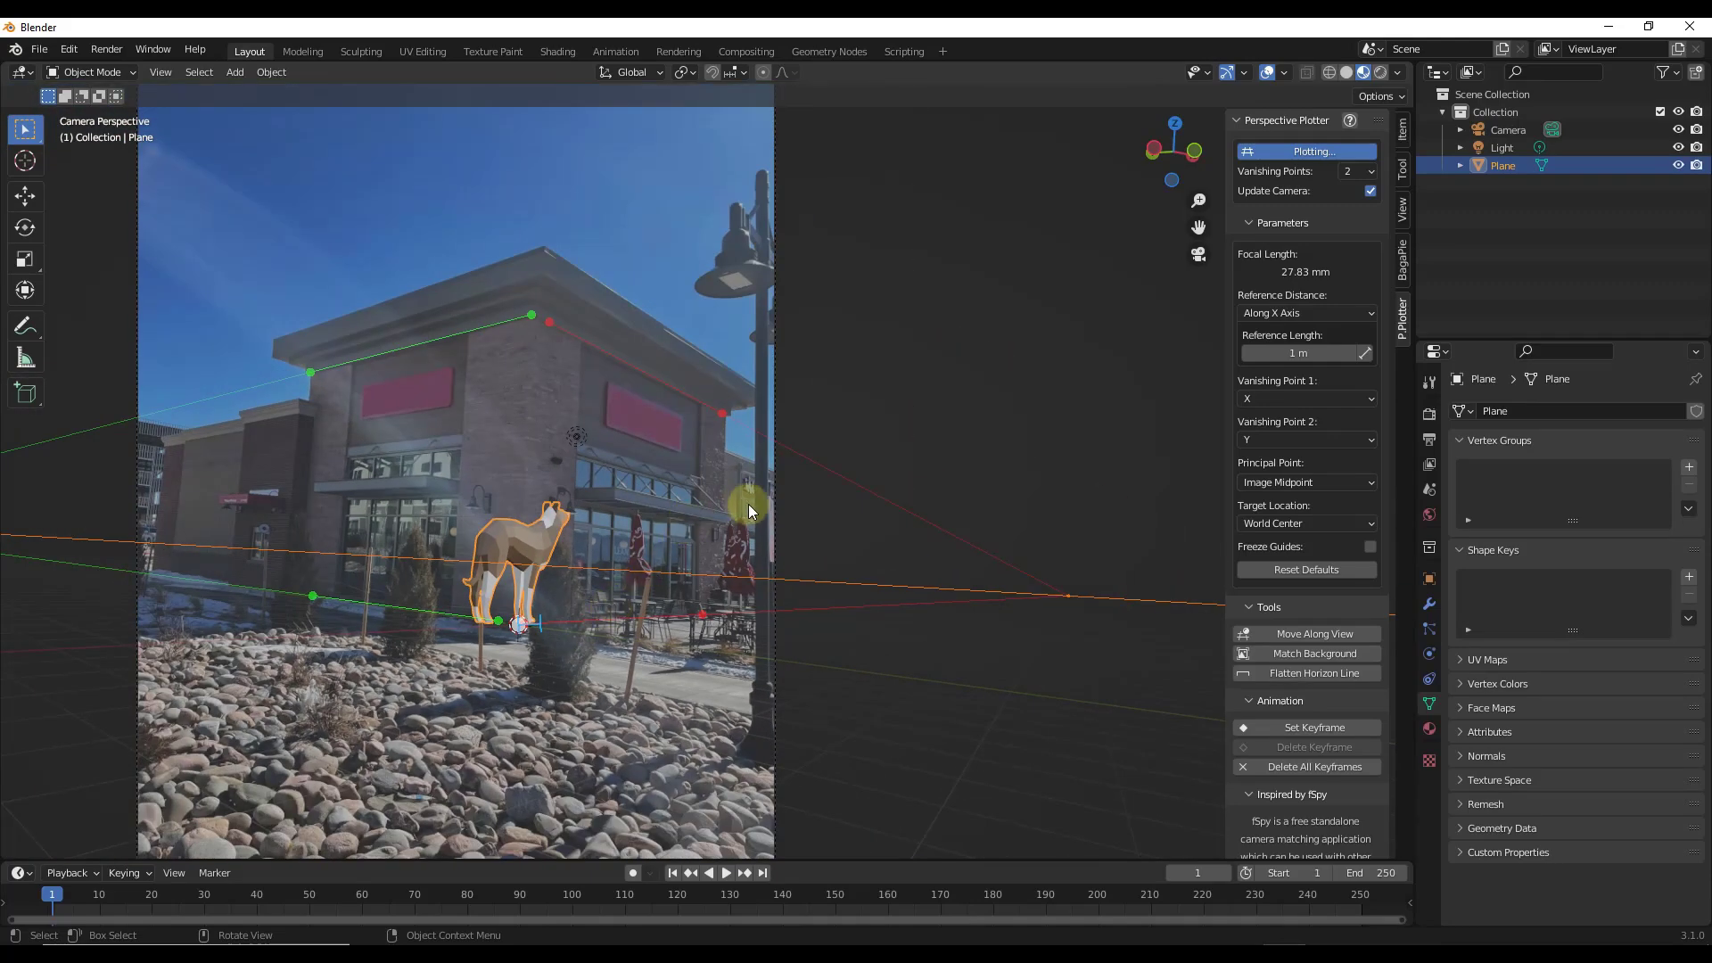
scroll(531, 581, up, 2)
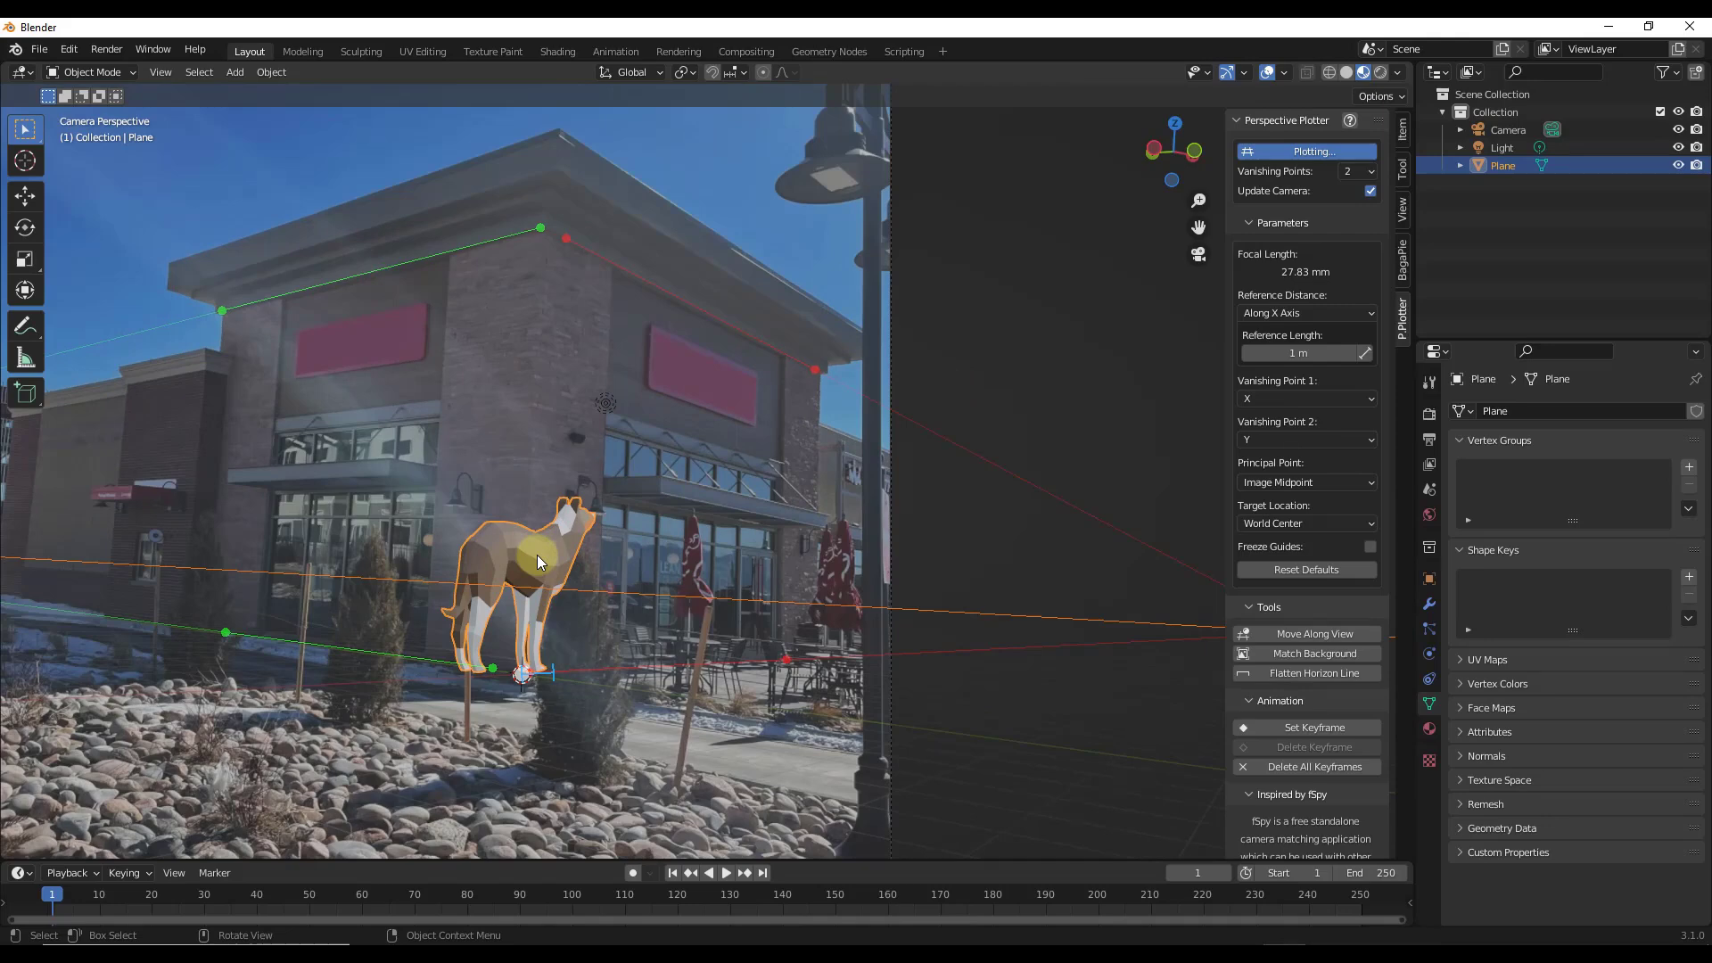
drag(538, 557, 1110, 582)
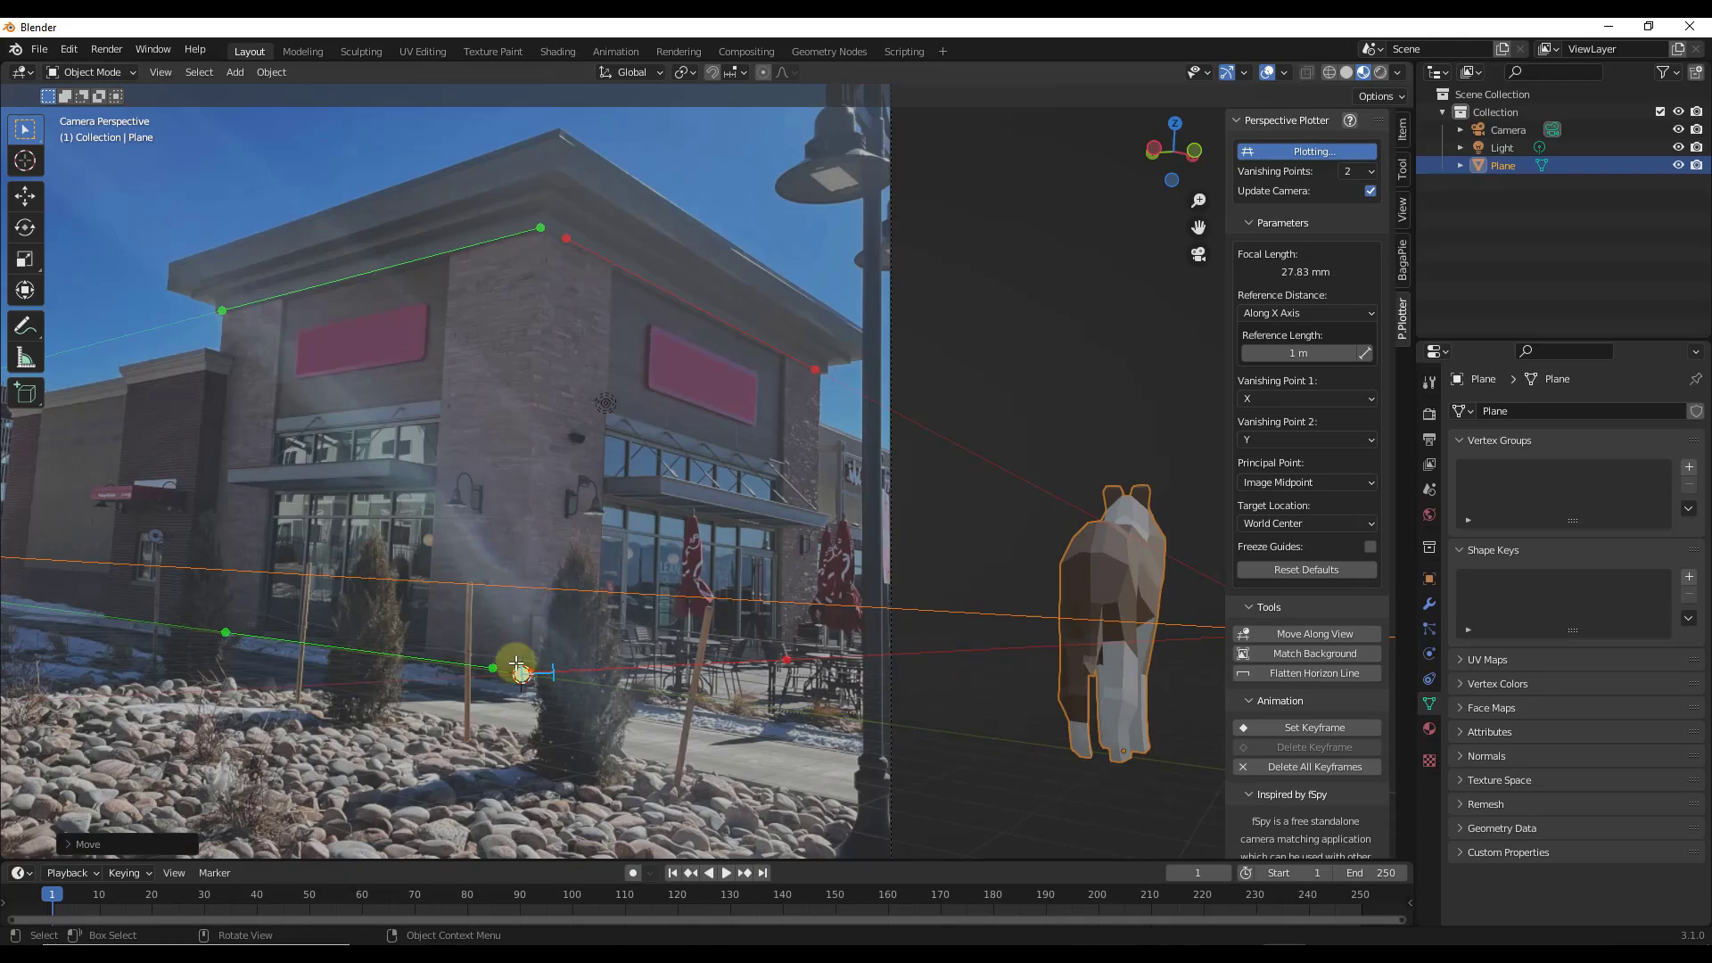
- Add a cube mesh at the base corner of the building
key(shift+a)
mouse_move(526, 470)
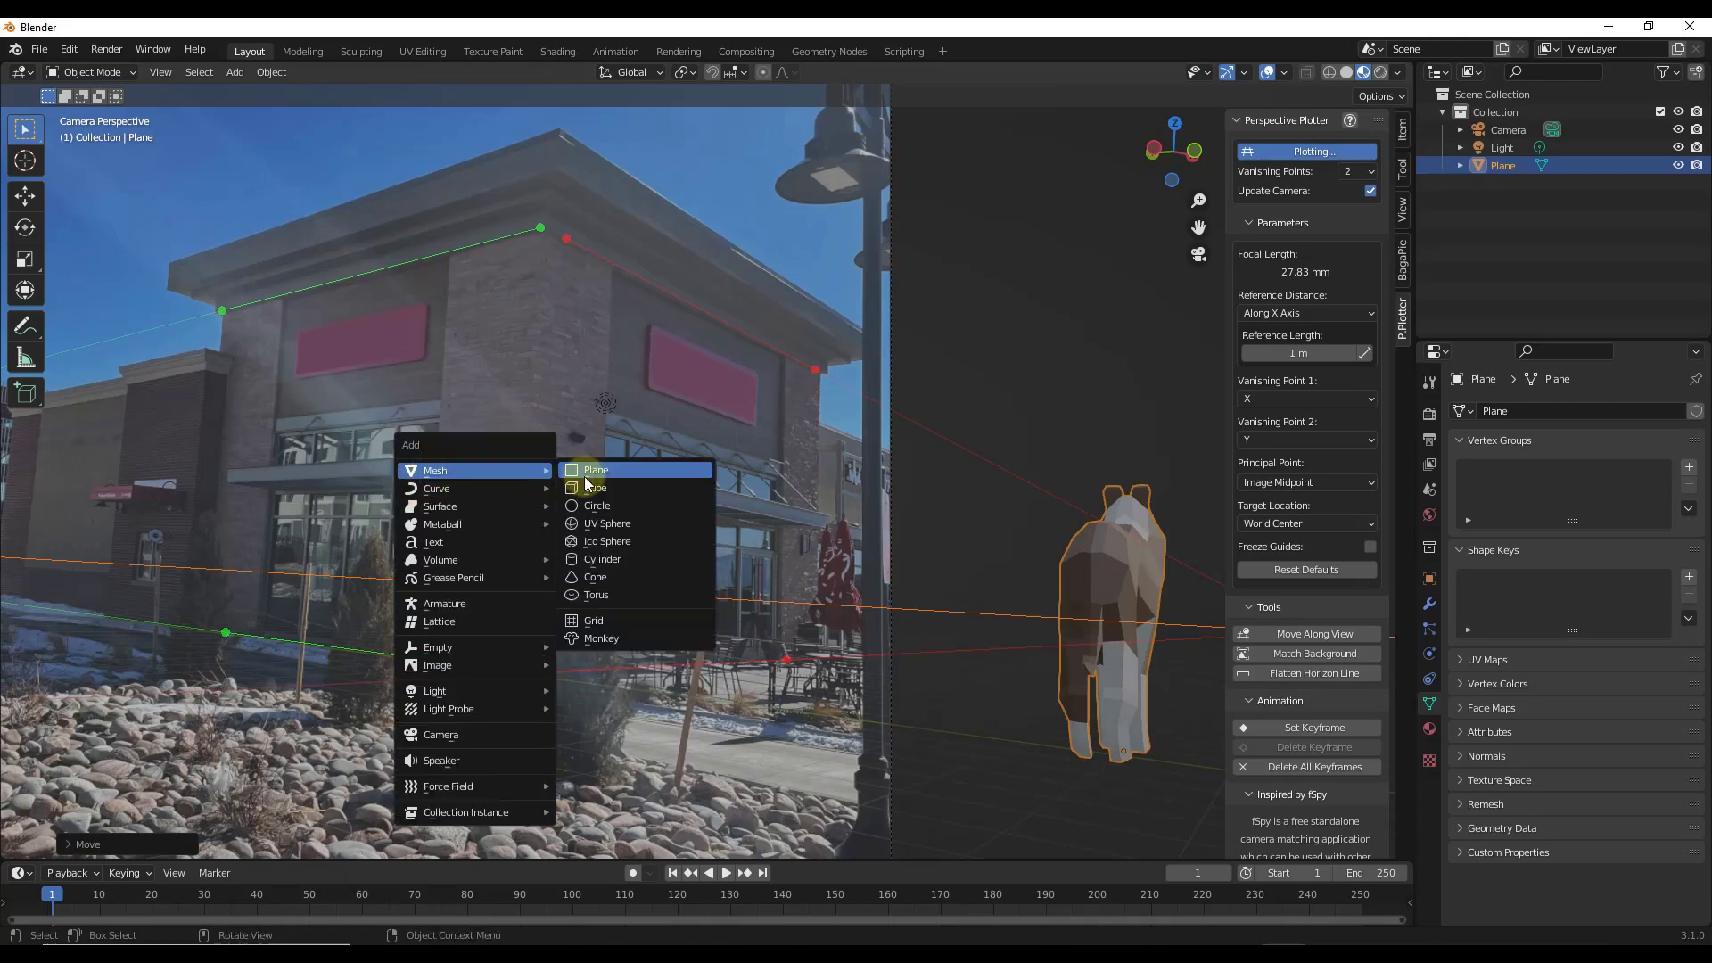
click(592, 488)
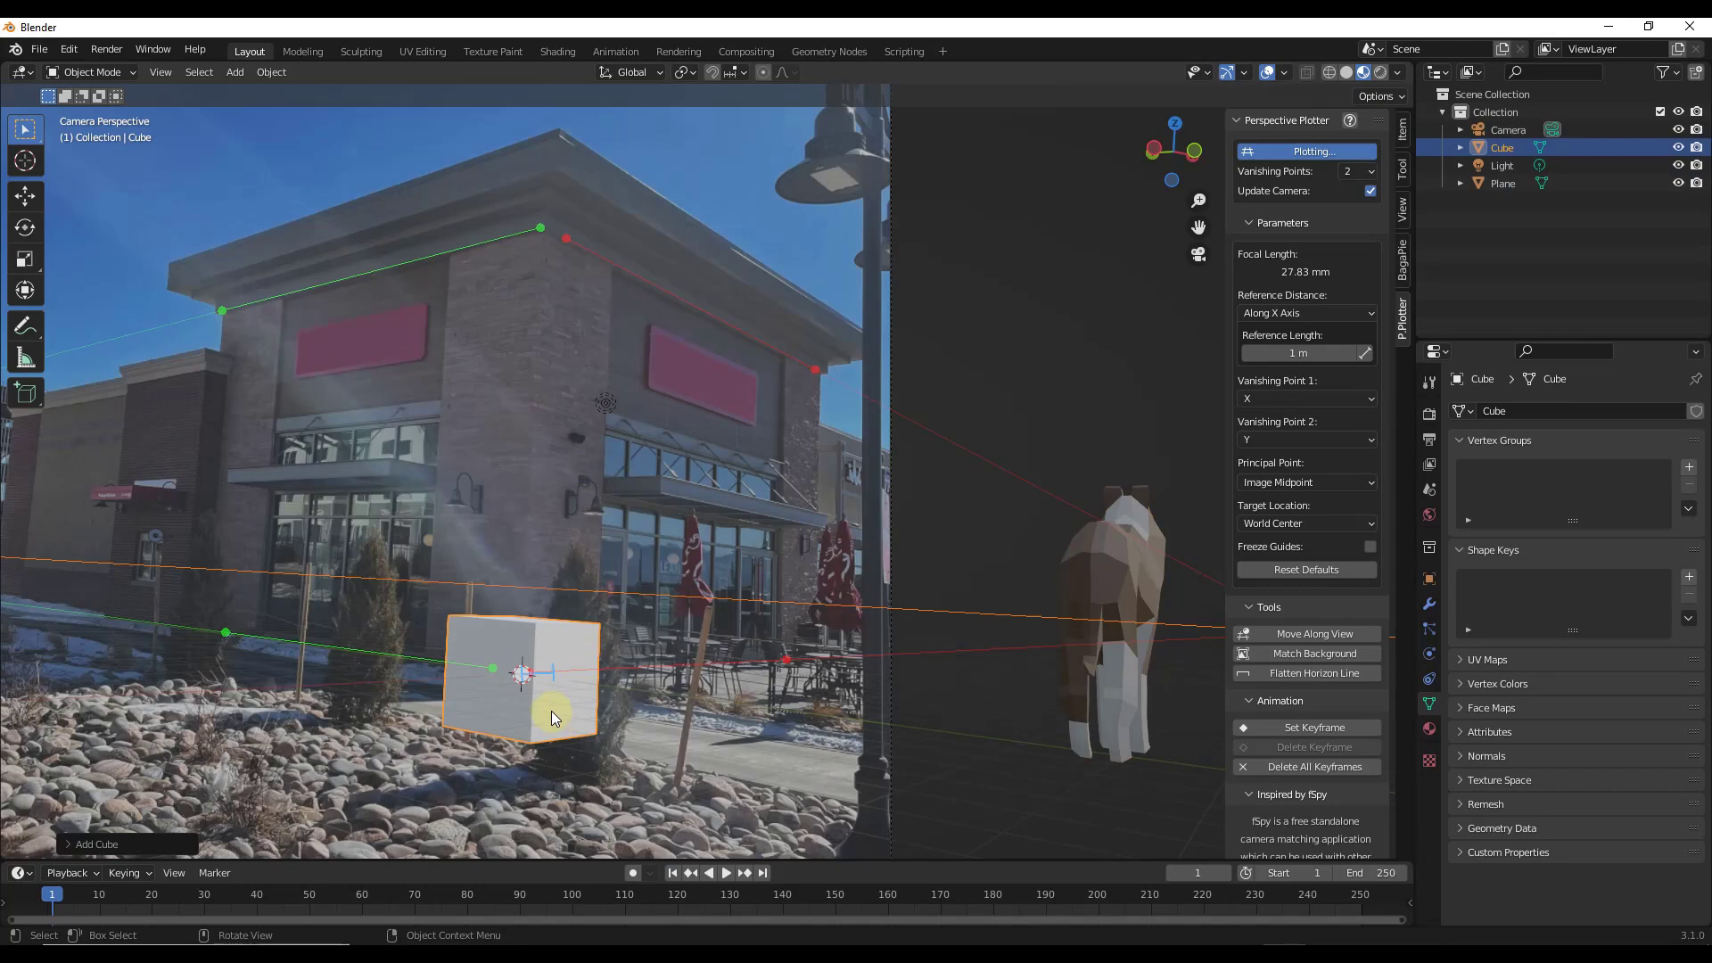
- Show the scene in wireframe and move the cube along Z and Y until it stands at the building's base corner
scroll(564, 712, up, 3)
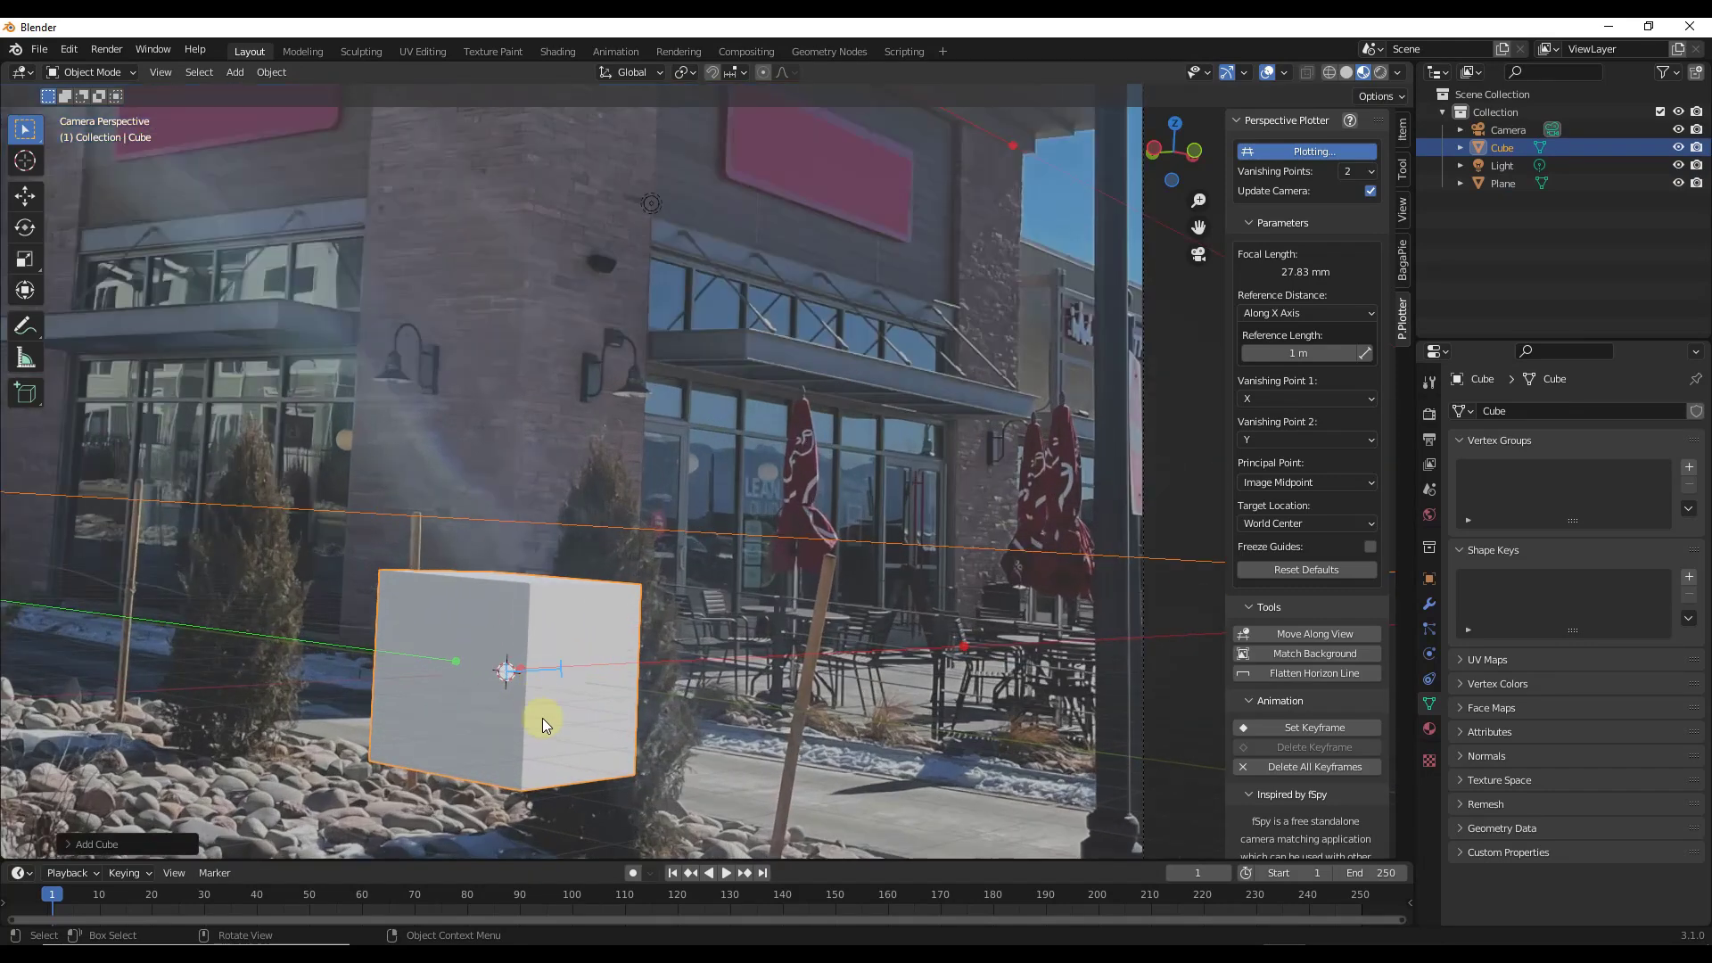
key(z)
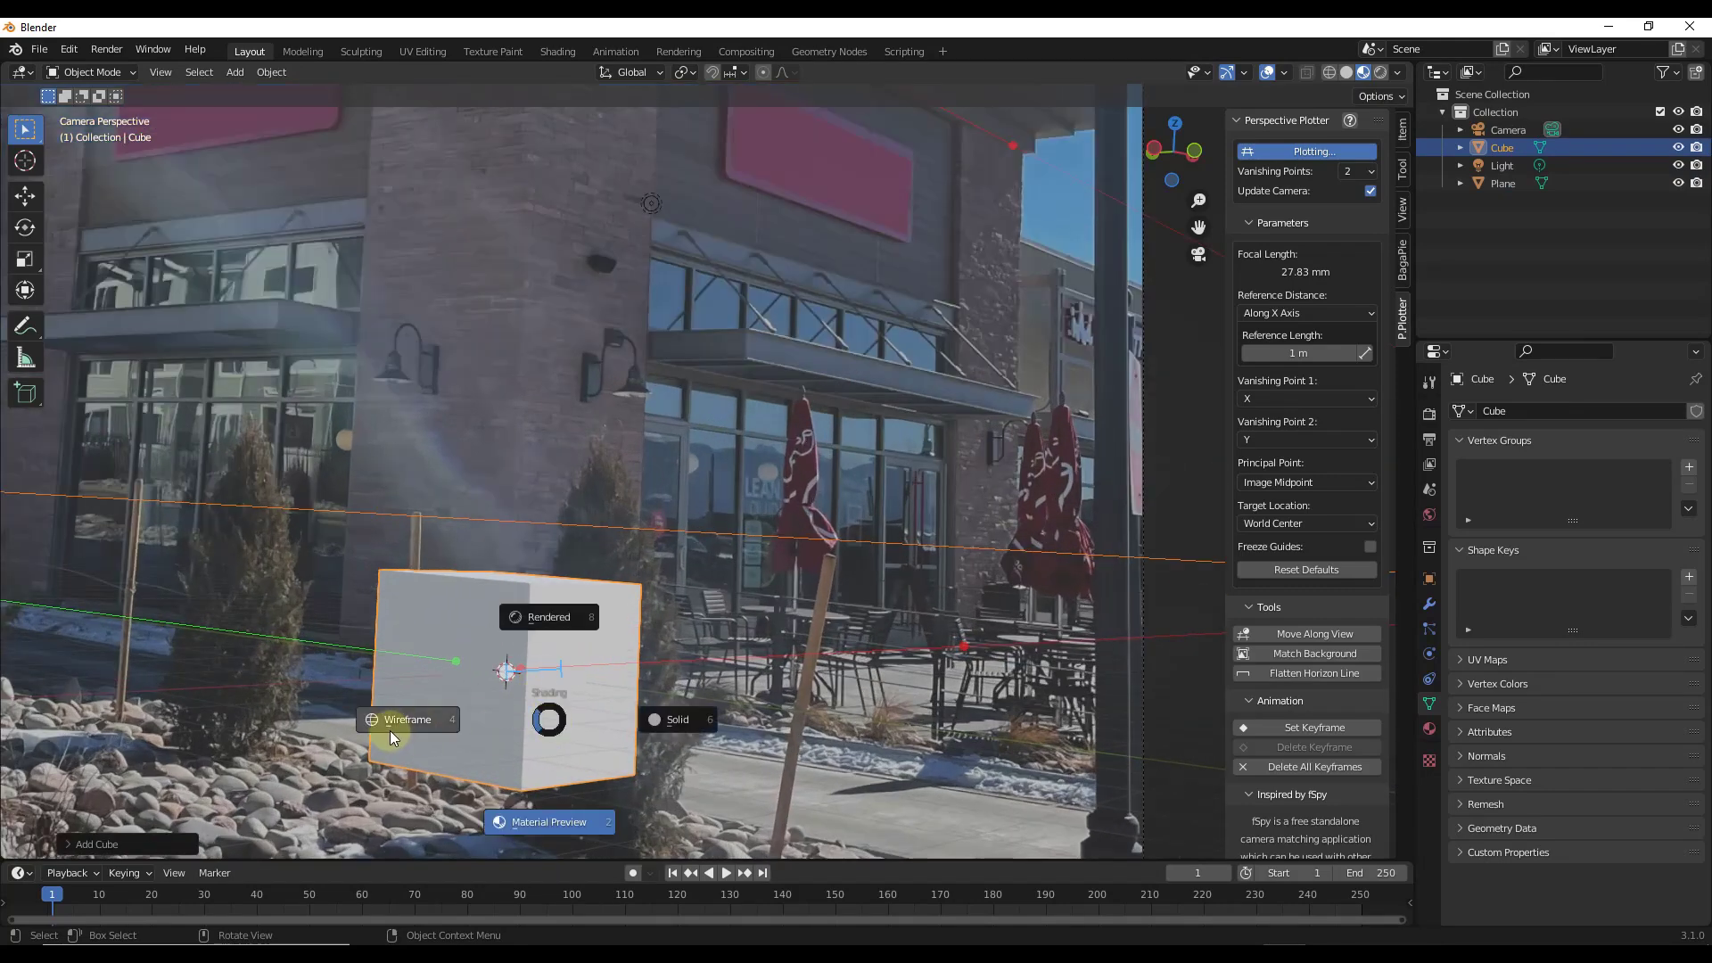
click(548, 722)
key(g)
key(z)
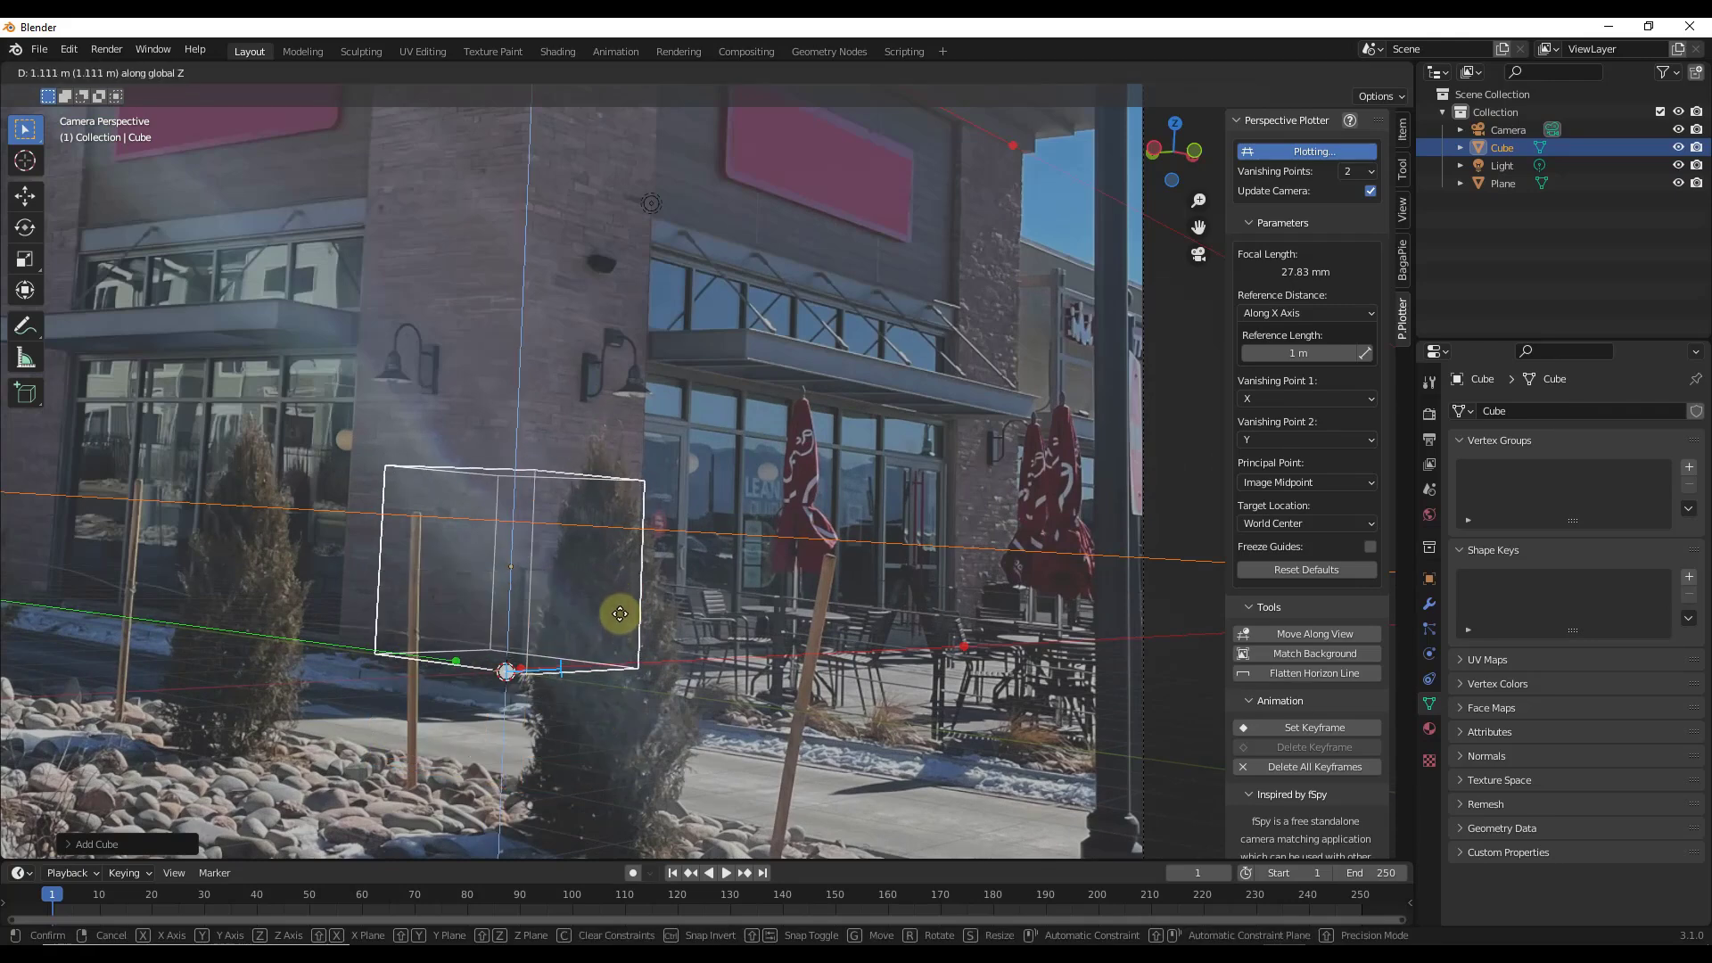
click(620, 611)
key(g)
key(y)
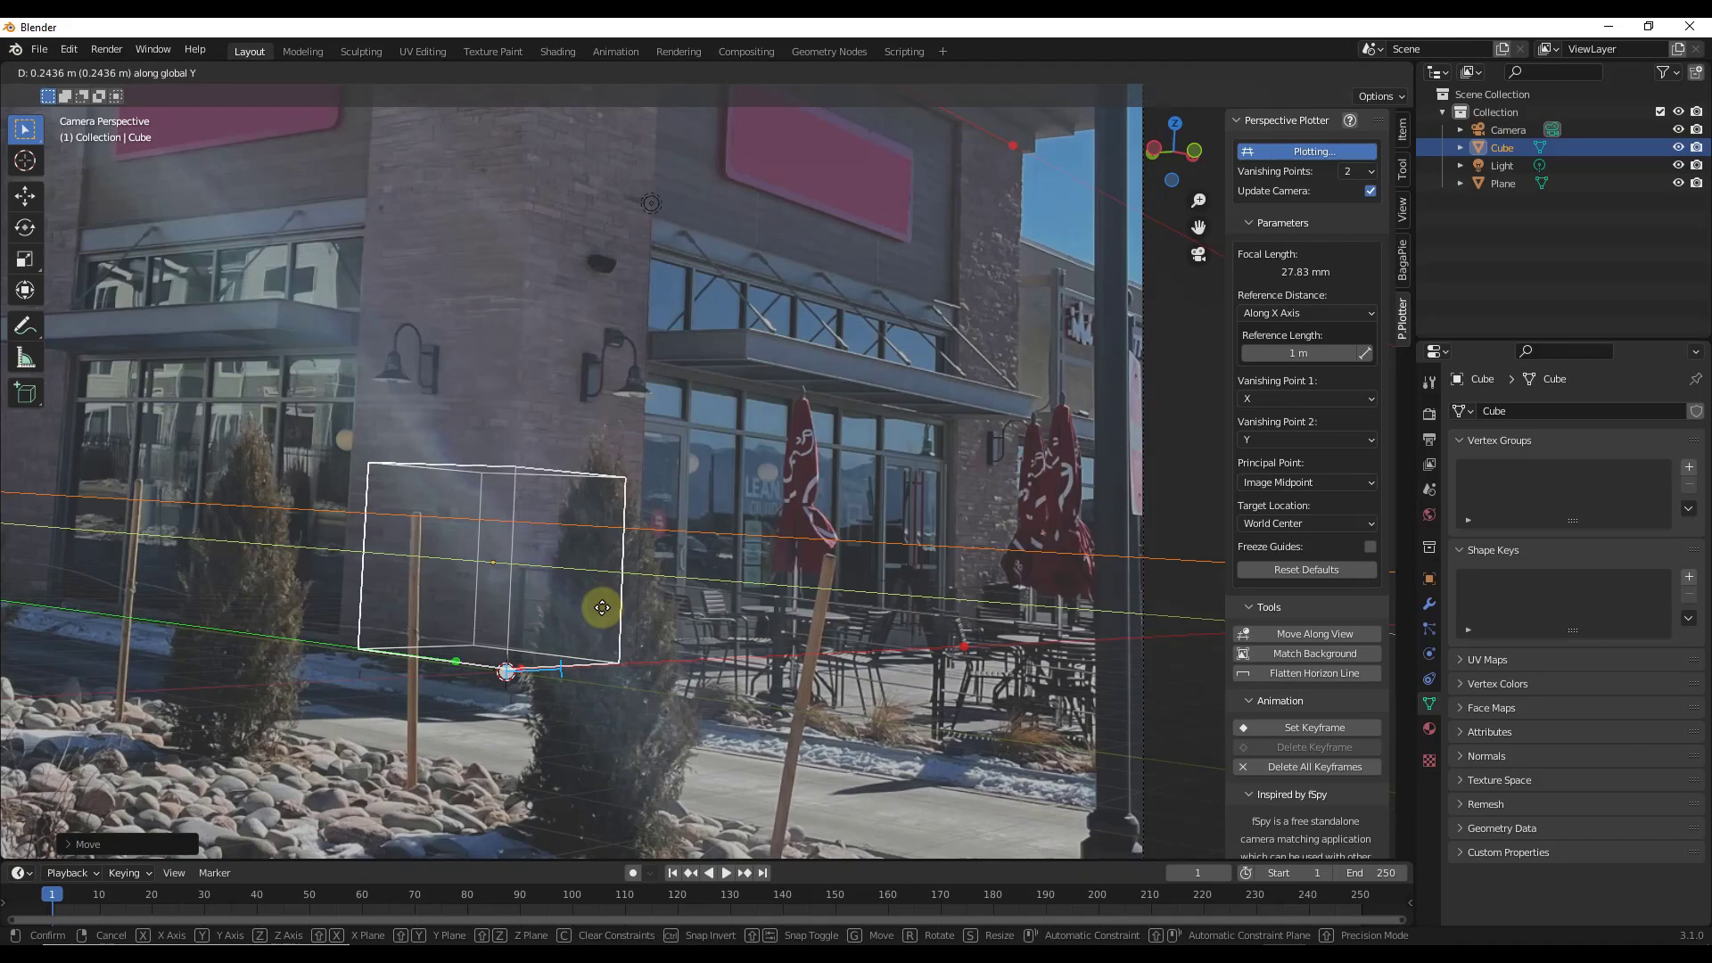
click(601, 607)
- Raise the cube's top face along Z until it meets the underside of the roof at the building's corner
key(Tab)
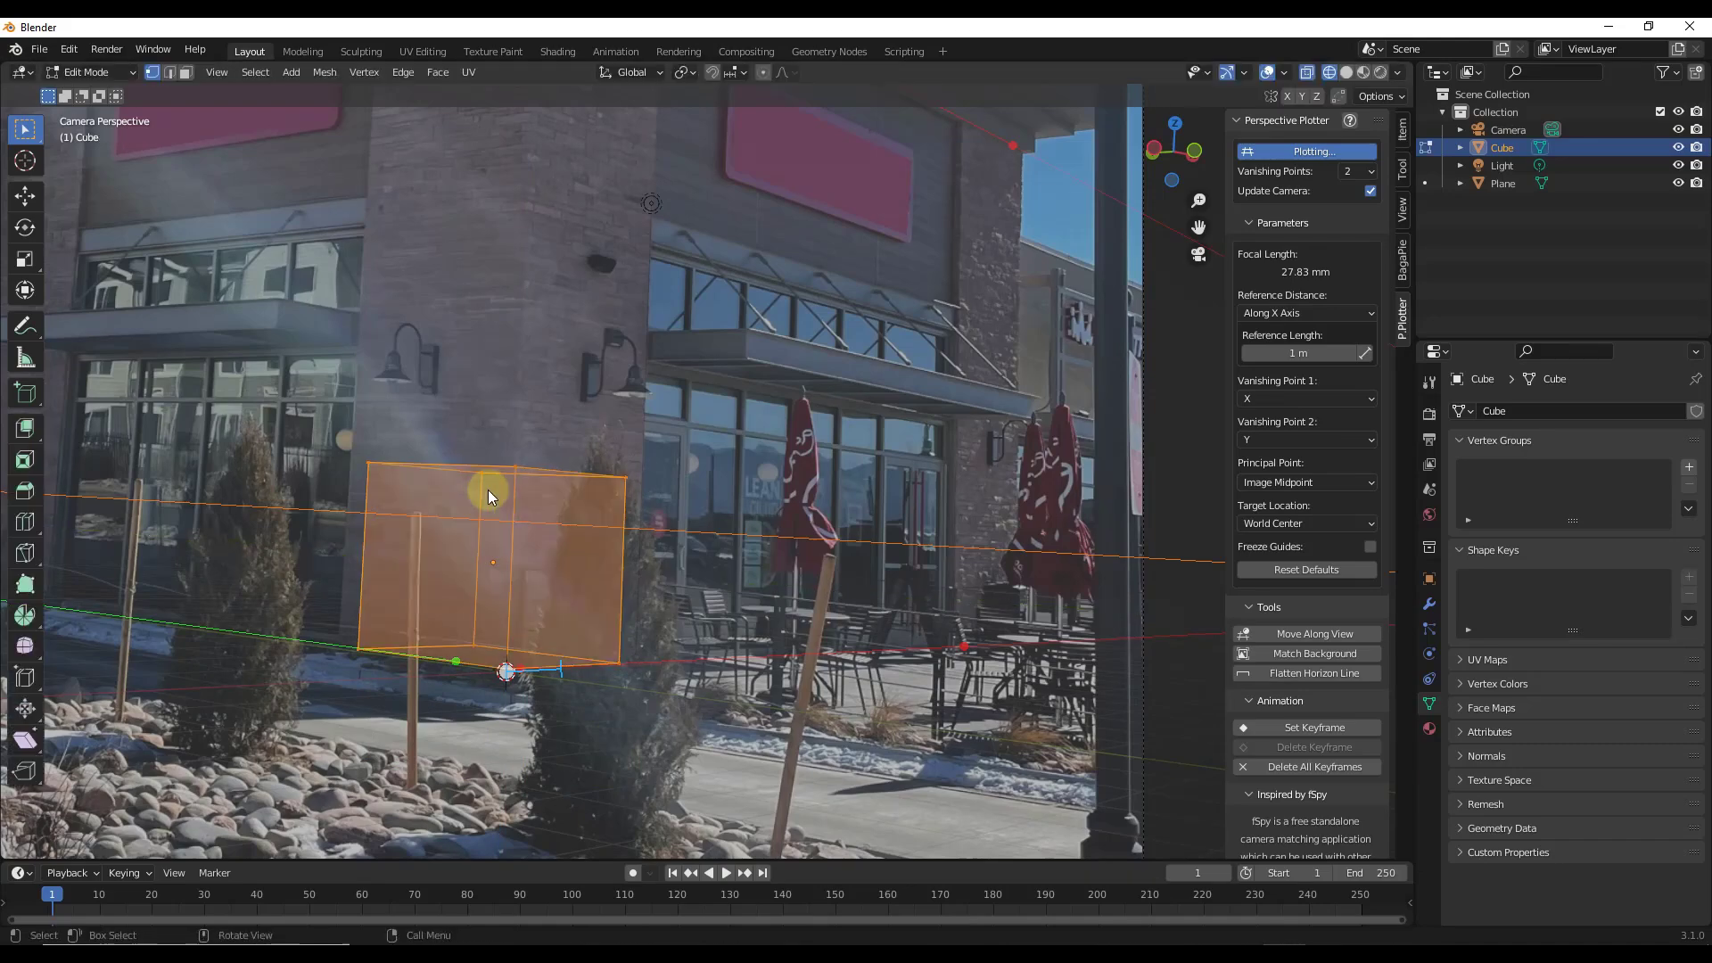
key(3)
scroll(496, 469, up, 4)
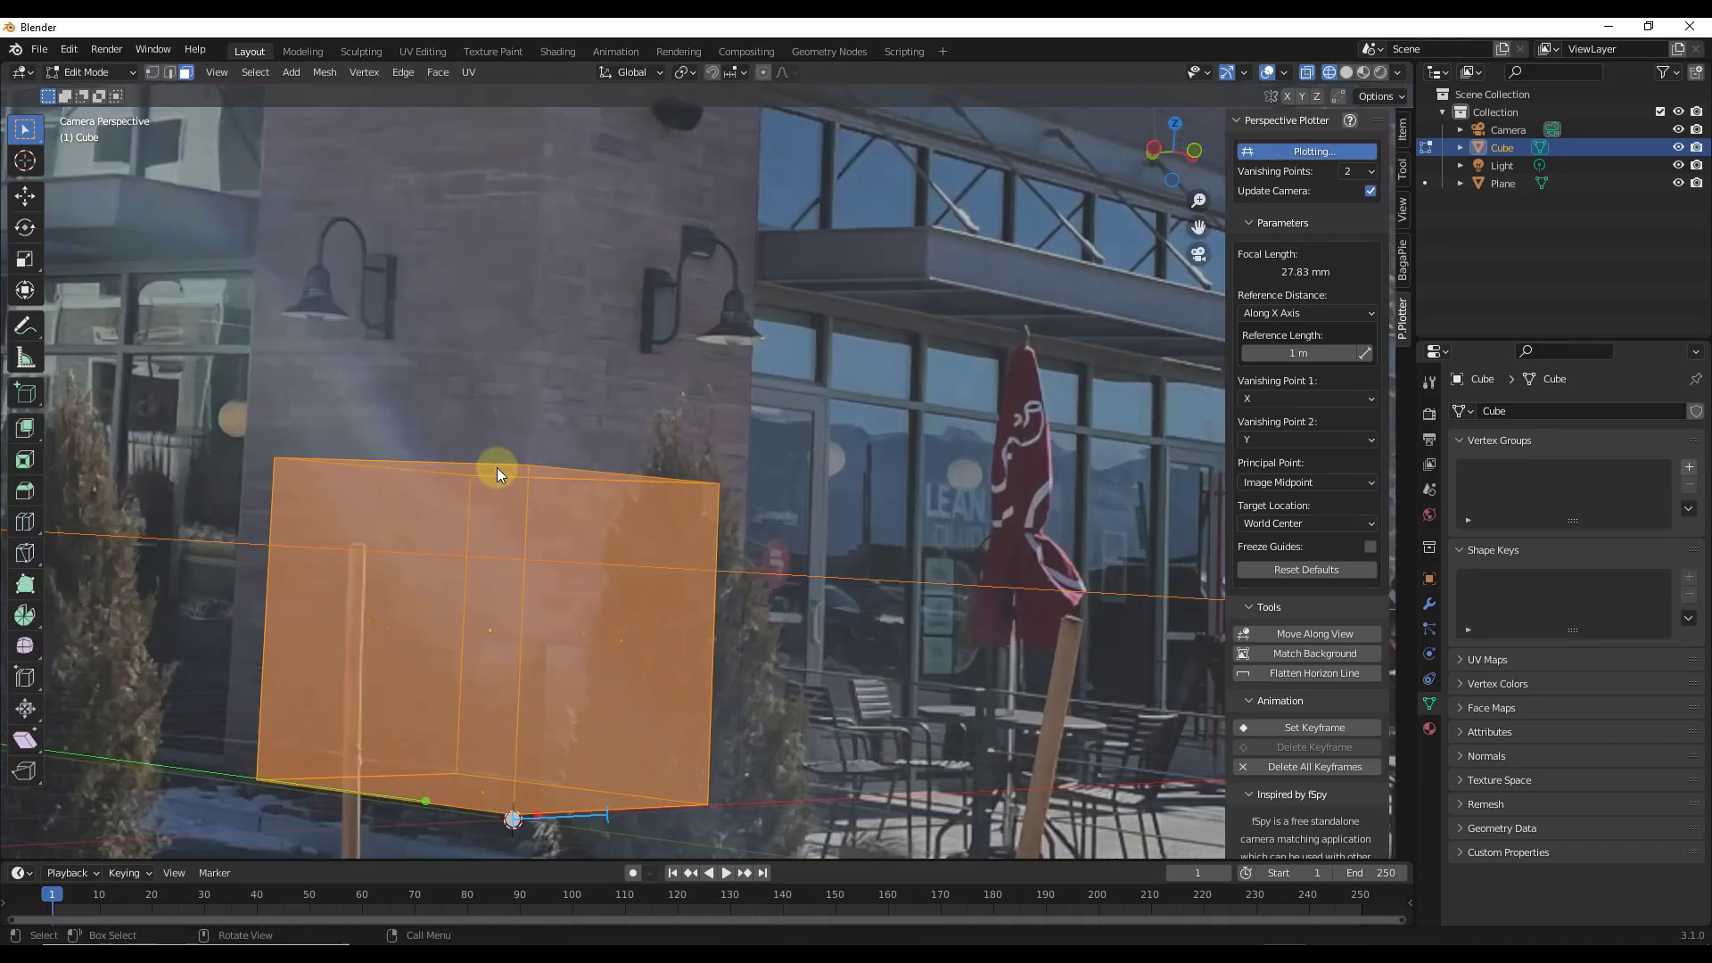
click(497, 472)
scroll(498, 473, down, 4)
key(g)
key(z)
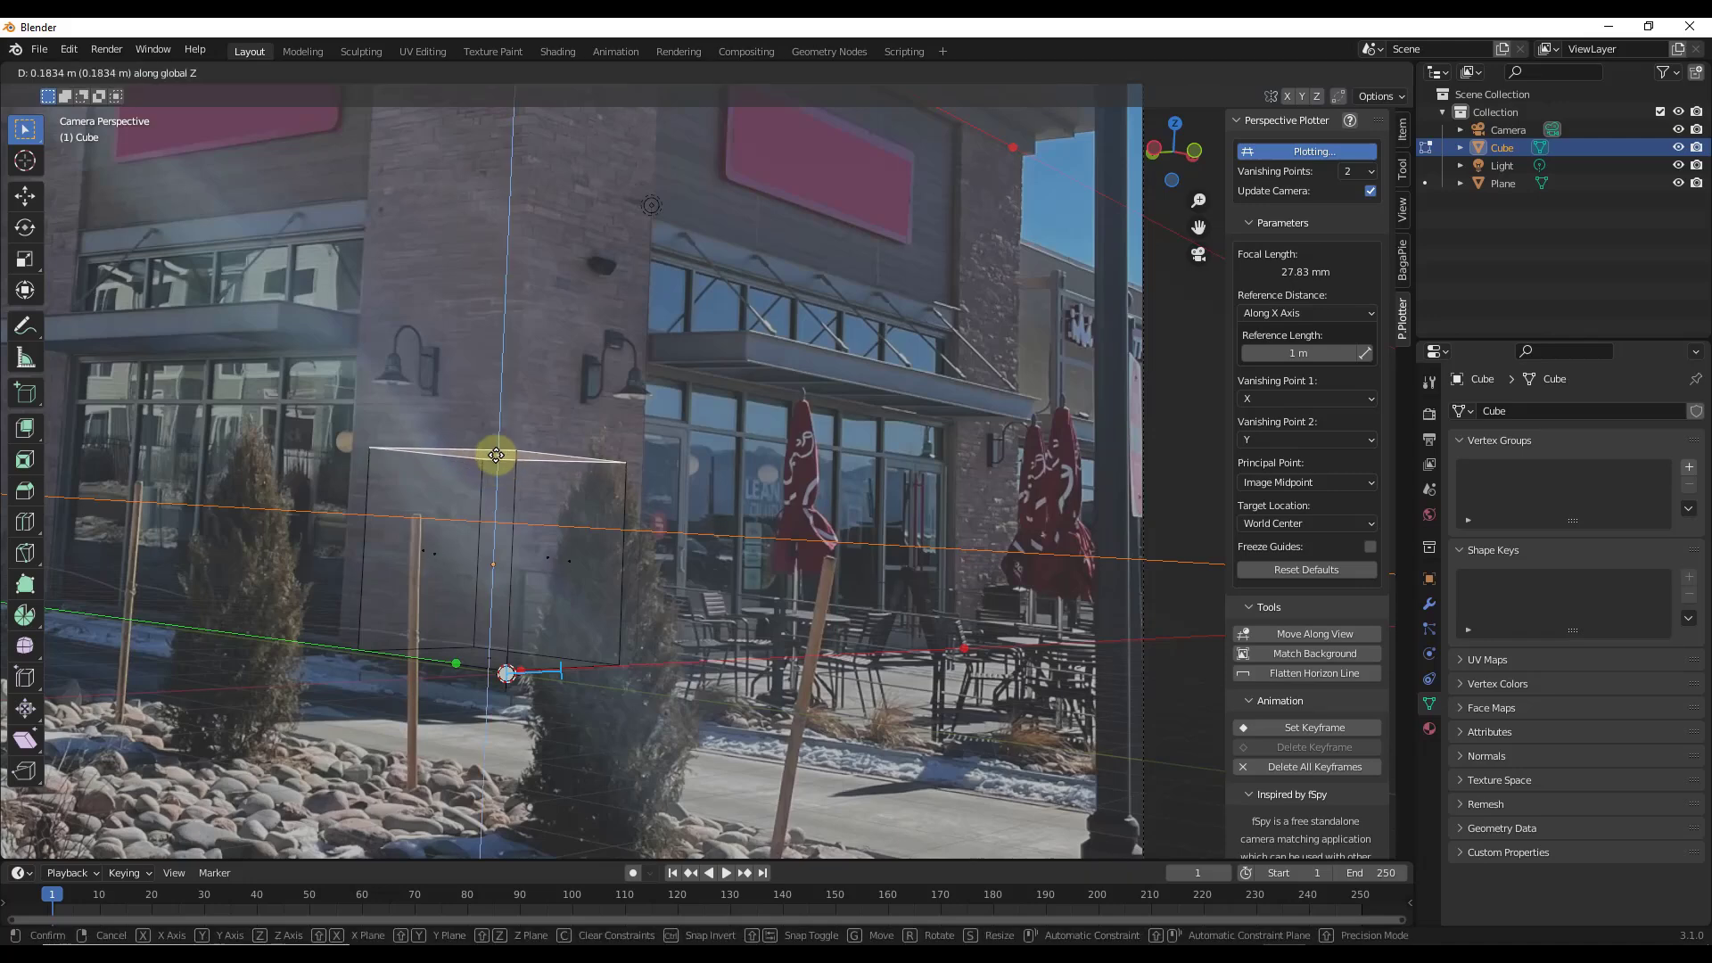
click(516, 306)
scroll(520, 244, down, 3)
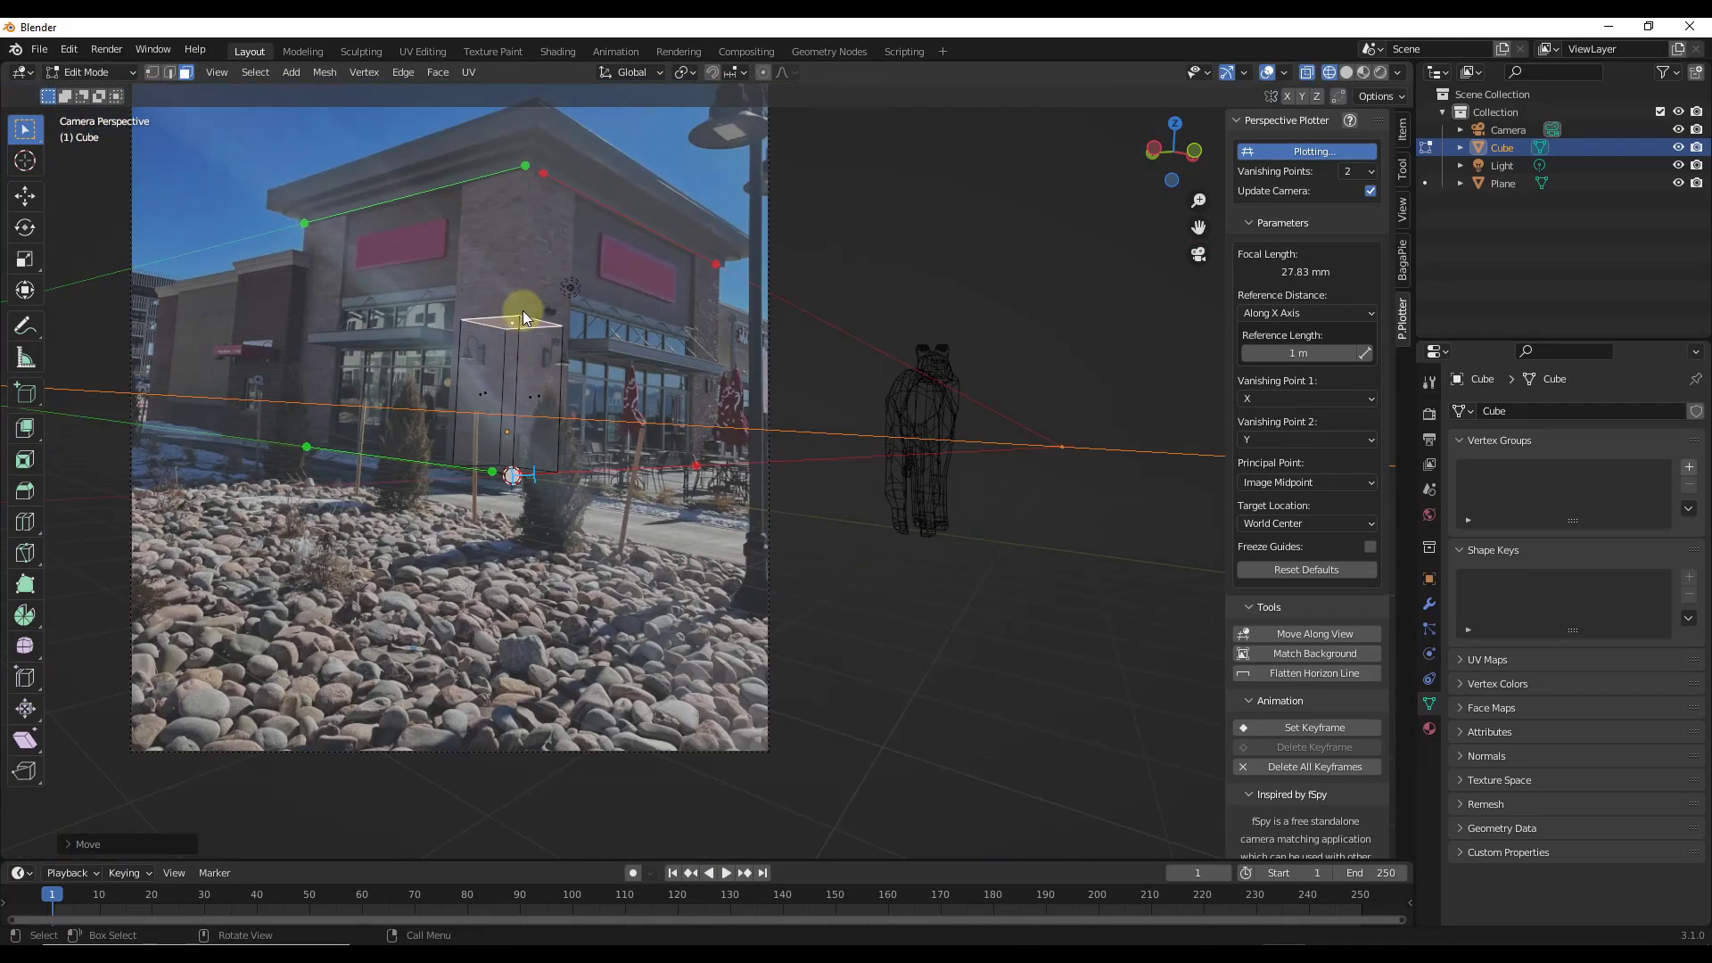
key(g)
key(z)
click(533, 165)
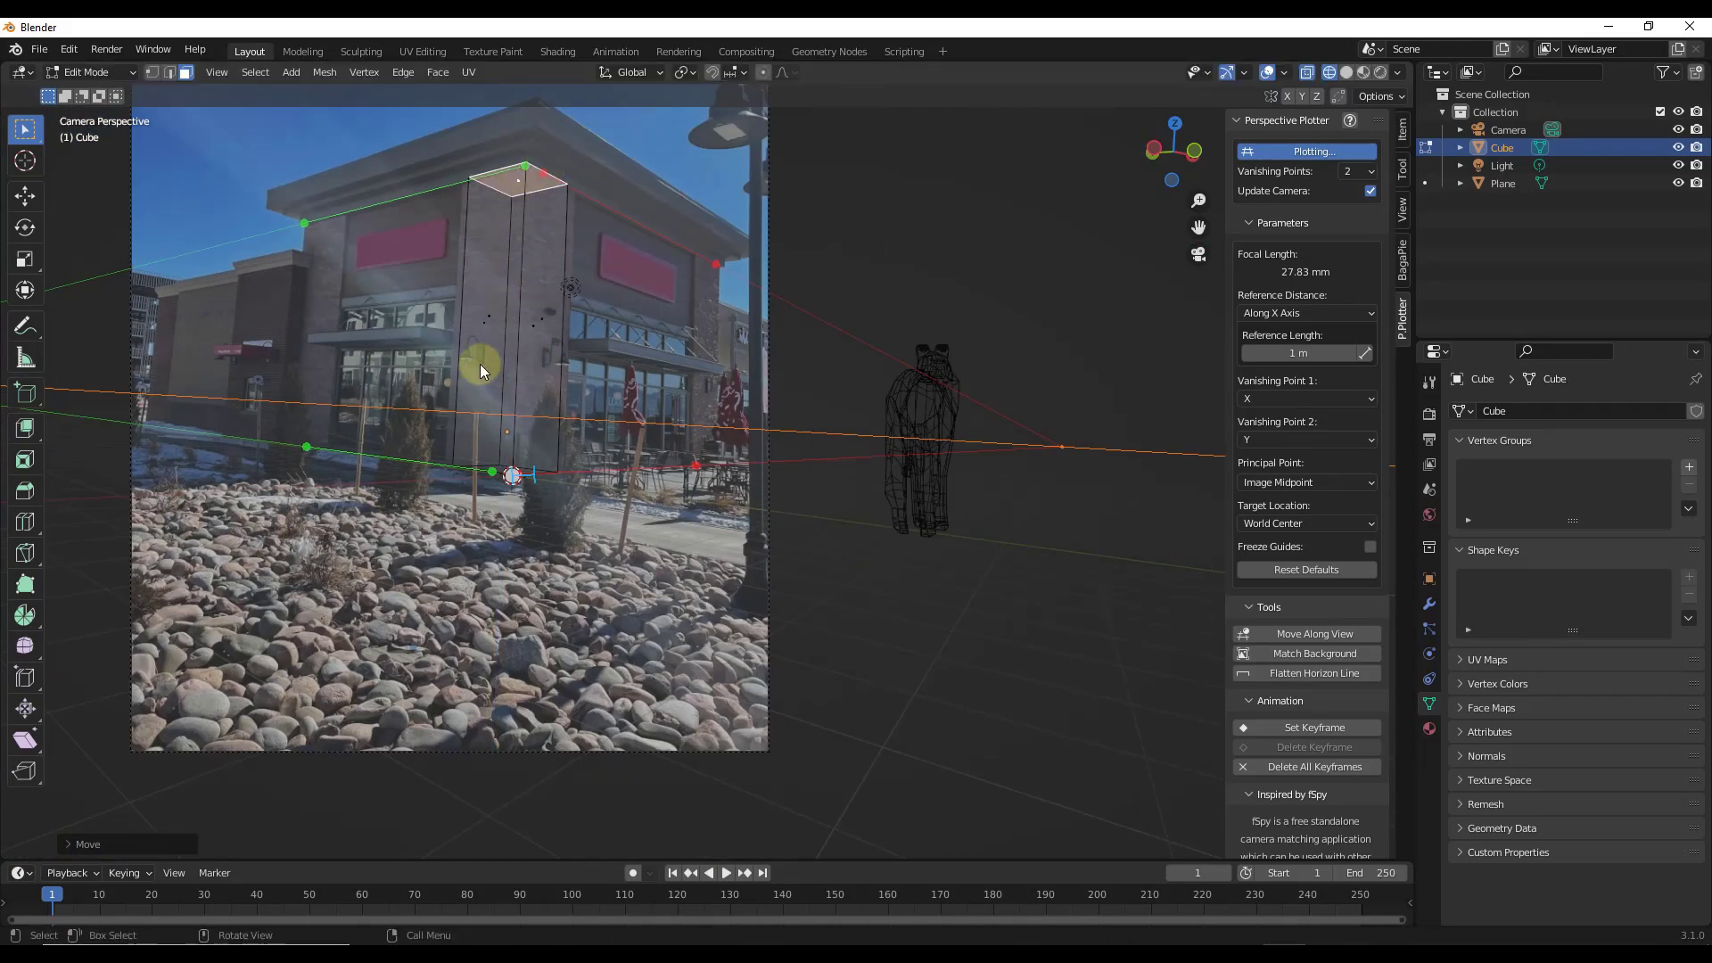
- Extend the cube's side face along Y to the far end of the building's left wall
click(487, 317)
key(g)
key(y)
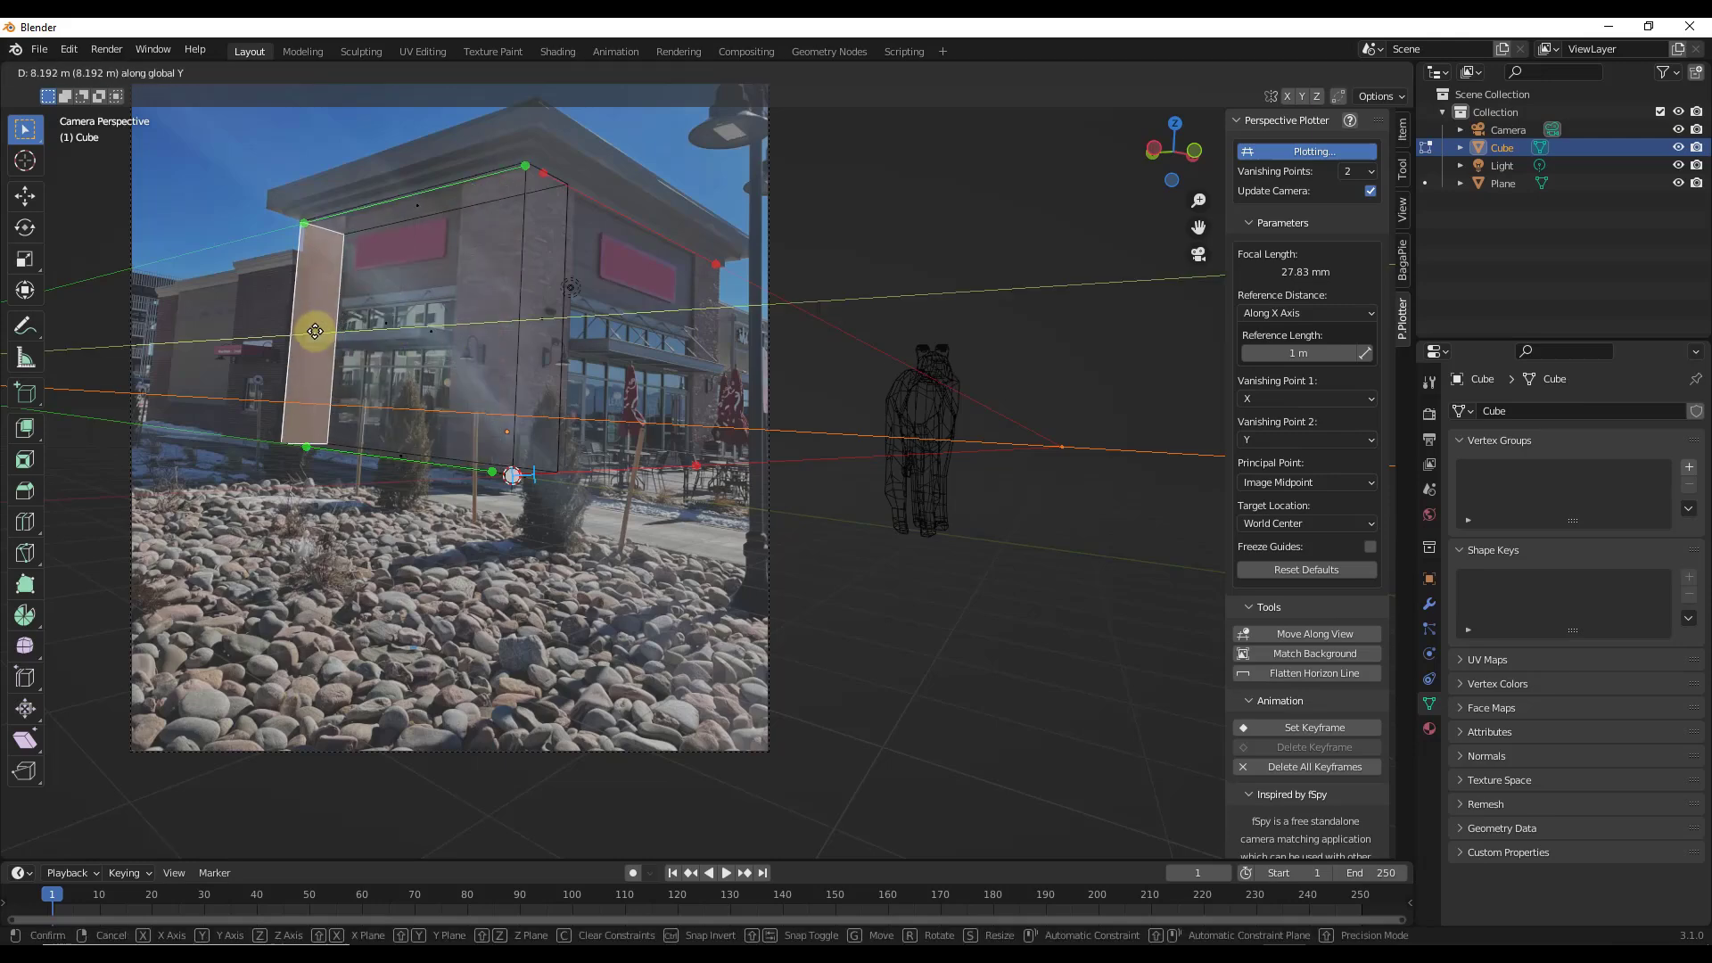
click(322, 331)
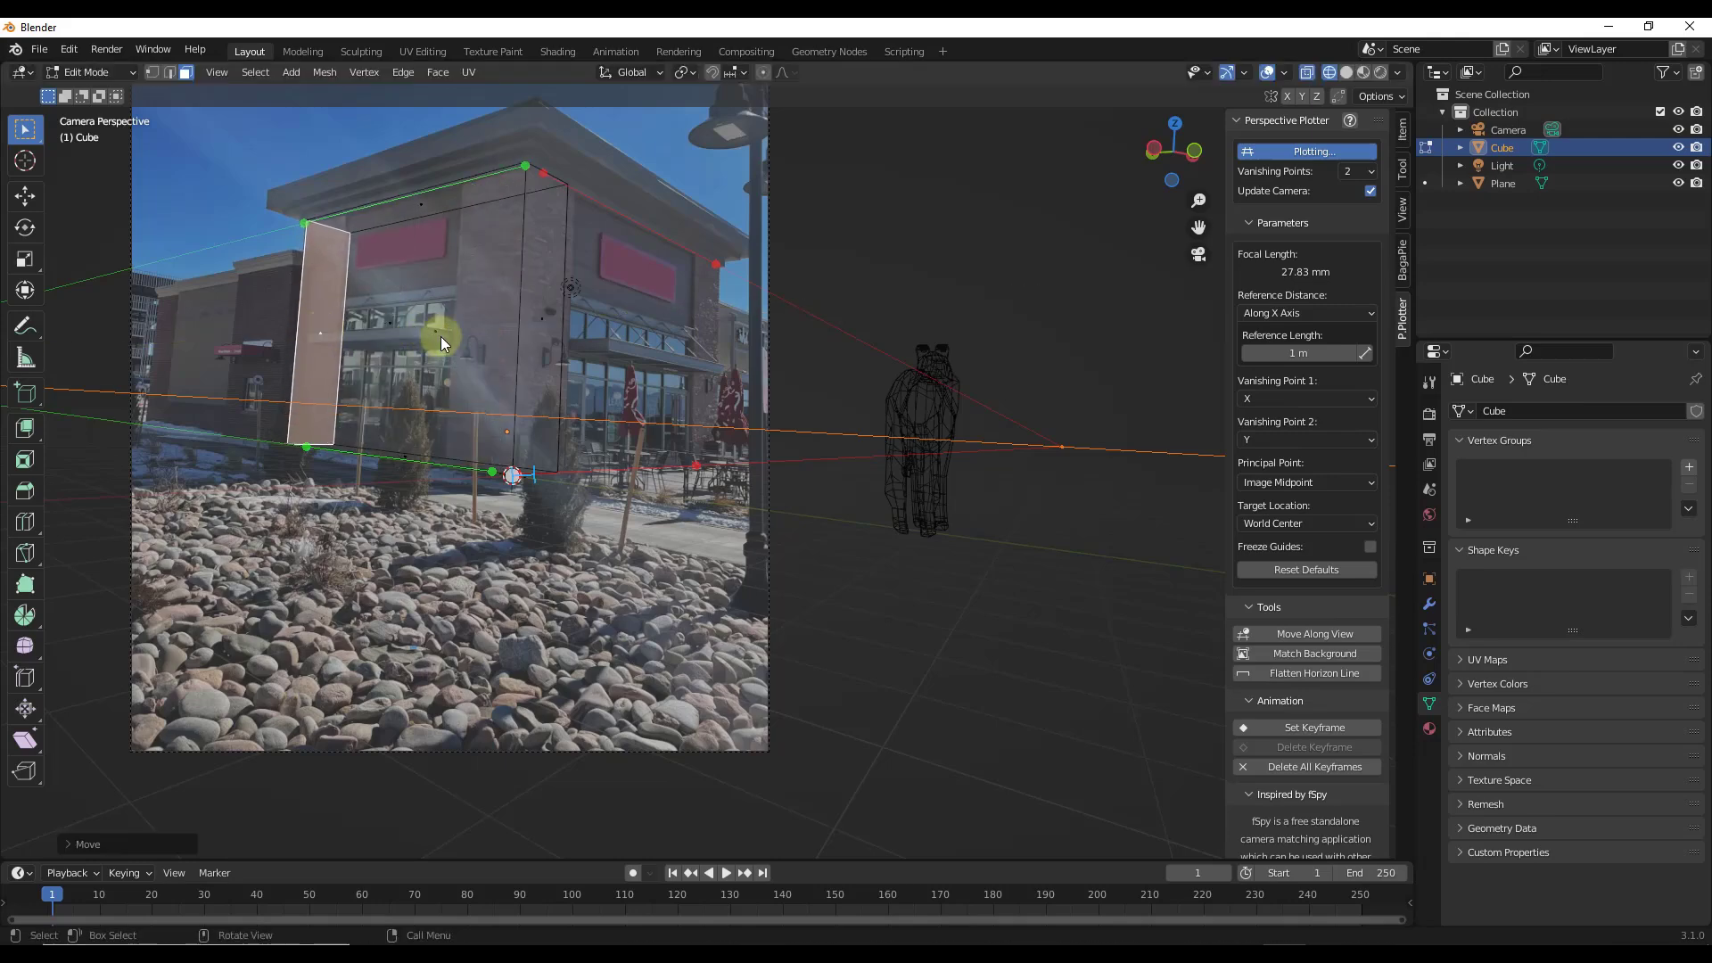
- Extend the cube's back face along X to the far end of the building's right wall
click(397, 319)
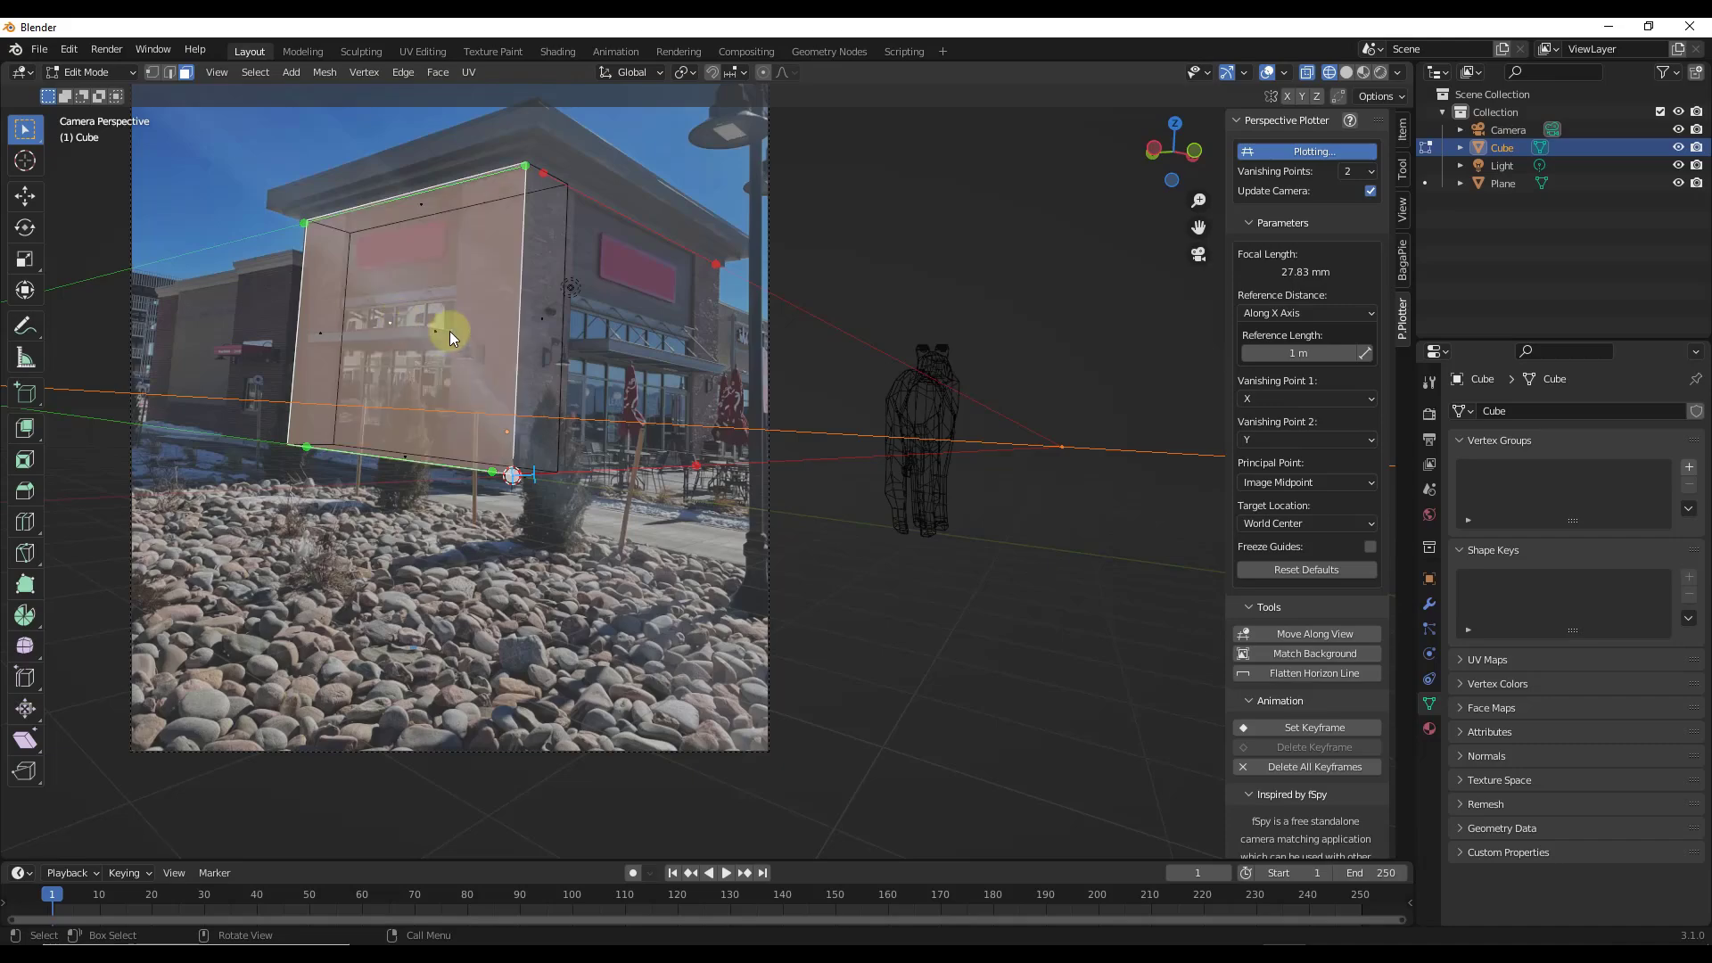
key(g)
key(x)
click(534, 216)
scroll(533, 216, up, 1)
scroll(533, 216, down, 2)
scroll(486, 279, up, 2)
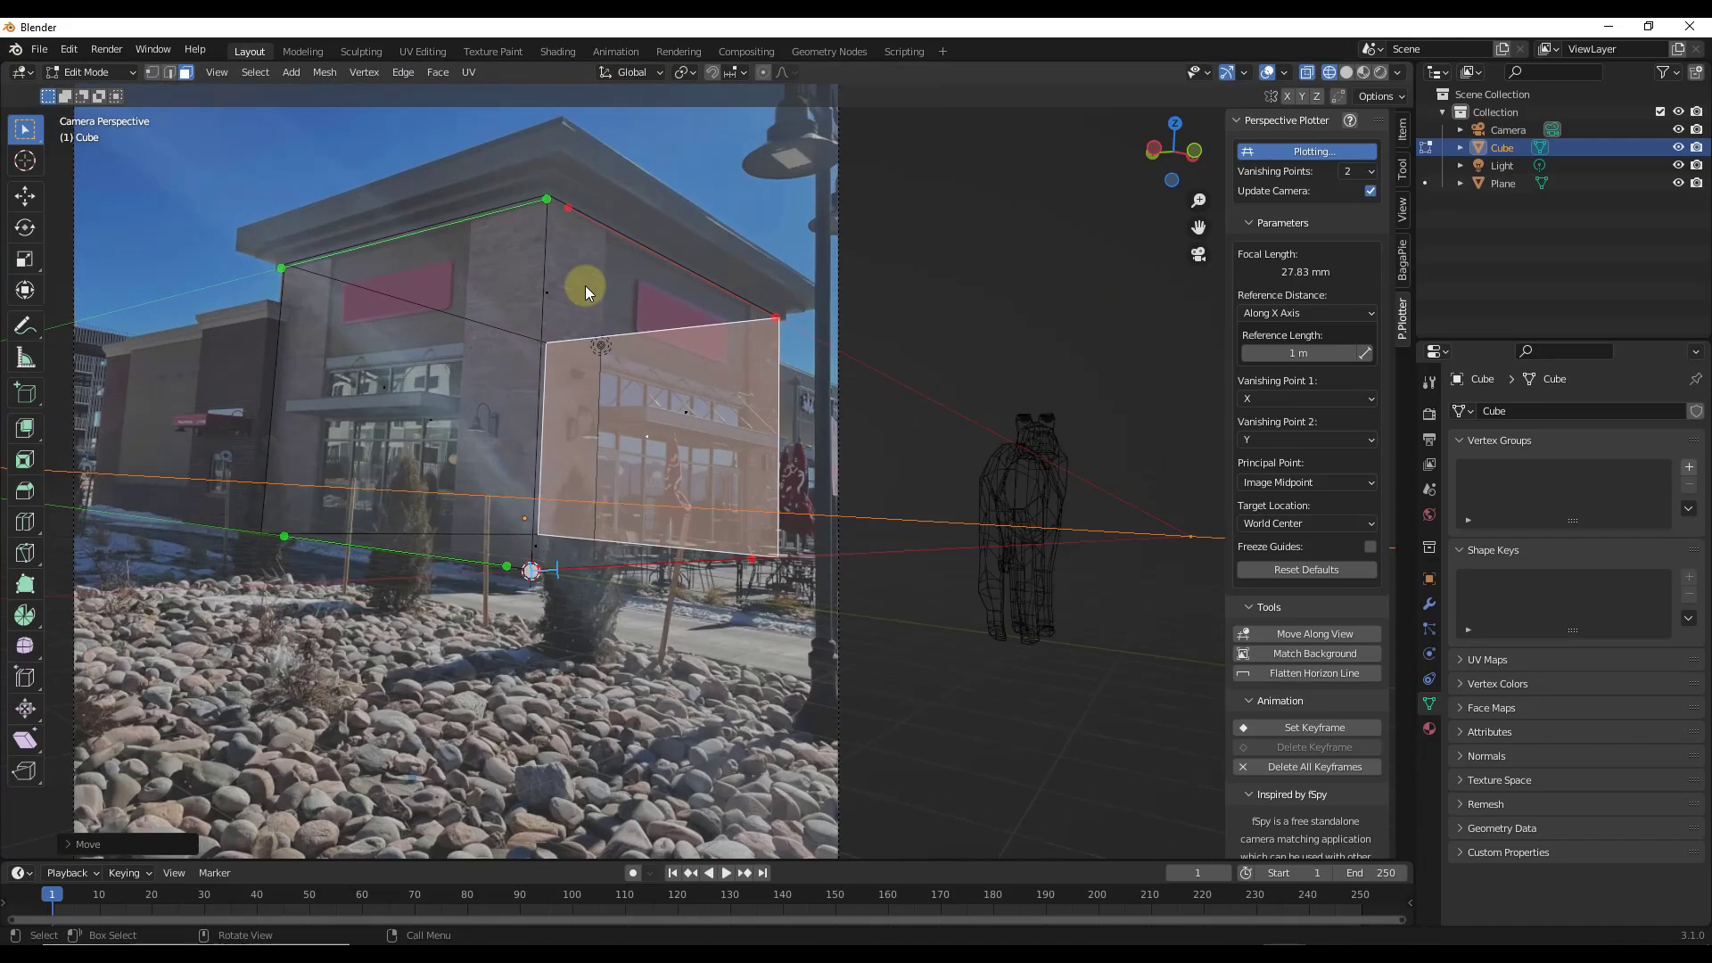
- Add two vertical loop cuts on the left wall, aligned with both sides of the recessed window section
scroll(700, 334, down, 1)
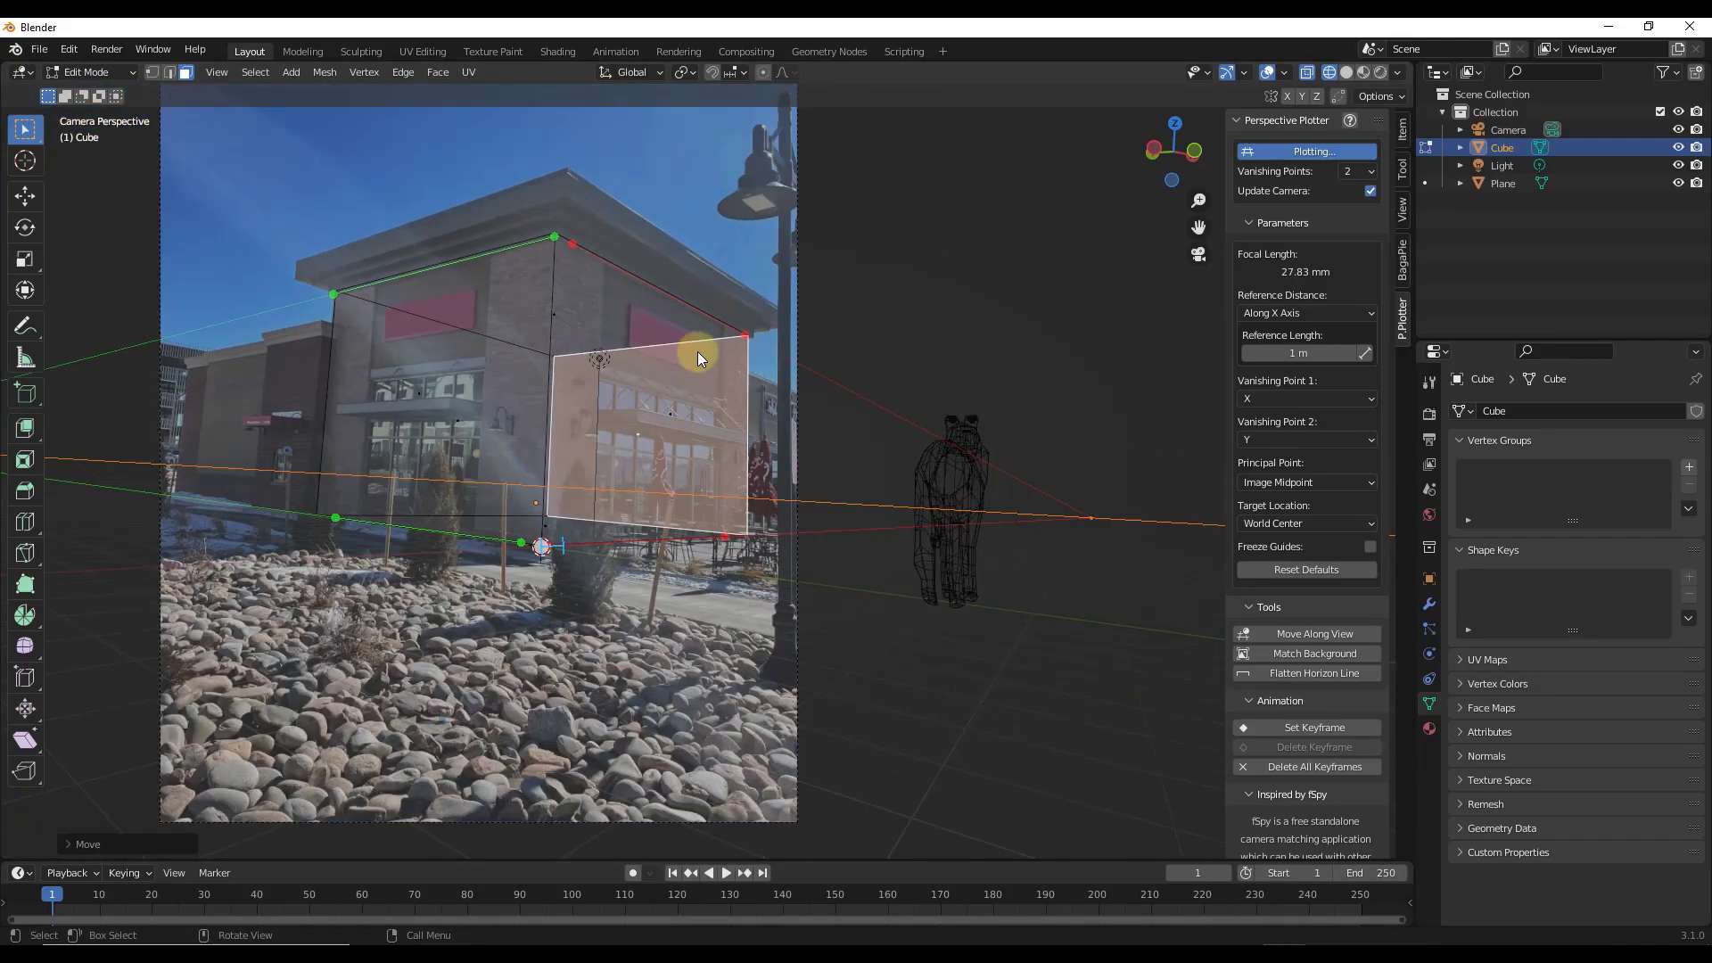
scroll(538, 367, up, 1)
key(ctrl+r)
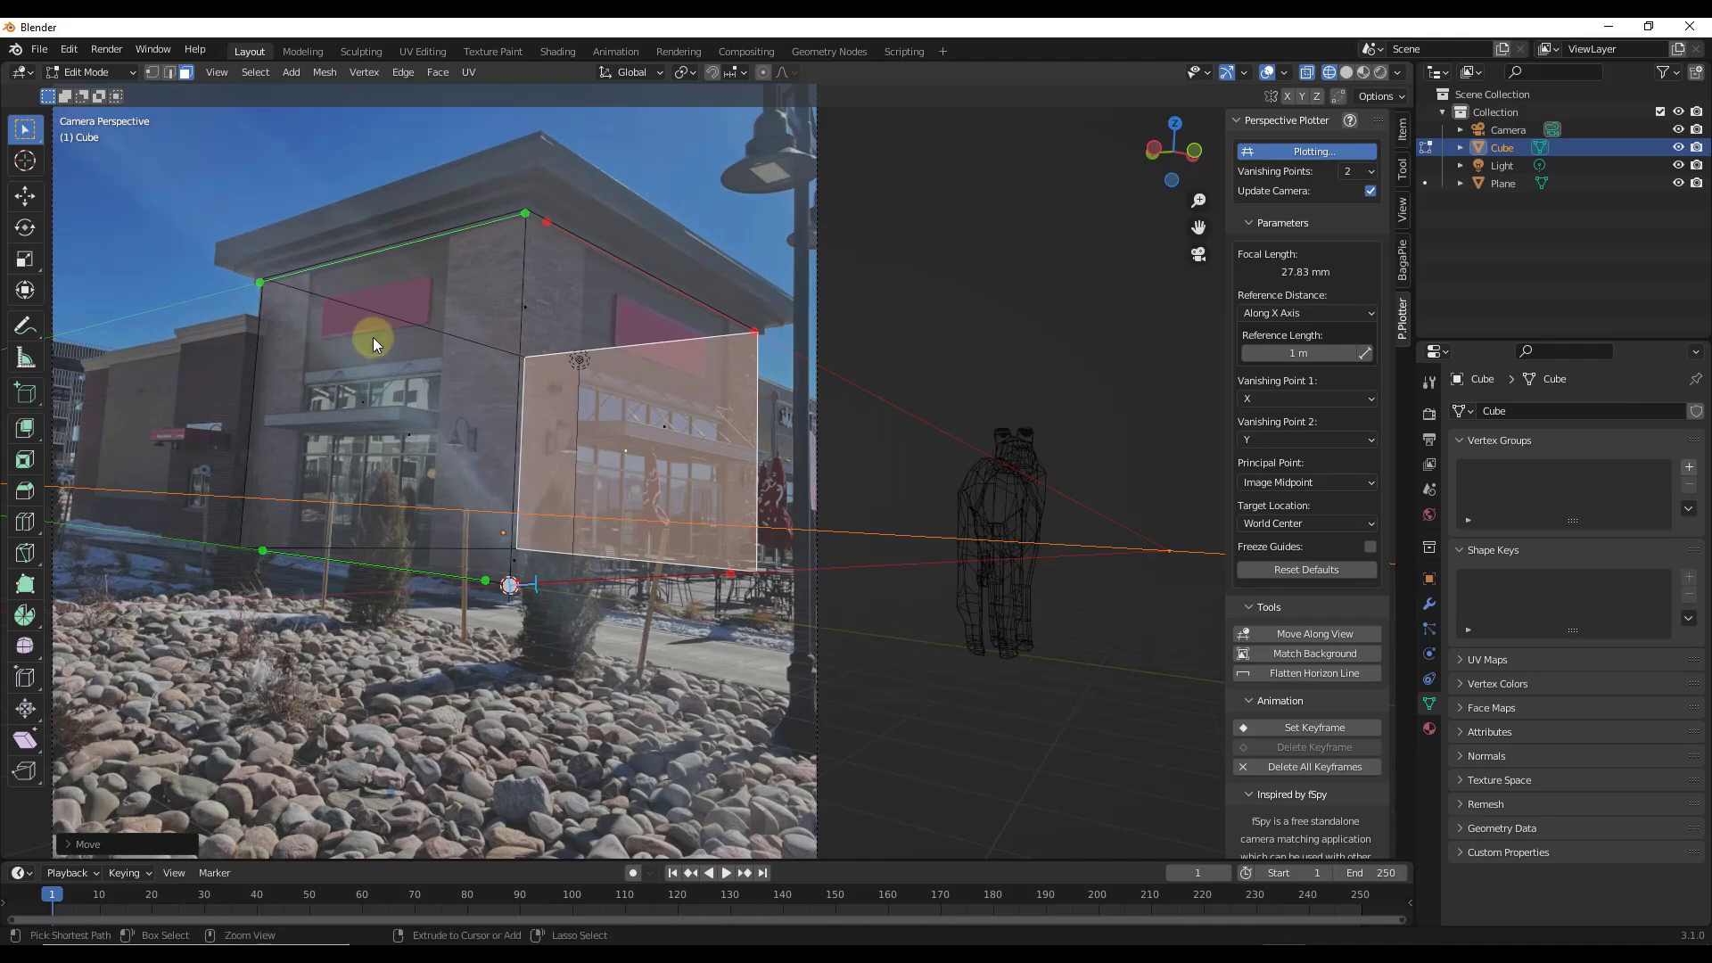
click(294, 265)
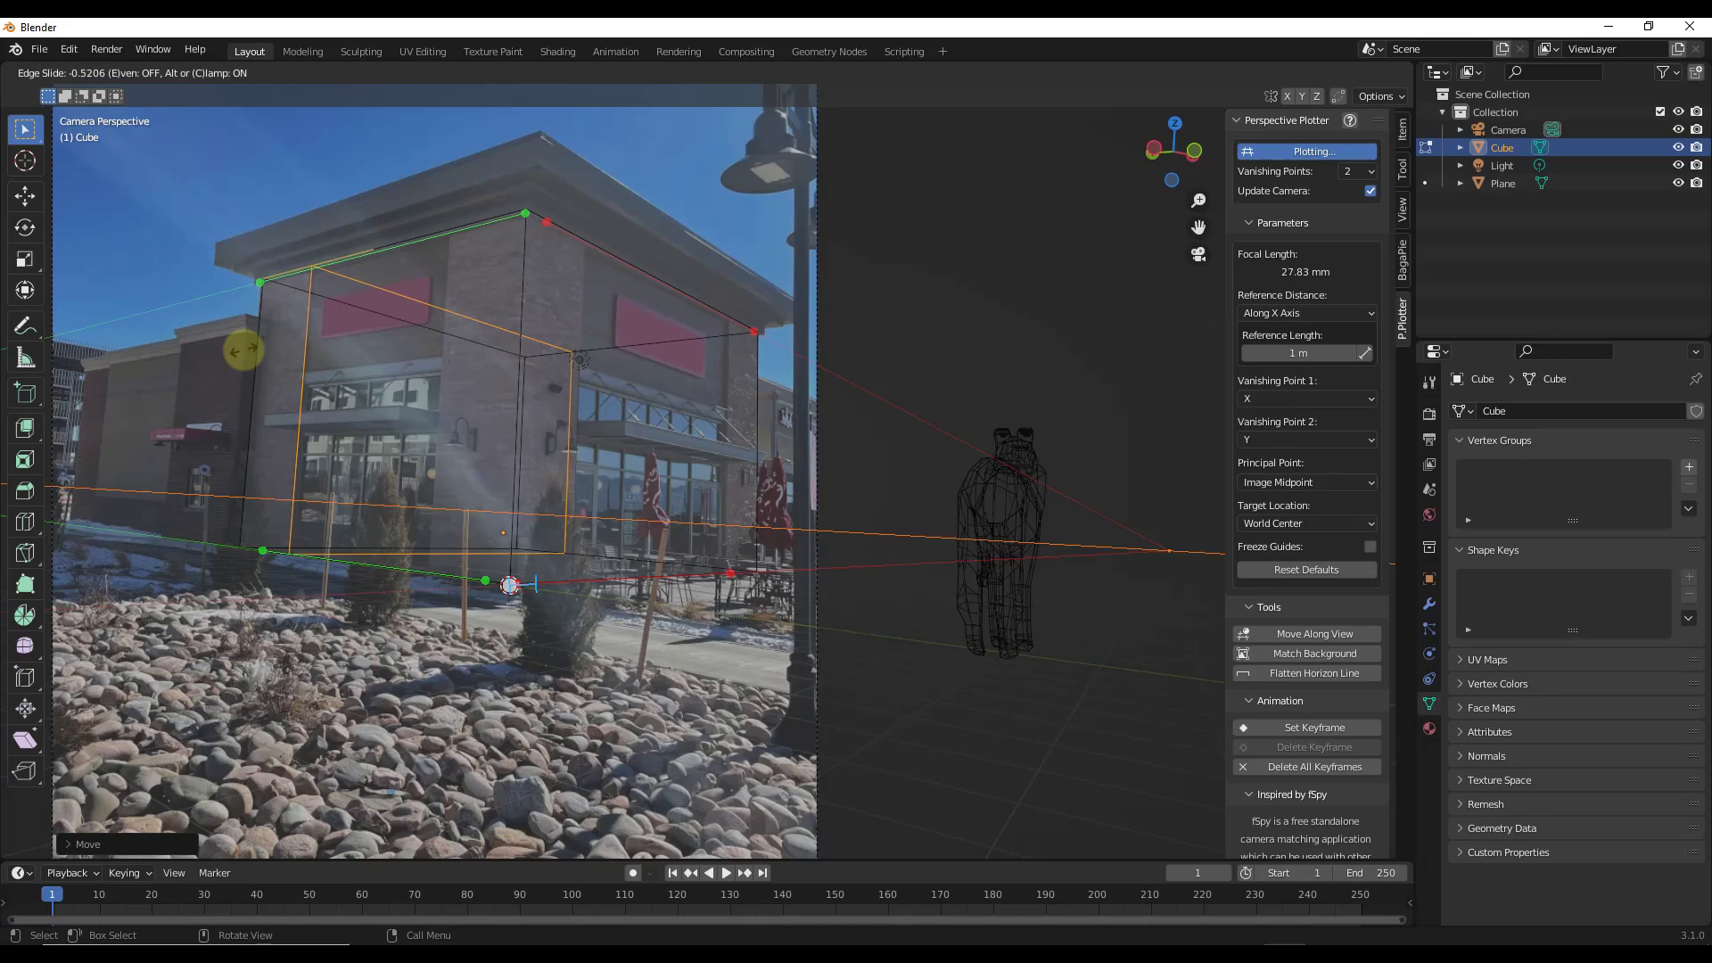
right_click(318, 346)
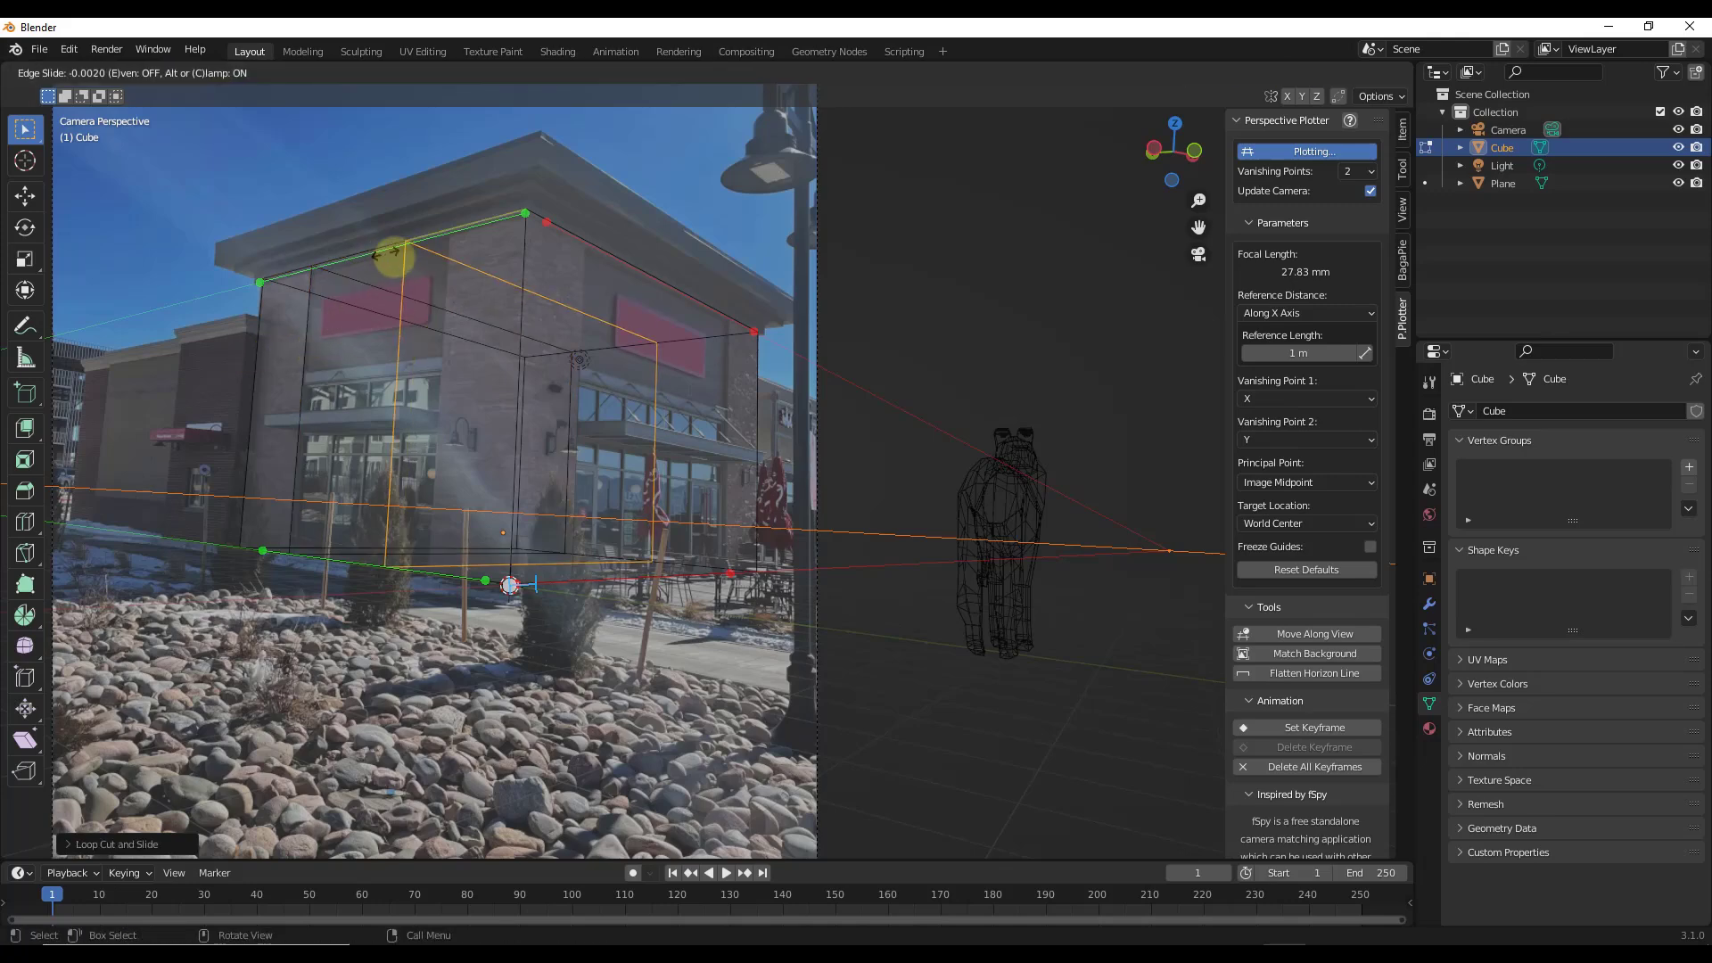
click(428, 259)
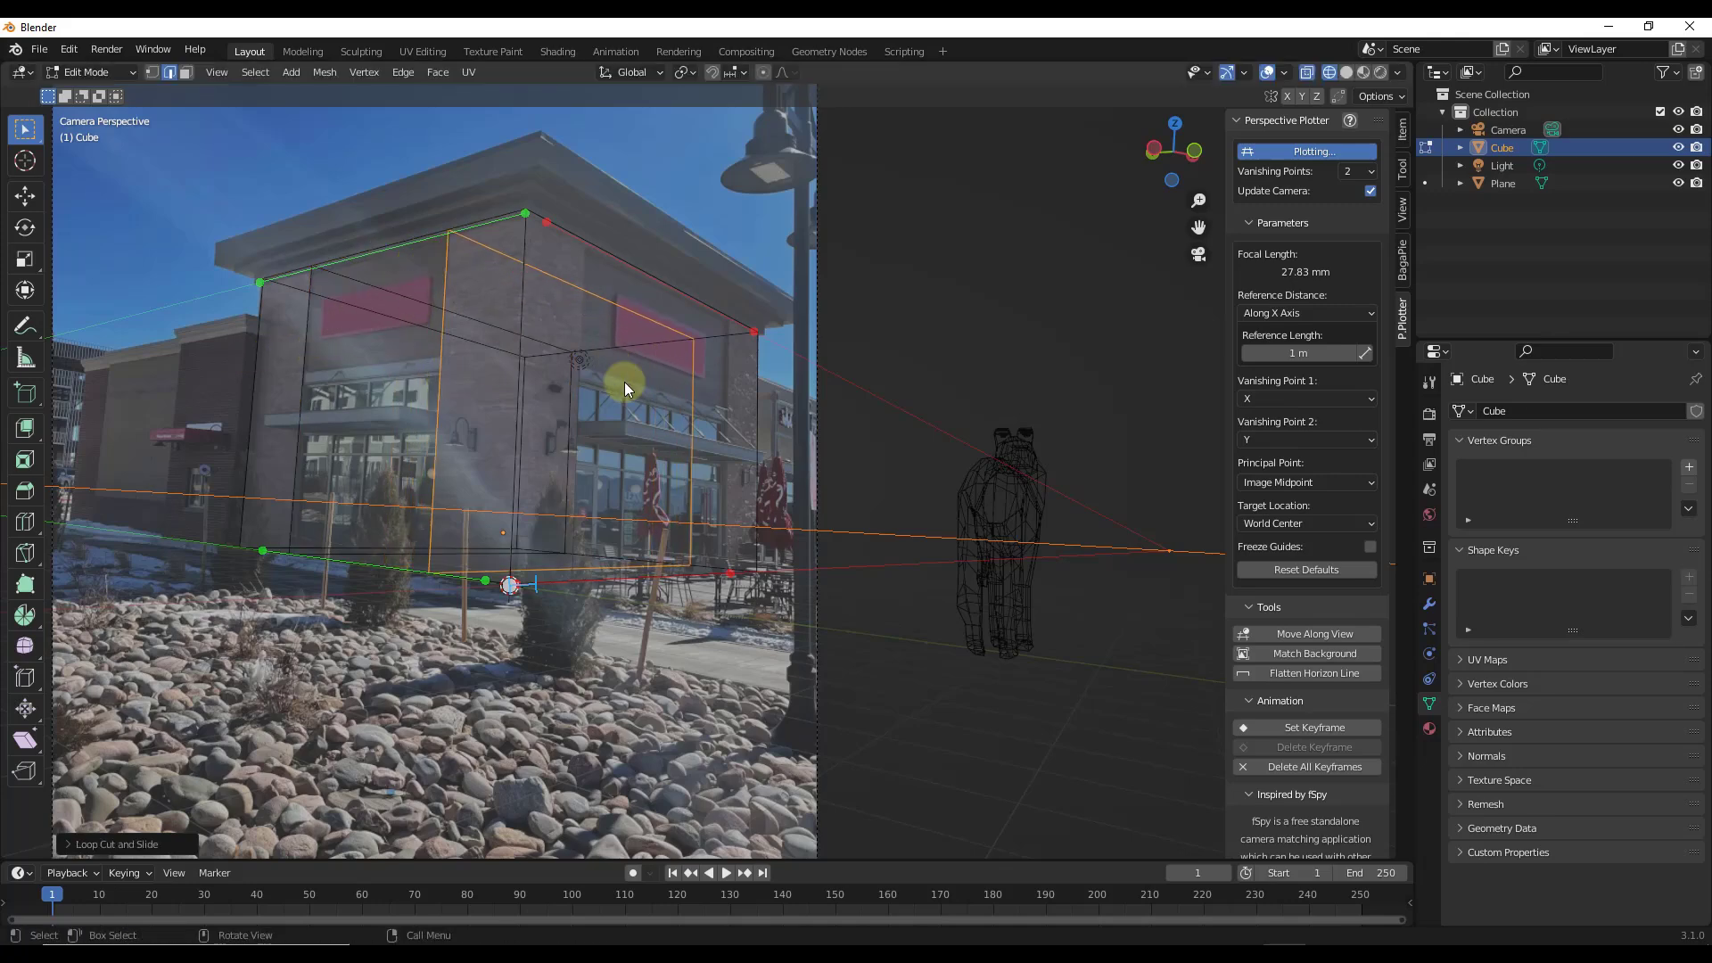
- Add two vertical loop cuts on the right wall, aligned with both sides of its recessed window section
click(589, 304)
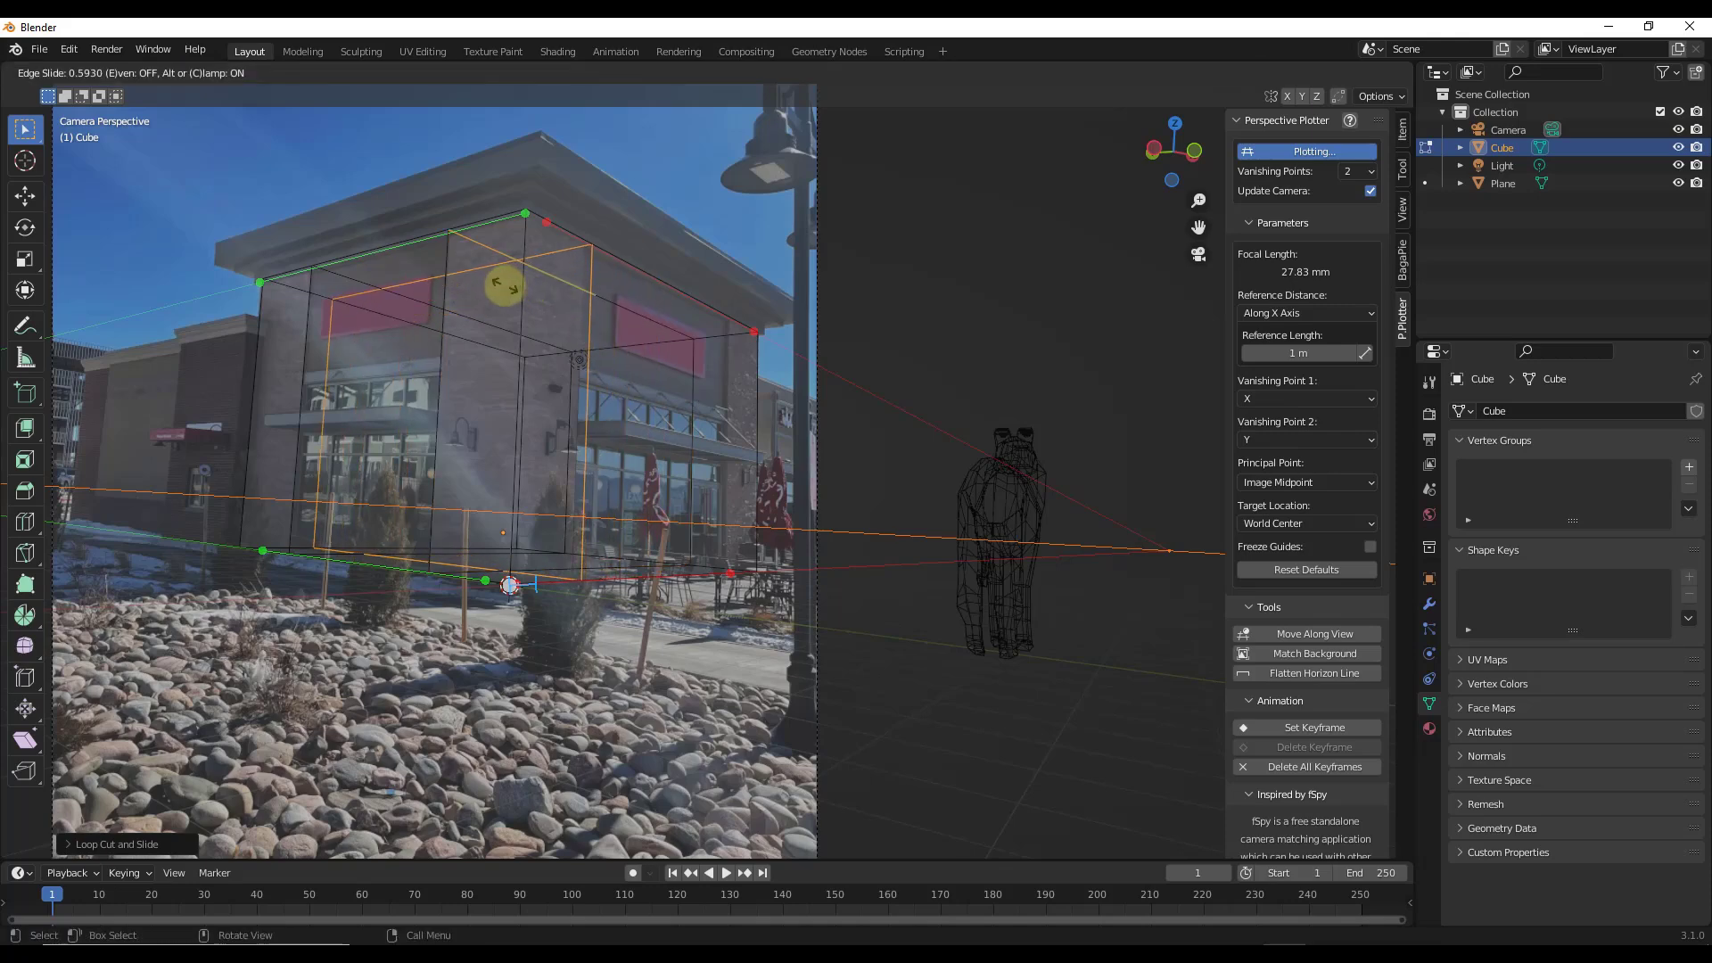
click(496, 284)
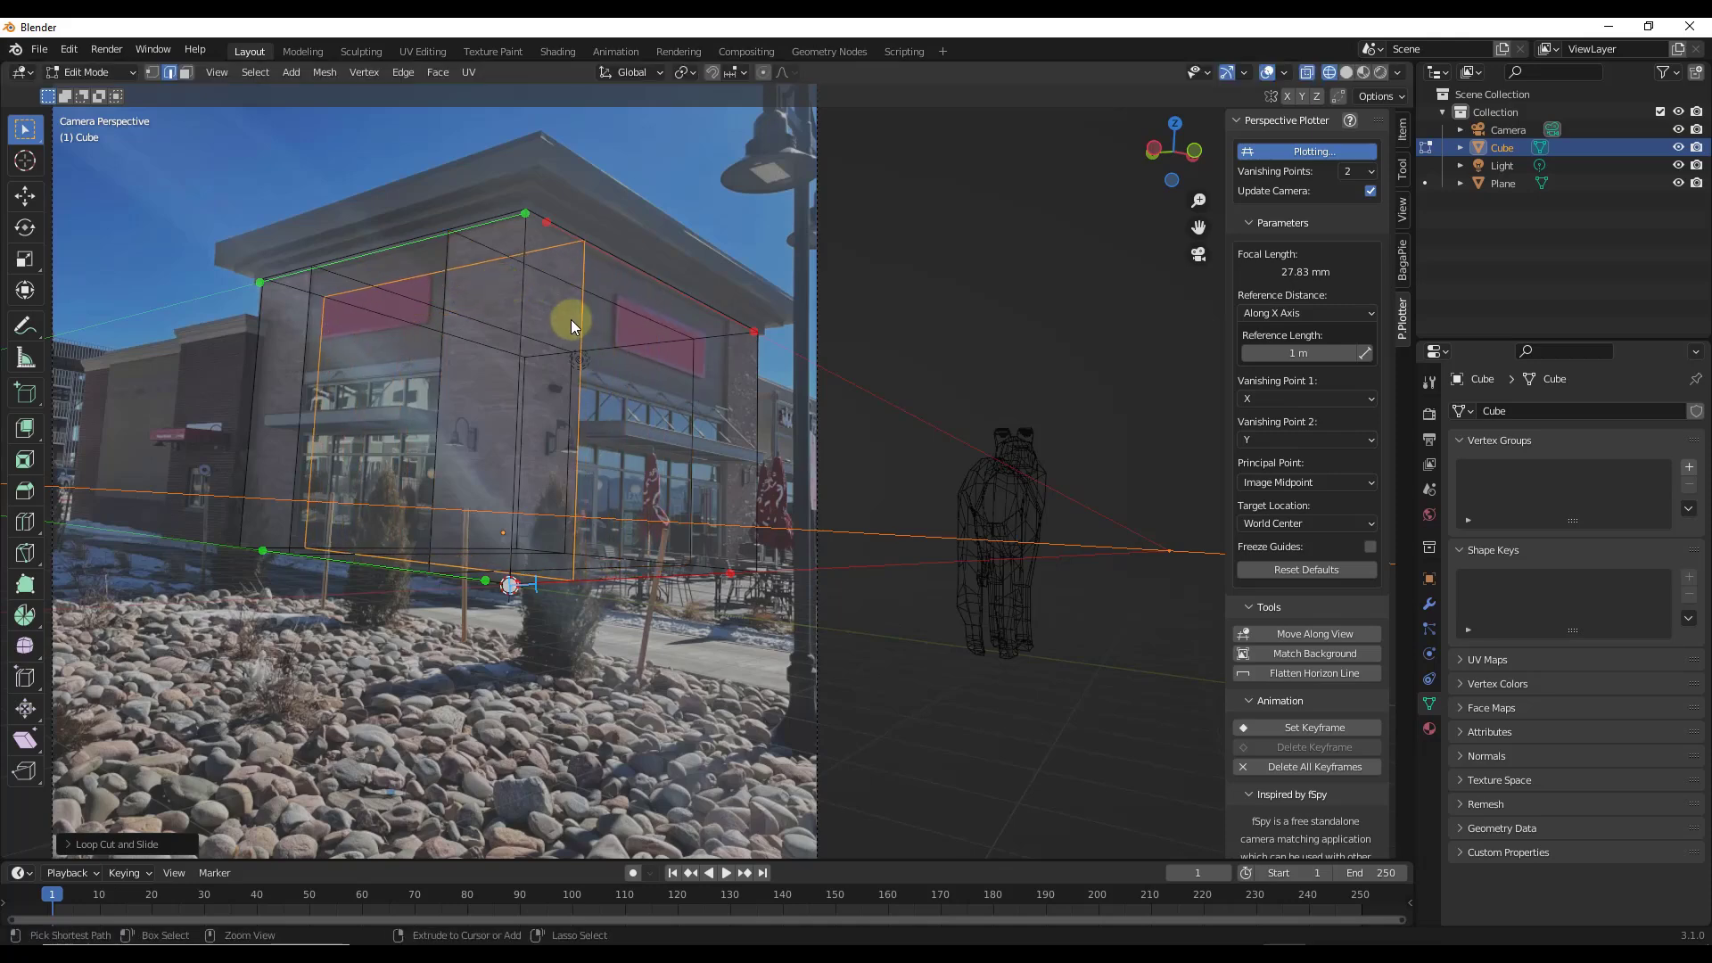
click(696, 301)
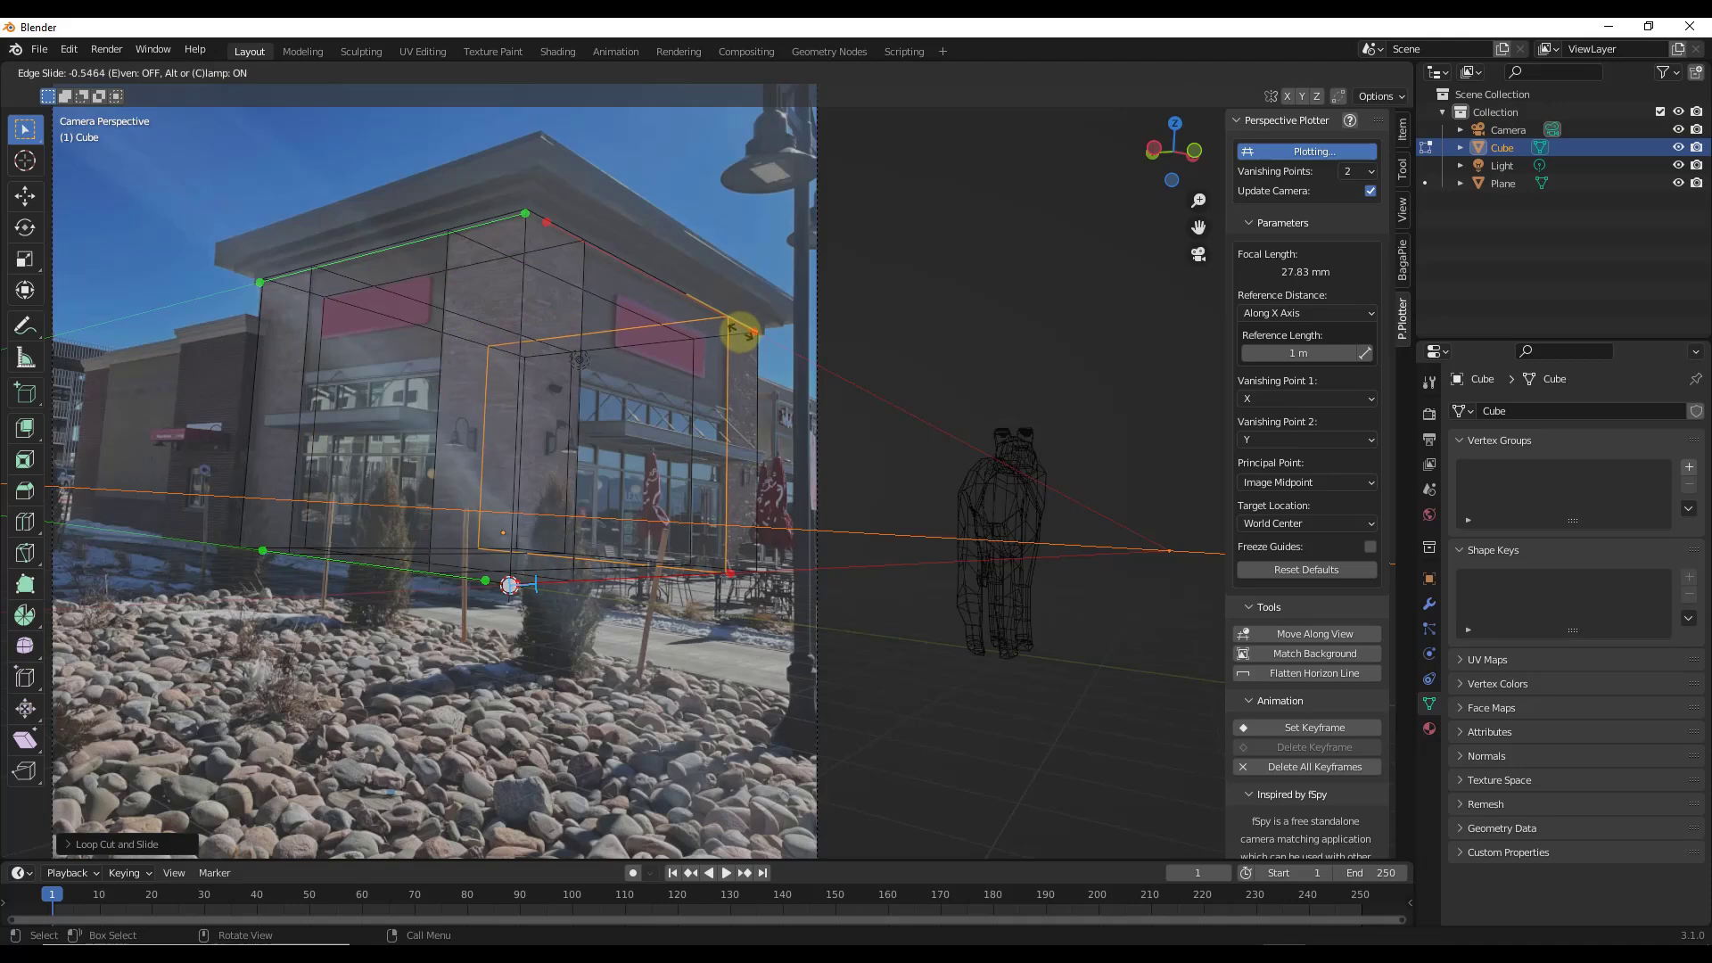
click(737, 333)
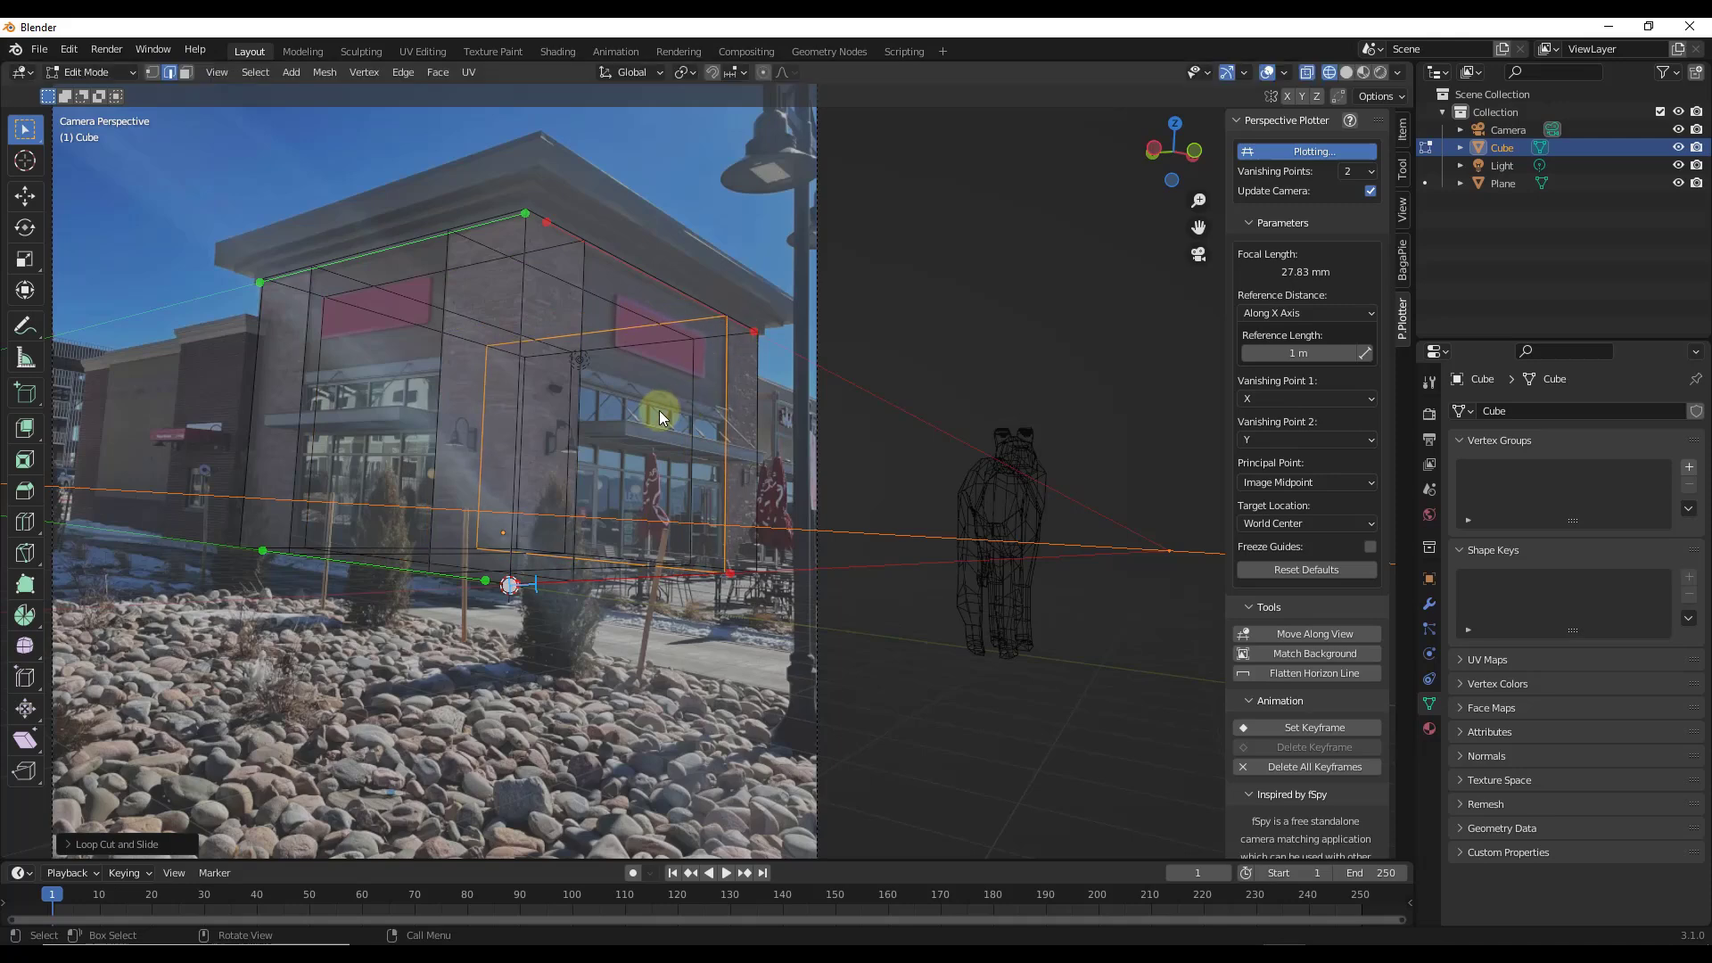
- Push the middle faces of the right and left walls slightly inward with Extrude Manifold to form the window recesses
click(660, 411)
key(3)
click(665, 425)
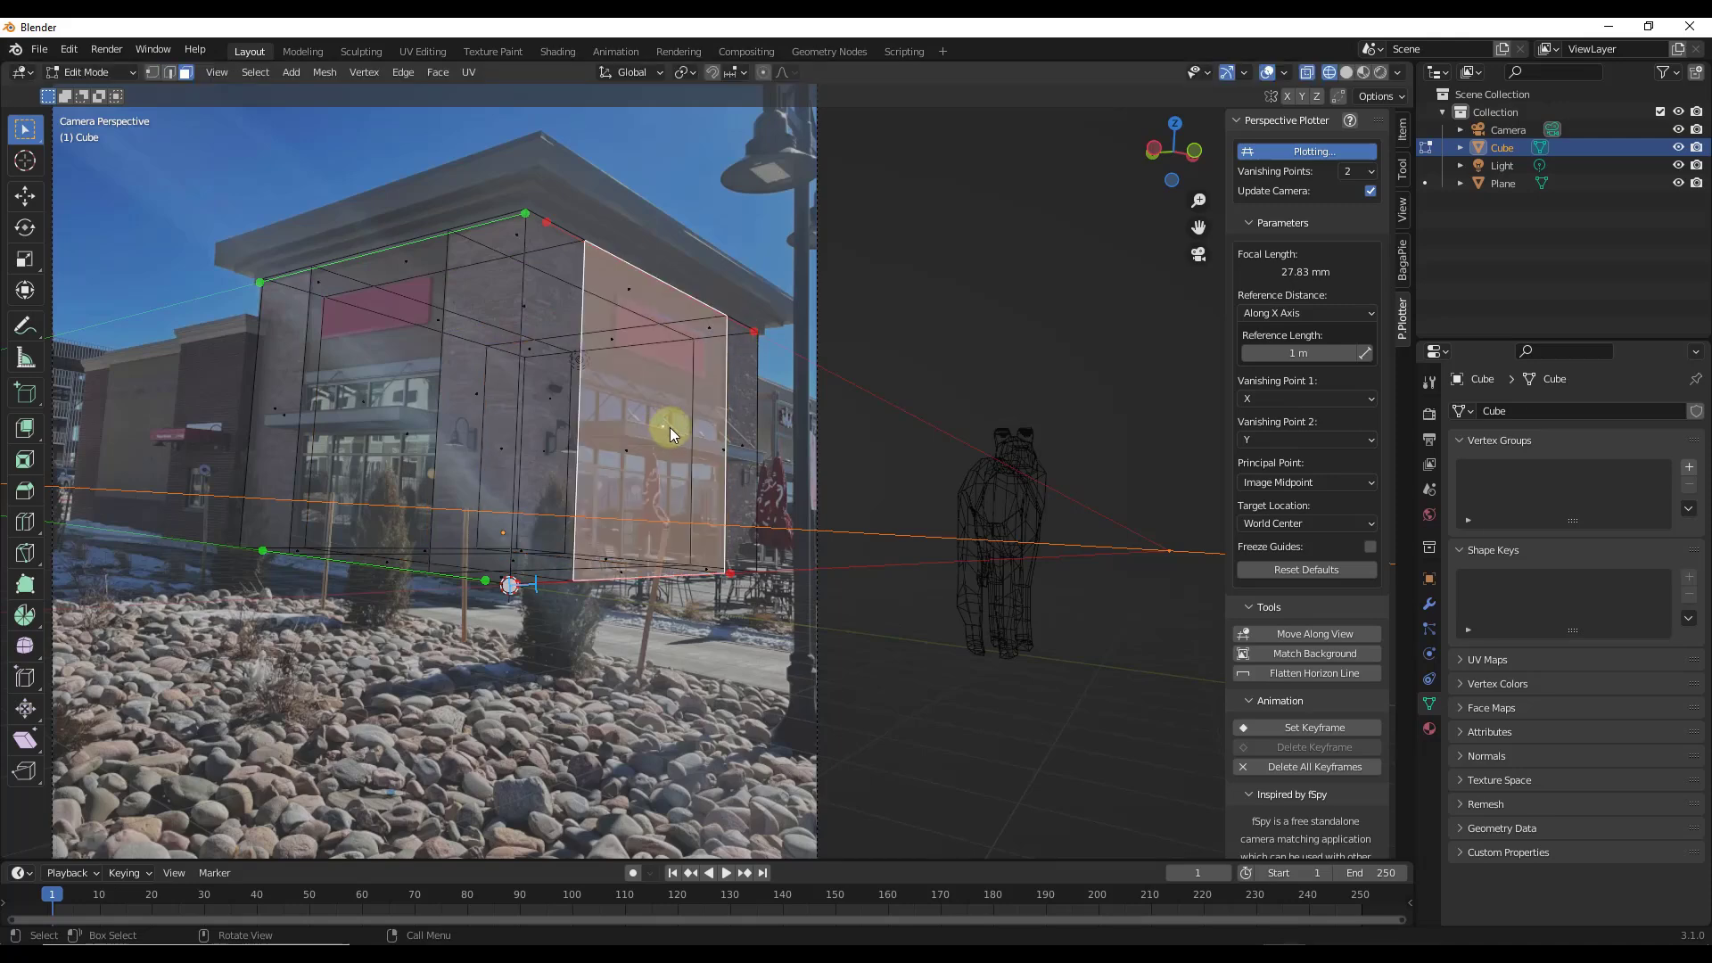
click(24, 428)
mouse_move(747, 428)
mouse_down()
mouse_move(707, 428)
mouse_move(736, 426)
mouse_up()
click(373, 392)
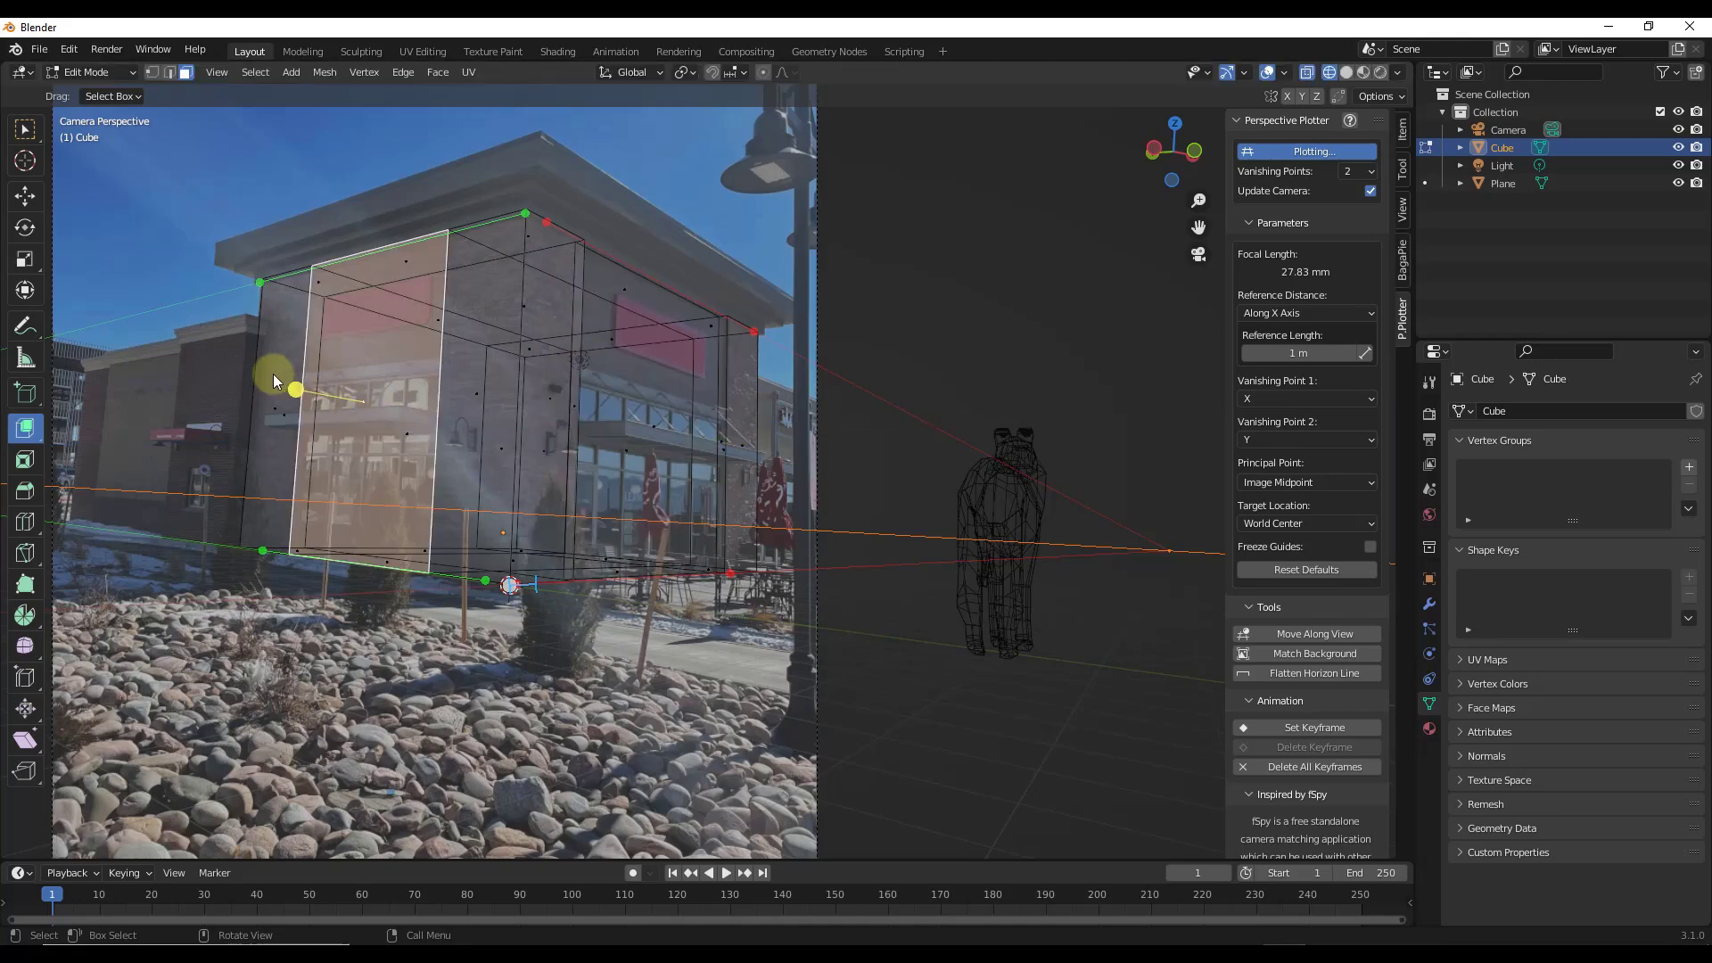
drag(296, 390, 308, 389)
- Examine the building model against the photo and from outside the camera, ending back in the camera view
scroll(521, 441, down, 3)
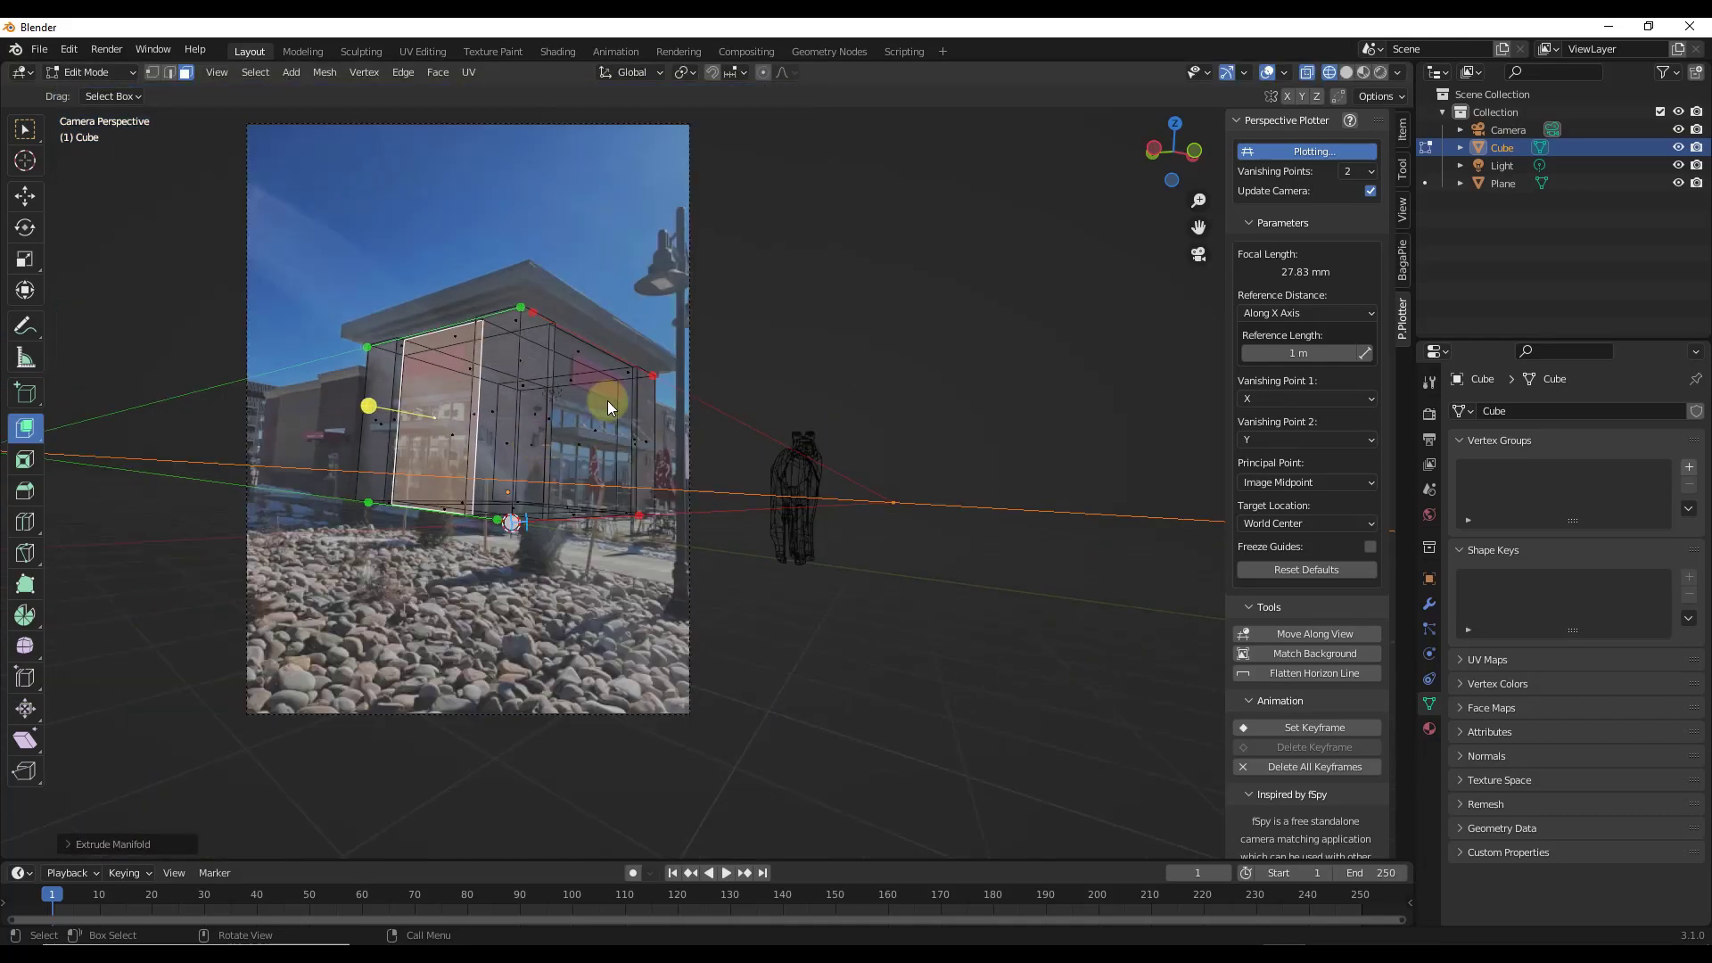
scroll(538, 410, up, 3)
scroll(480, 382, down, 2)
scroll(505, 312, up, 3)
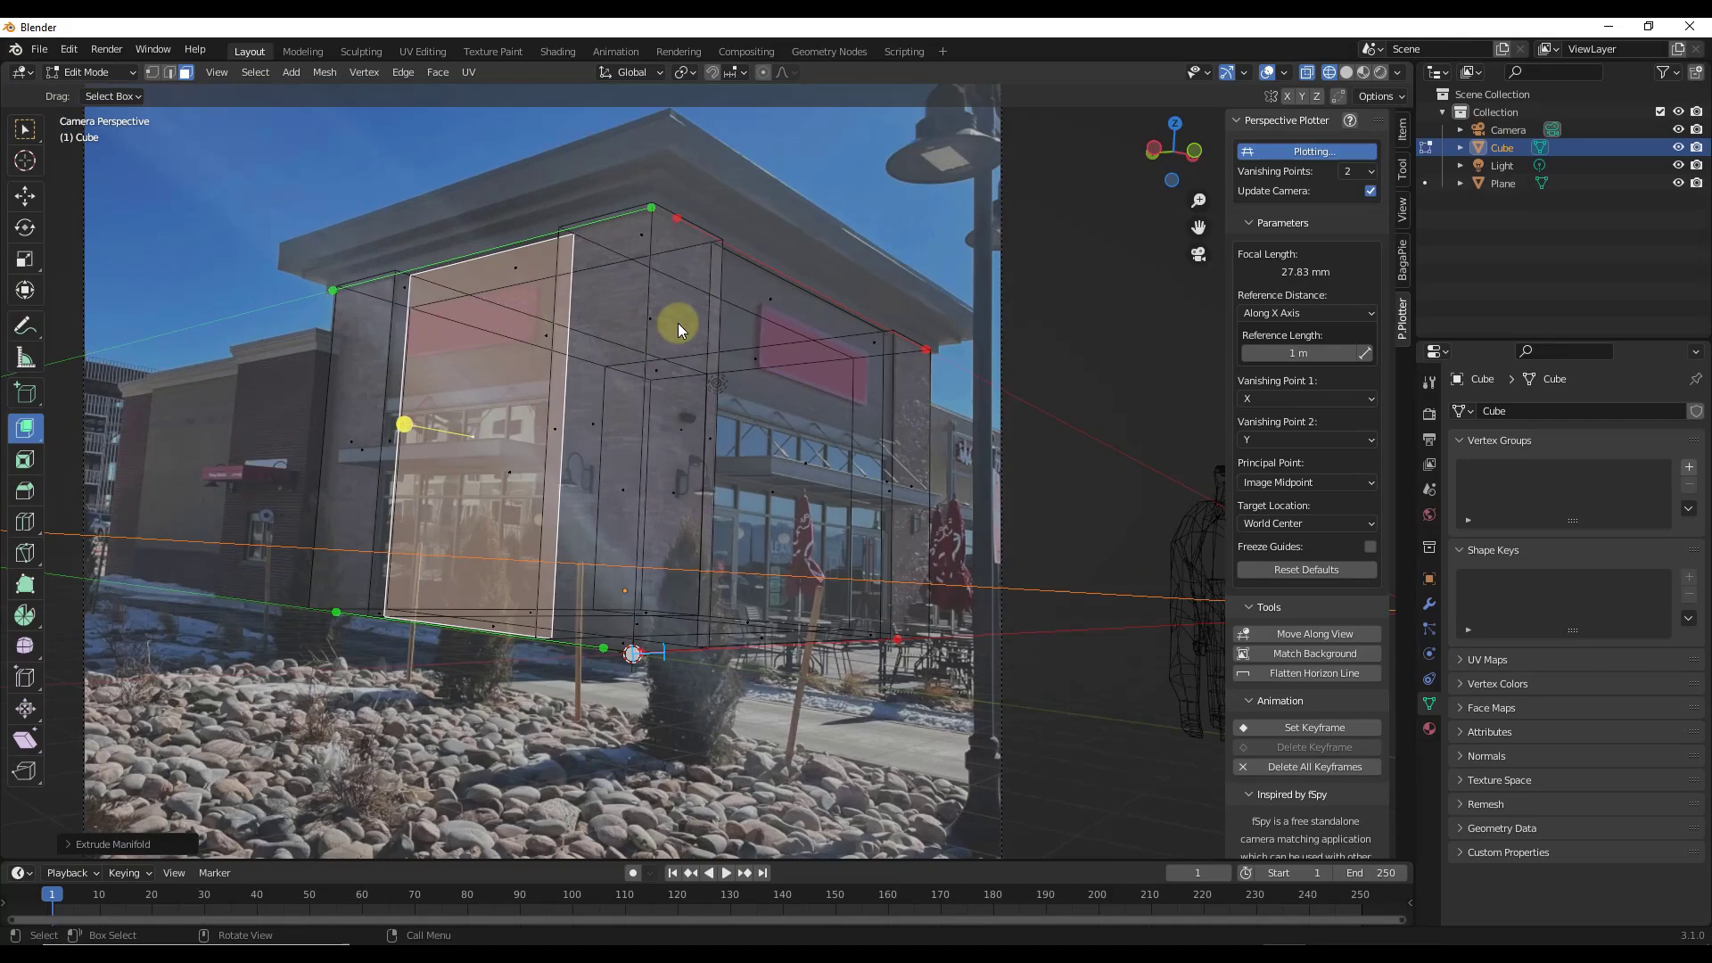
middle_drag(757, 330, 740, 387)
scroll(778, 398, down, 3)
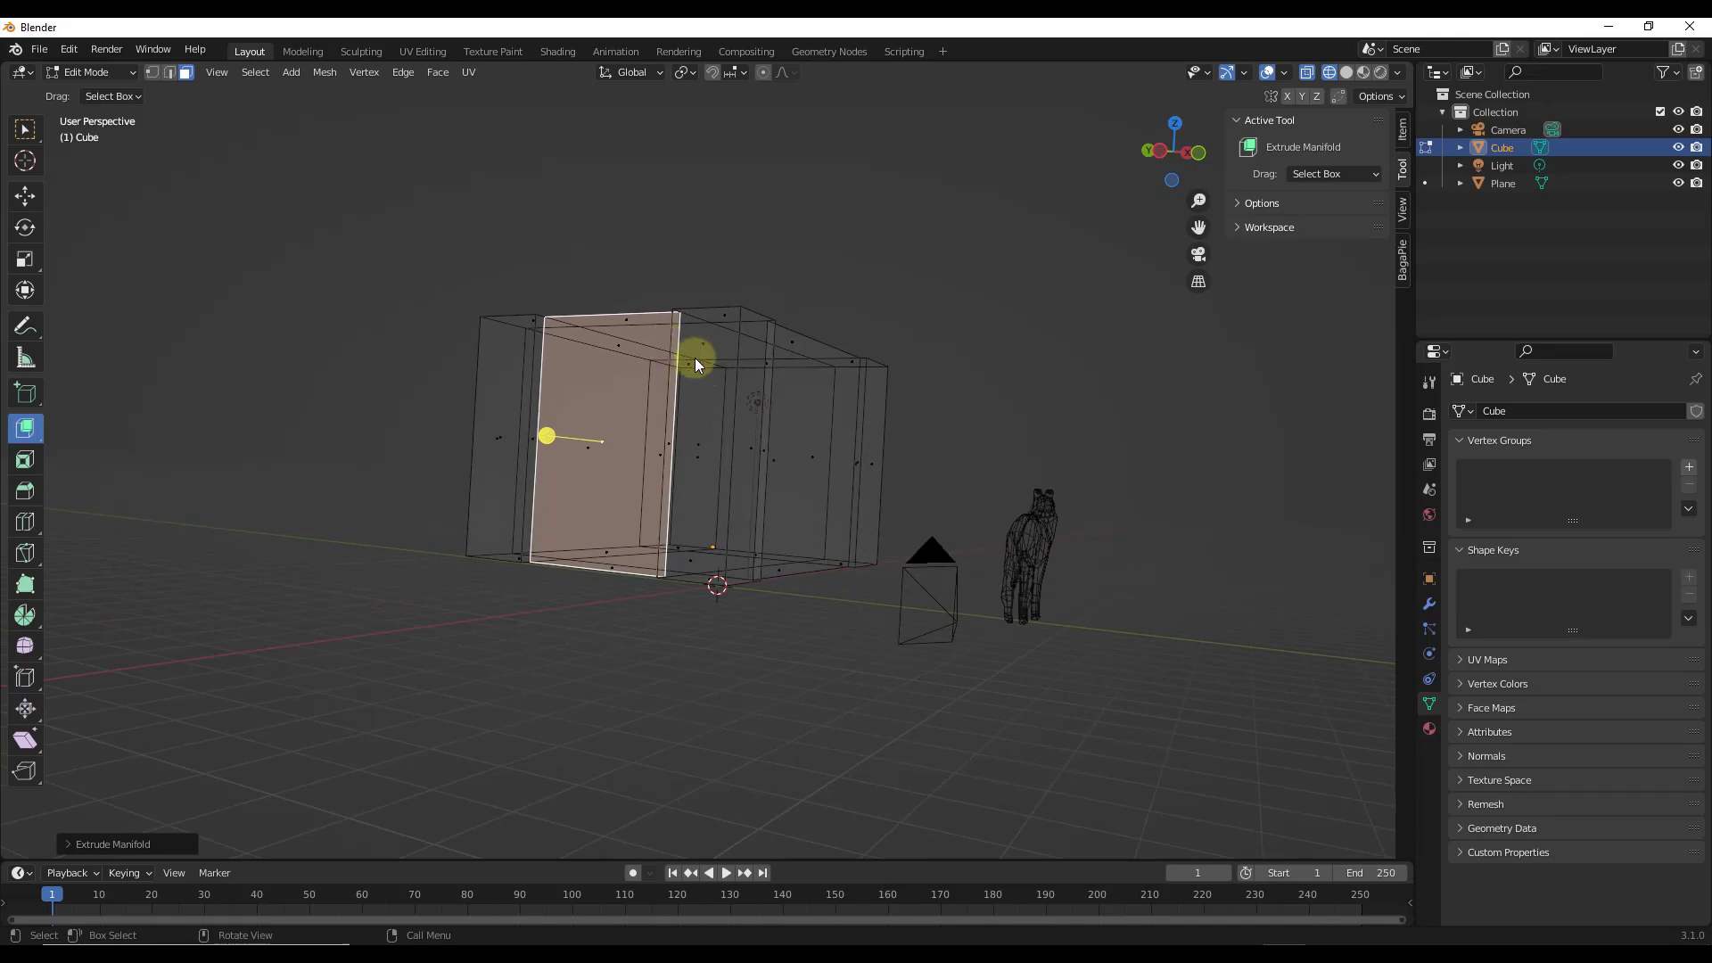
key(KP_0)
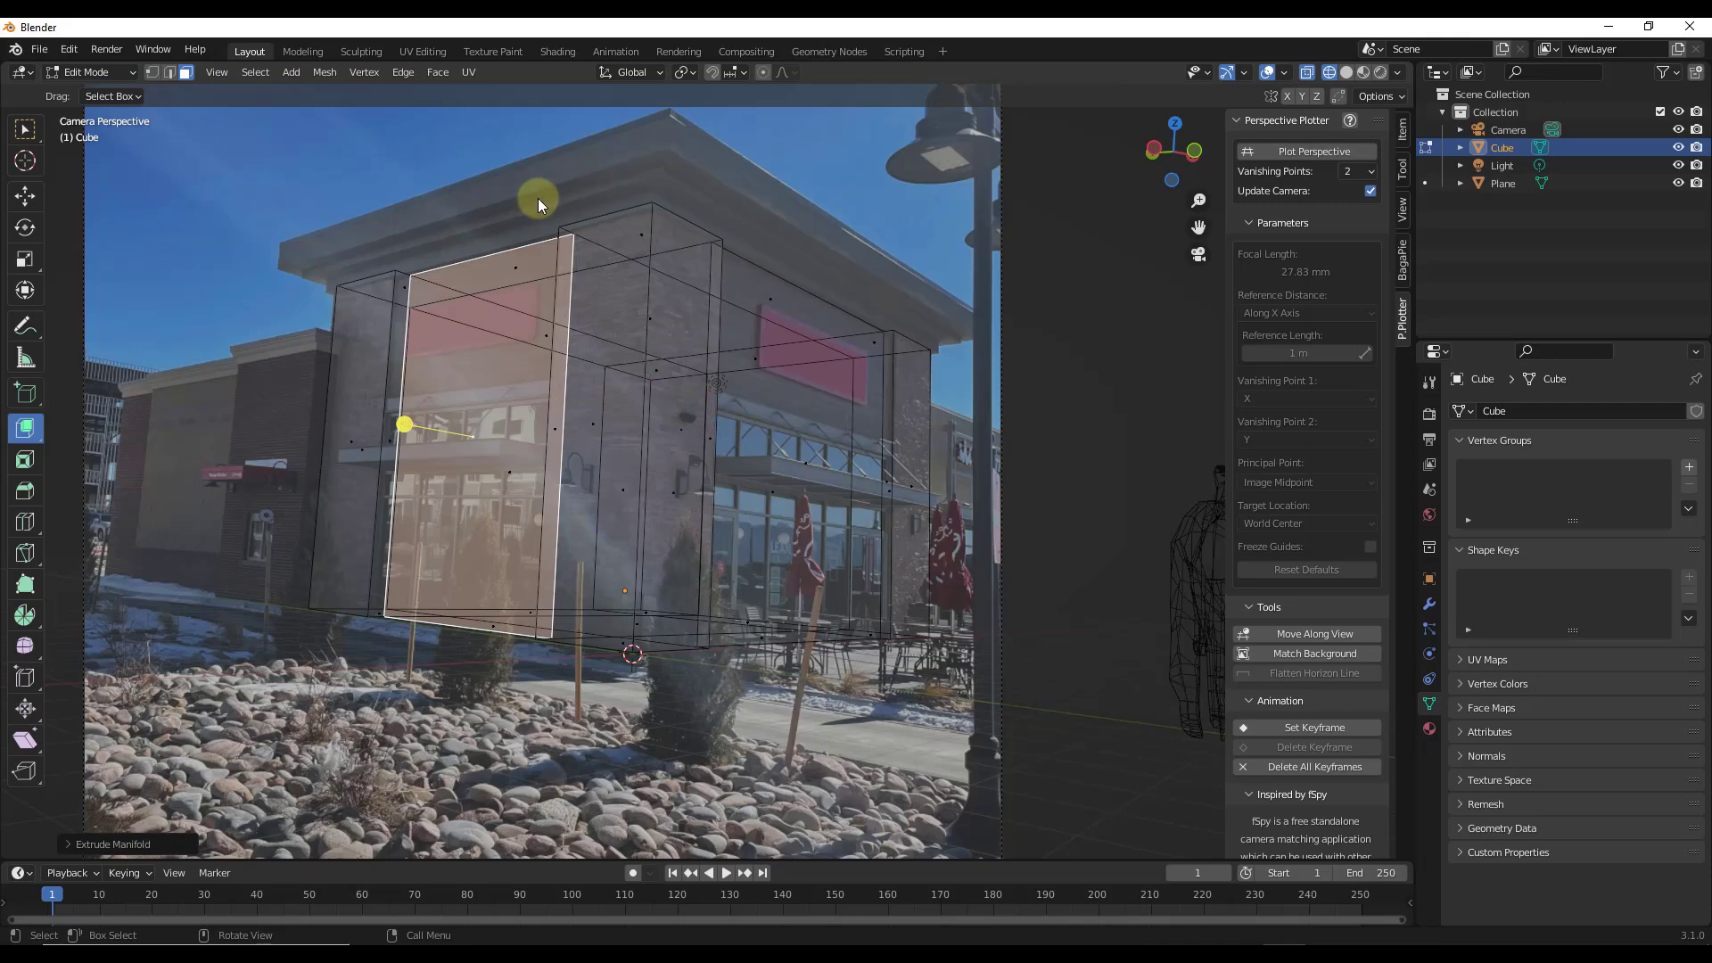
- Switch to the UV Editing workspace and show the building model in wireframe through the camera
click(422, 51)
scroll(971, 369, down, 6)
middle_drag(1199, 350, 1234, 387)
scroll(1235, 386, up, 3)
key(KP_0)
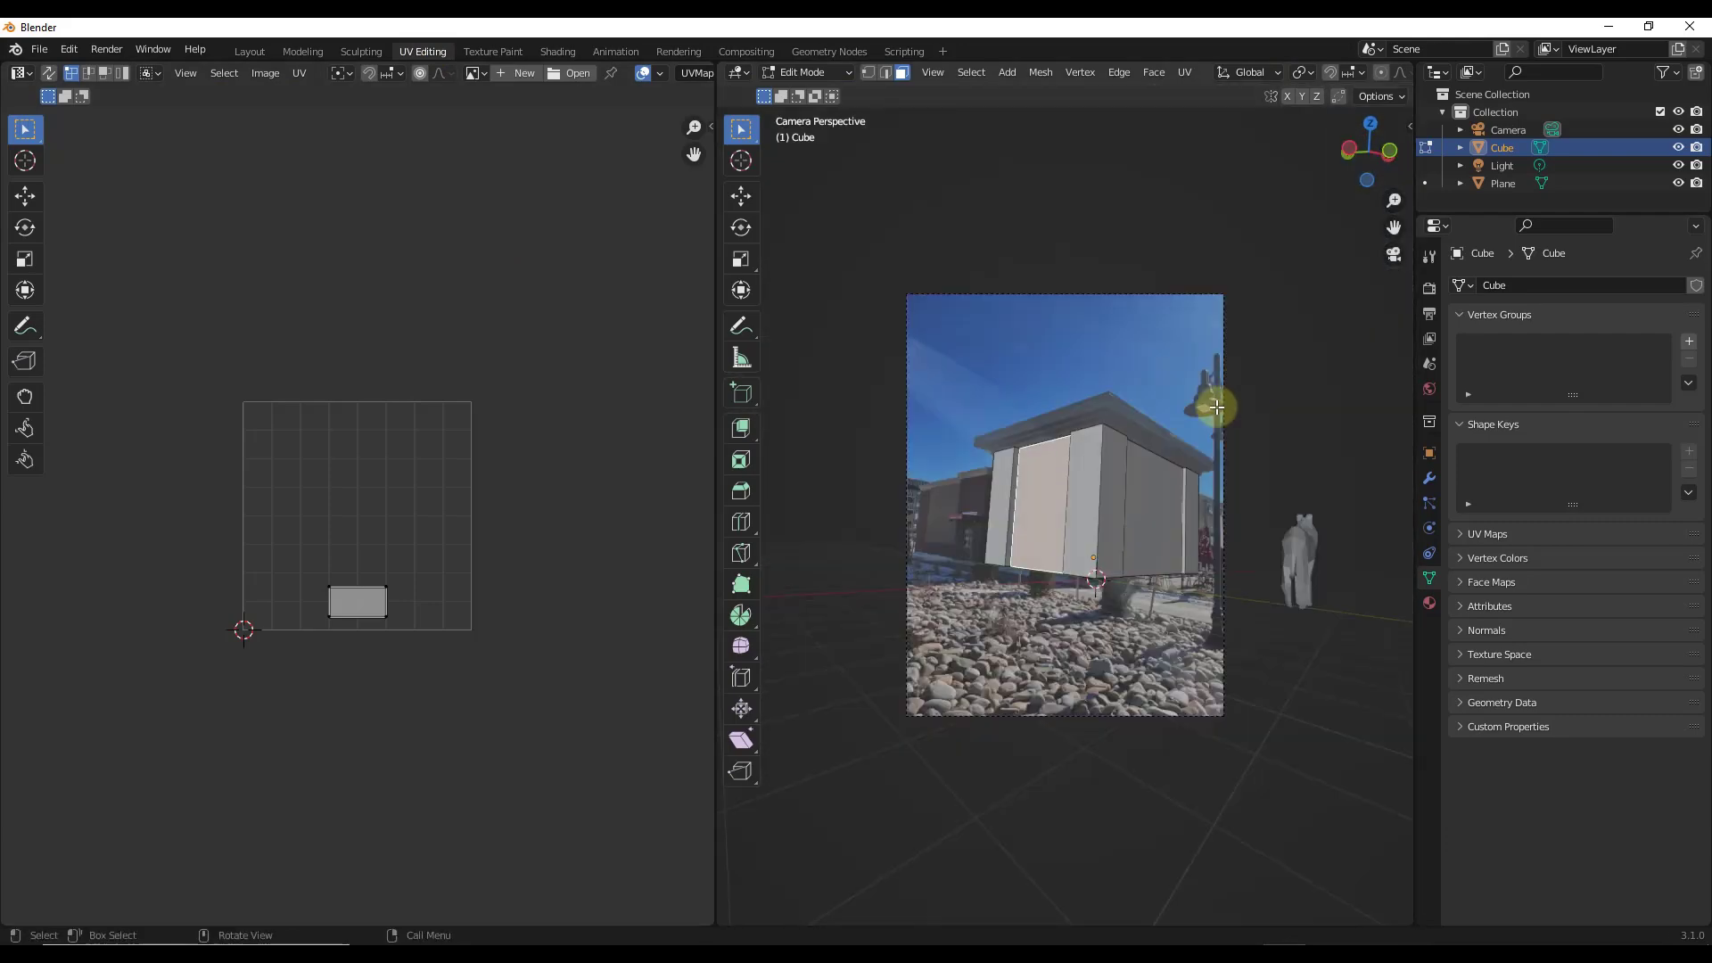
scroll(1219, 398, up, 3)
scroll(1010, 516, up, 1)
scroll(1027, 531, down, 1)
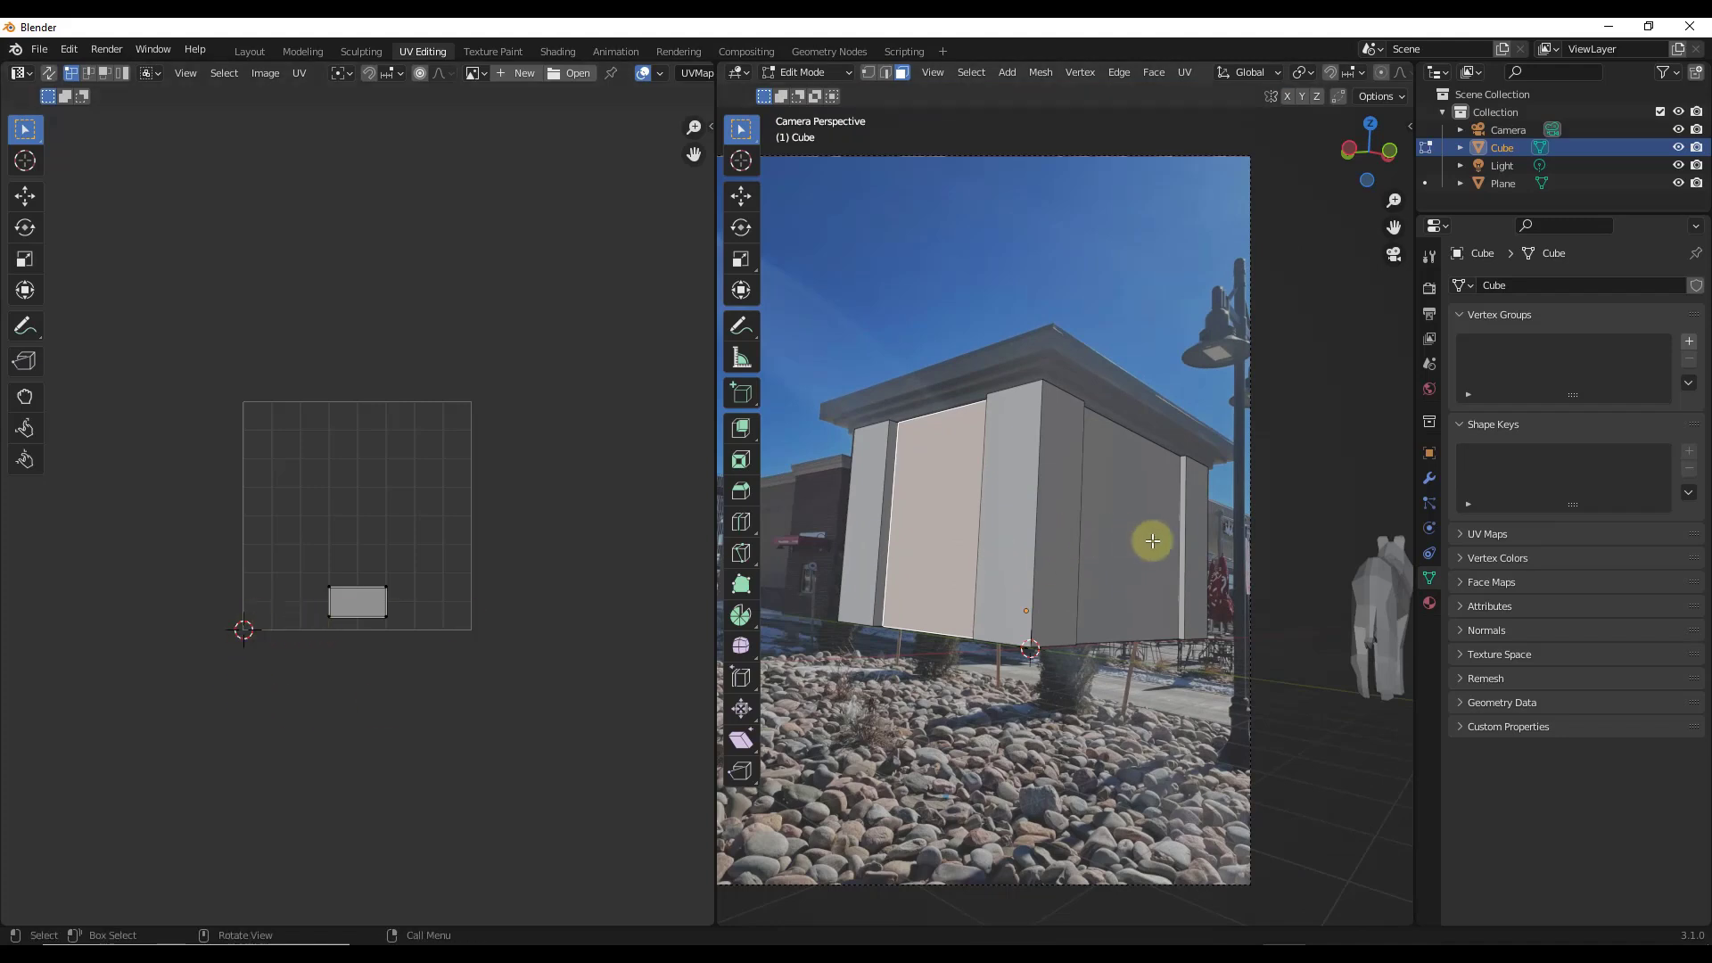
key(z)
click(826, 498)
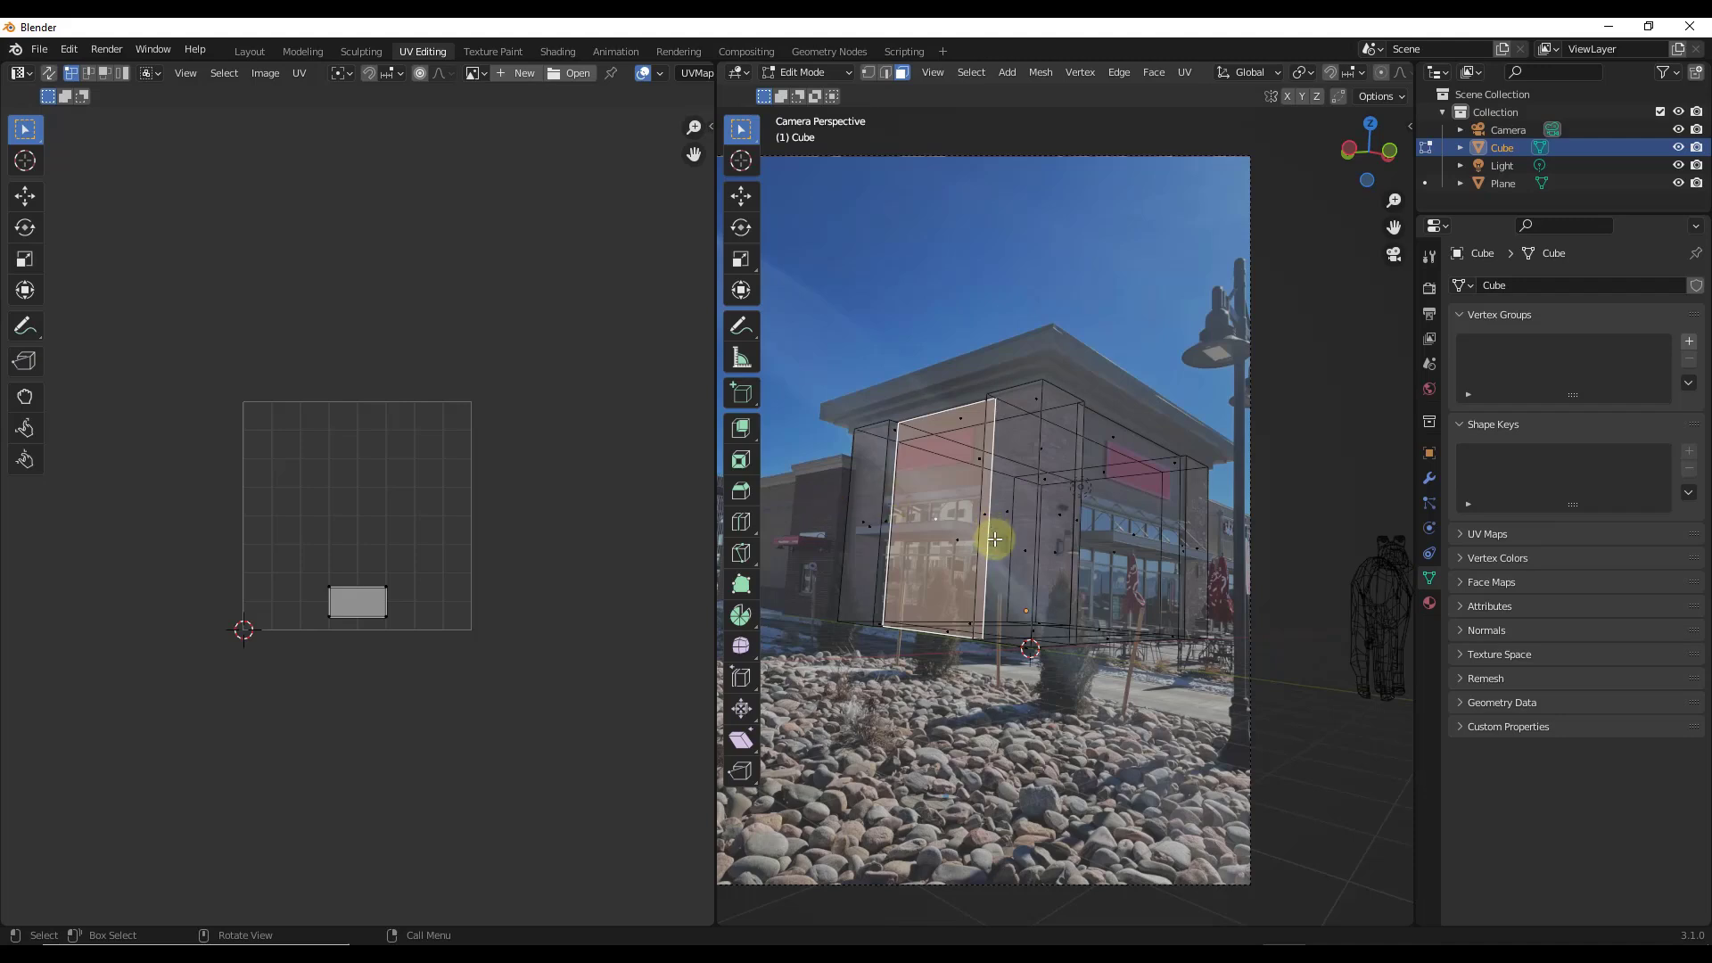
- Give the building model a new material with the building photo as an image texture feeding the Principled BSDF's Base Color
click(1429, 605)
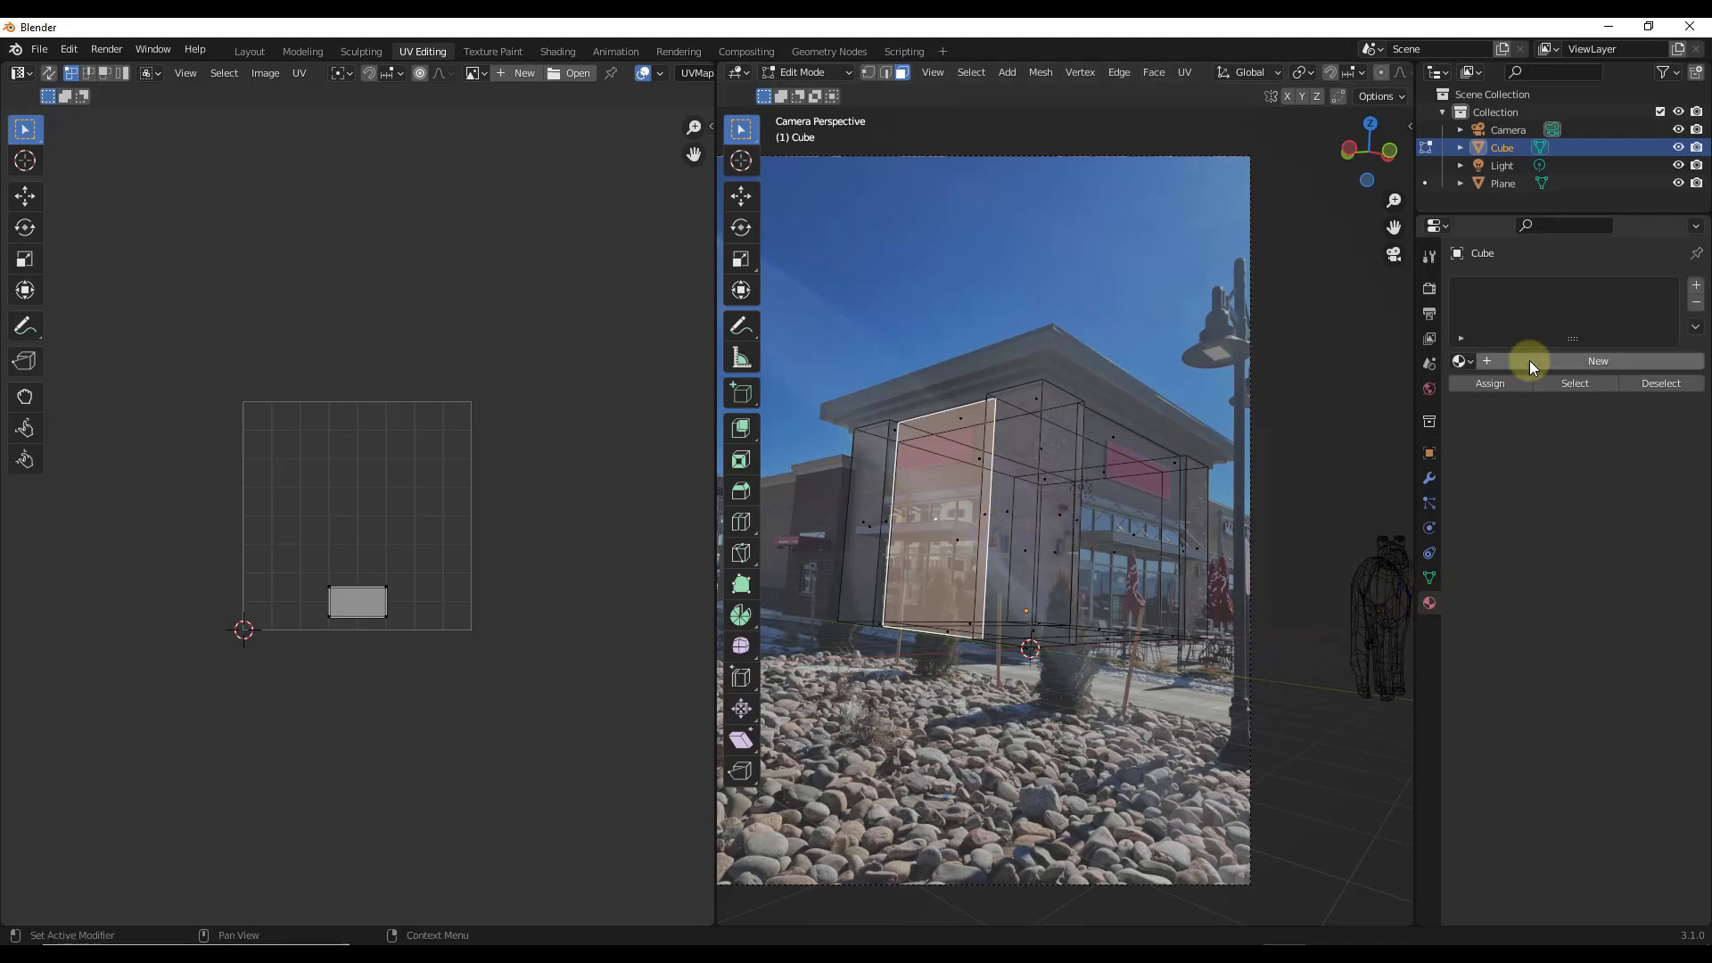
click(557, 54)
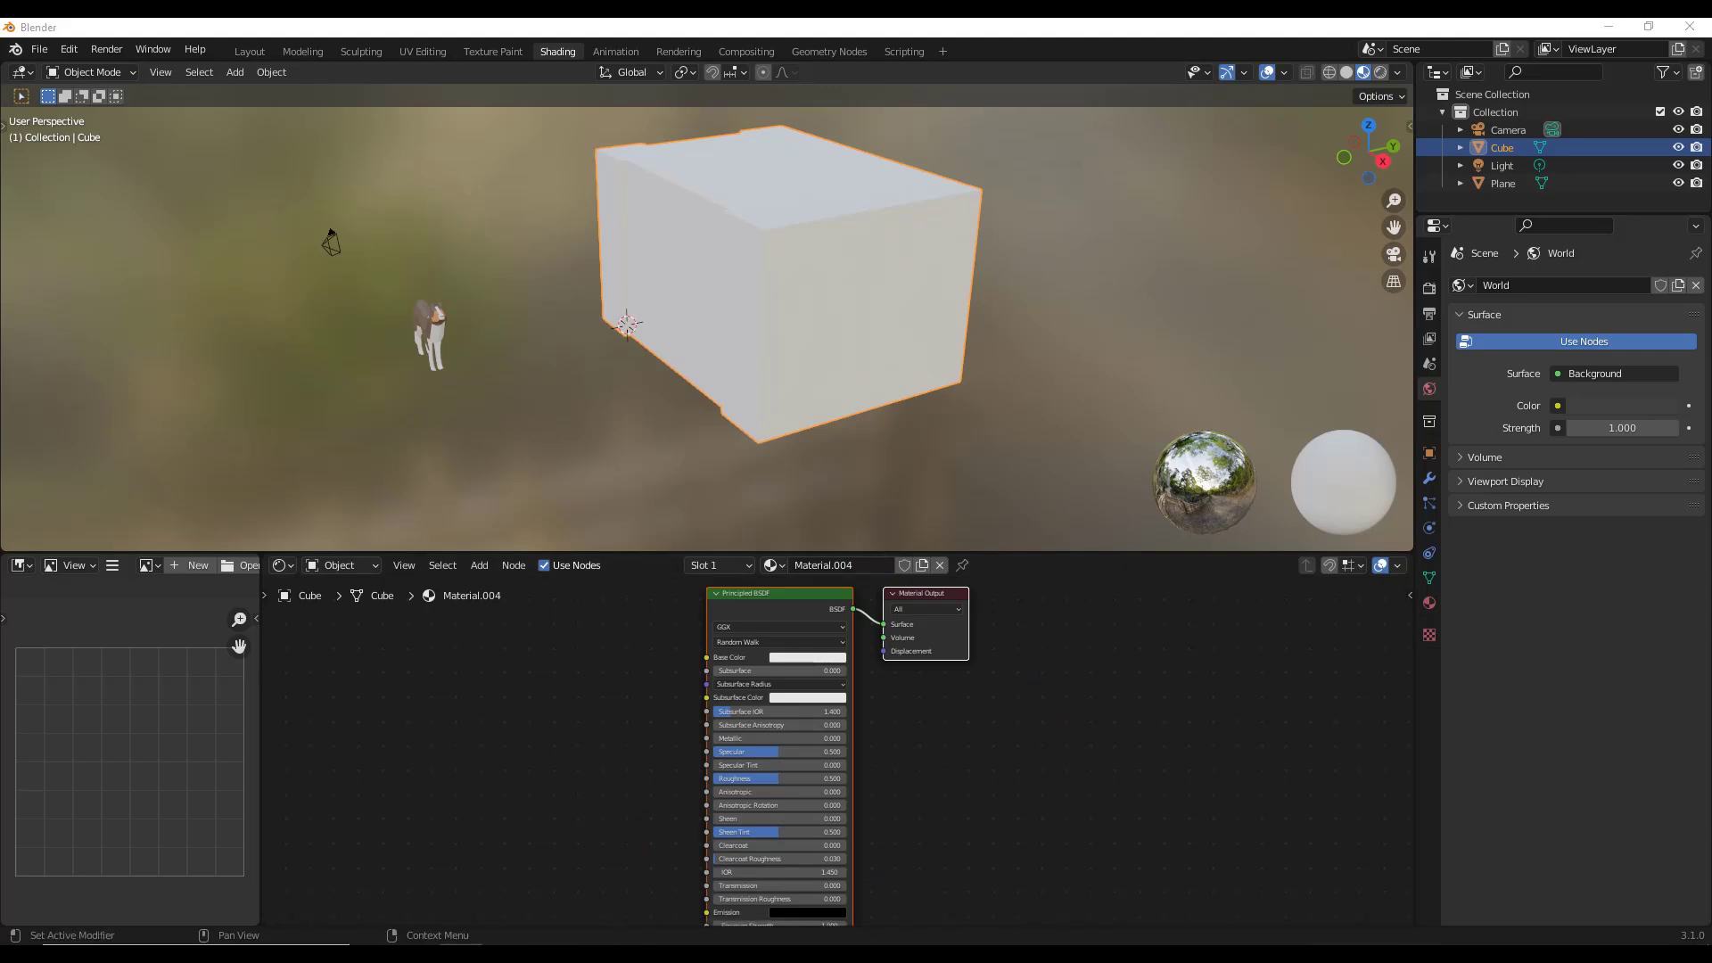
drag(1041, 515, 516, 723)
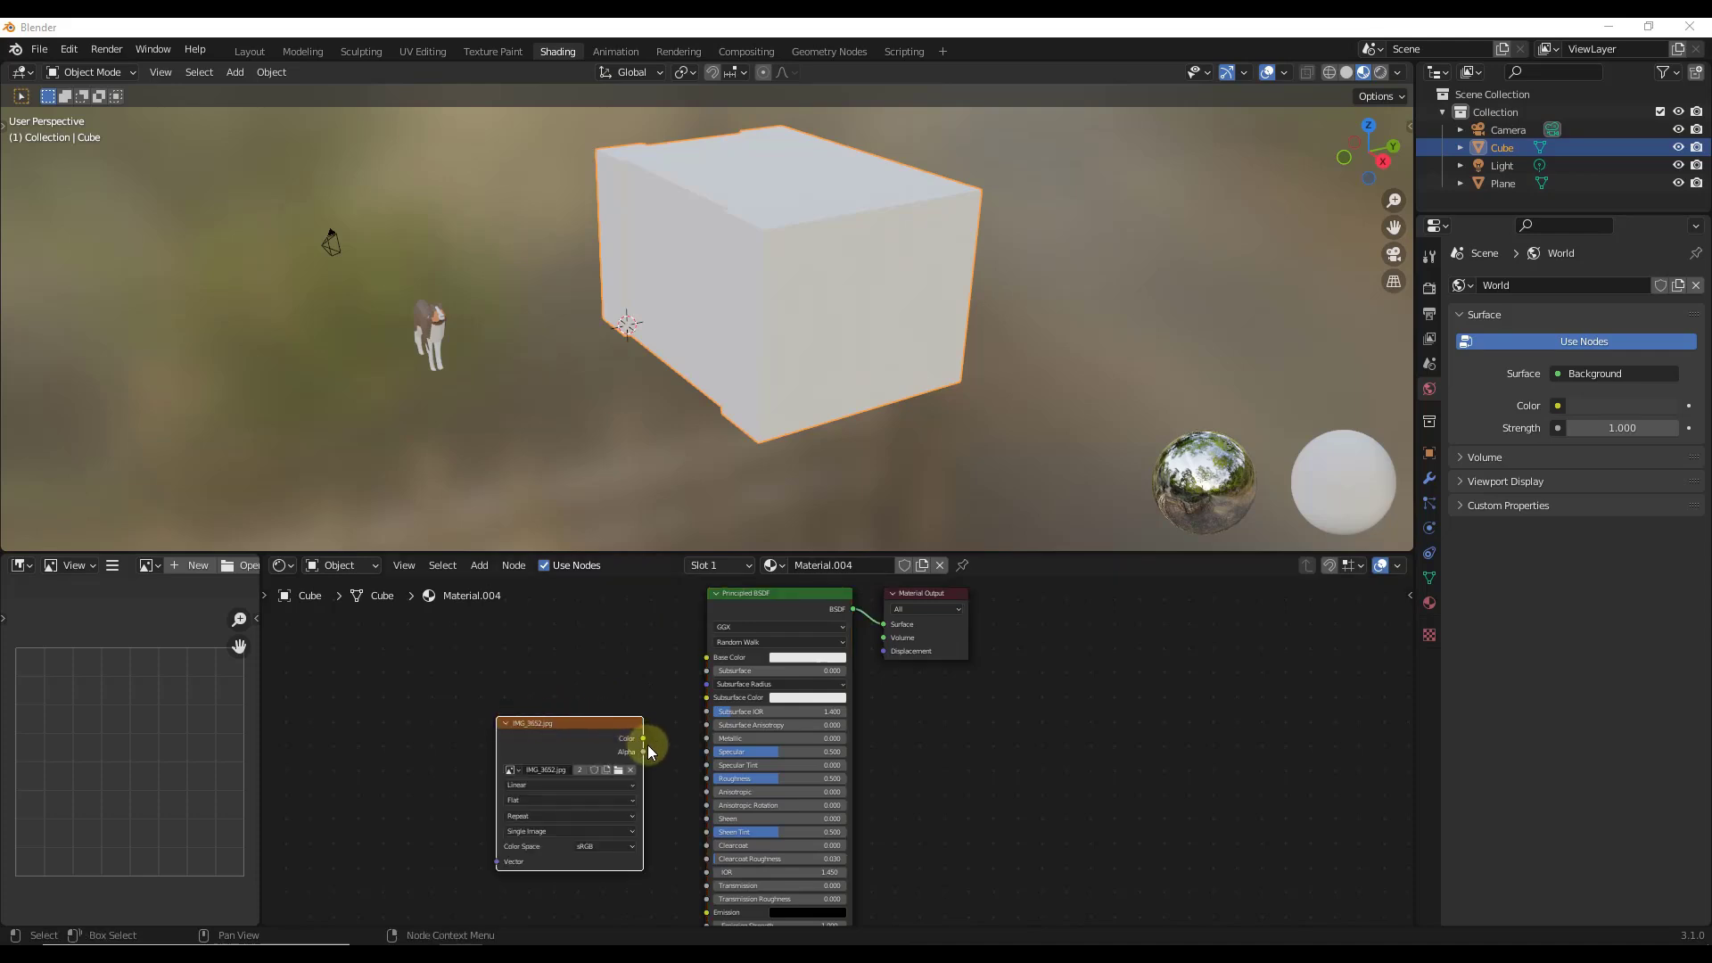
drag(643, 739, 706, 658)
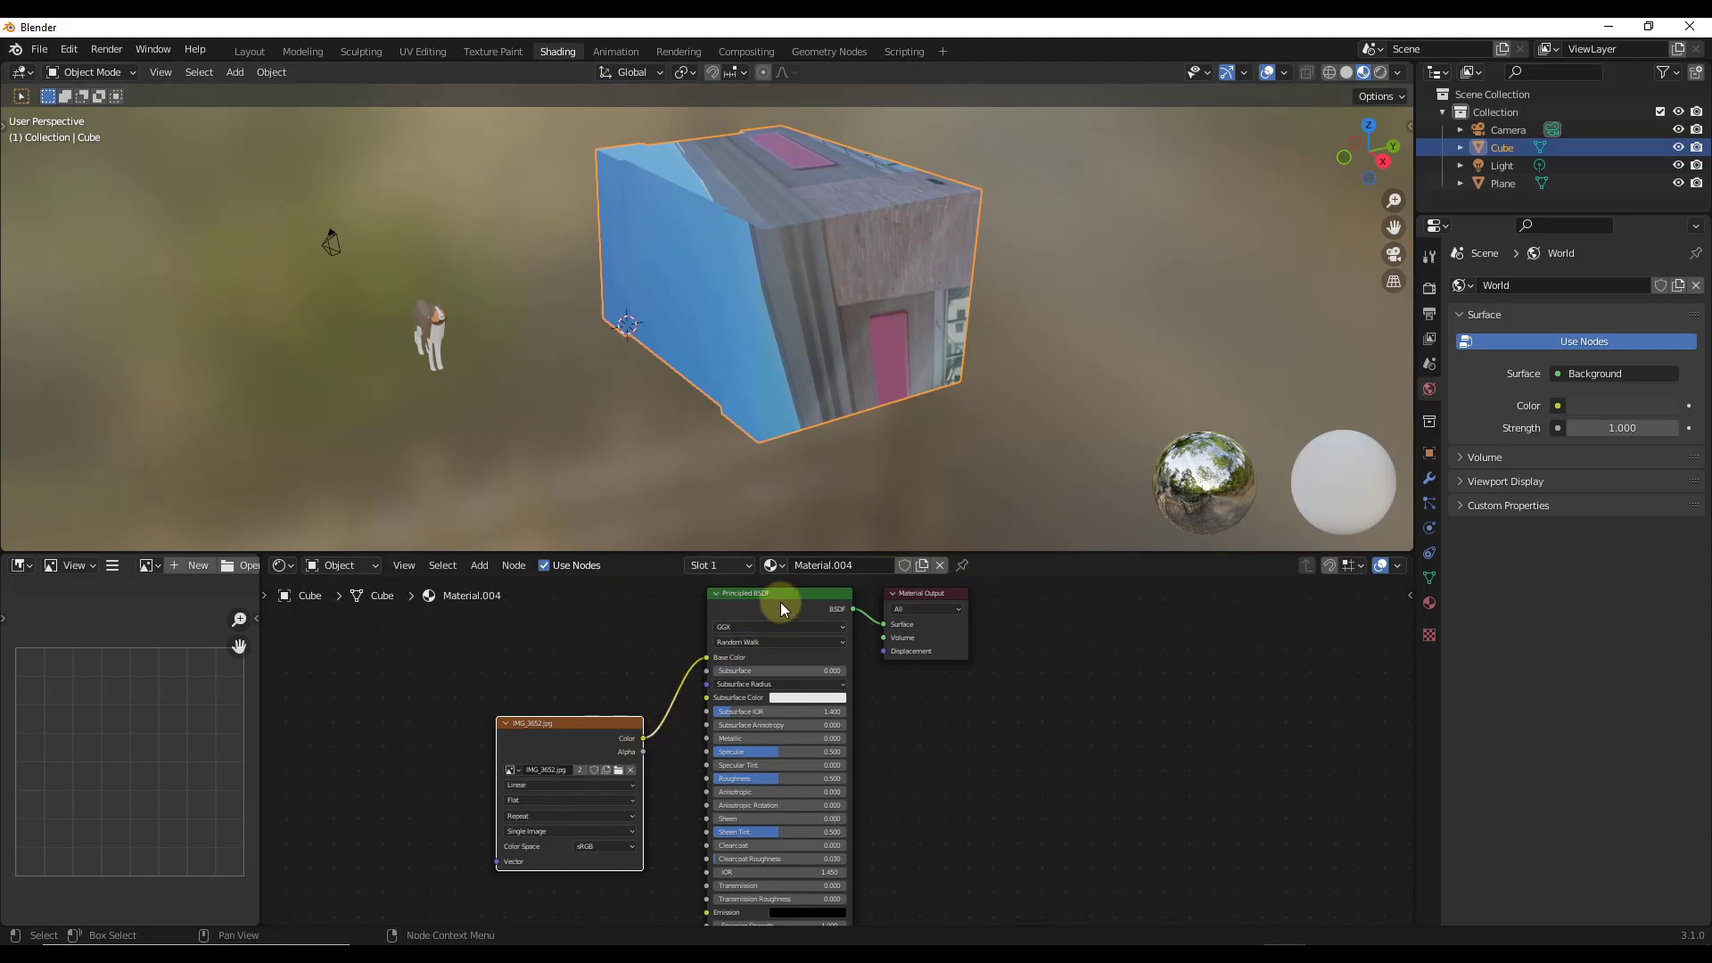
- Move the image texture node away from the Principled BSDF and set the building material's Roughness to 1.000
drag(559, 731, 498, 685)
mouse_move(764, 777)
mouse_down()
mouse_move(726, 776)
mouse_move(846, 781)
mouse_up()
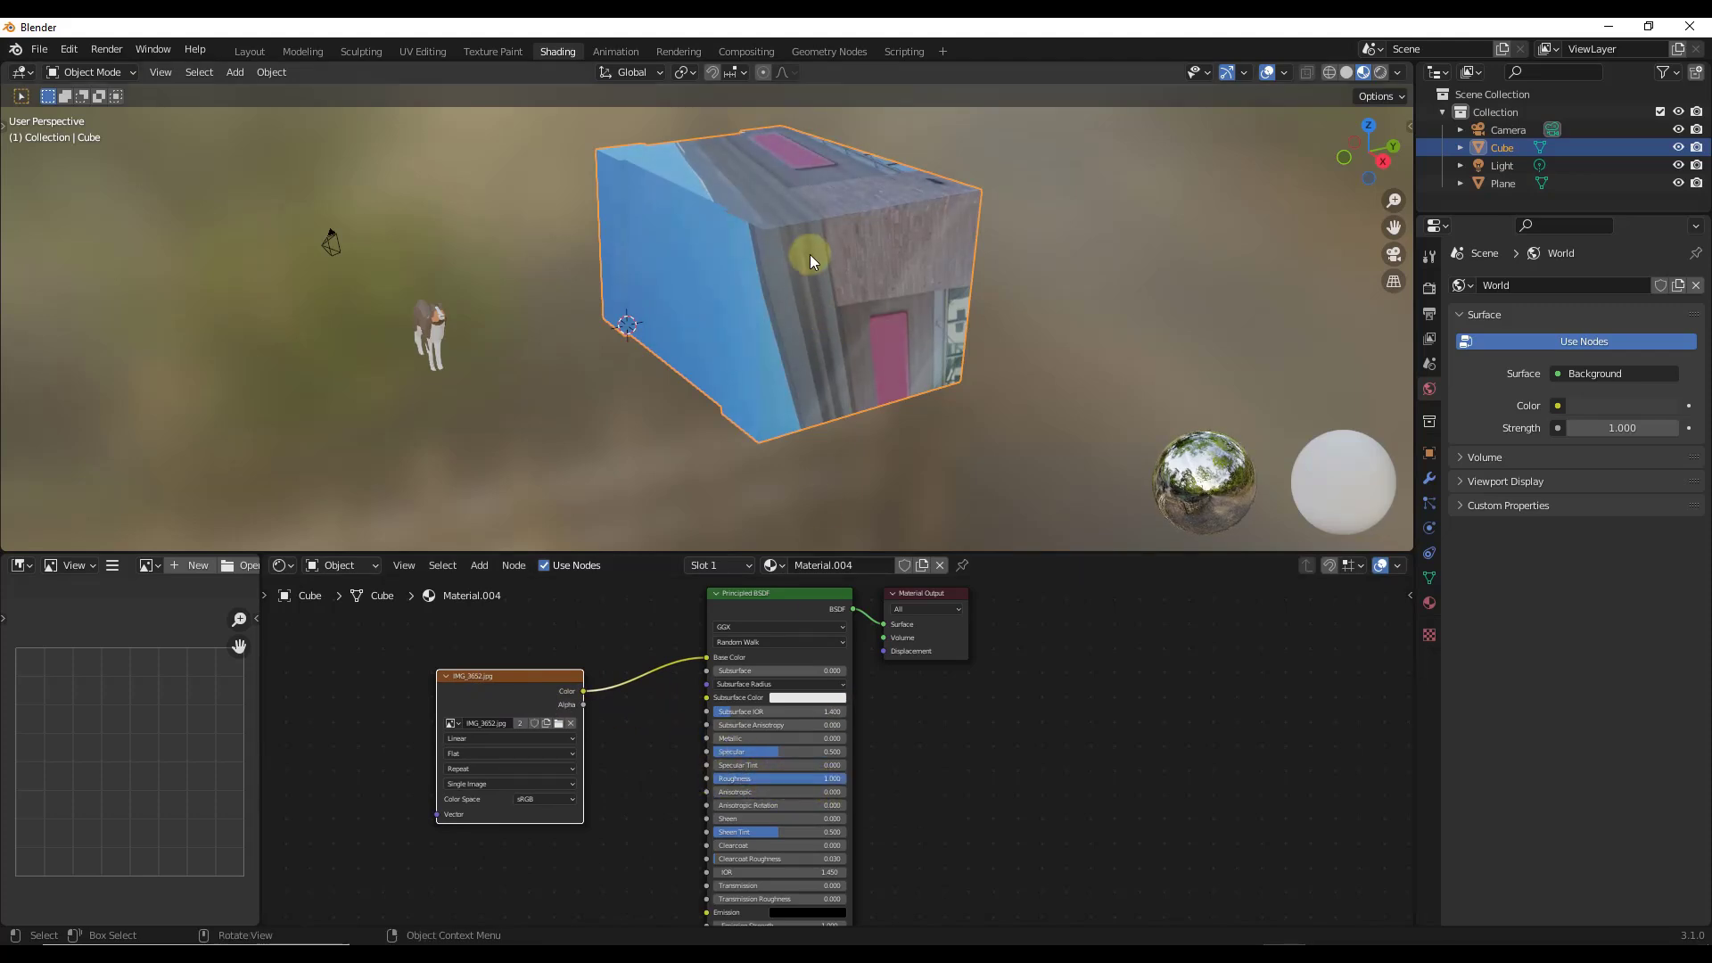
- Display the building model in Material Preview outside the camera view in the Layout workspace
click(430, 51)
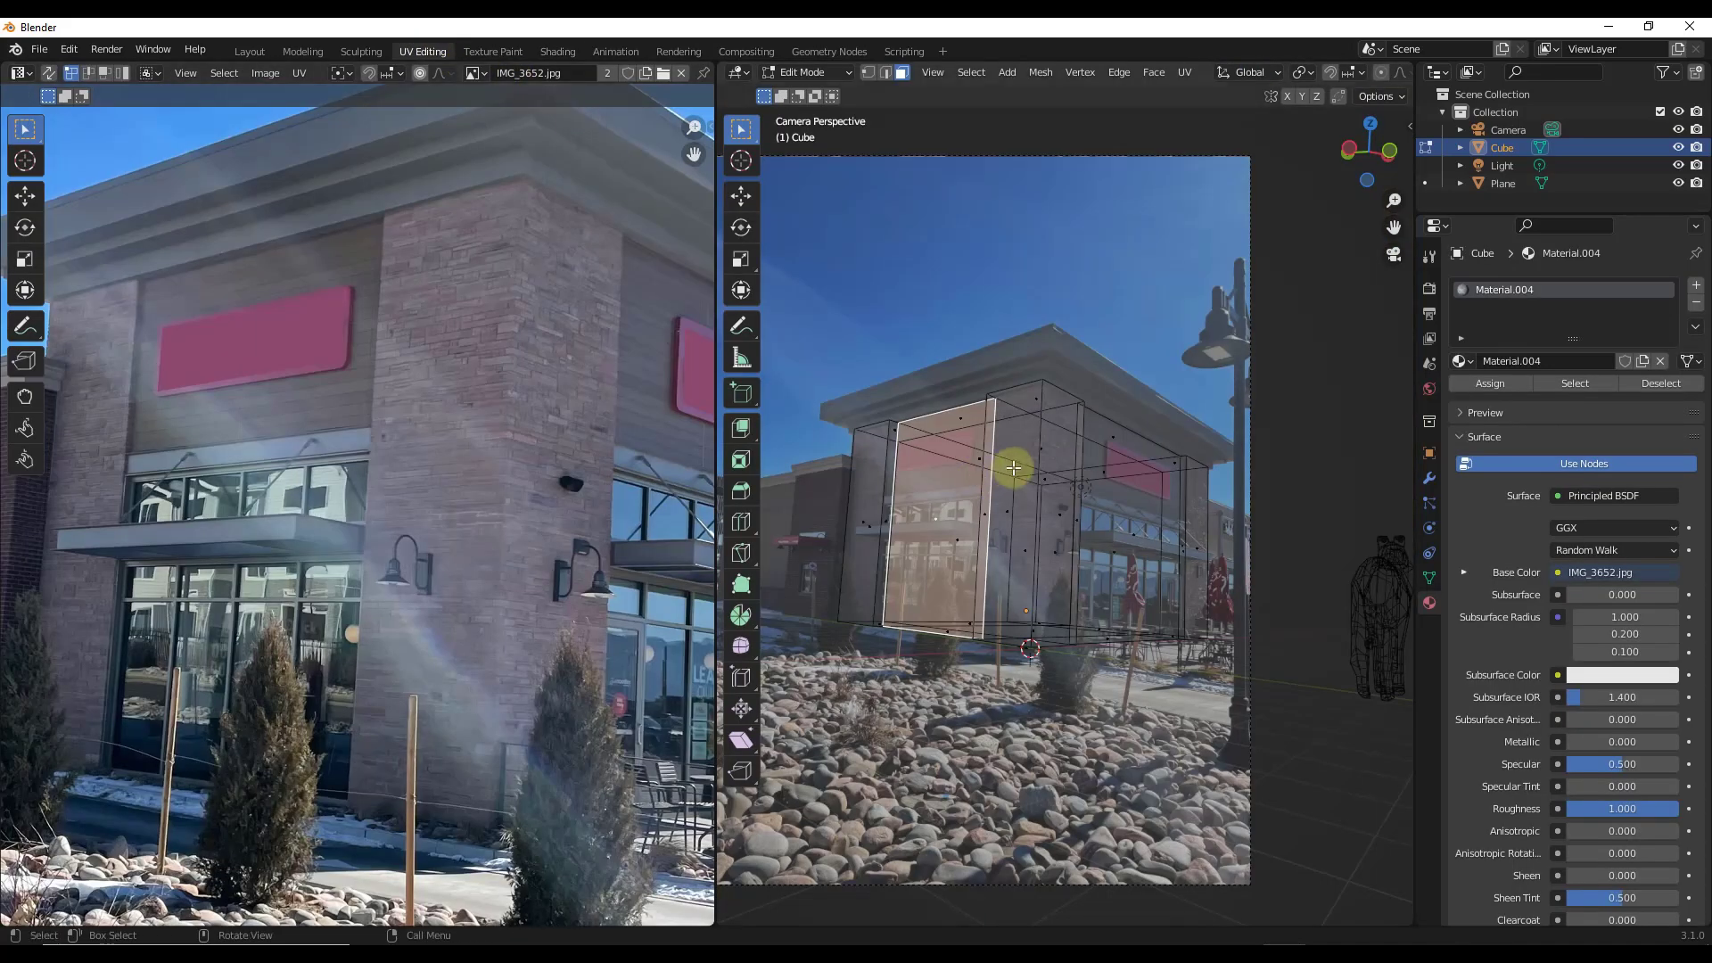
click(248, 52)
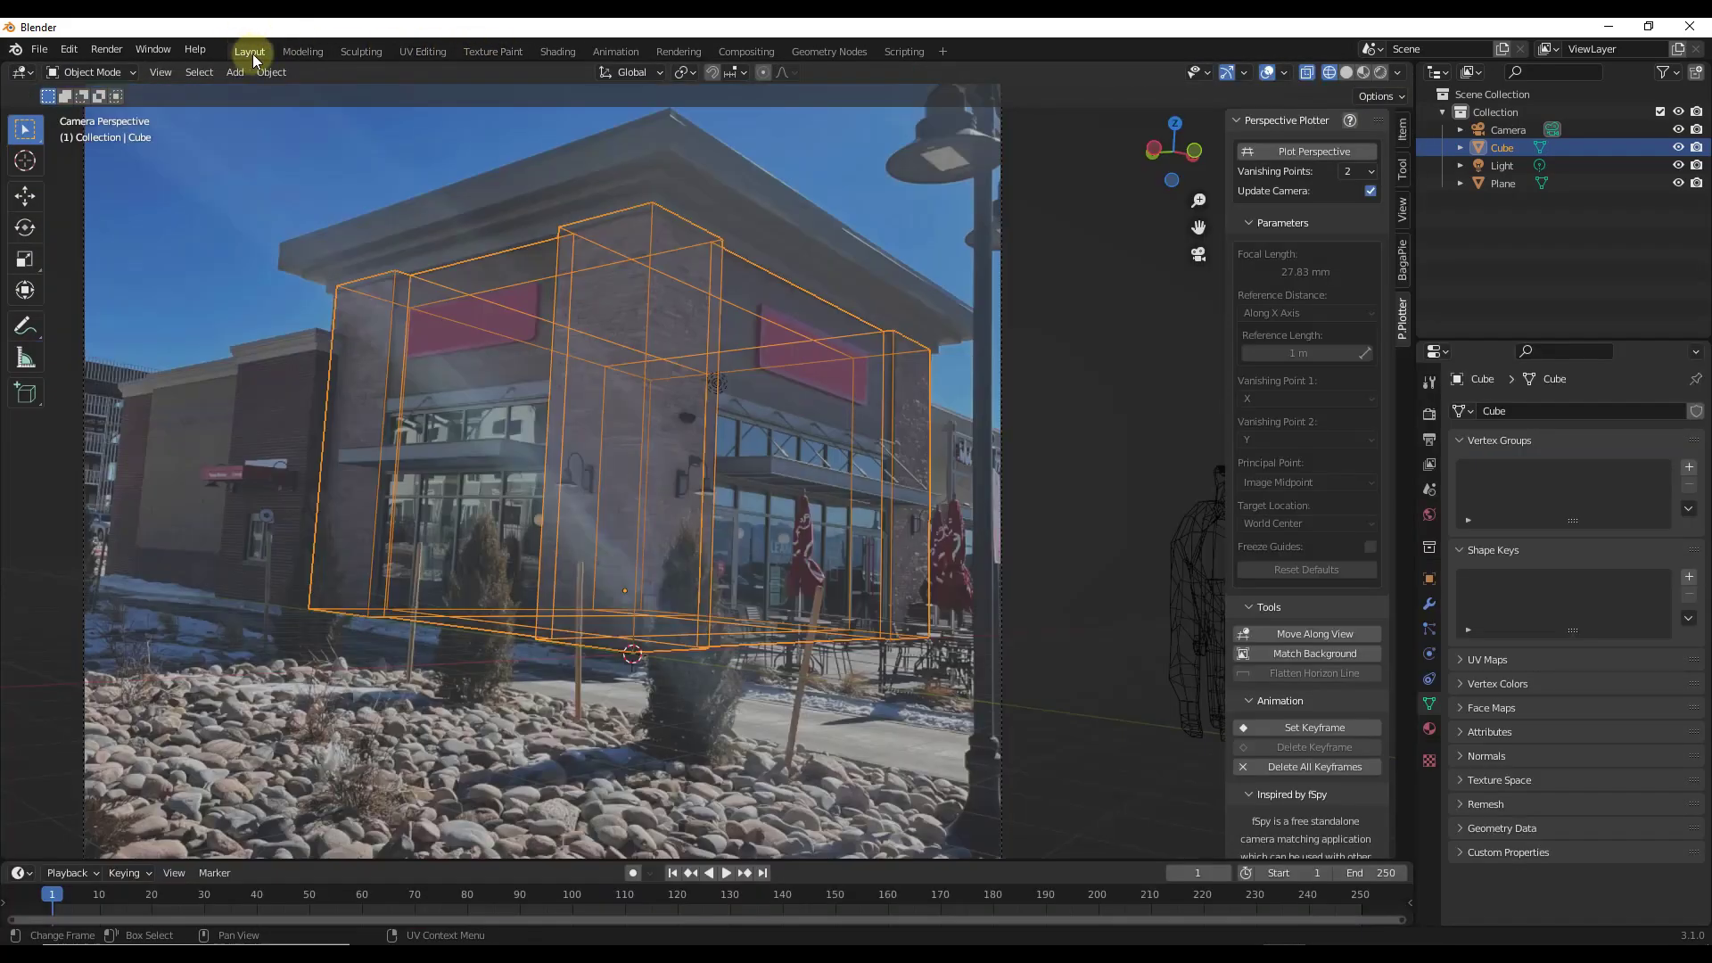
mouse_move(804, 437)
middle_down()
mouse_move(800, 461)
mouse_move(842, 483)
middle_up()
key(z)
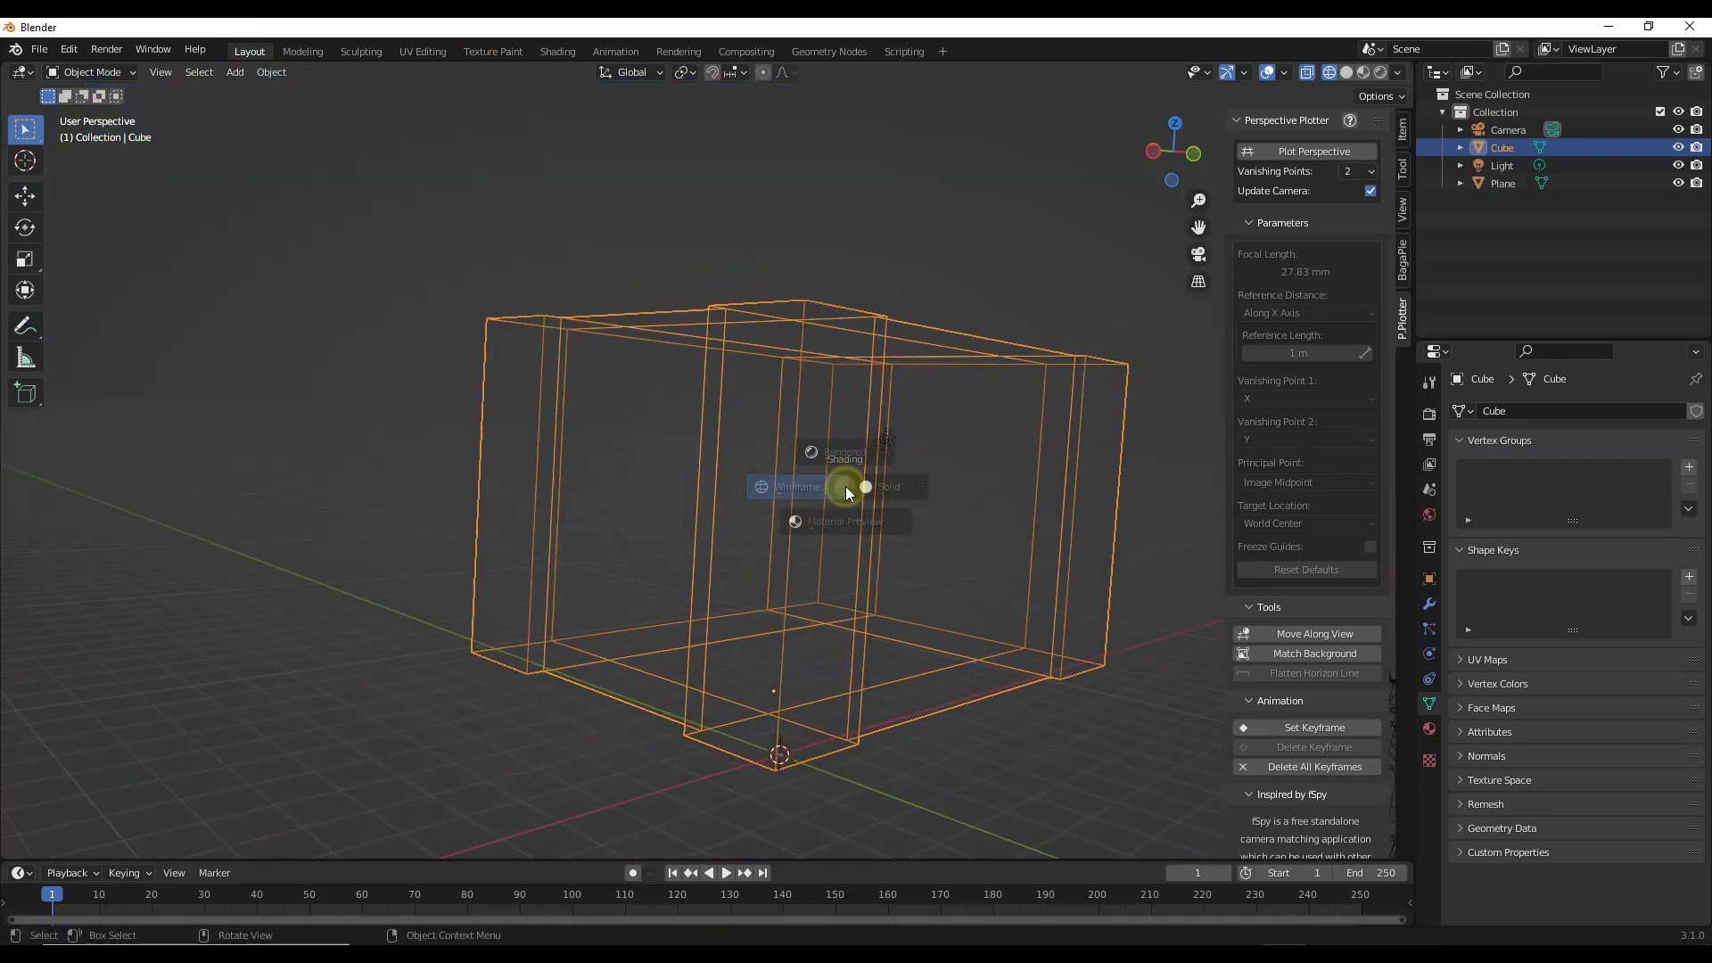
click(834, 585)
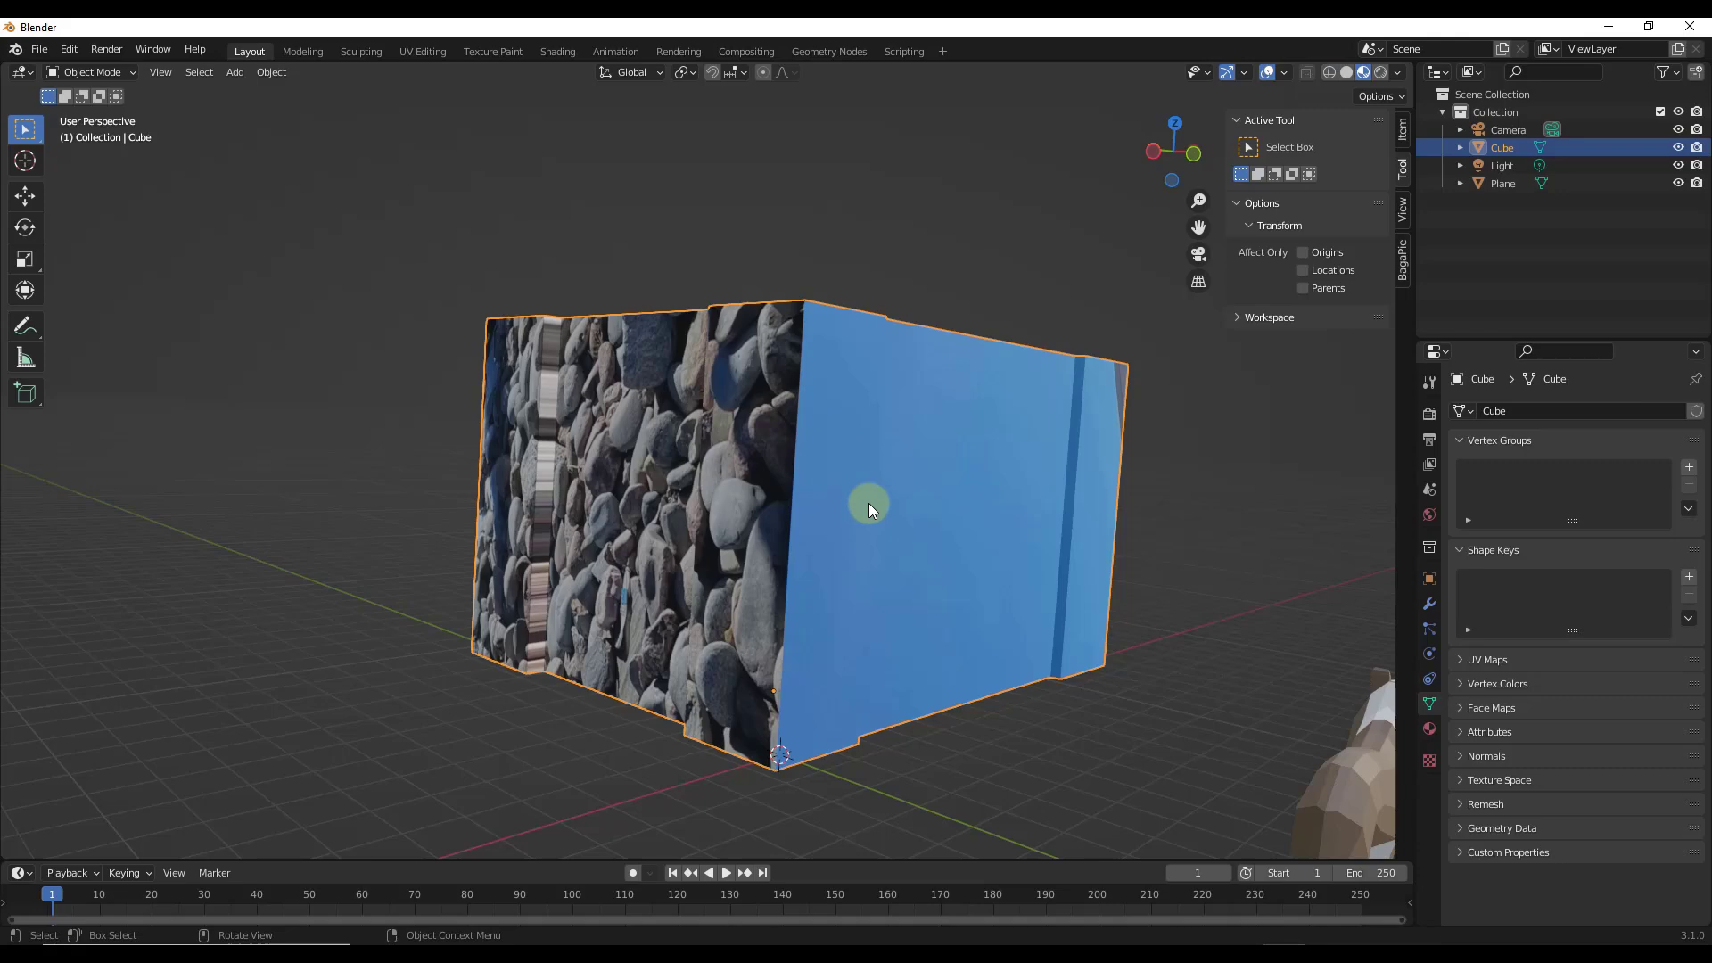
- Return to the UV Editing workspace and frame the whole building photo beside the camera view
click(419, 52)
scroll(972, 536, down, 4)
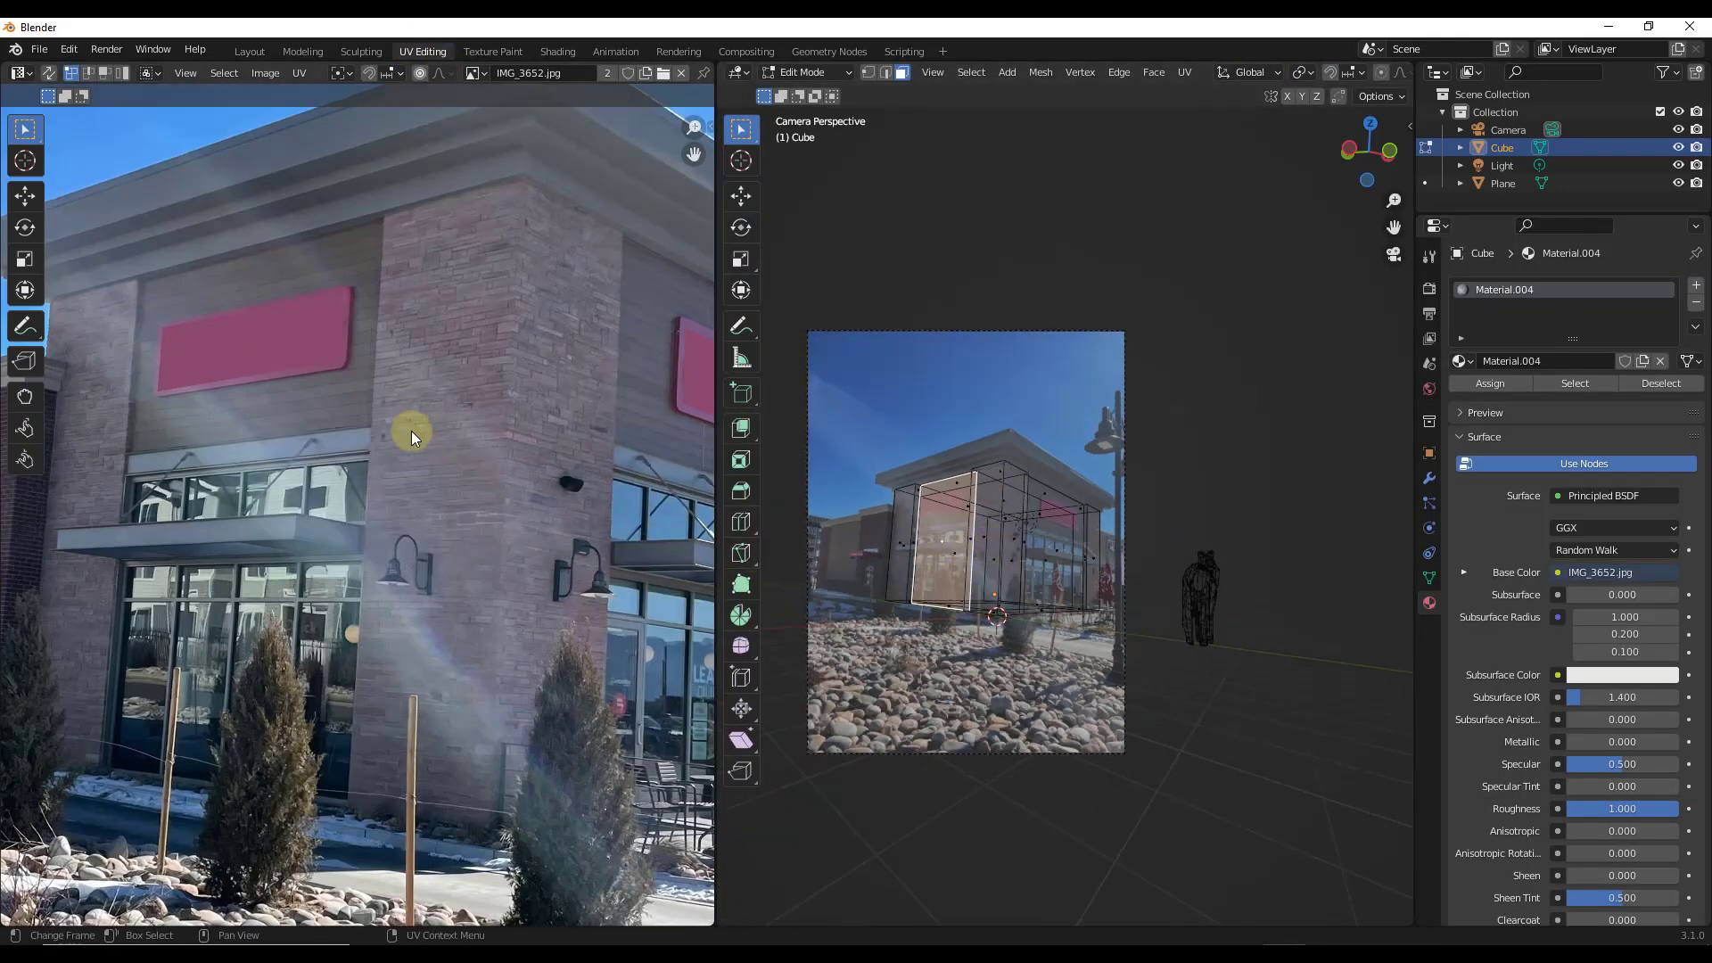
scroll(537, 383, down, 3)
middle_drag(537, 384, 414, 419)
scroll(950, 615, up, 2)
- Select all faces of the building model and unwrap them onto the photo with Project from View
key(Tab)
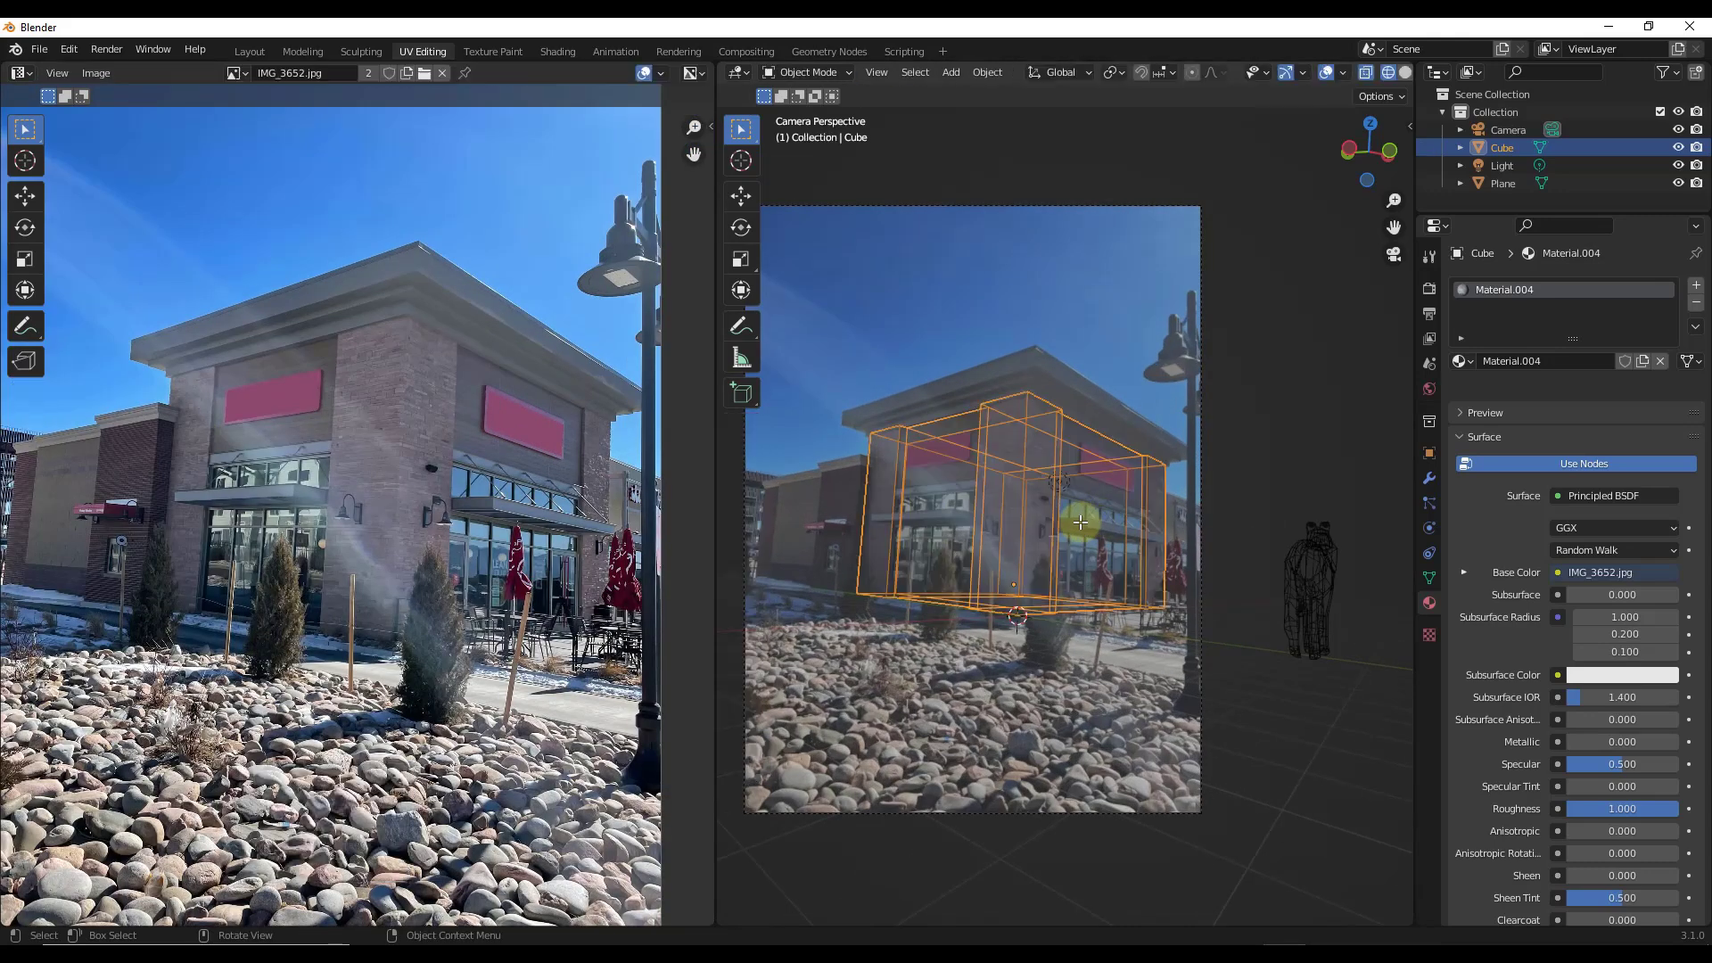
key(Tab)
click(1081, 521)
key(a)
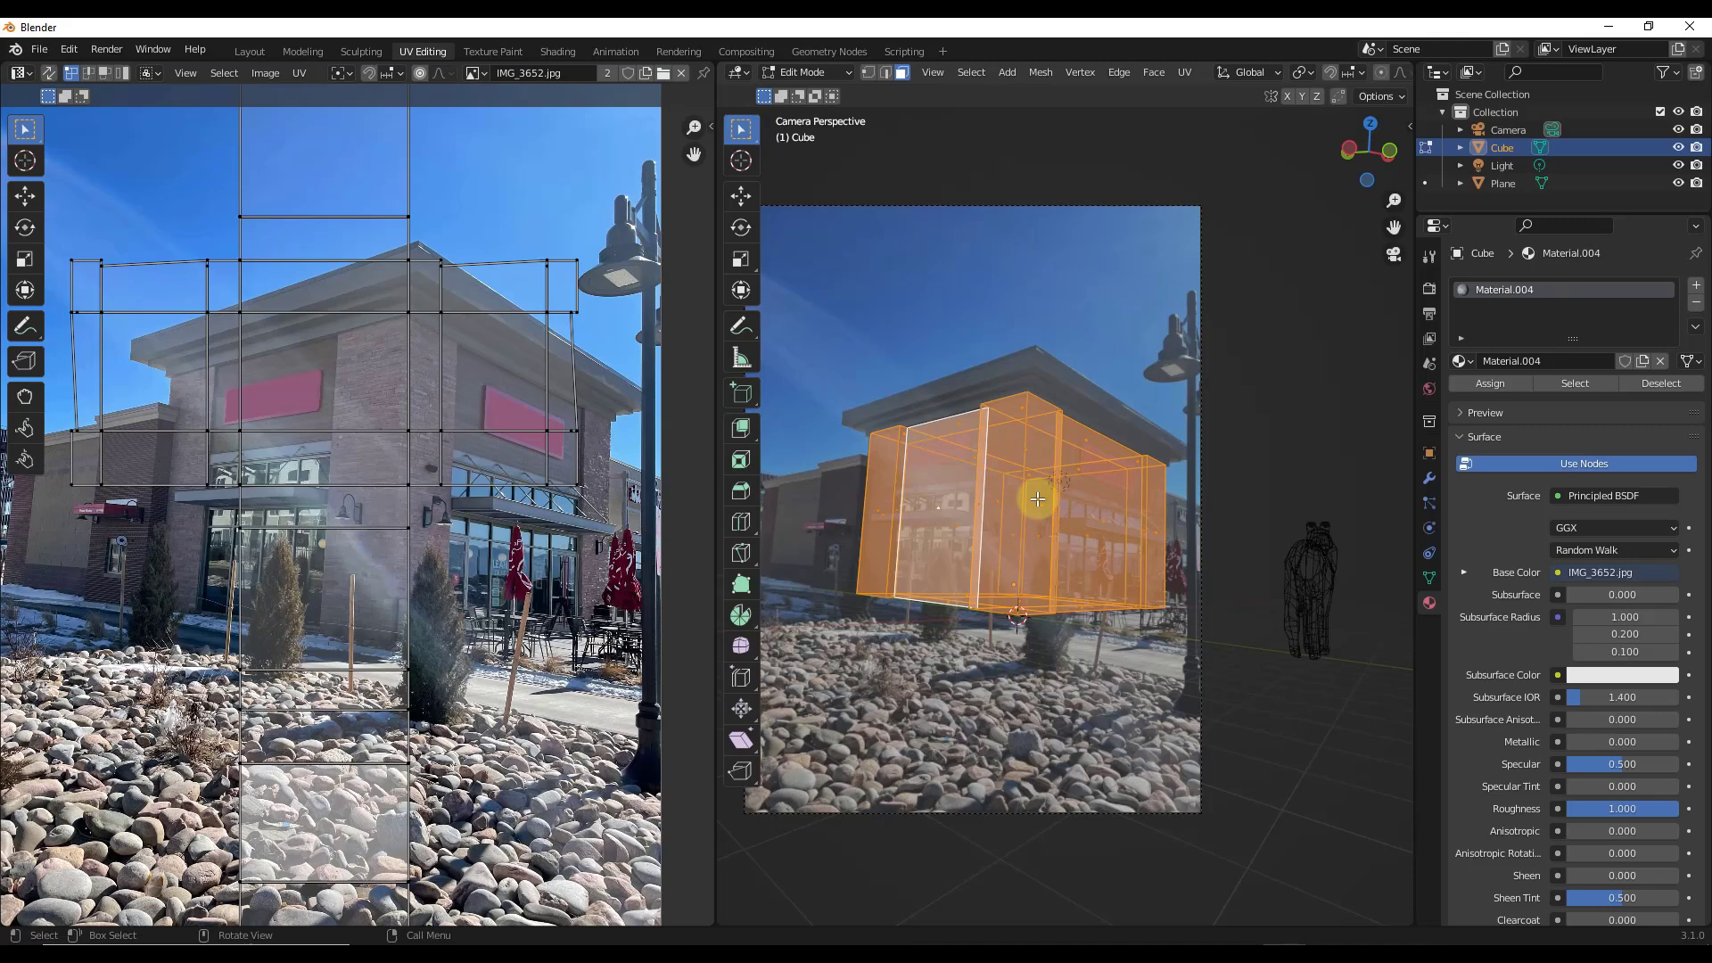
scroll(1037, 499, up, 2)
right_click(1045, 459)
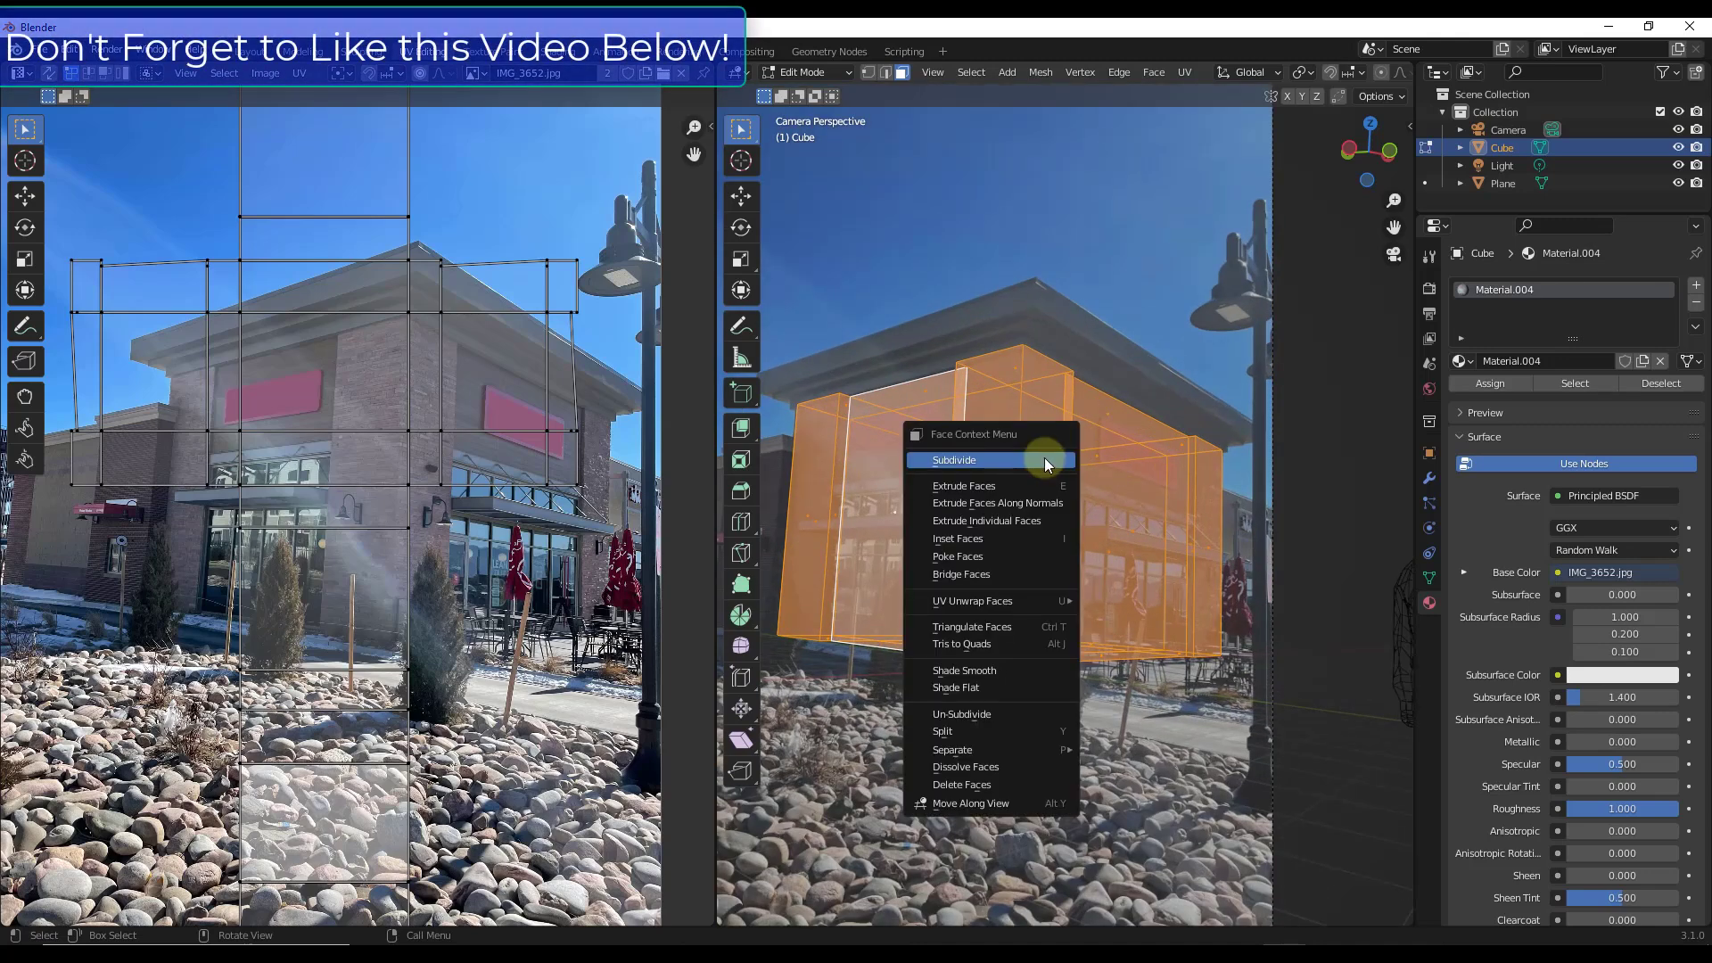
click(1045, 459)
click(1184, 73)
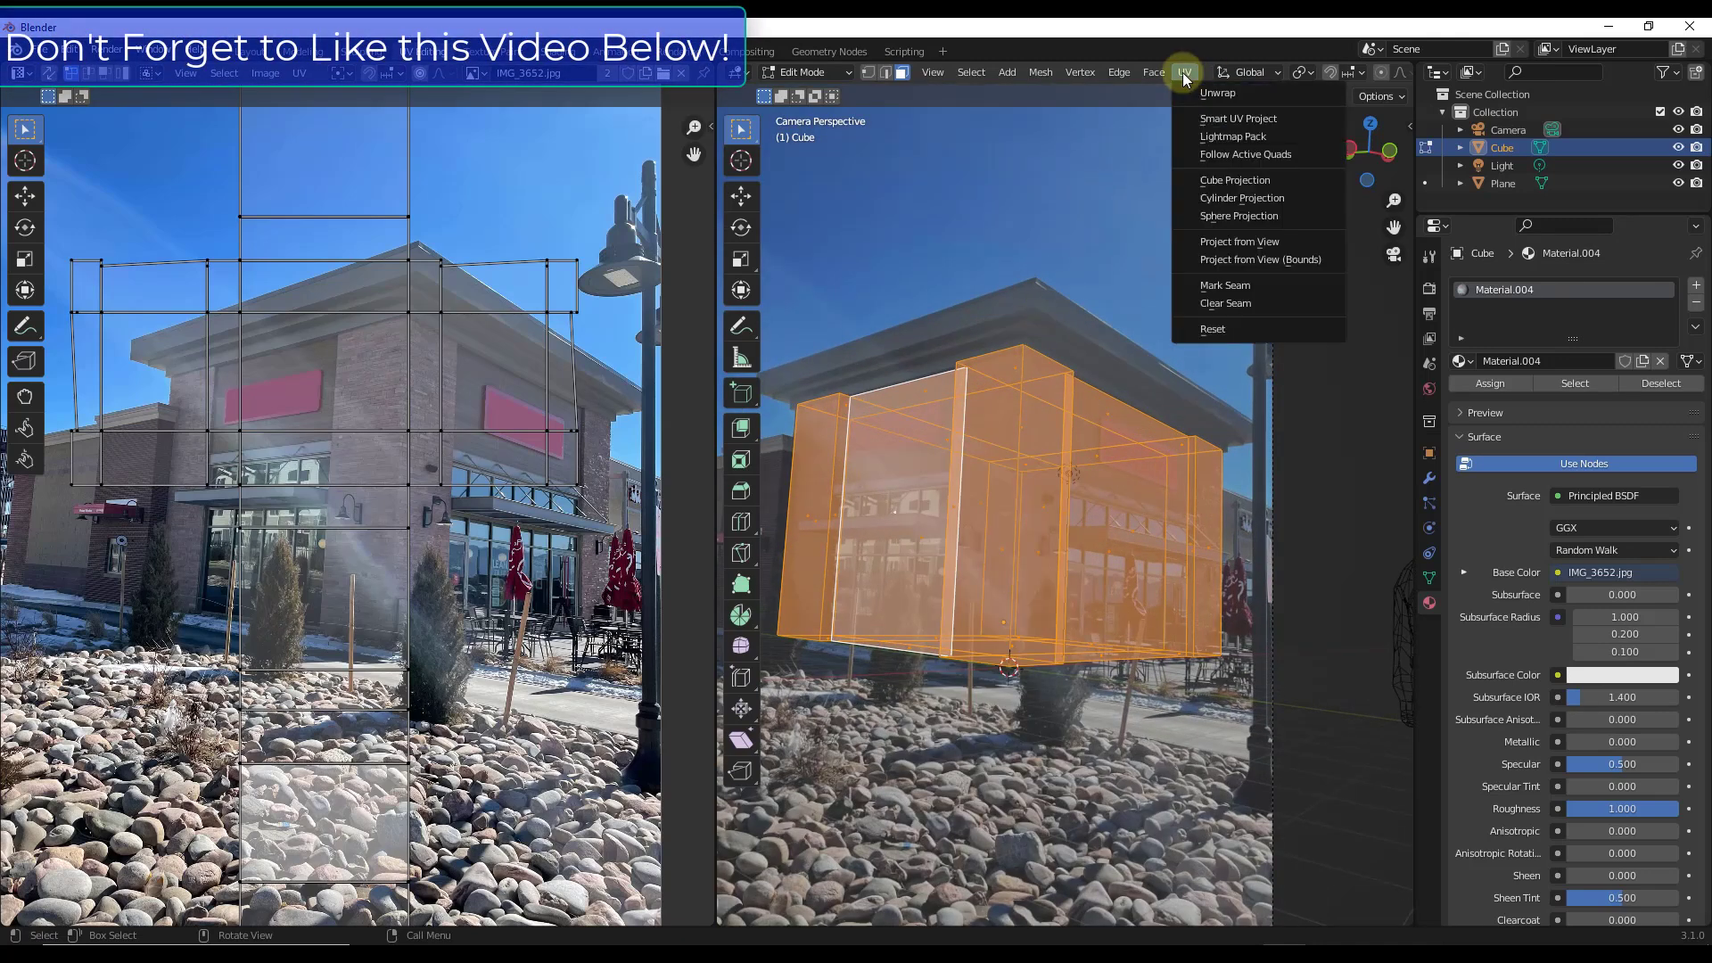
click(1249, 242)
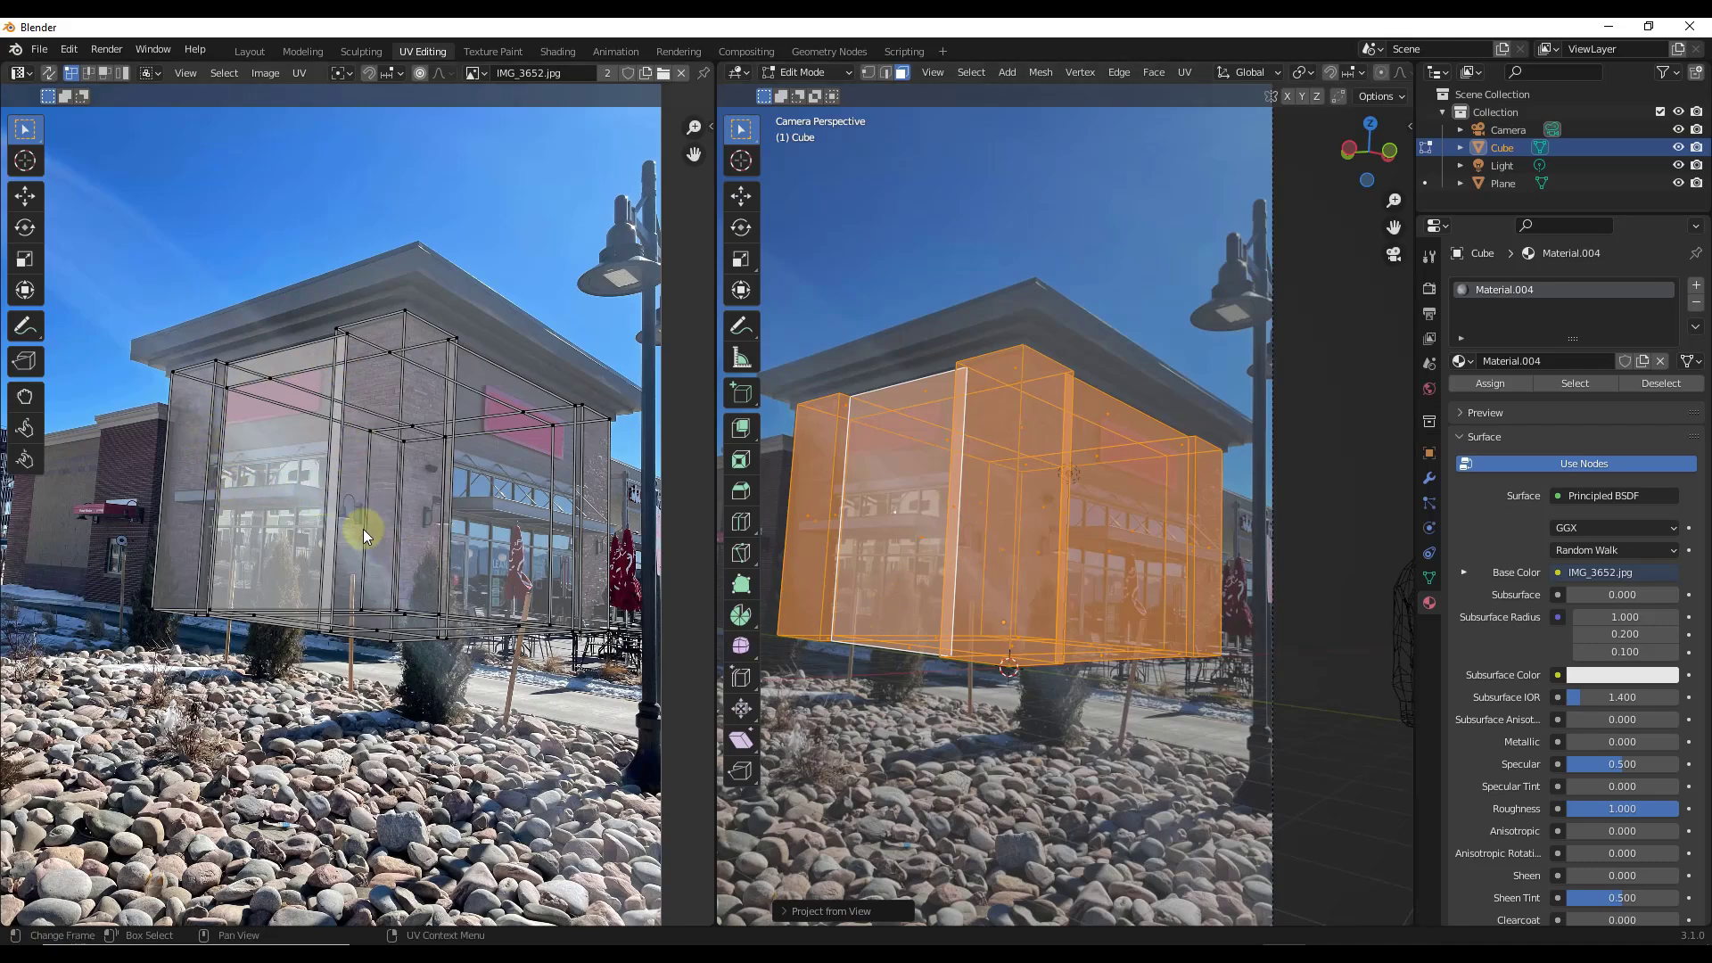
- Examine the photo-textured building in the Layout workspace from outside the camera
key(Home)
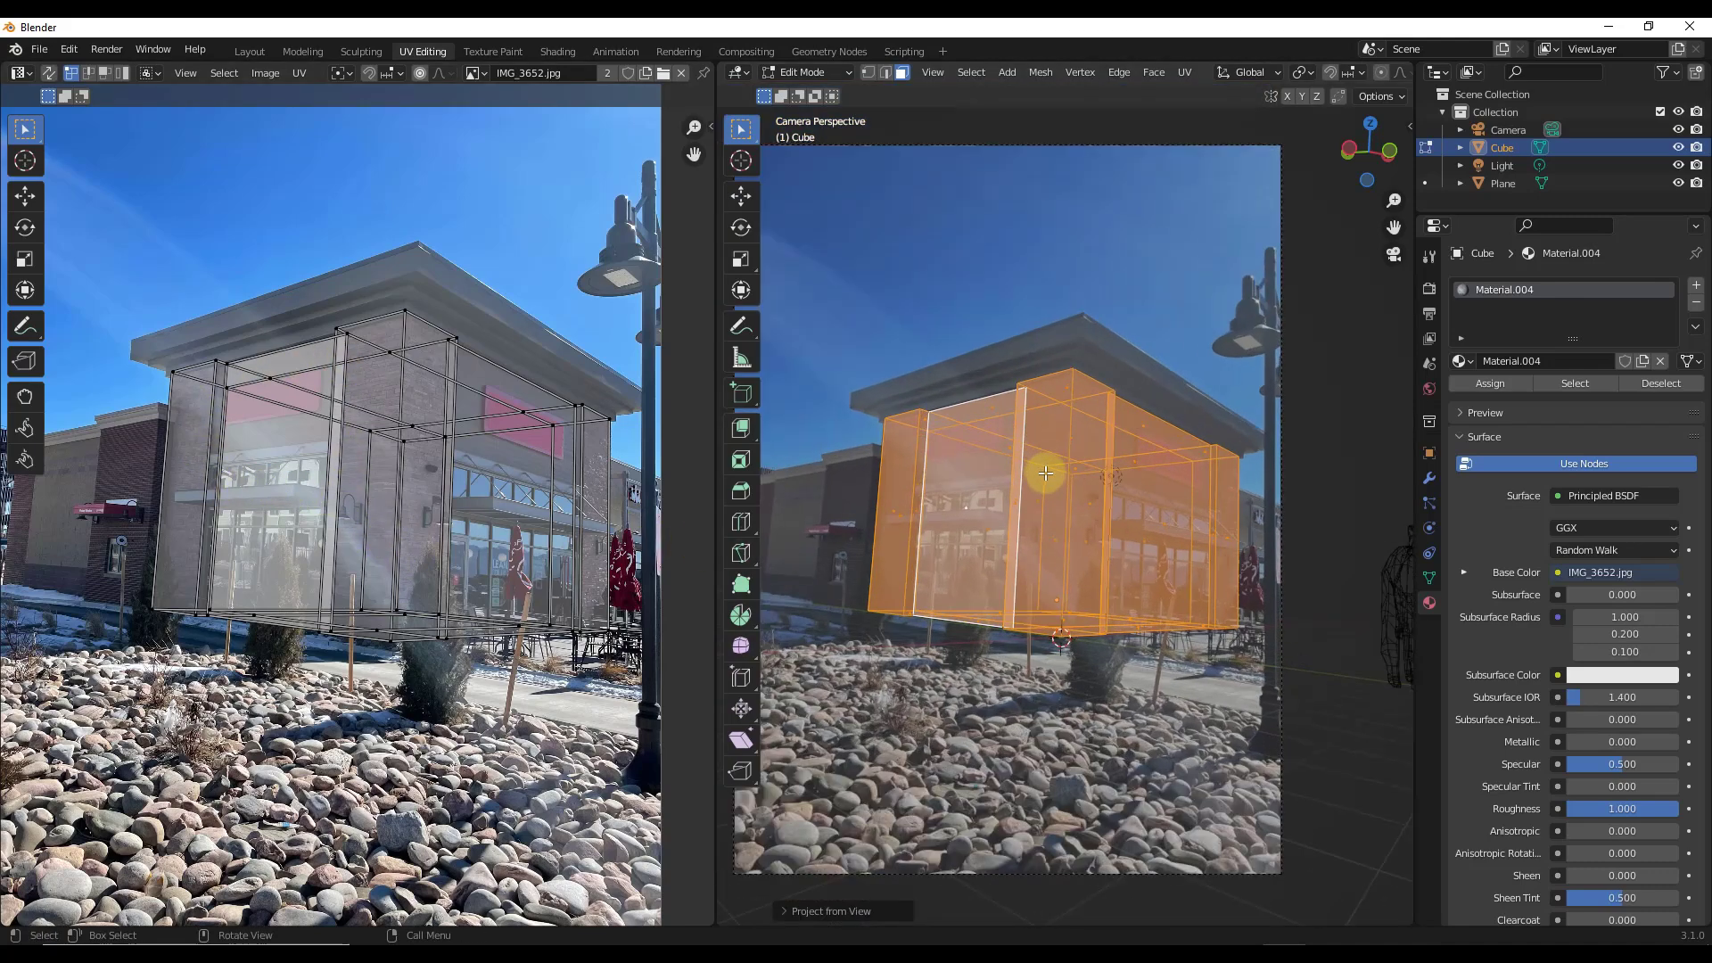
click(255, 51)
middle_drag(920, 646, 997, 578)
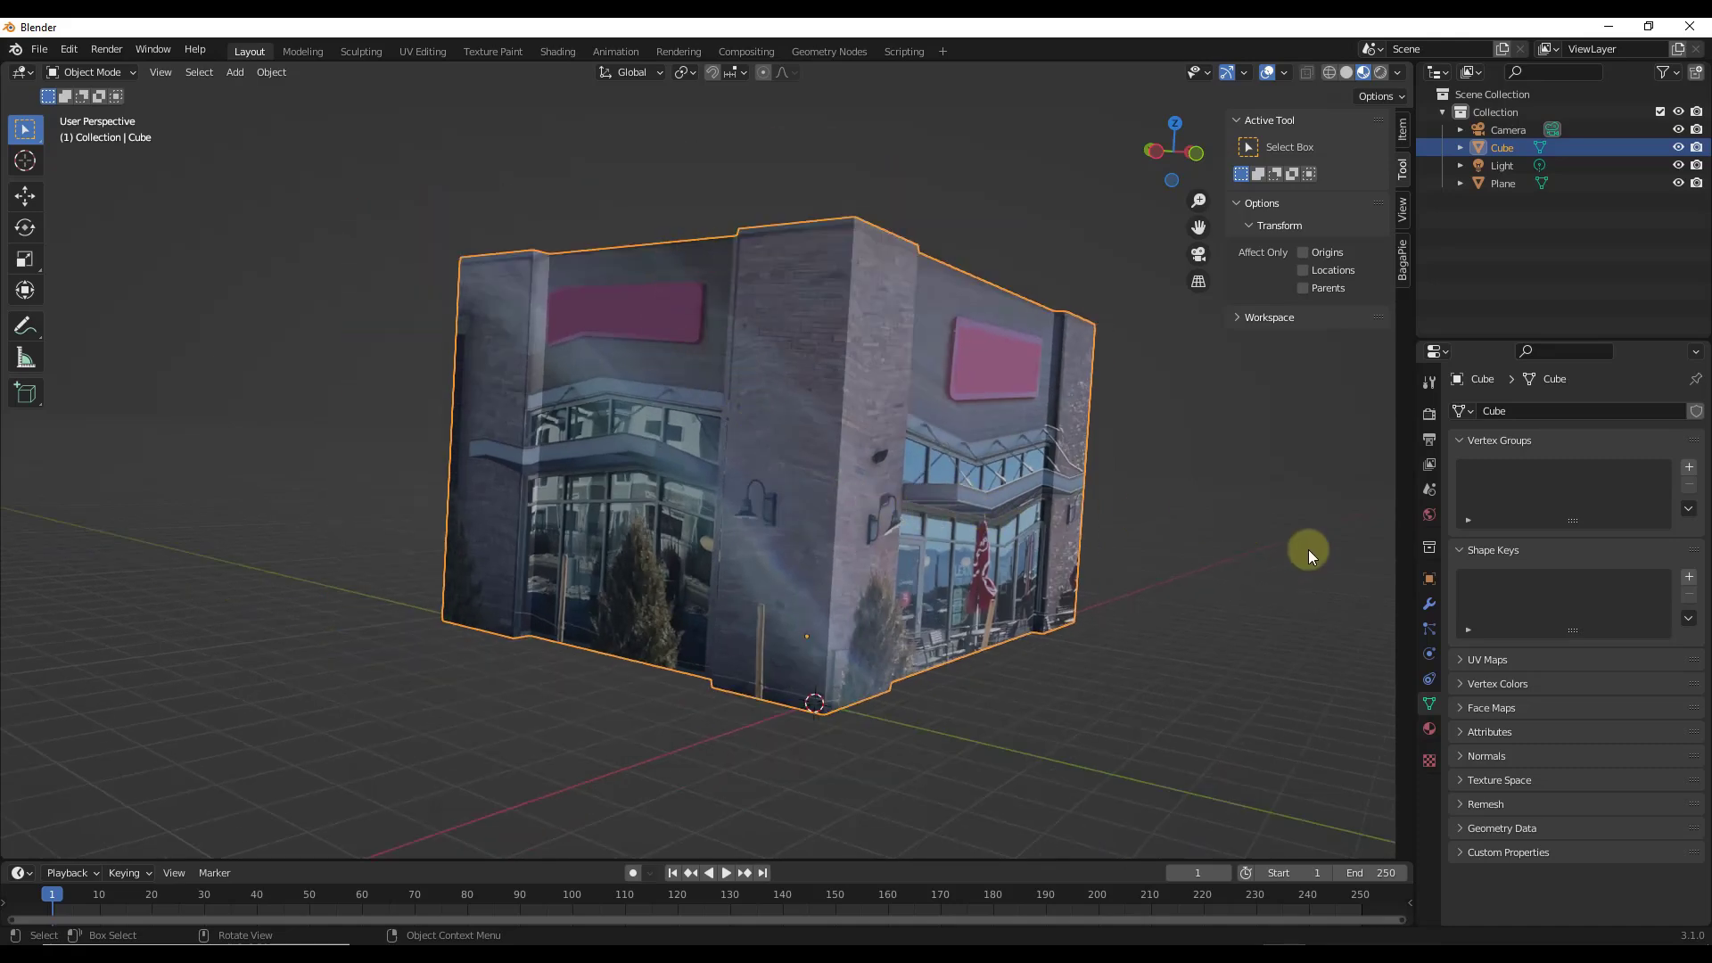
- Add a Subdivision Surface modifier to the building model and set its type to Simple
click(1429, 604)
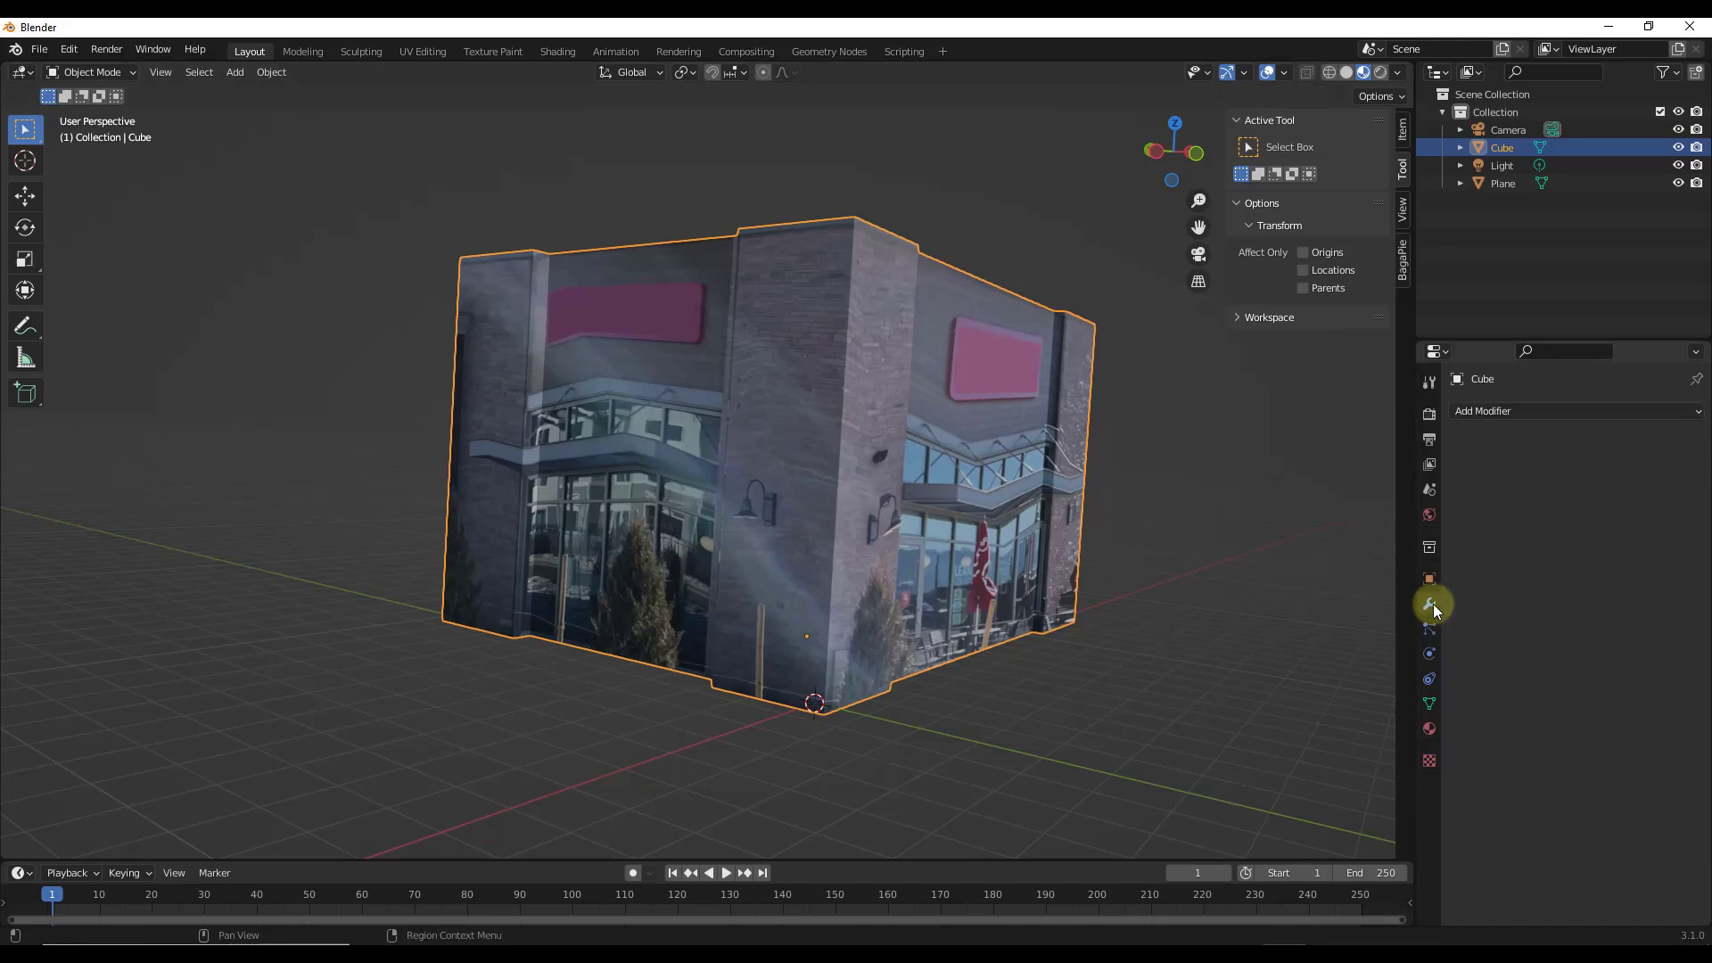
click(1502, 416)
click(1389, 734)
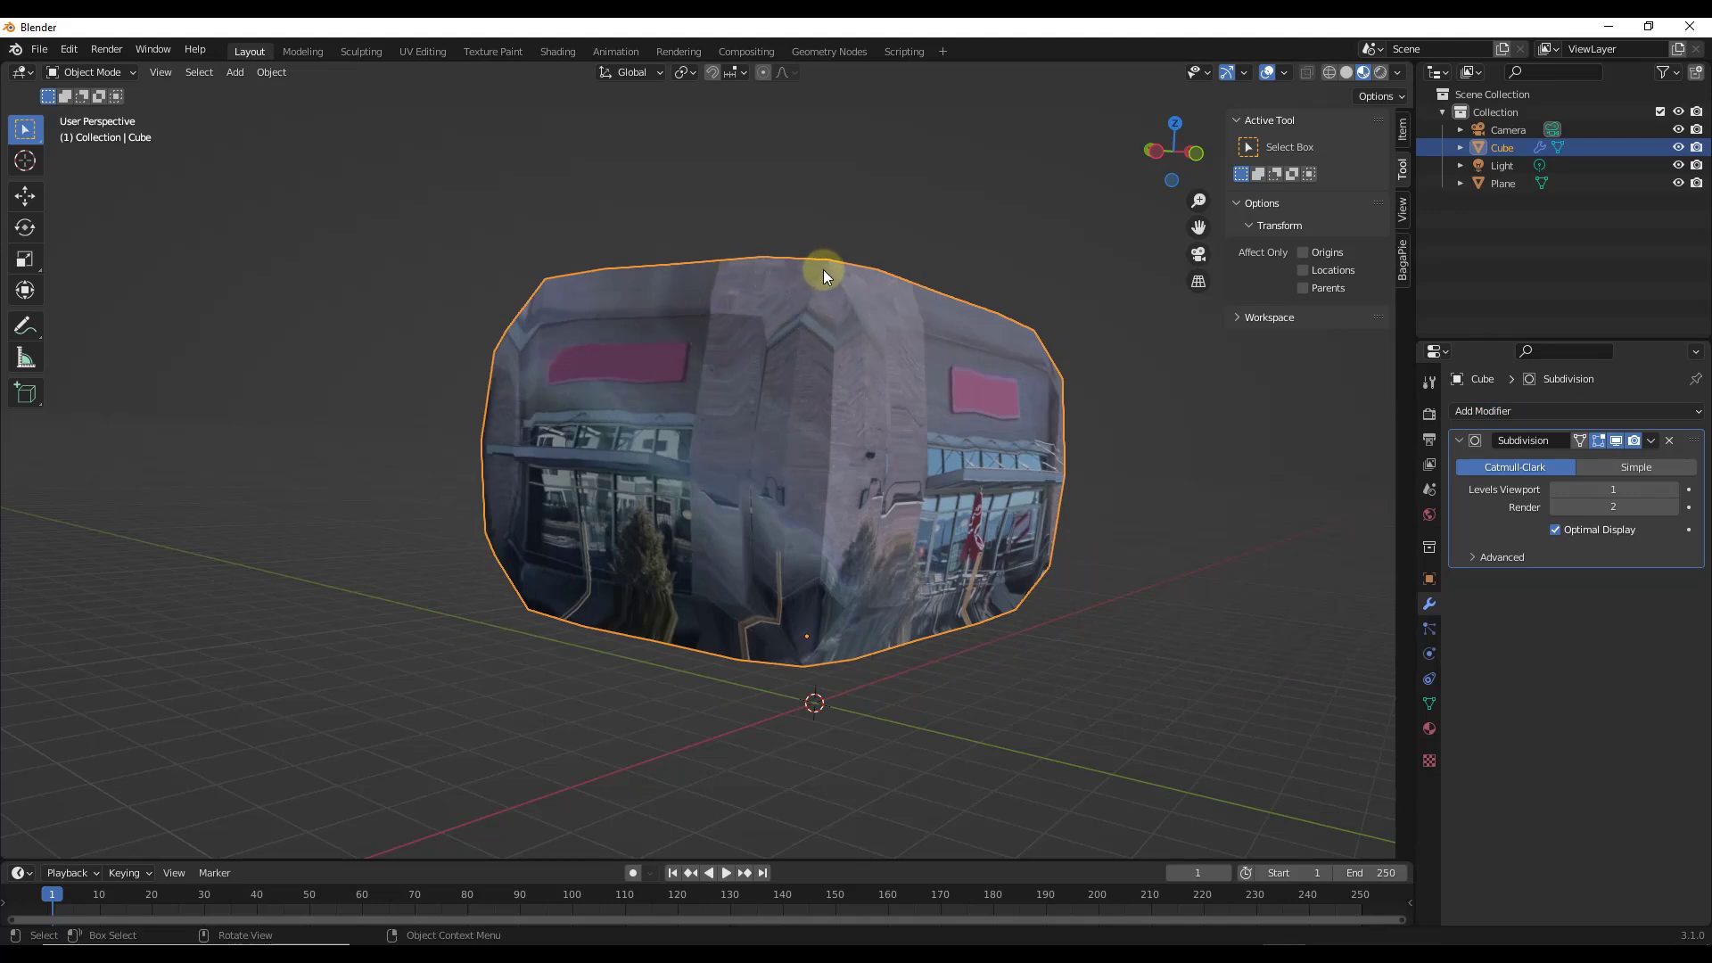
click(1635, 471)
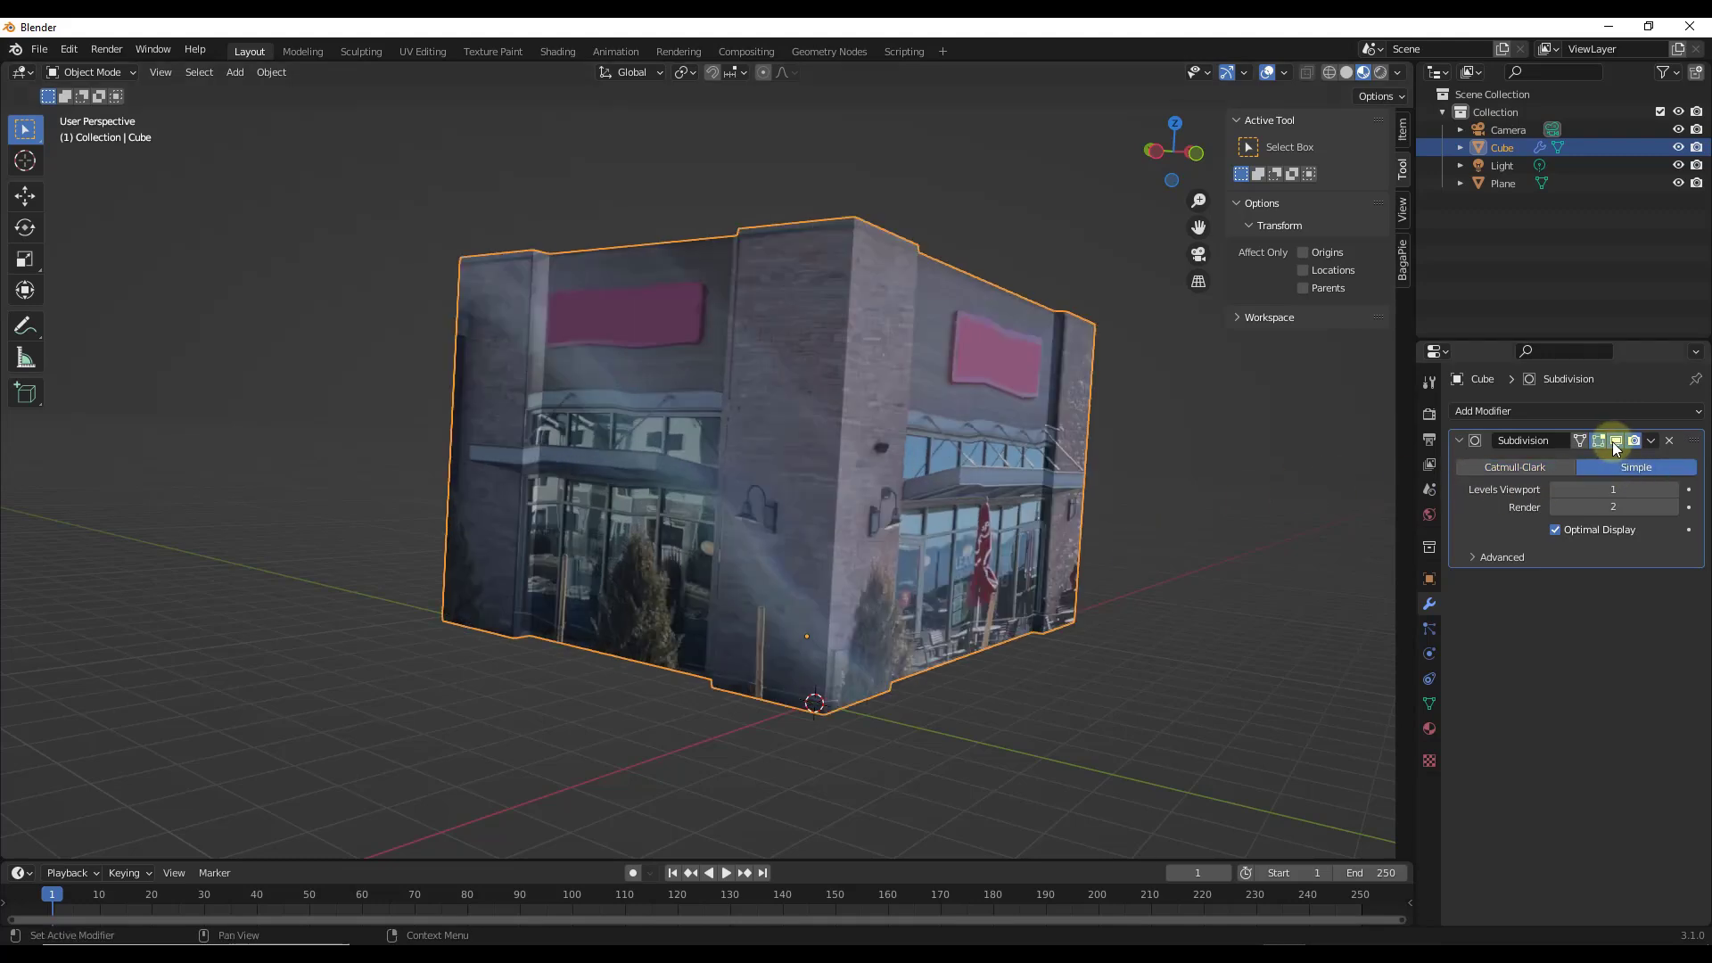
- Compare the texture with the Subdivision modifier's viewport display off and on, then set its Levels Viewport to 2
click(1616, 440)
click(1613, 442)
click(1614, 442)
click(1614, 442)
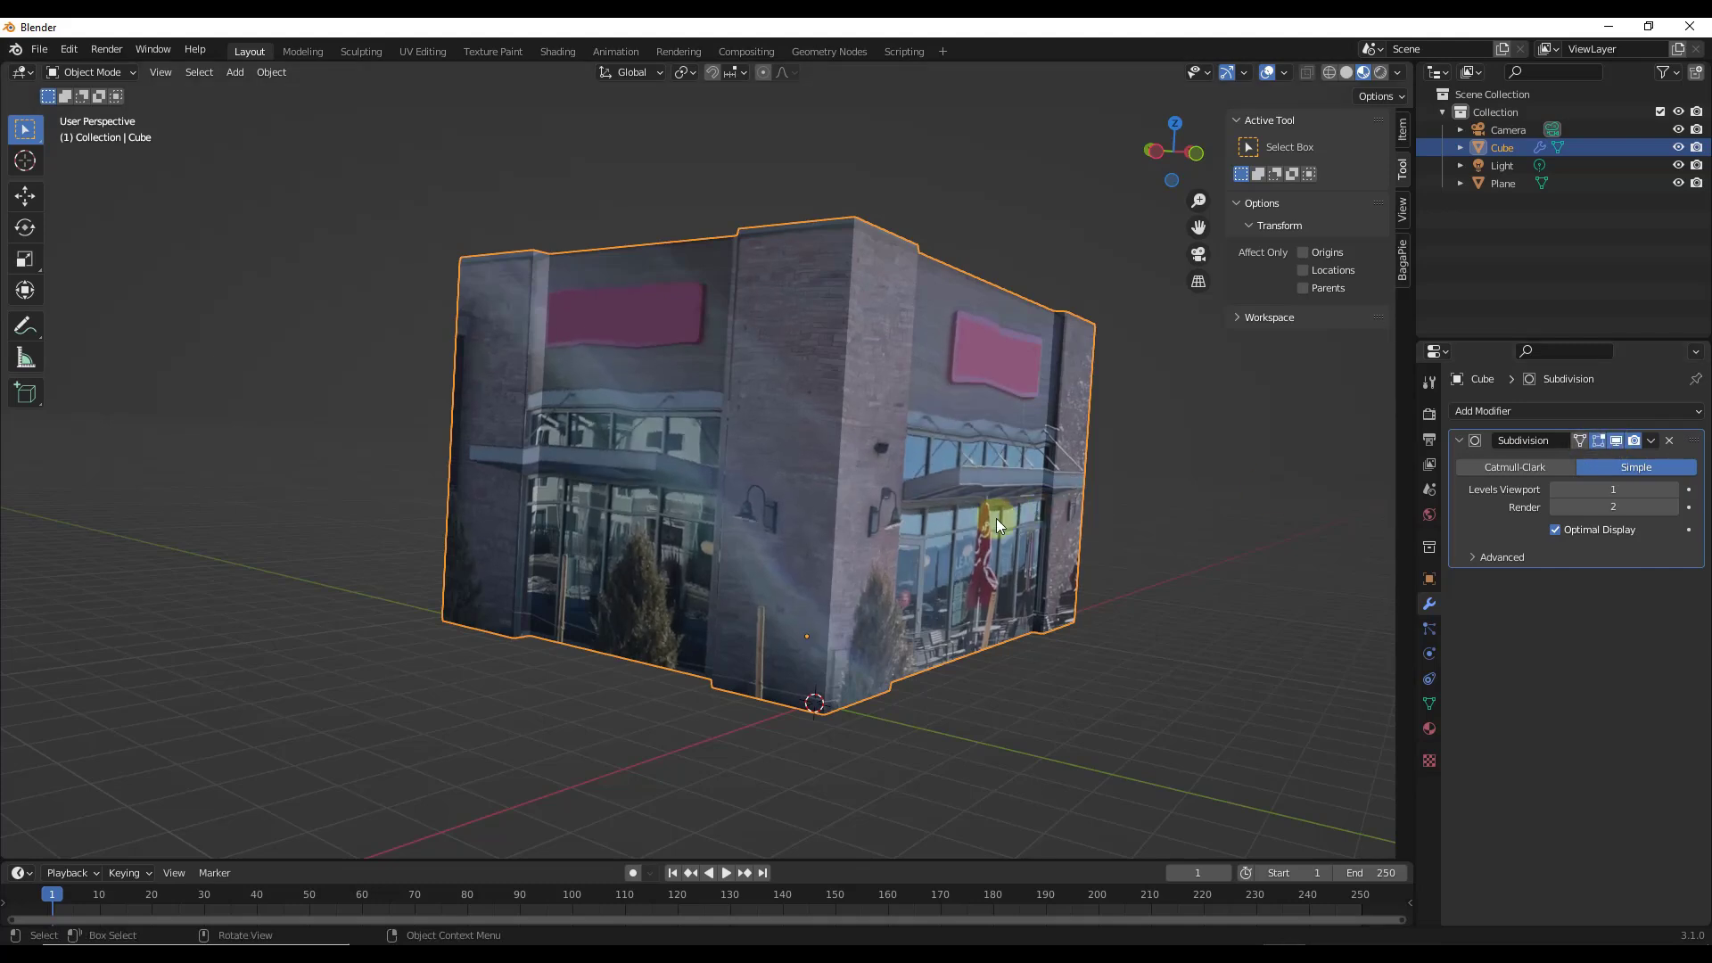
click(1671, 489)
- Examine the projected texture on the building's corner, windows and walls from near and far
scroll(1045, 497, up, 1)
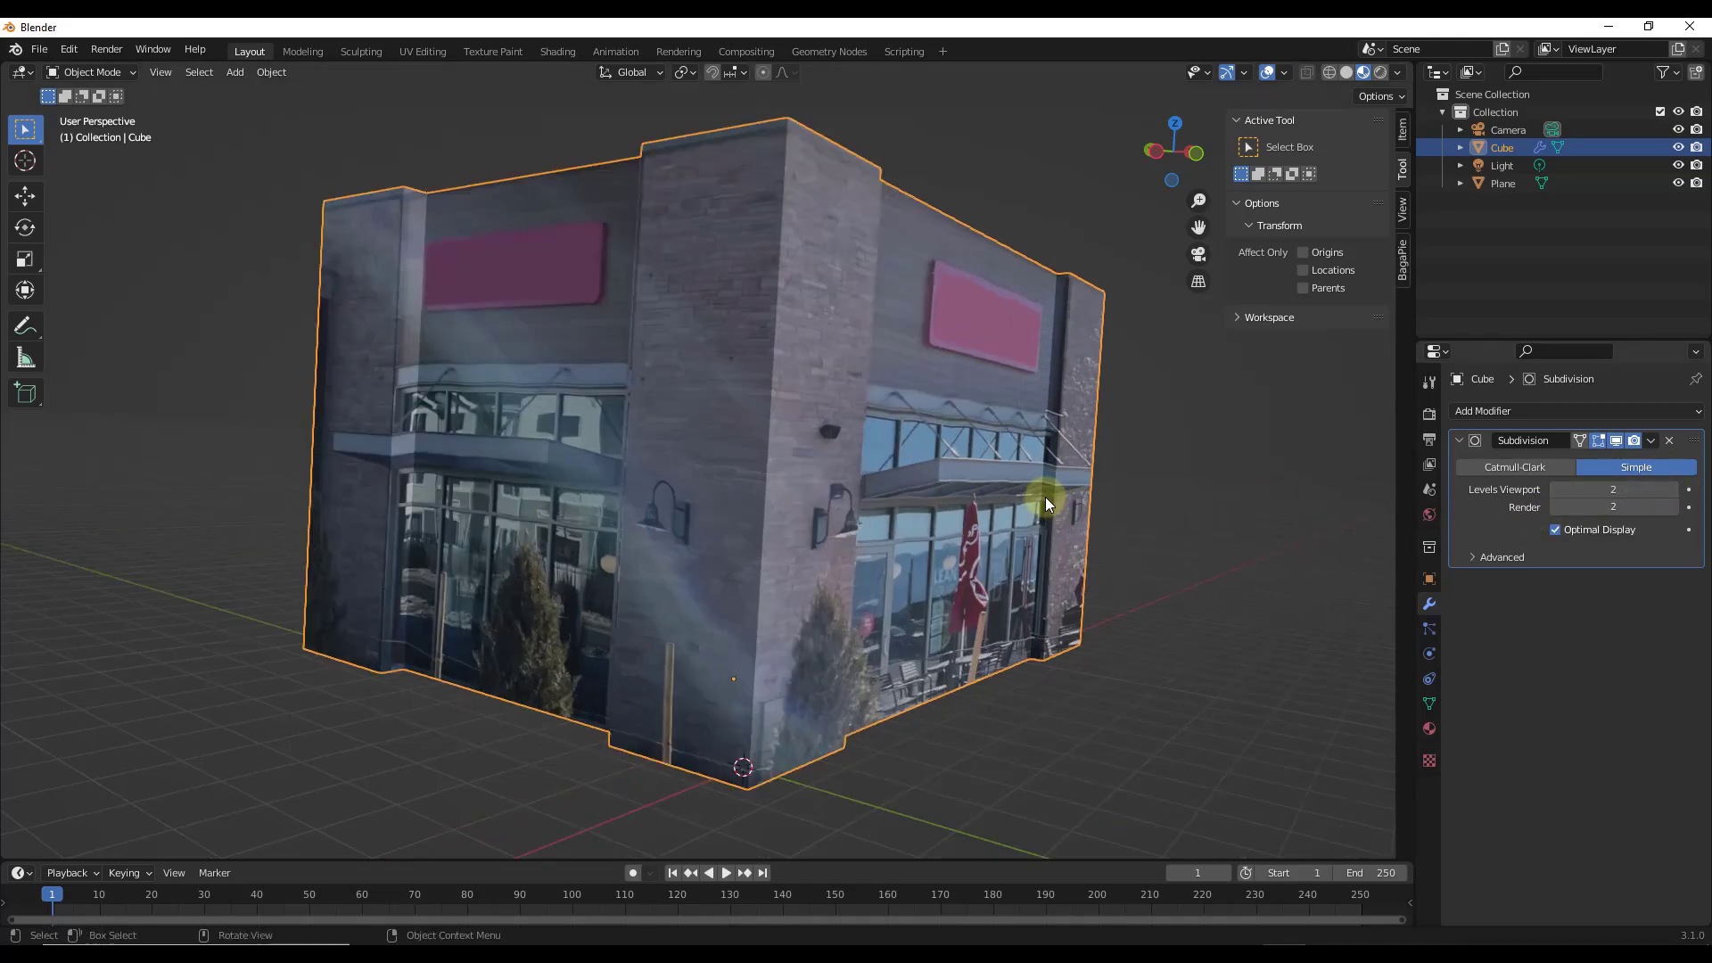
scroll(1047, 495, down, 1)
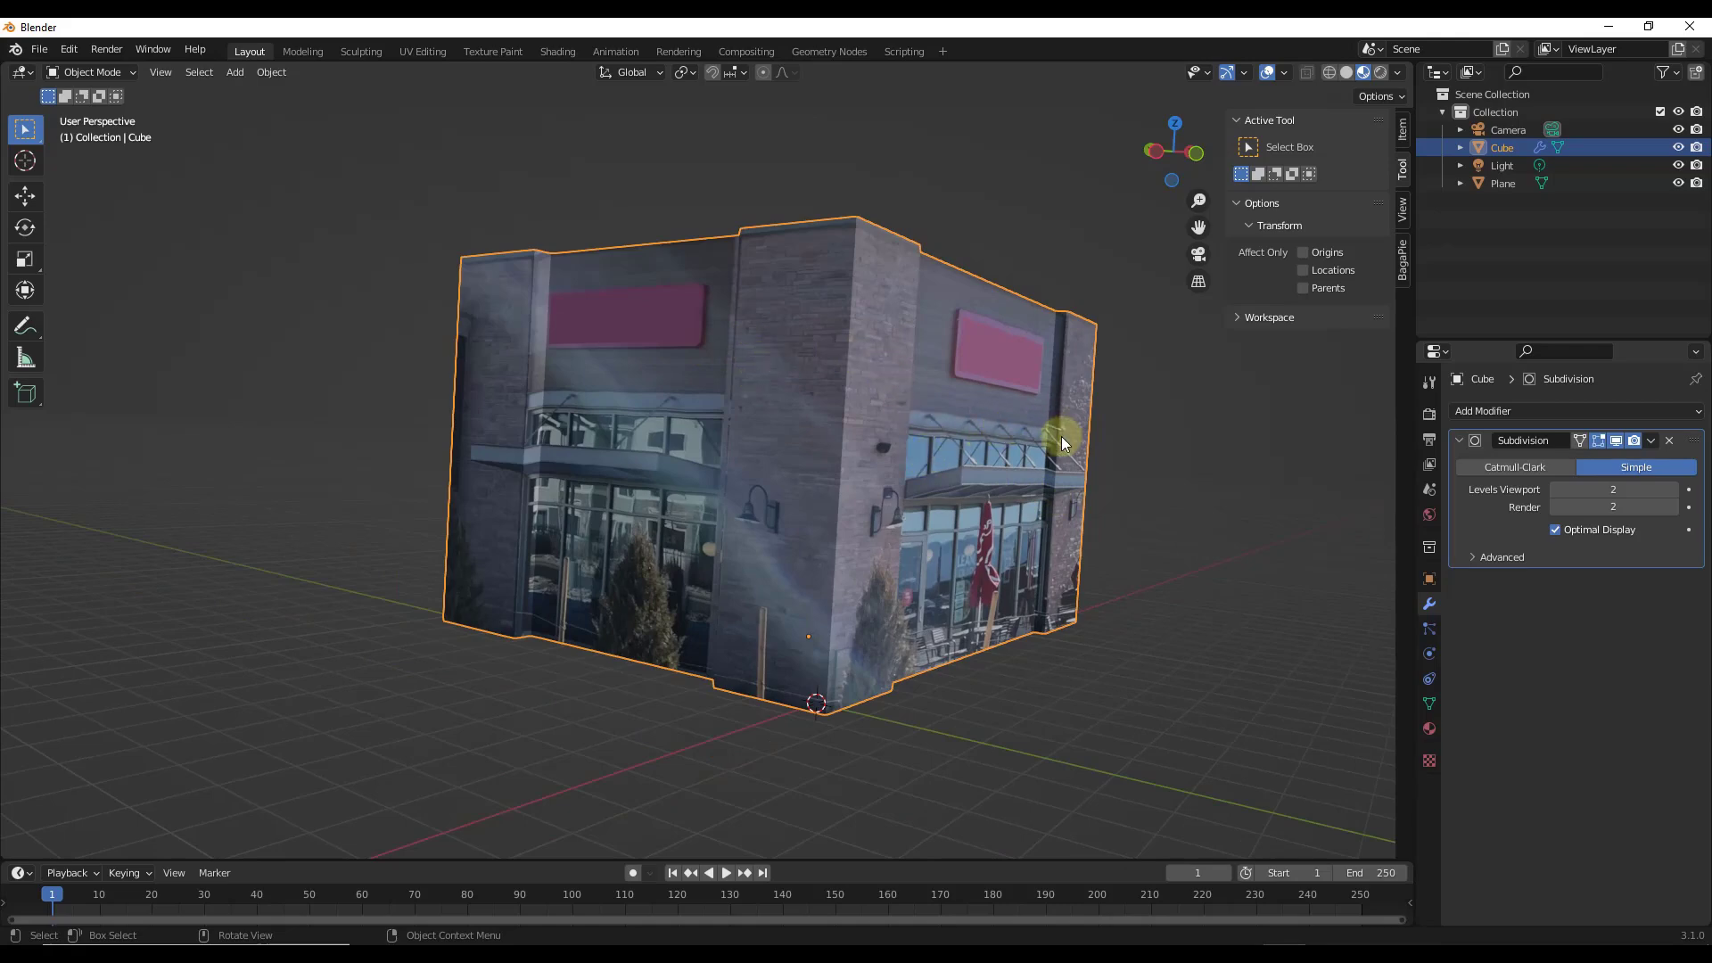
scroll(1044, 468, up, 1)
scroll(1040, 467, down, 1)
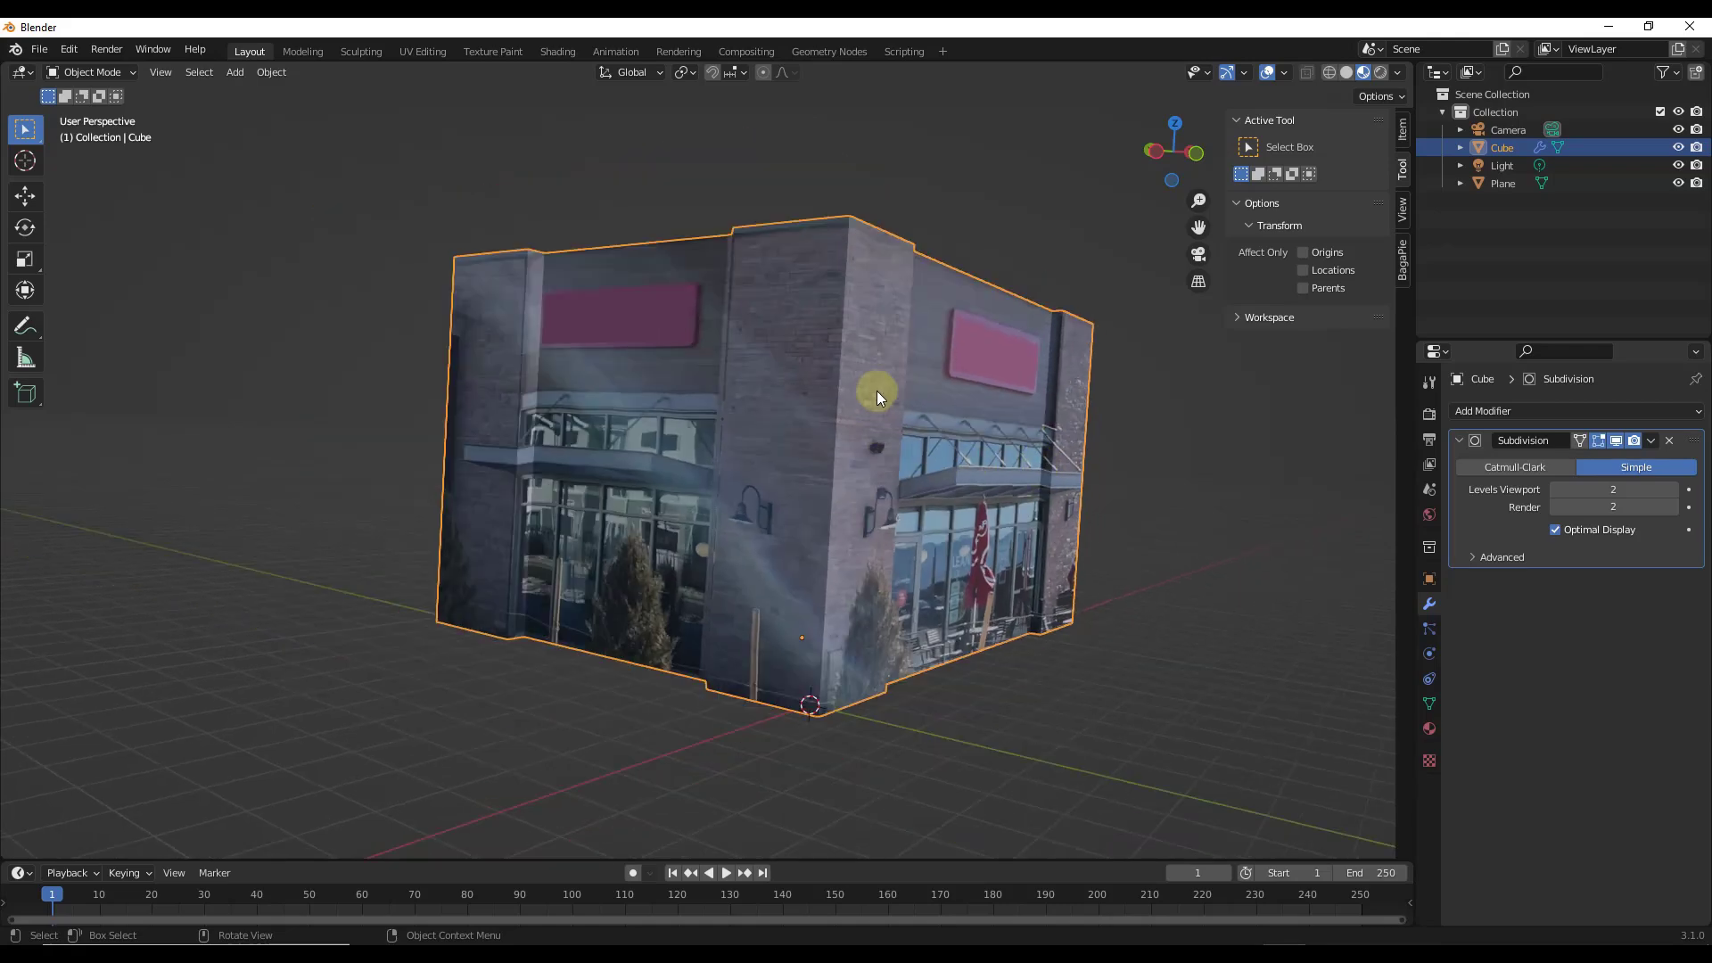
scroll(997, 501, up, 2)
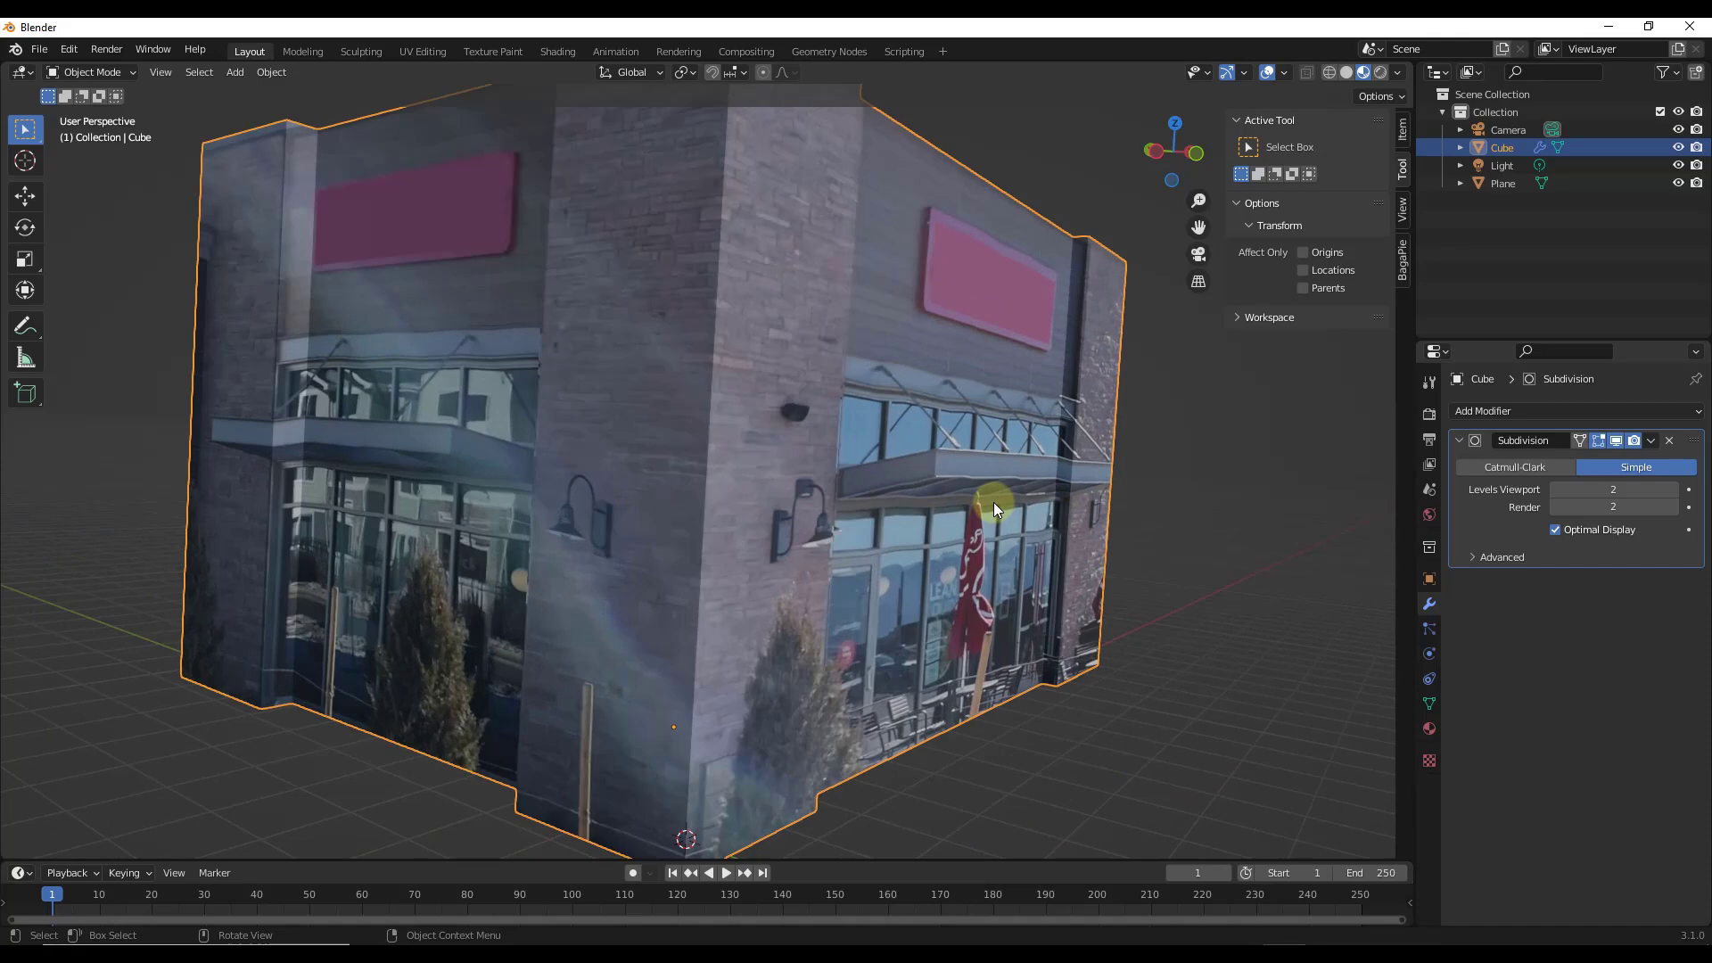
scroll(994, 501, down, 1)
scroll(997, 570, up, 1)
scroll(997, 569, down, 2)
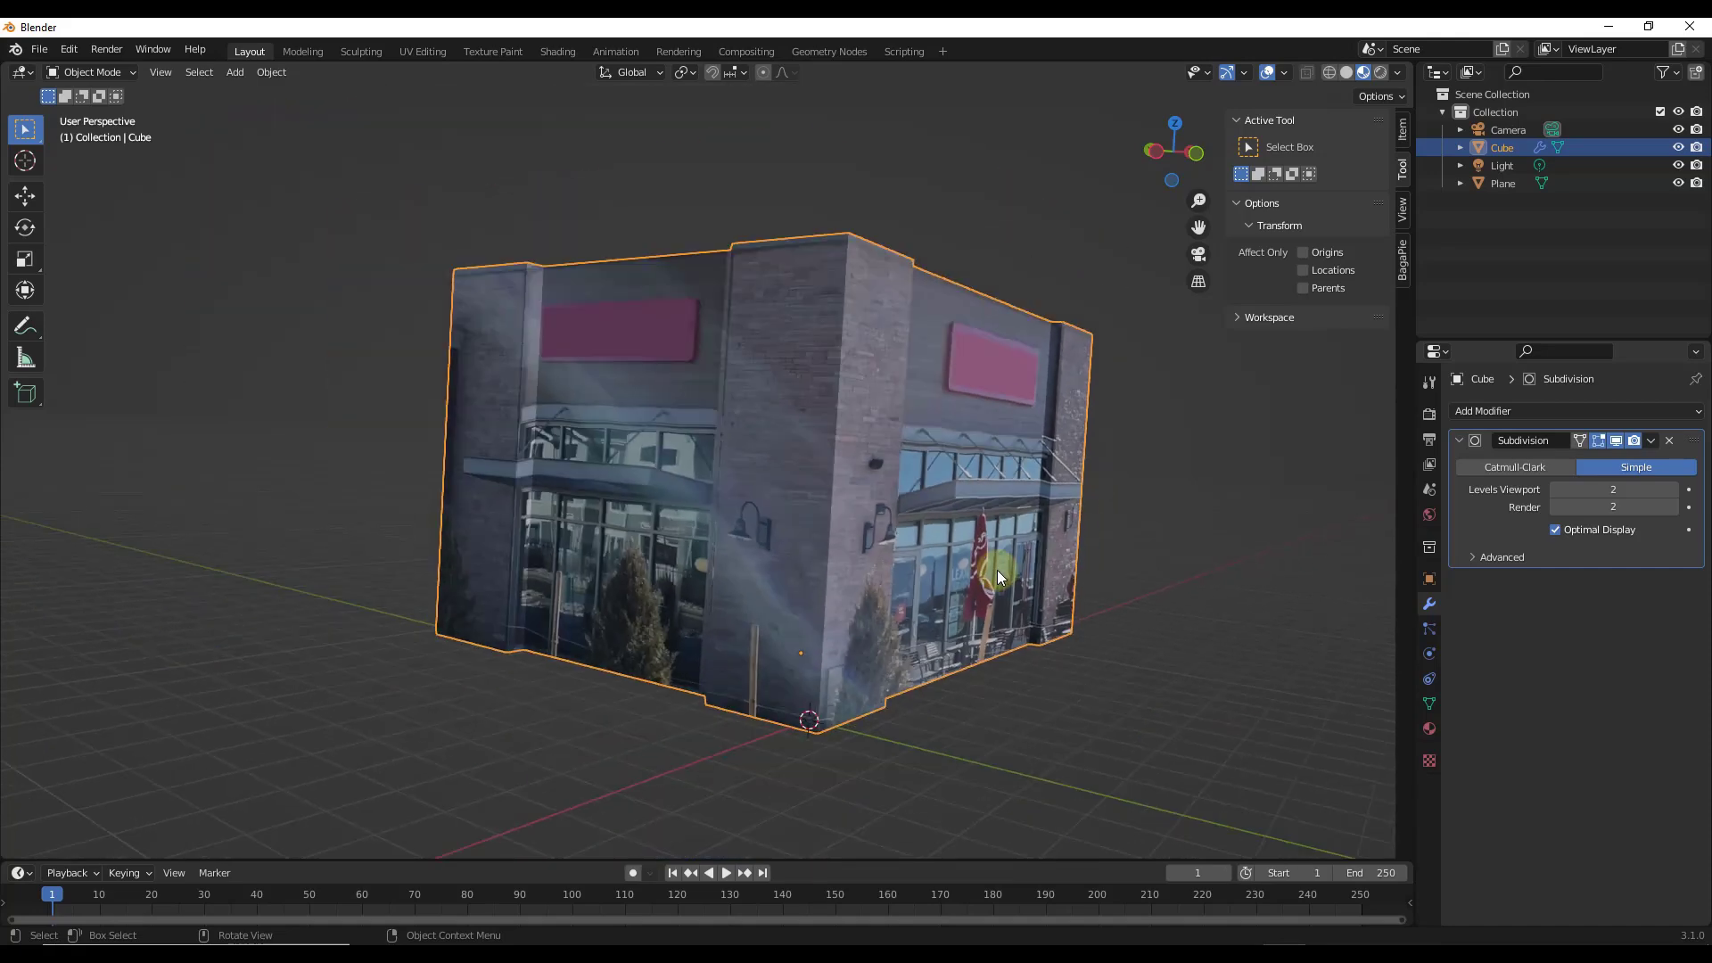
scroll(1026, 567, up, 1)
scroll(1004, 550, up, 1)
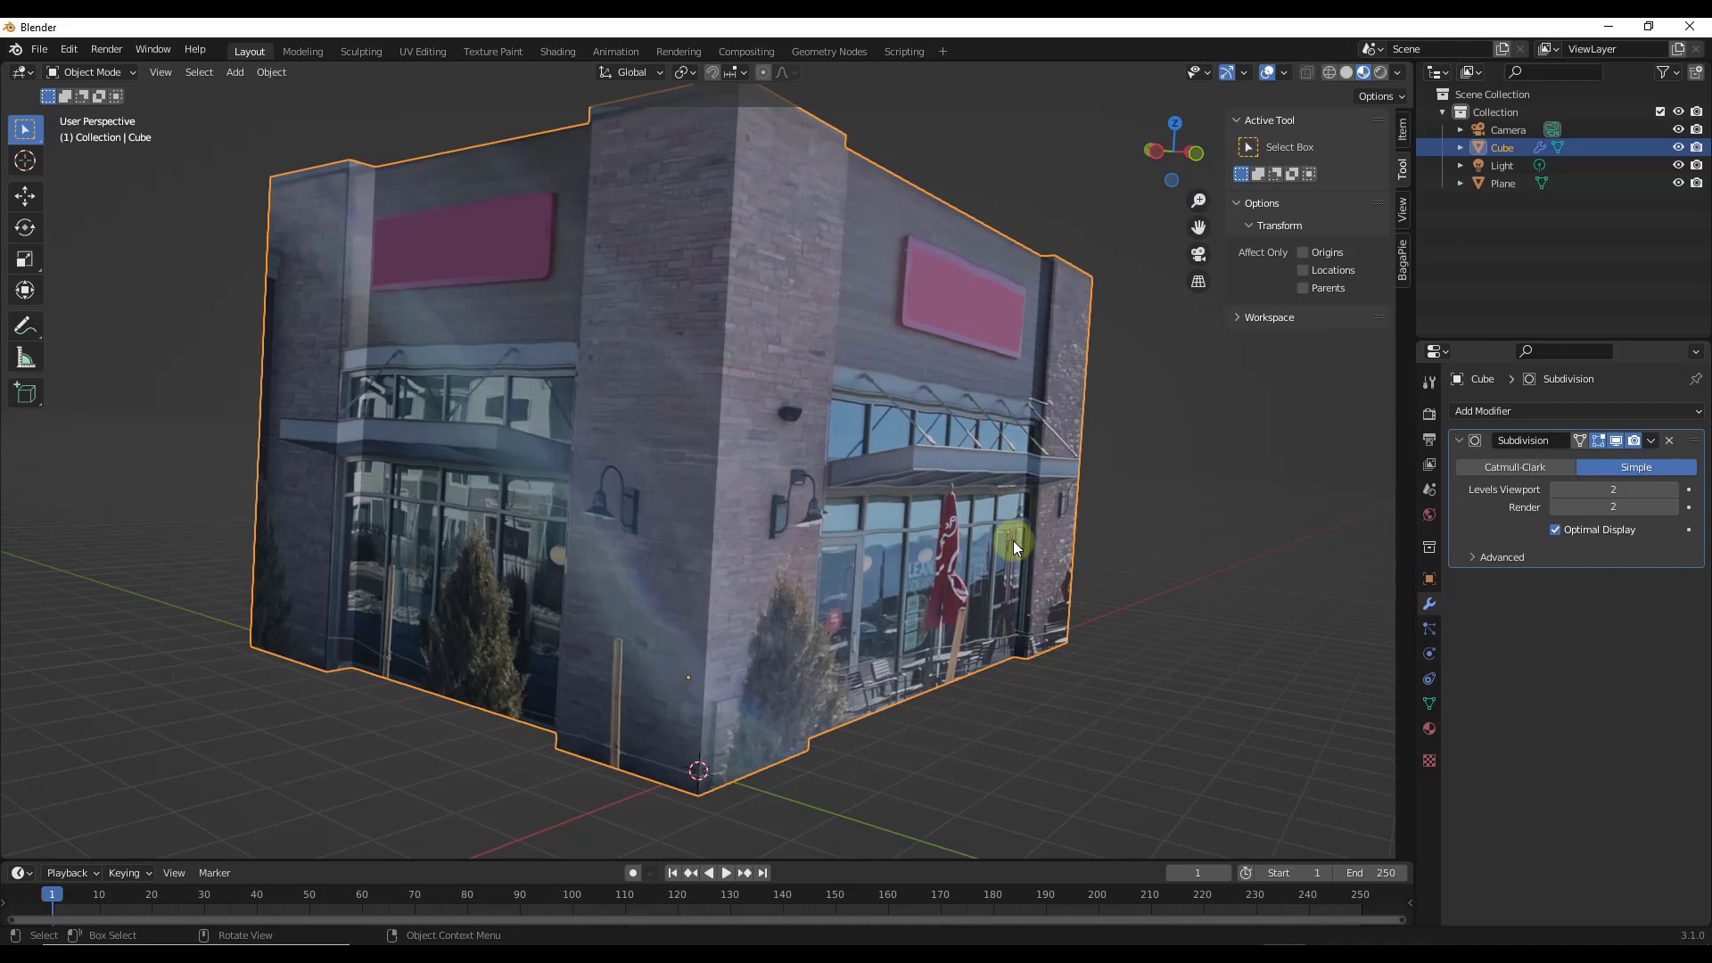
scroll(1013, 540, down, 2)
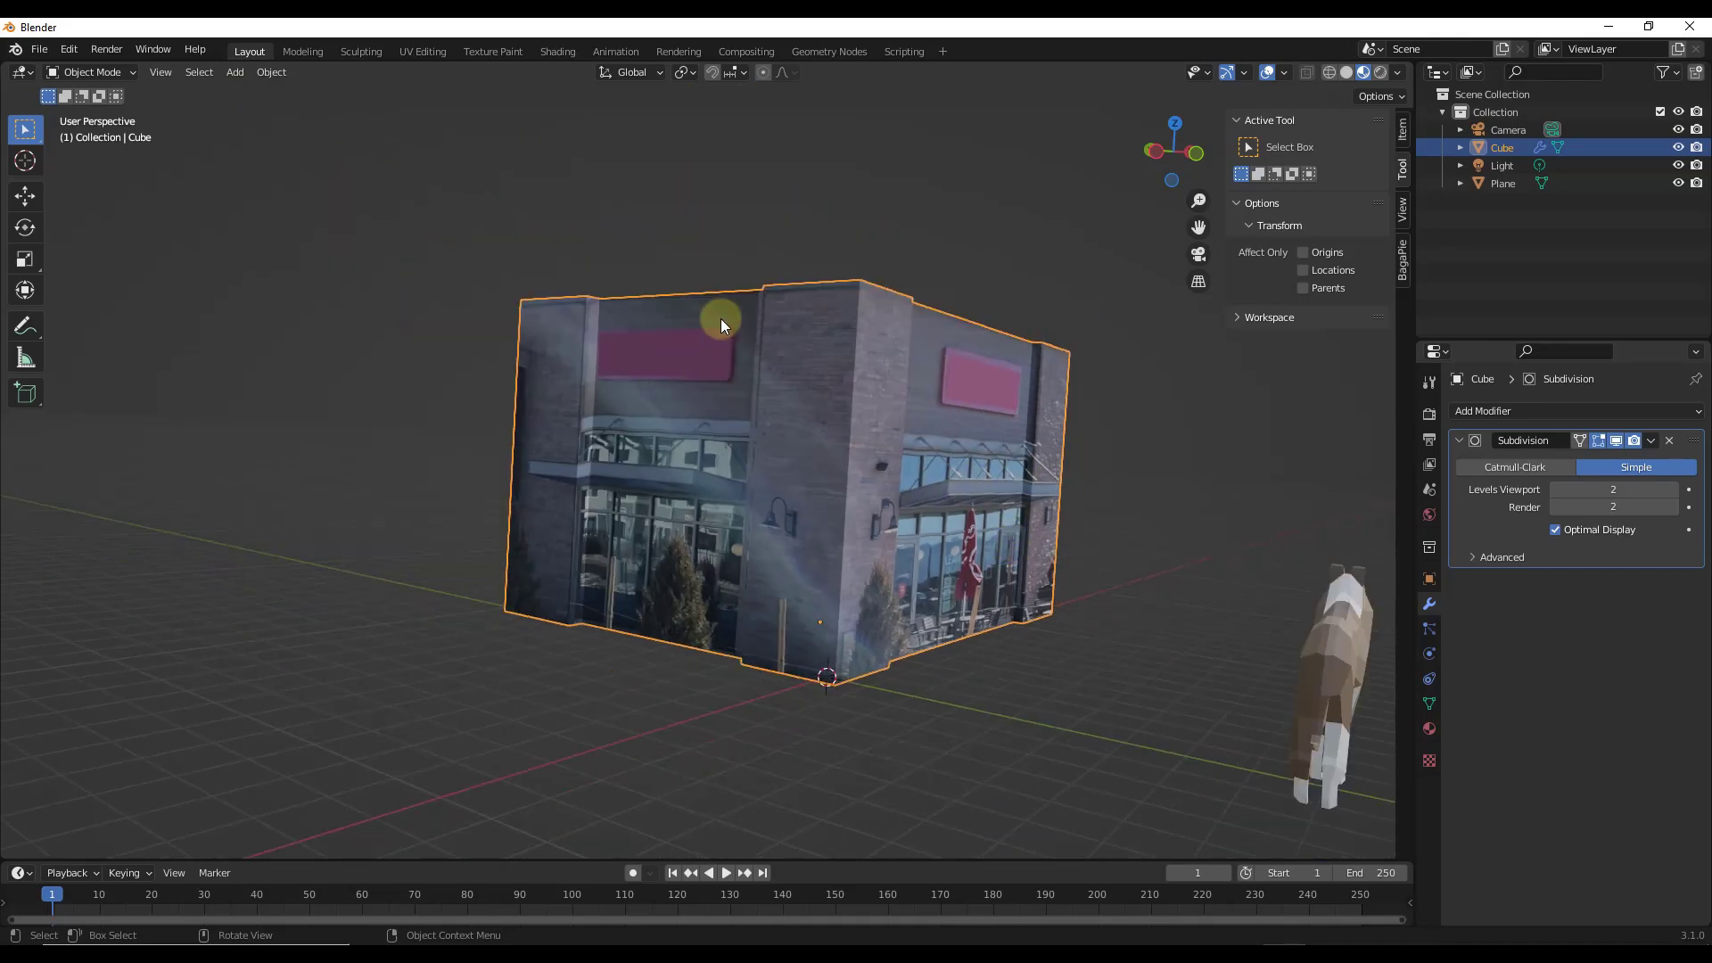
- In the camera view, add a vertical loop cut to the far left pillar and a horizontal one near the neighbouring lower building's roof height
key(KP_0)
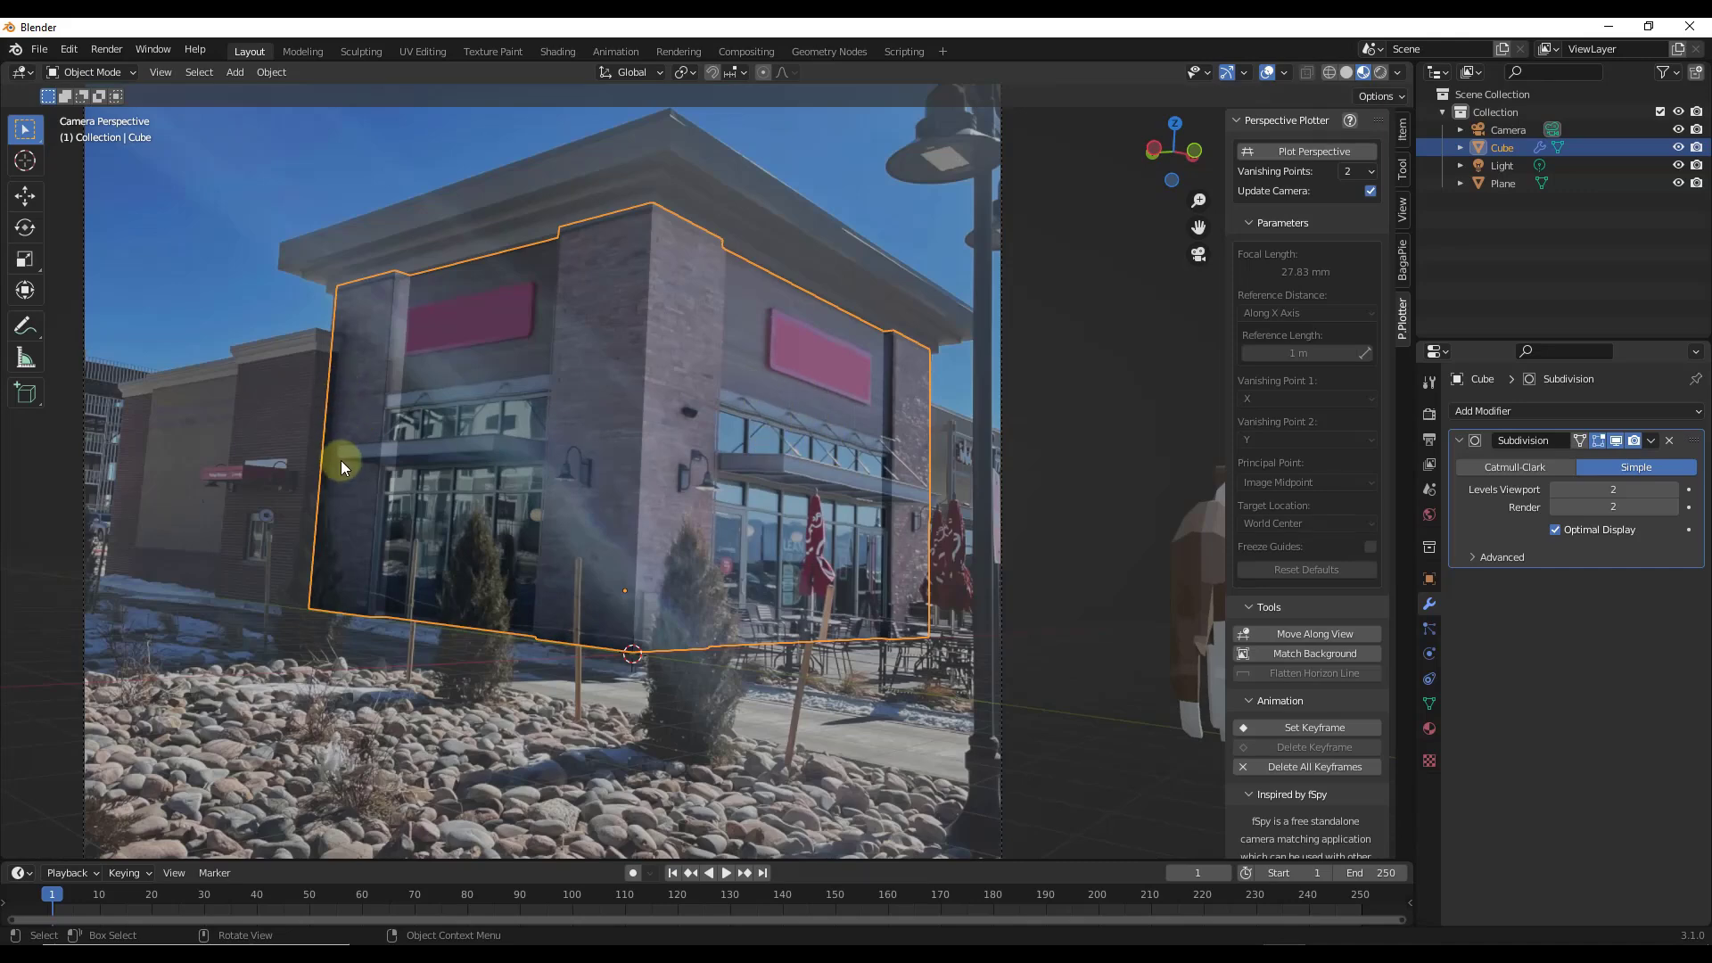
key(Tab)
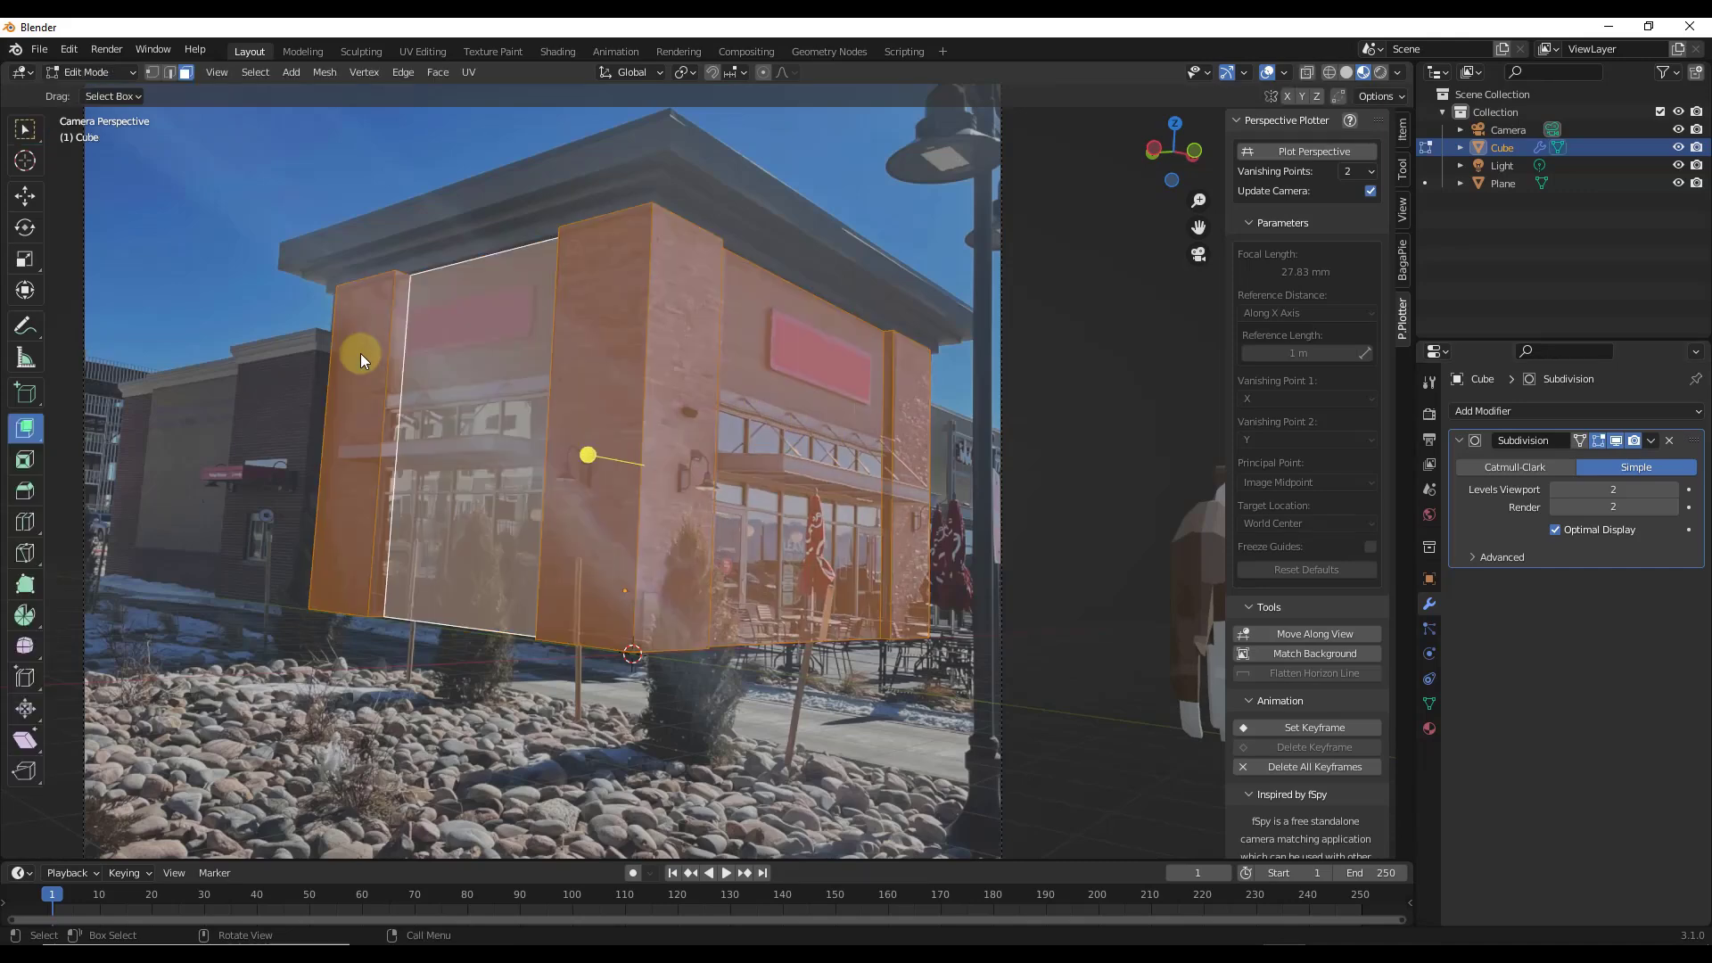
key(ctrl+r)
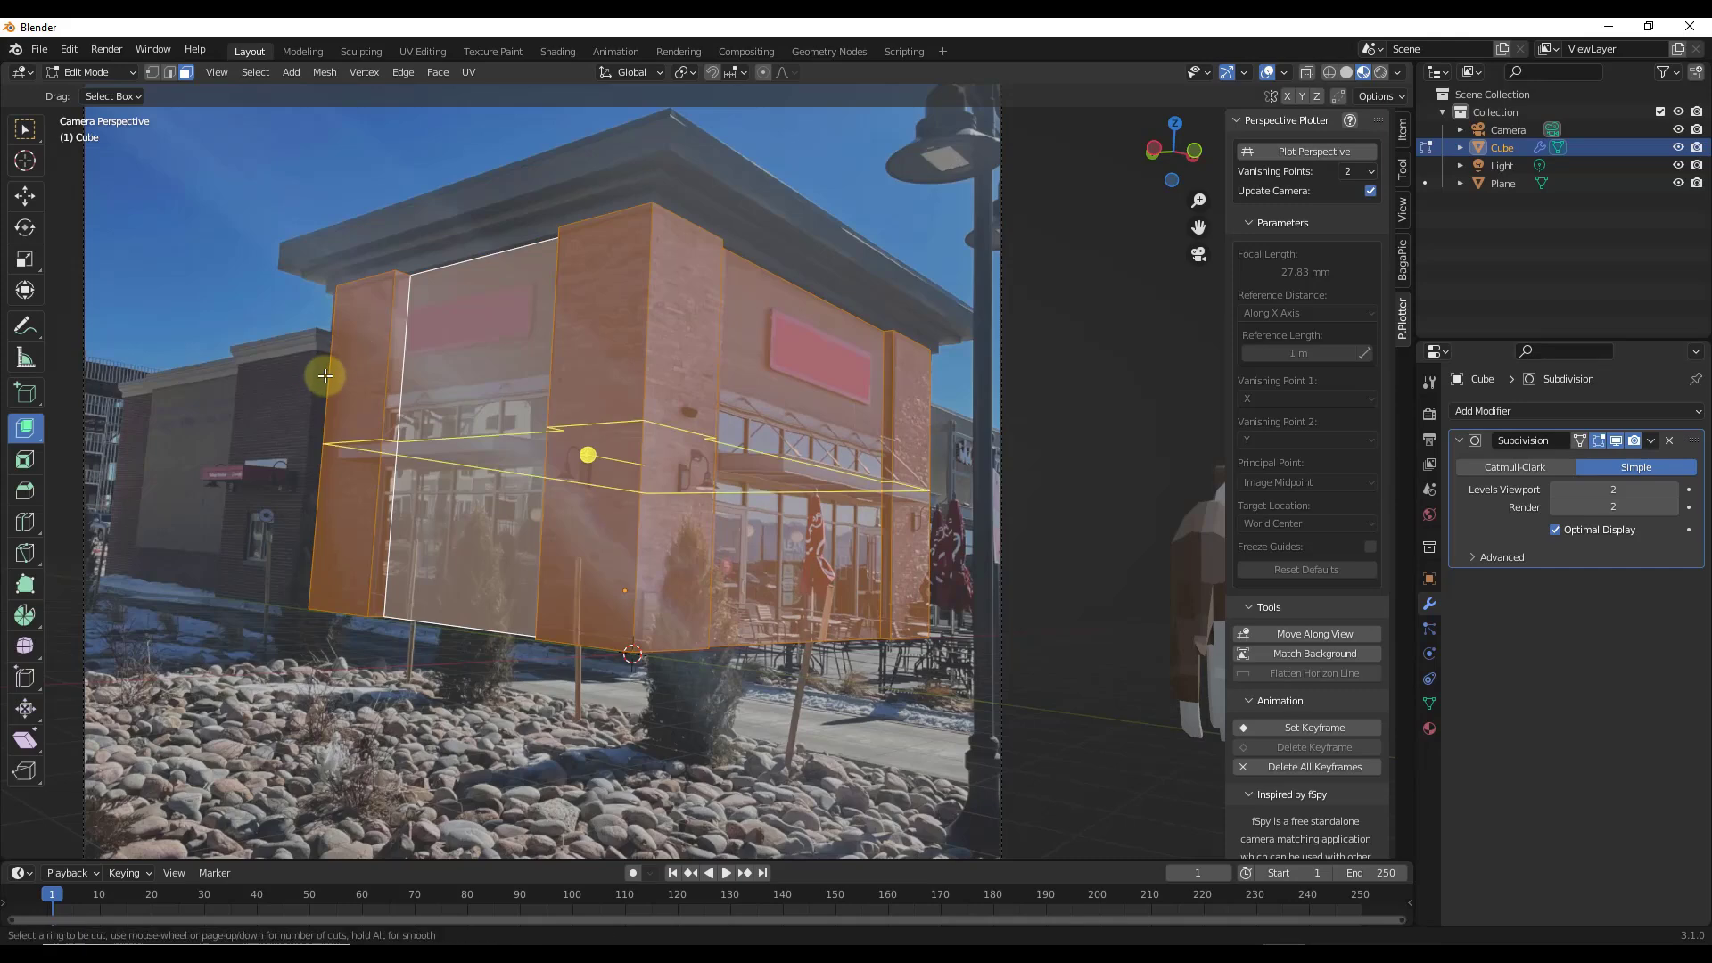
click(364, 292)
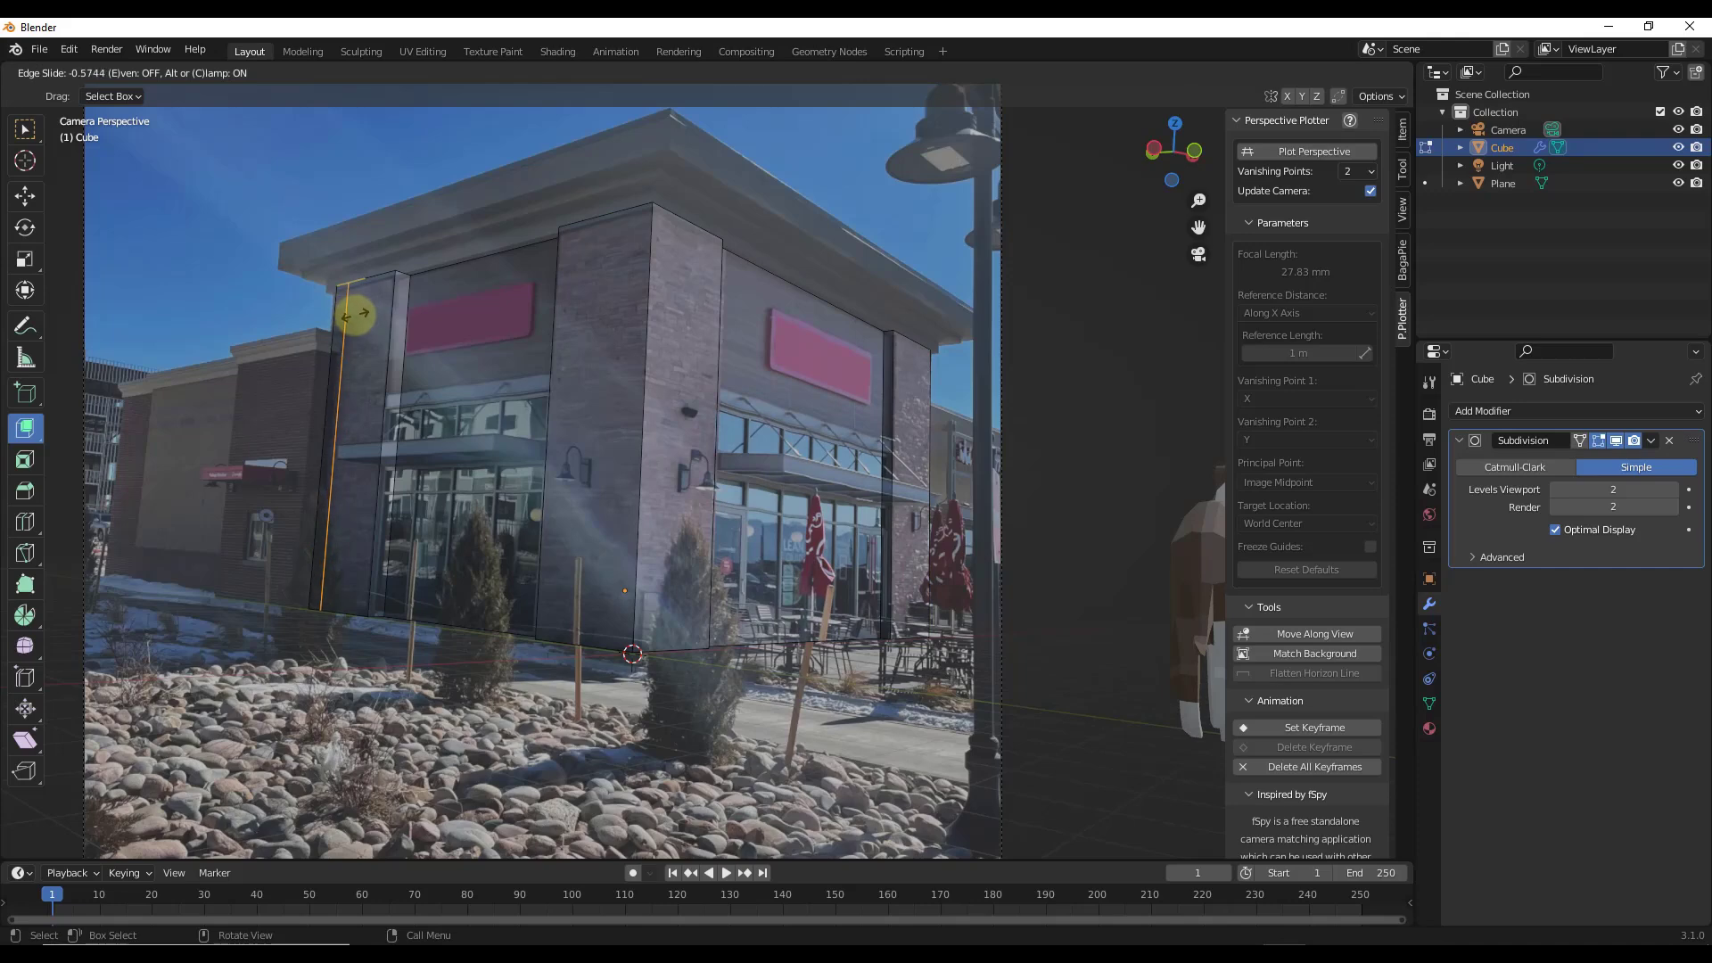
click(354, 308)
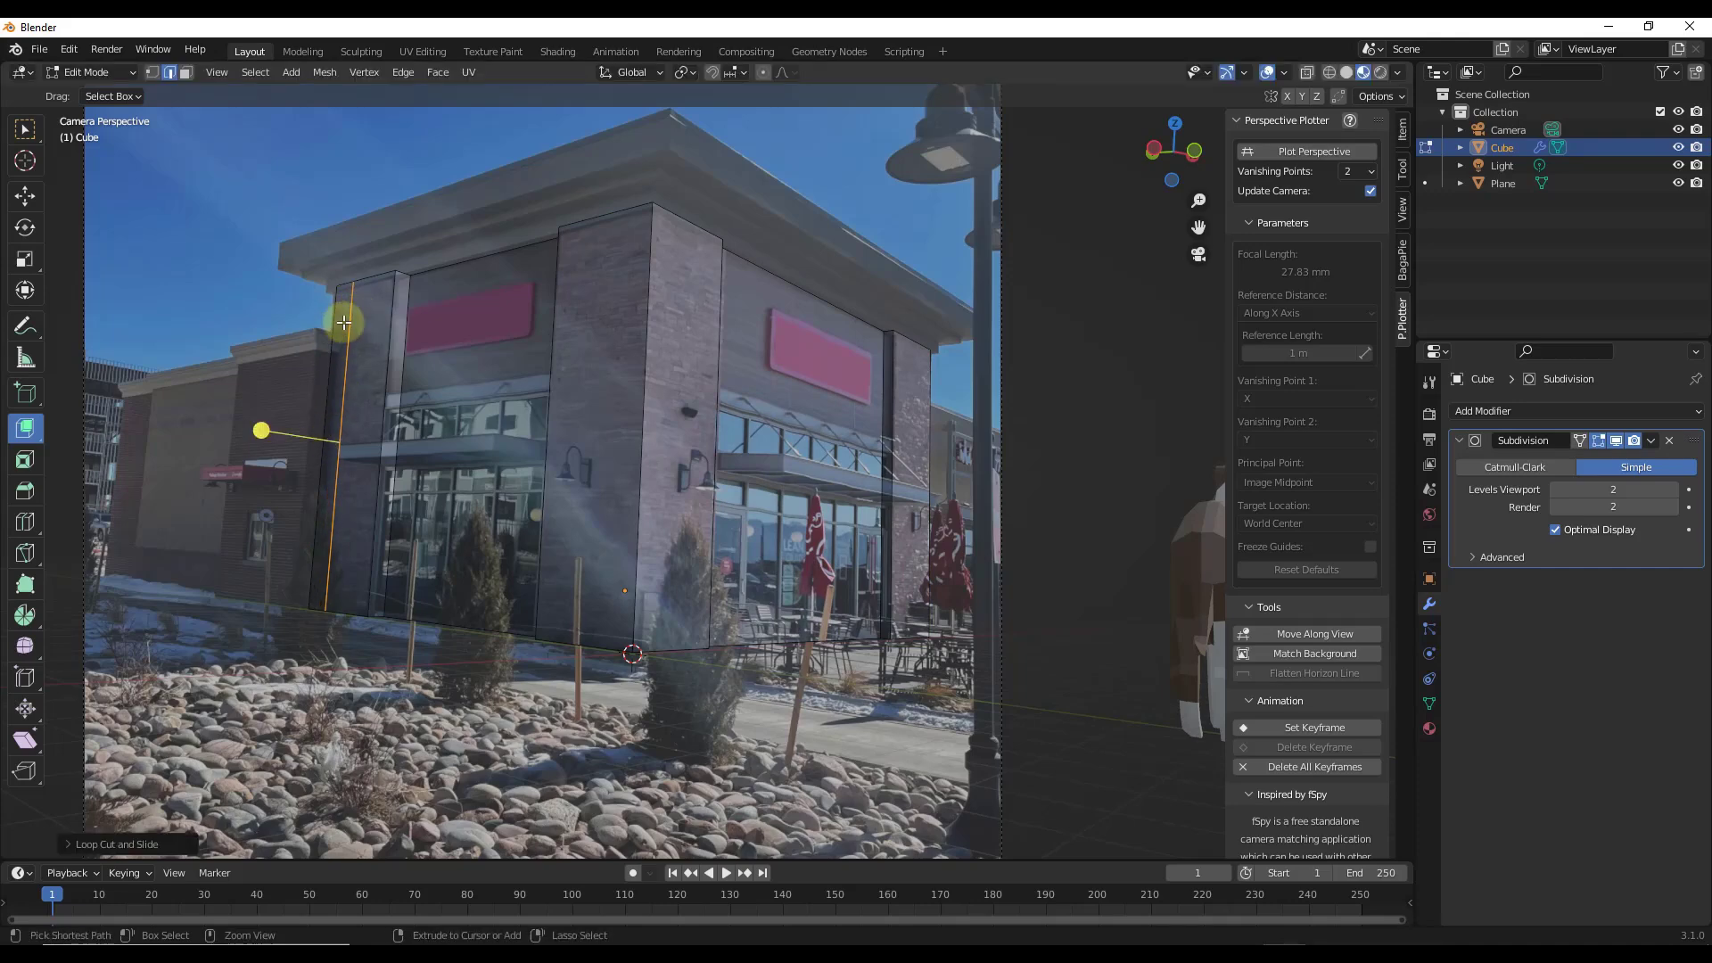
click(357, 299)
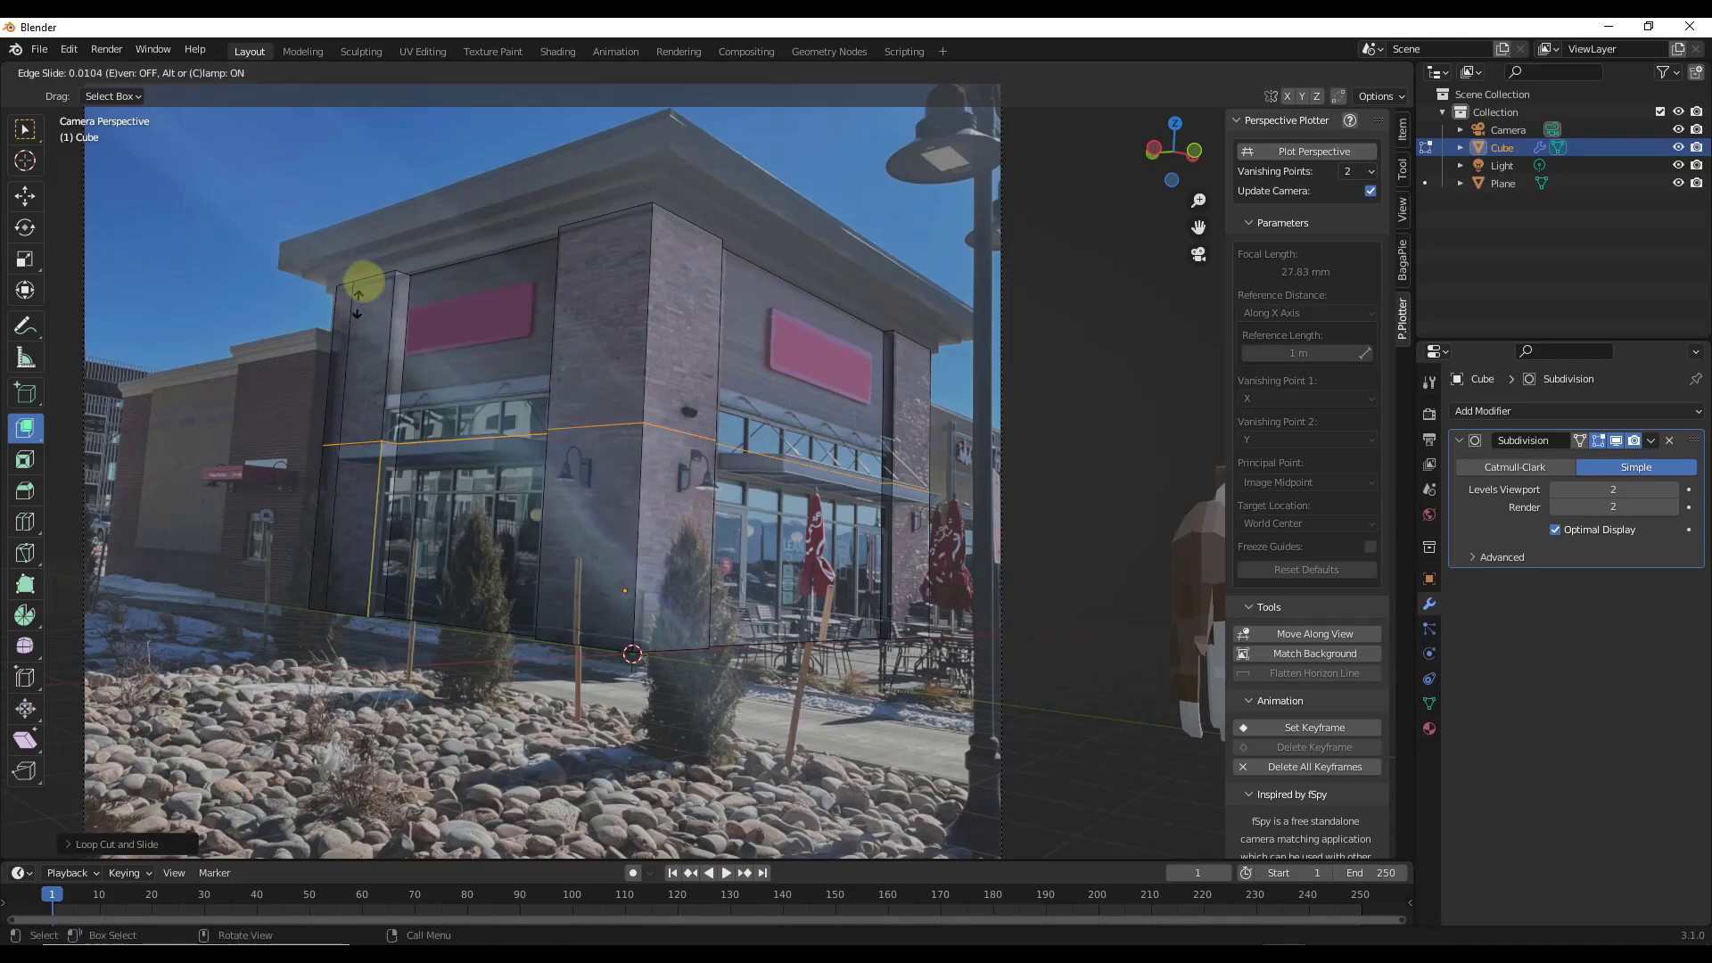
click(371, 211)
- Extrude the lower narrow outer face of the far left pillar by about 0.4 m and show the model in wireframe
click(337, 397)
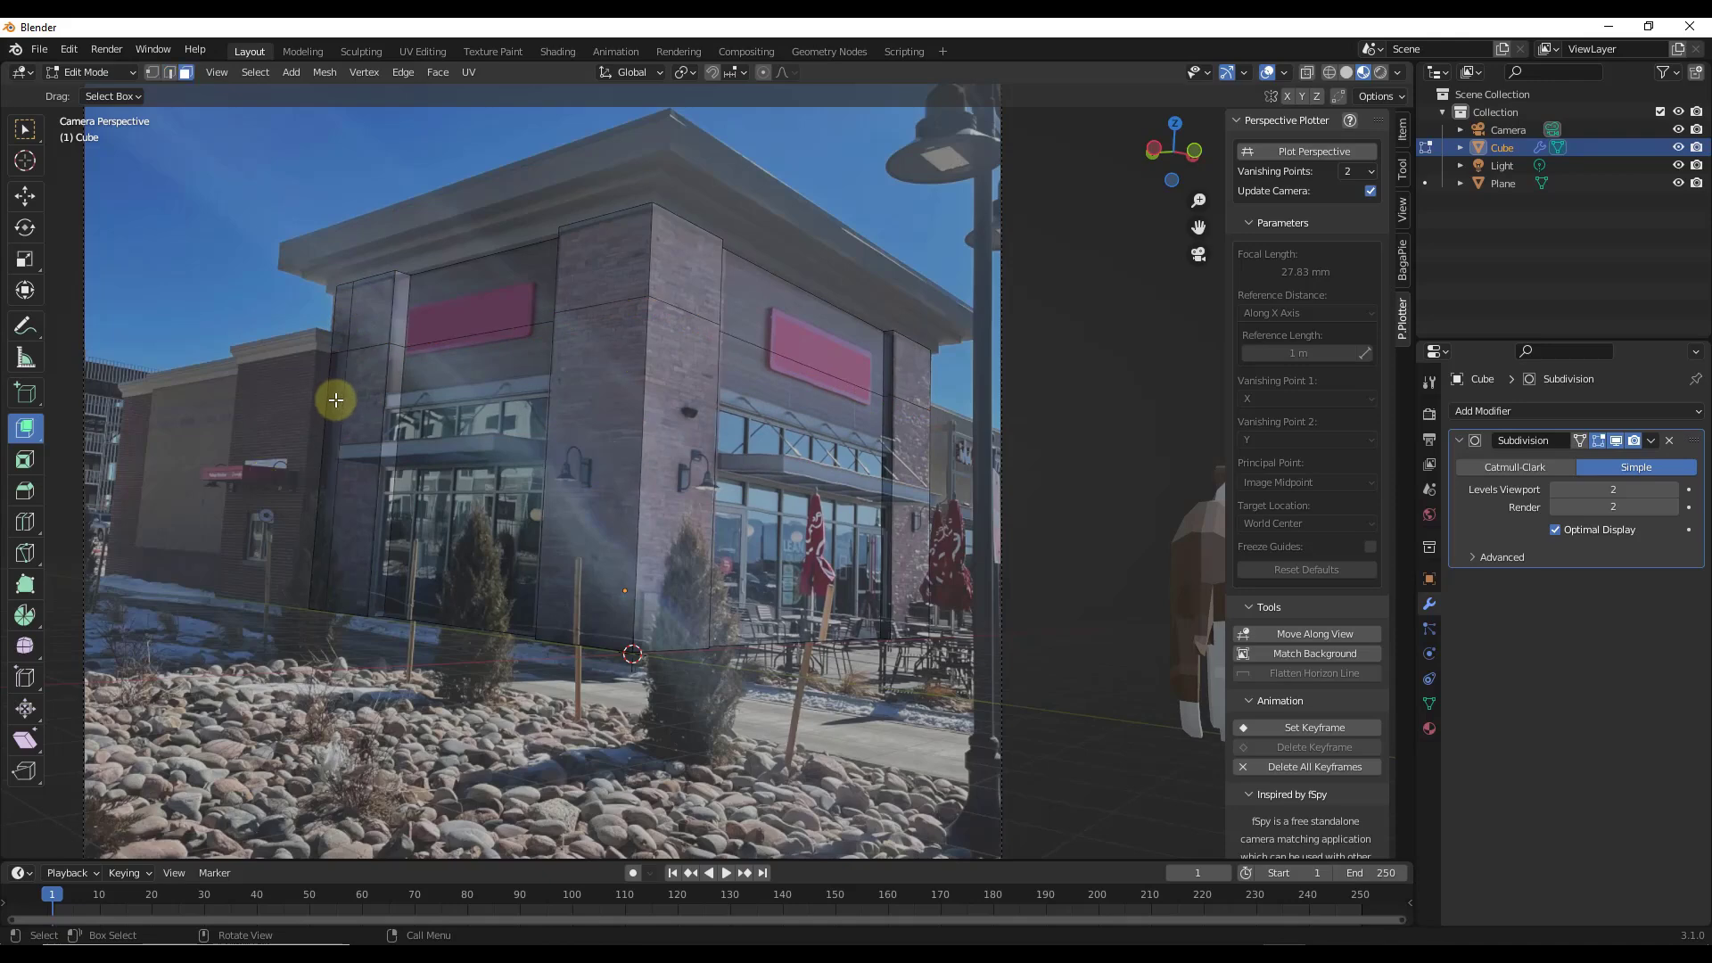
key(e)
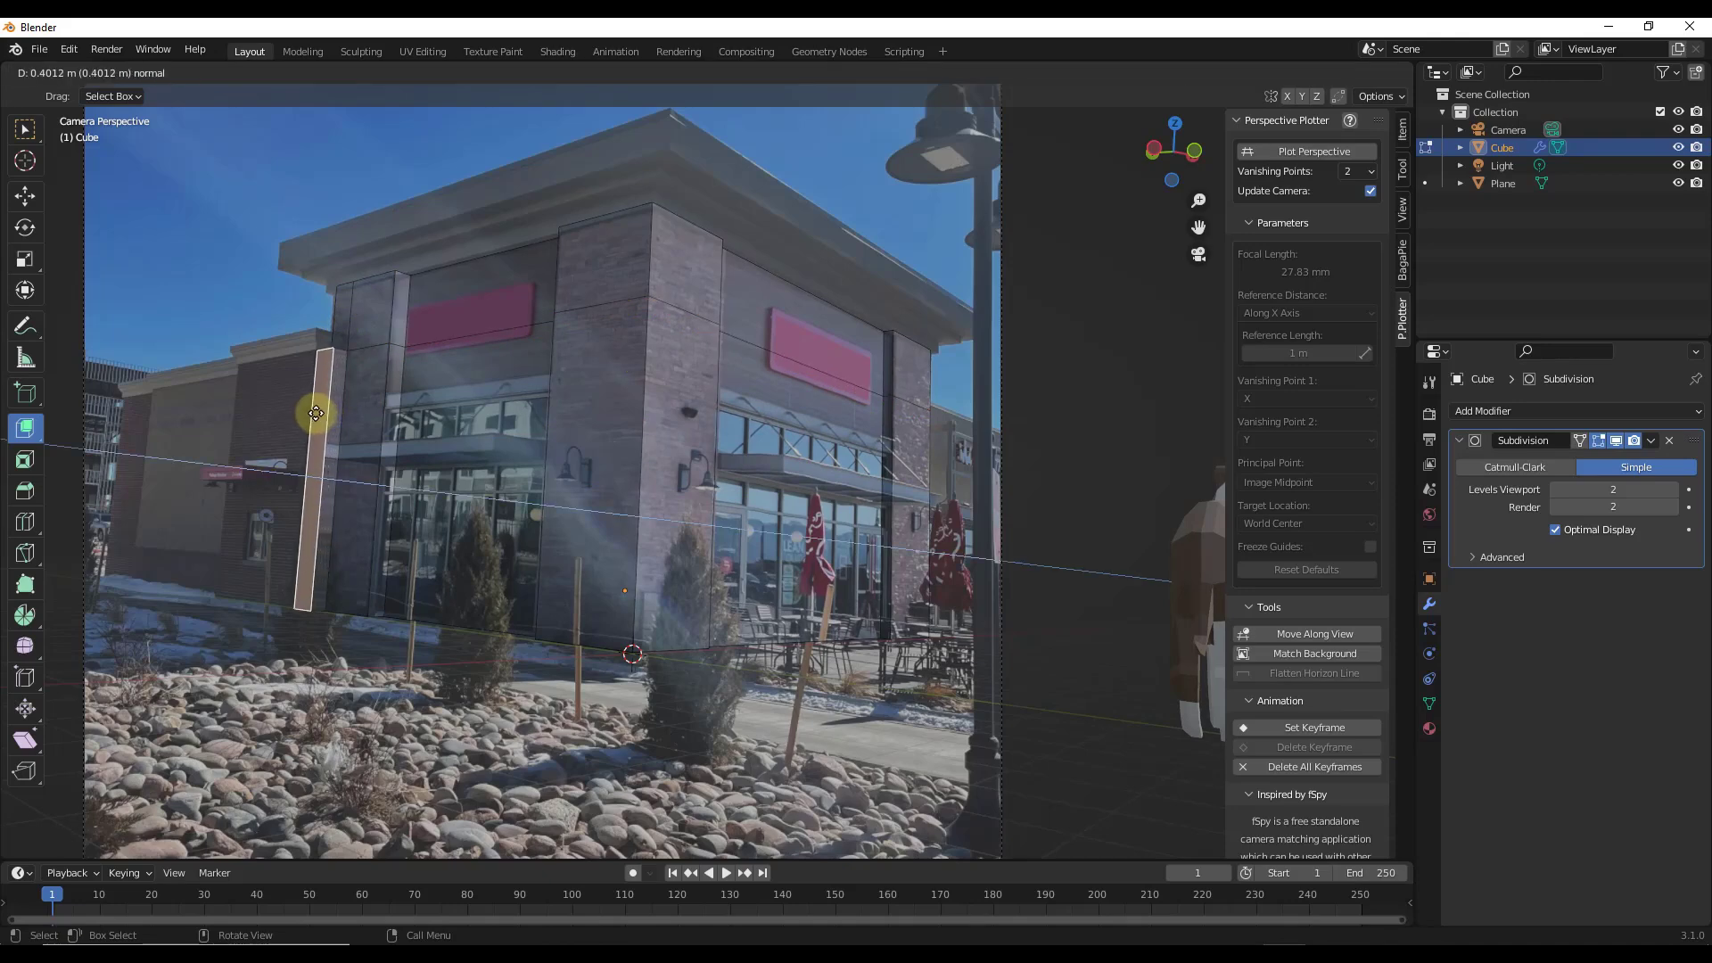
click(316, 413)
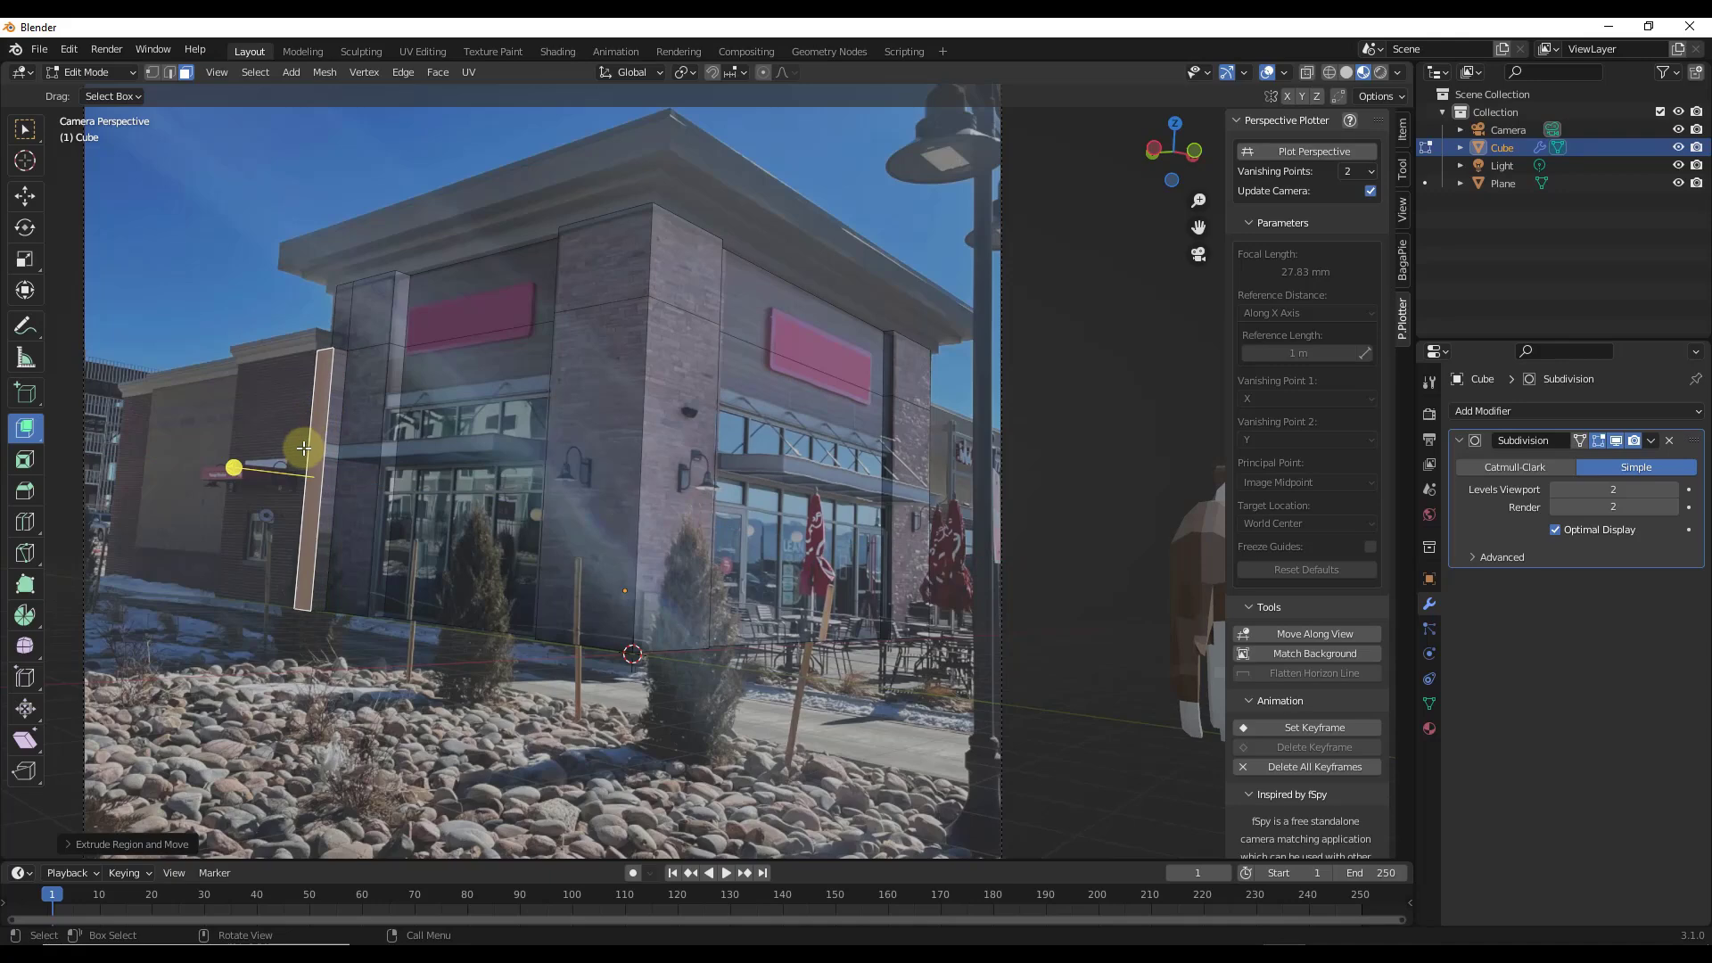
key(z)
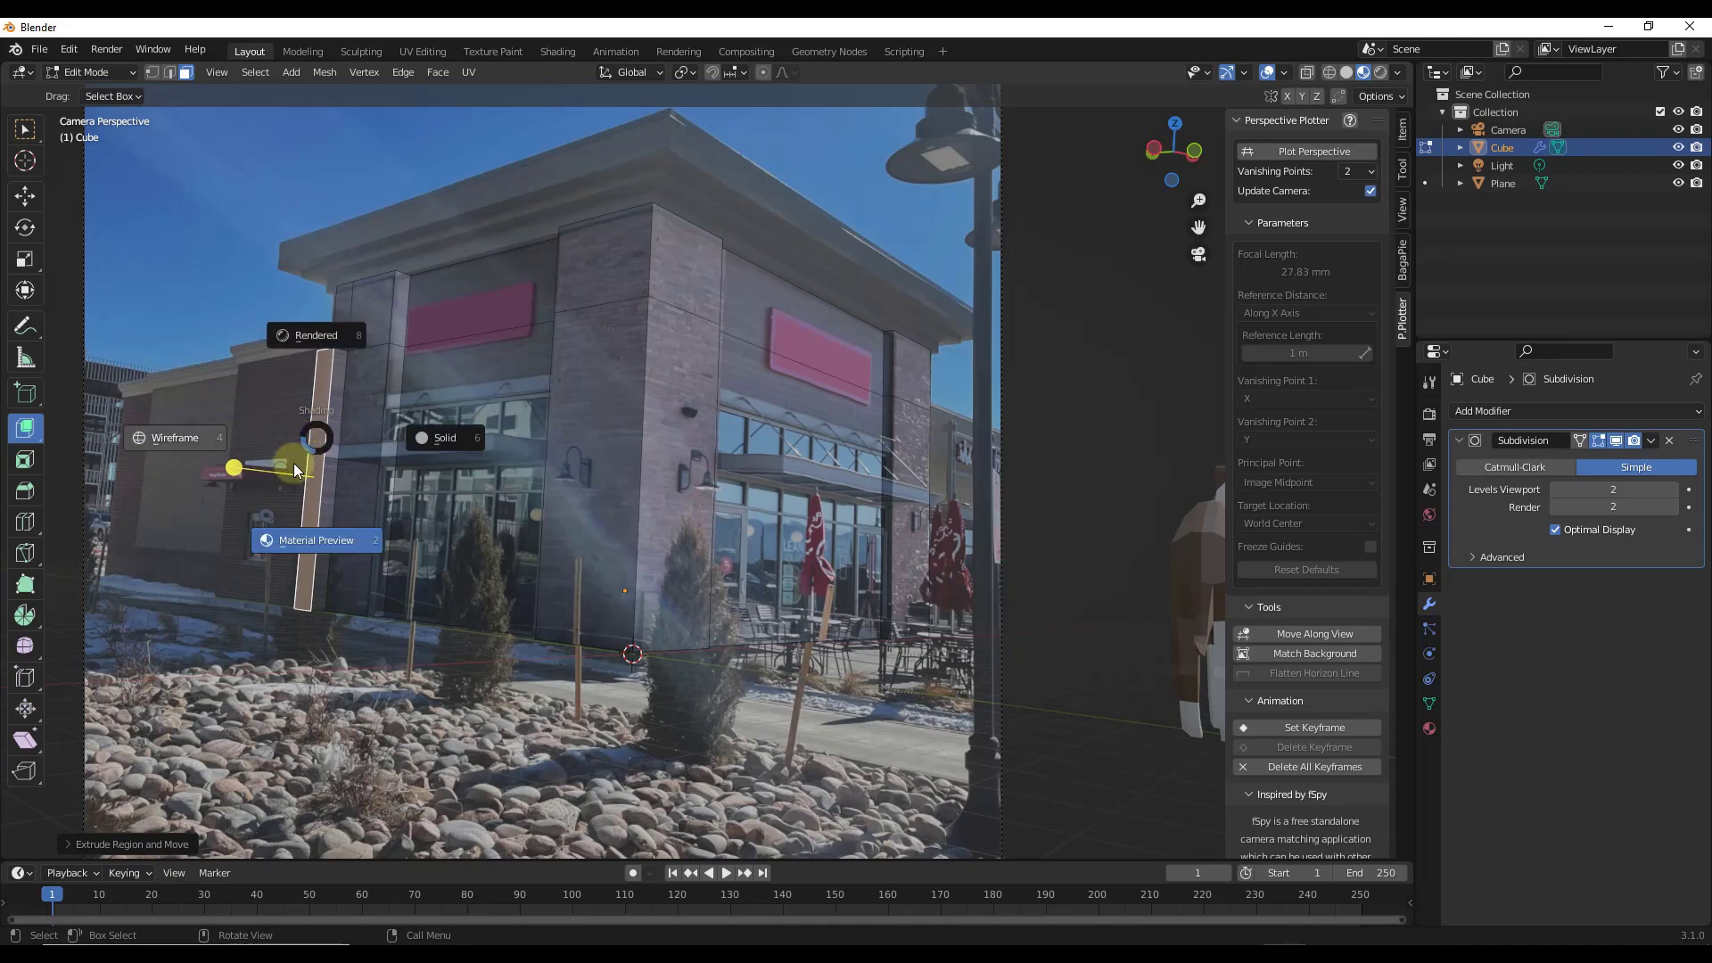
click(237, 436)
scroll(331, 474, up, 3)
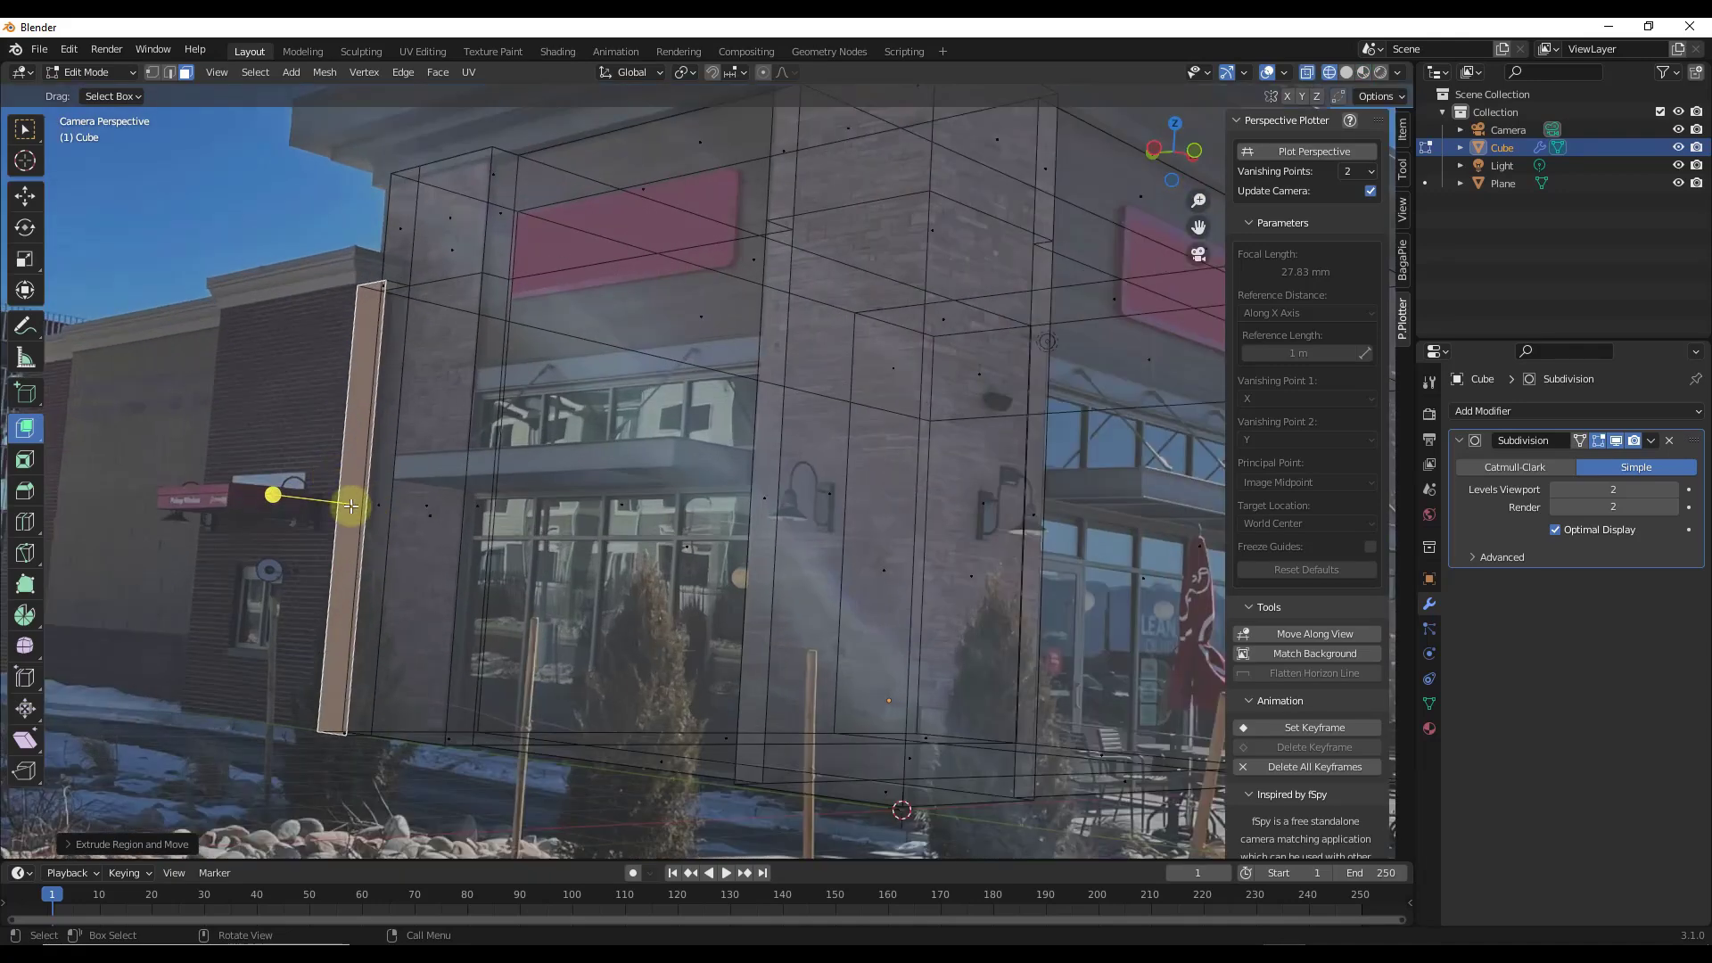
- Extrude the narrow outer face of the far left pillar outward to the far edge of the neighbouring building's dark brick wall
click(349, 505)
key(e)
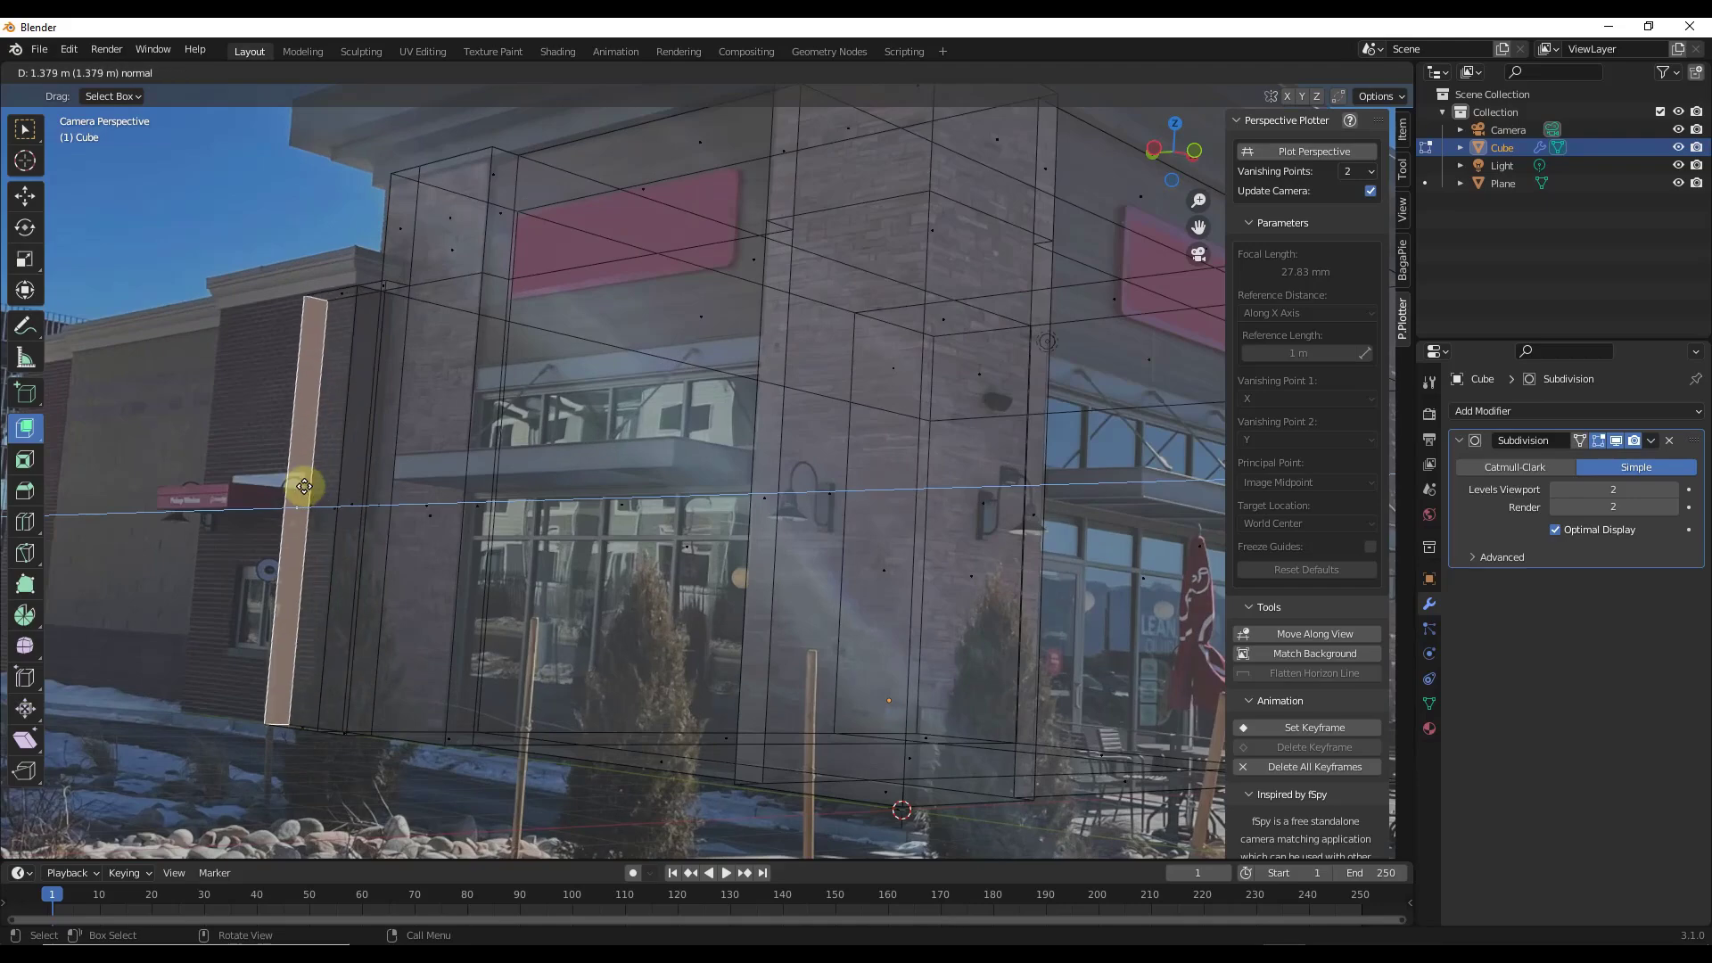
right_click(303, 489)
key(g)
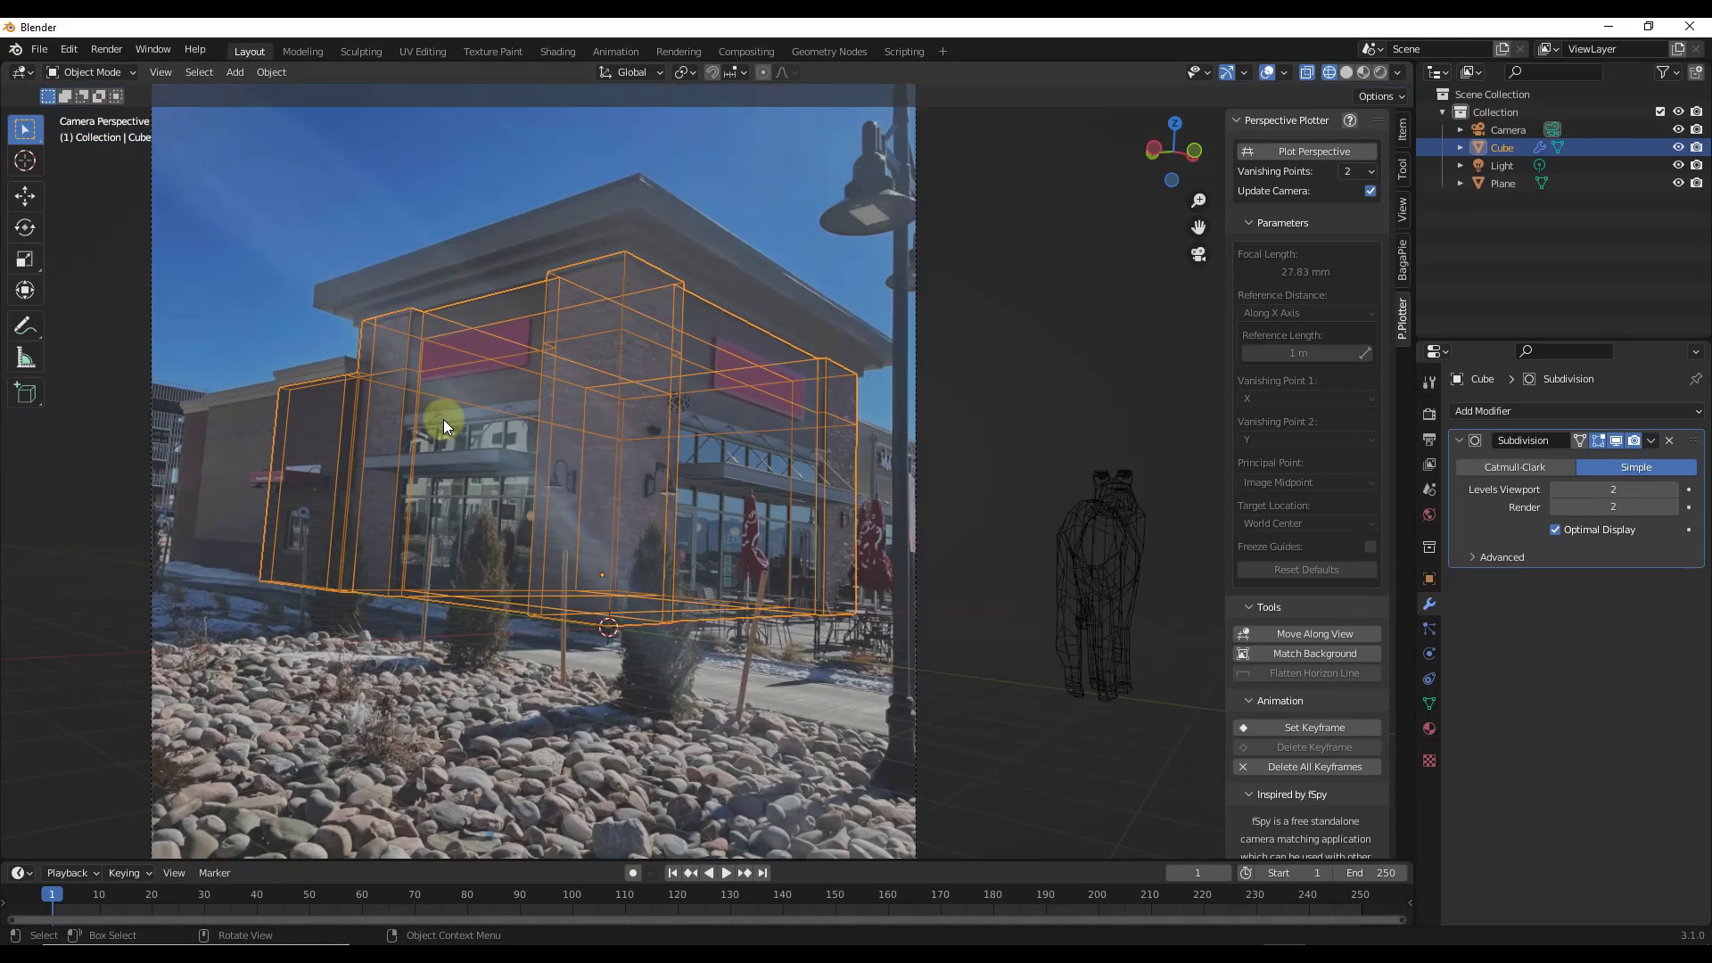
- Show the model in Material Preview and examine the texture on the newly extruded wing from outside the camera view
mouse_move(442, 420)
middle_down()
mouse_move(656, 436)
mouse_move(708, 457)
middle_up()
key(z)
click(708, 569)
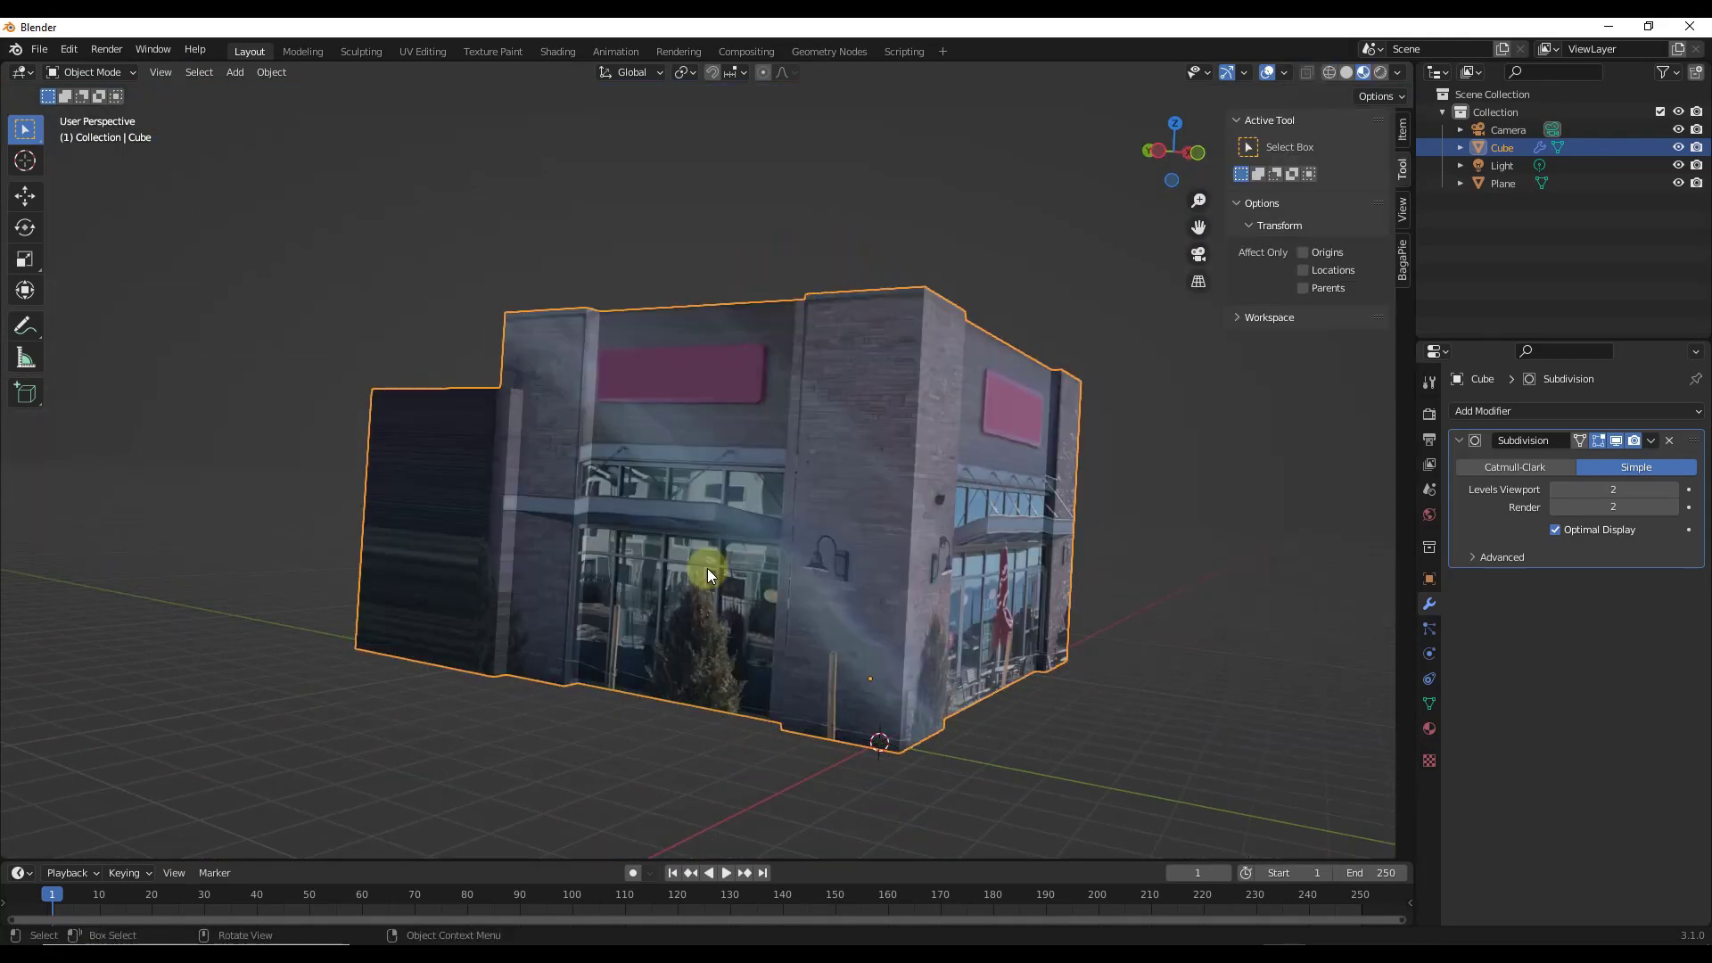
scroll(456, 437, up, 2)
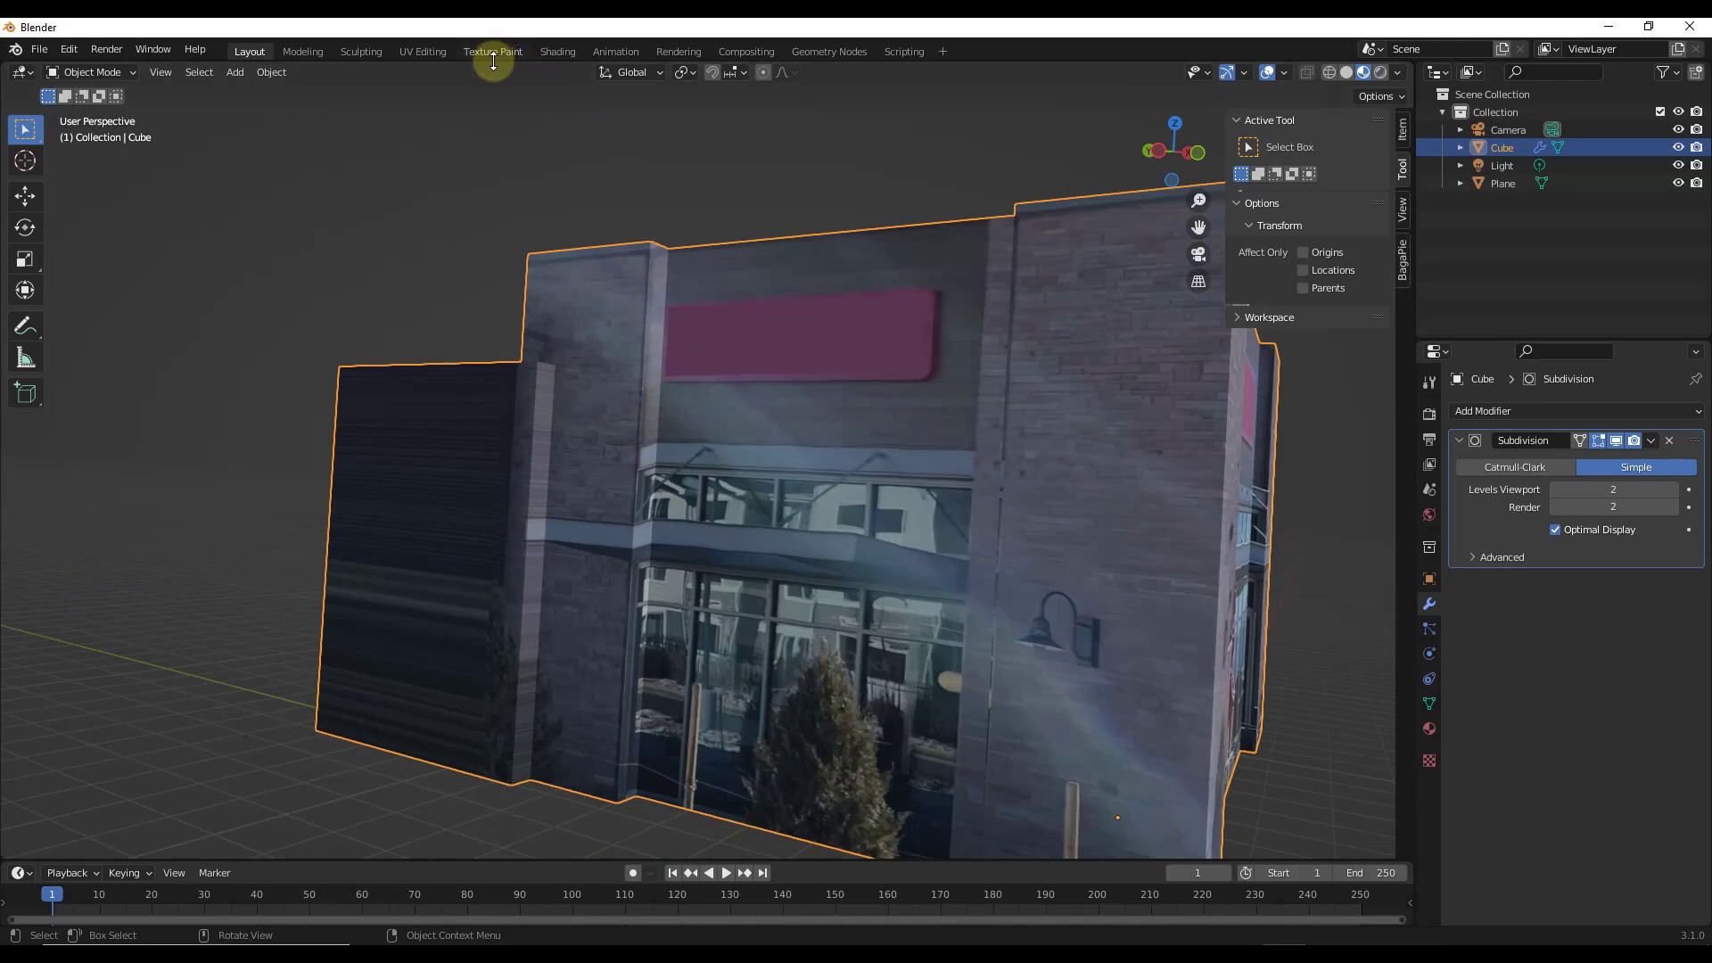
- In the UV Editing workspace, select the new wing's front face and the adjoining narrow faces and project their UVs from the camera view
click(421, 51)
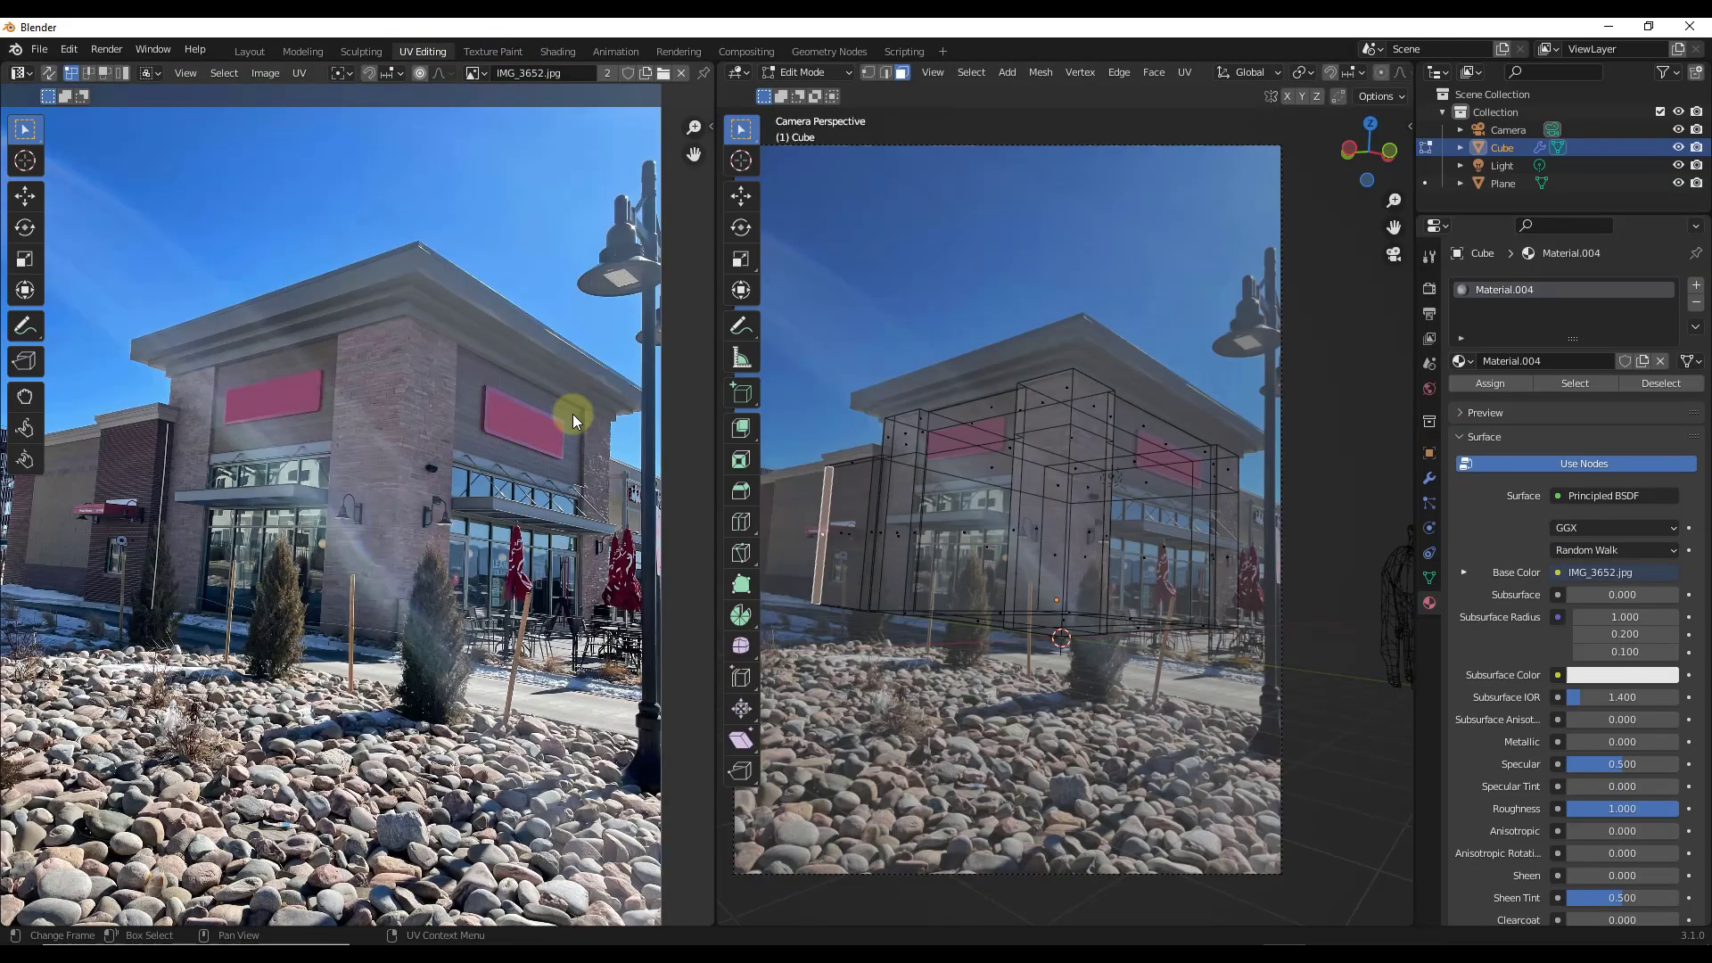
click(845, 531)
scroll(871, 533, up, 4)
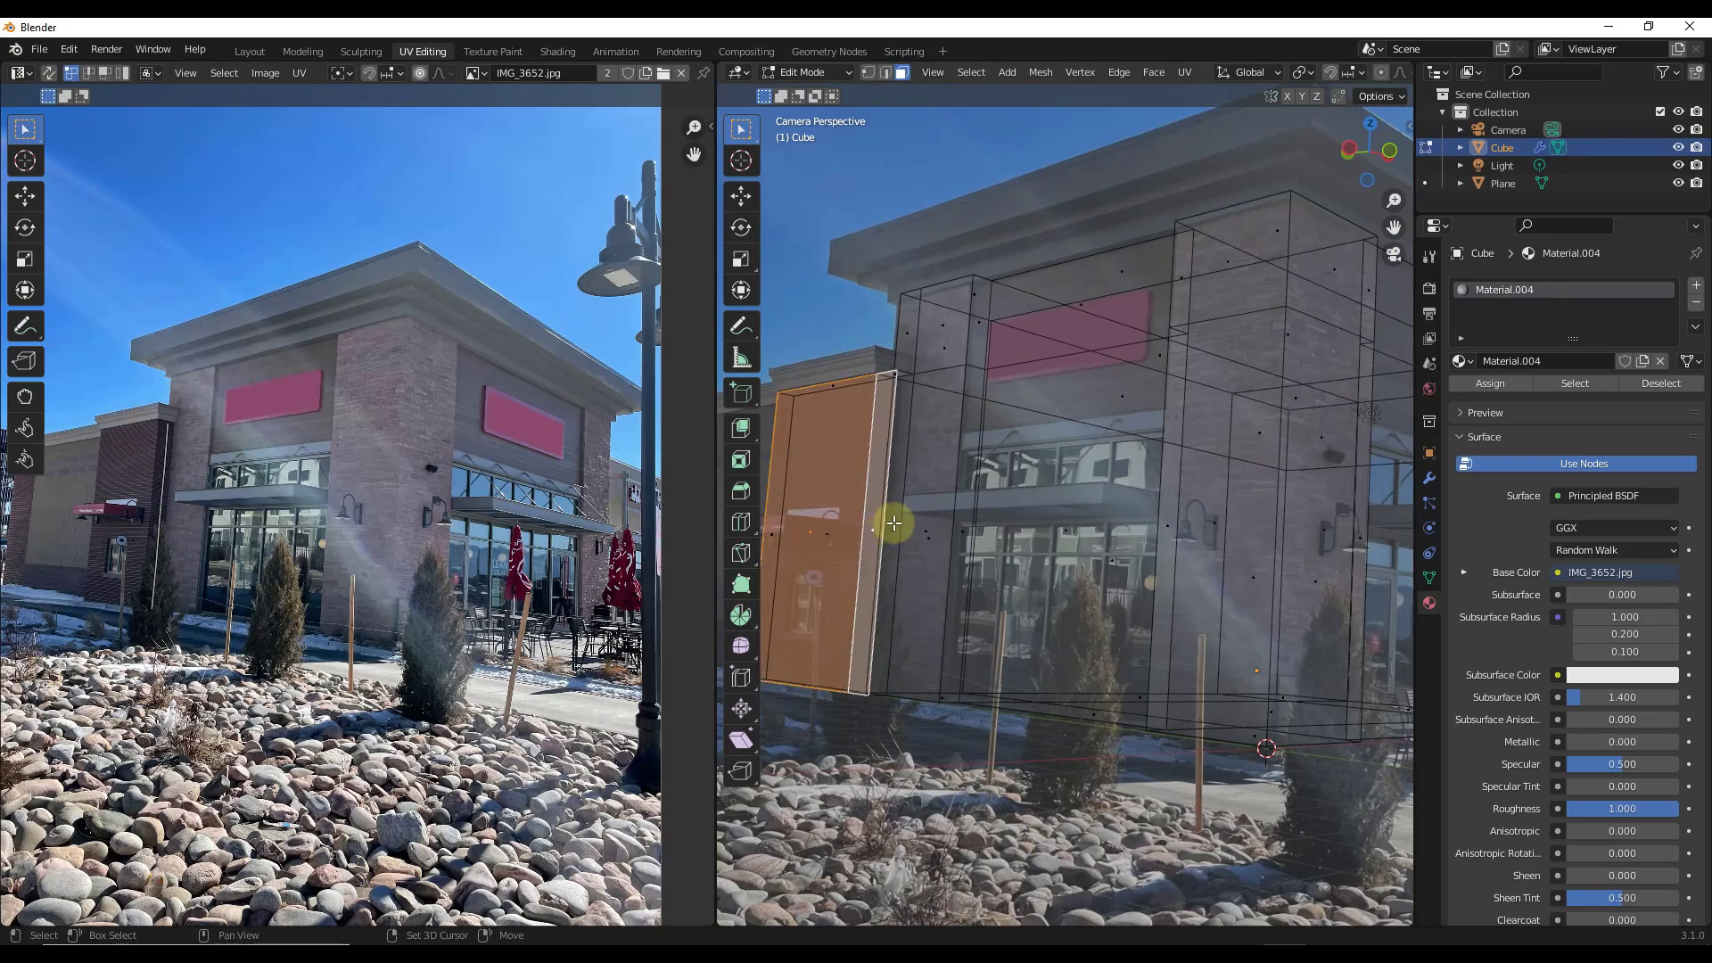
shift+click(895, 524)
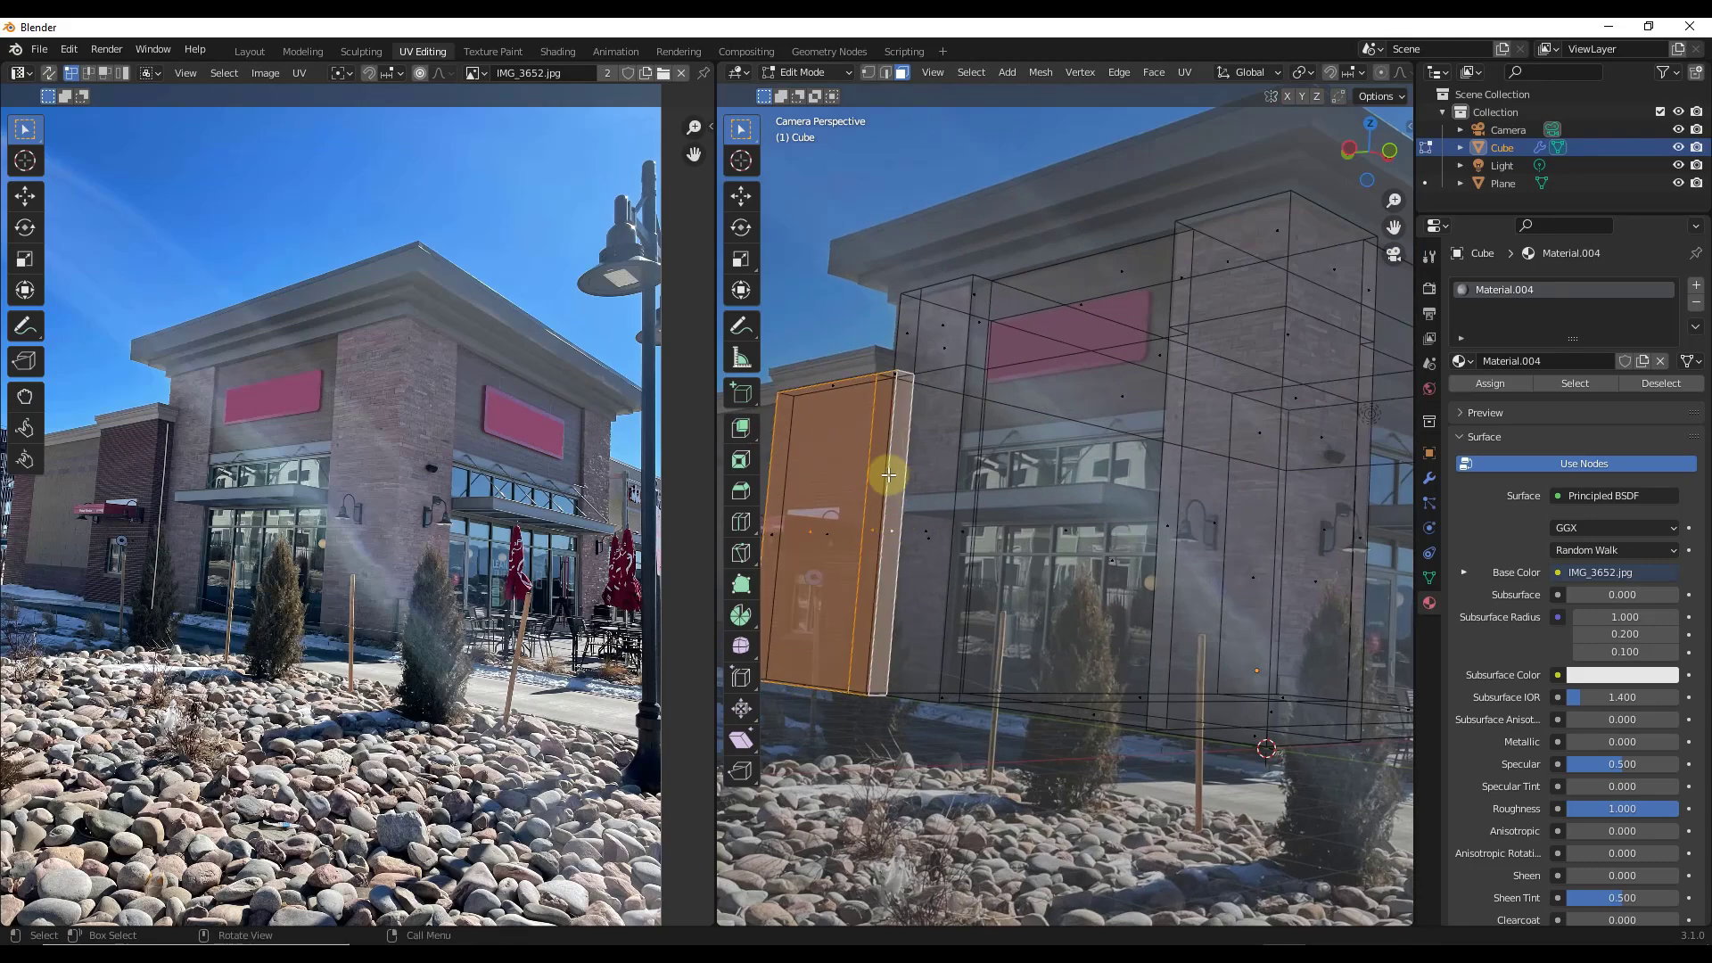
click(1184, 71)
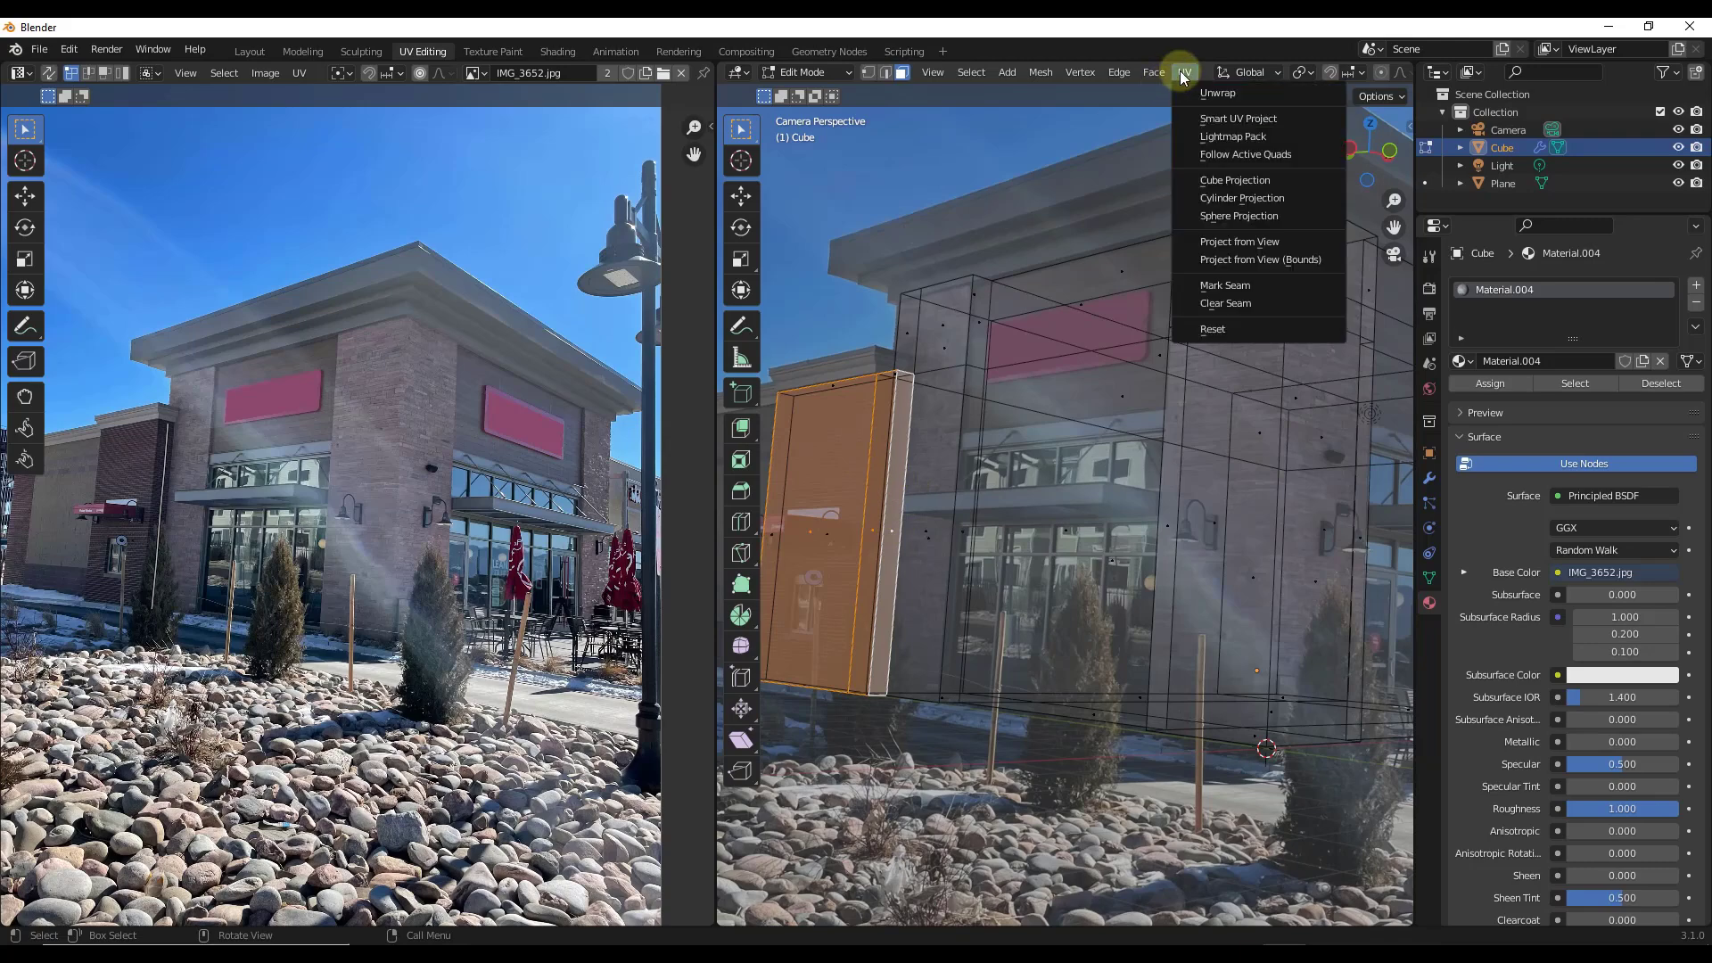
click(1230, 241)
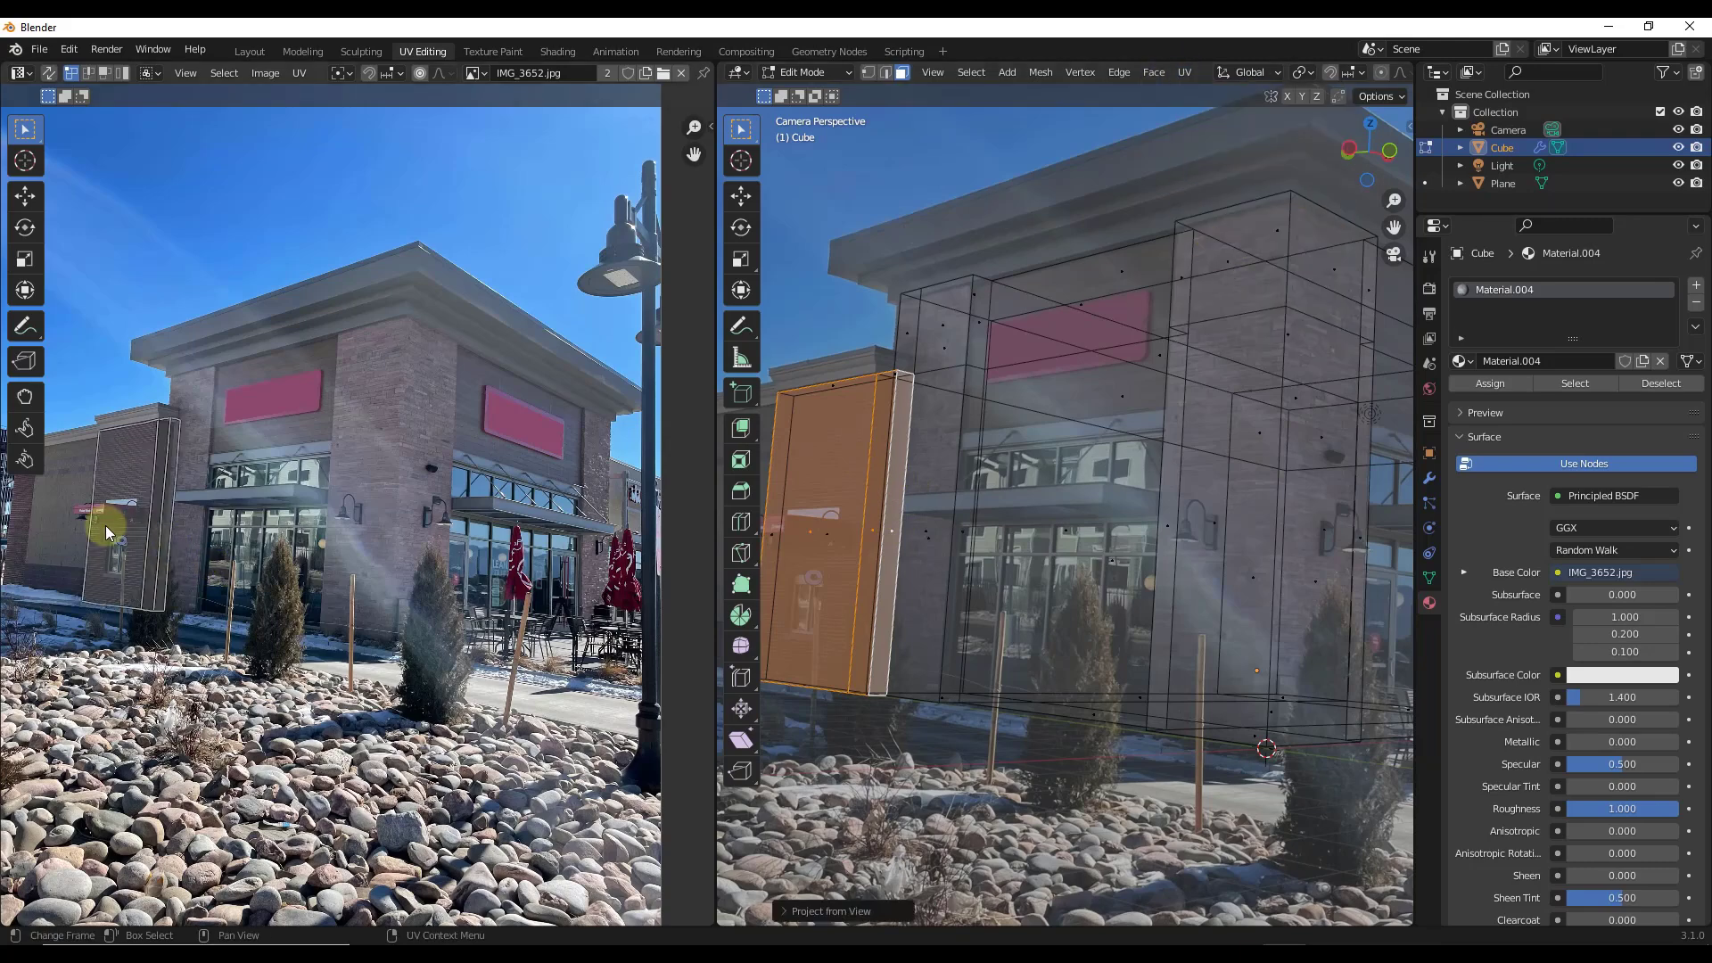
- Leave Edit Mode, return to the Layout workspace and examine the textured building with its lower wing outside the camera view
key(Tab)
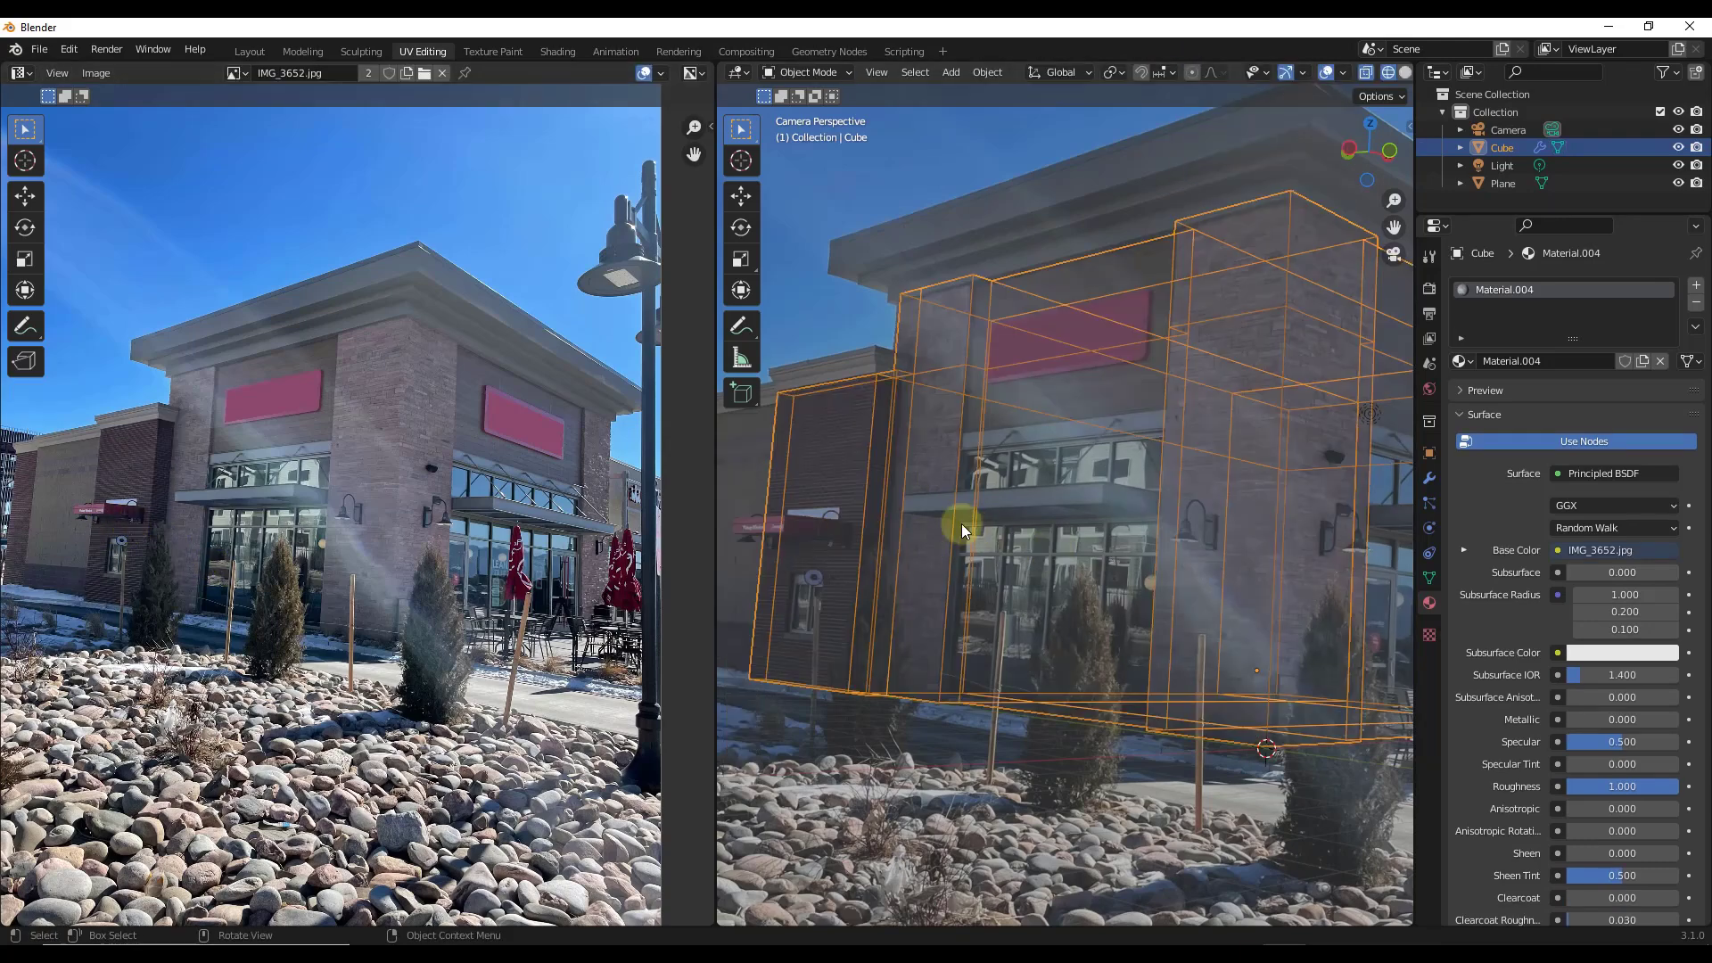
scroll(970, 527, down, 2)
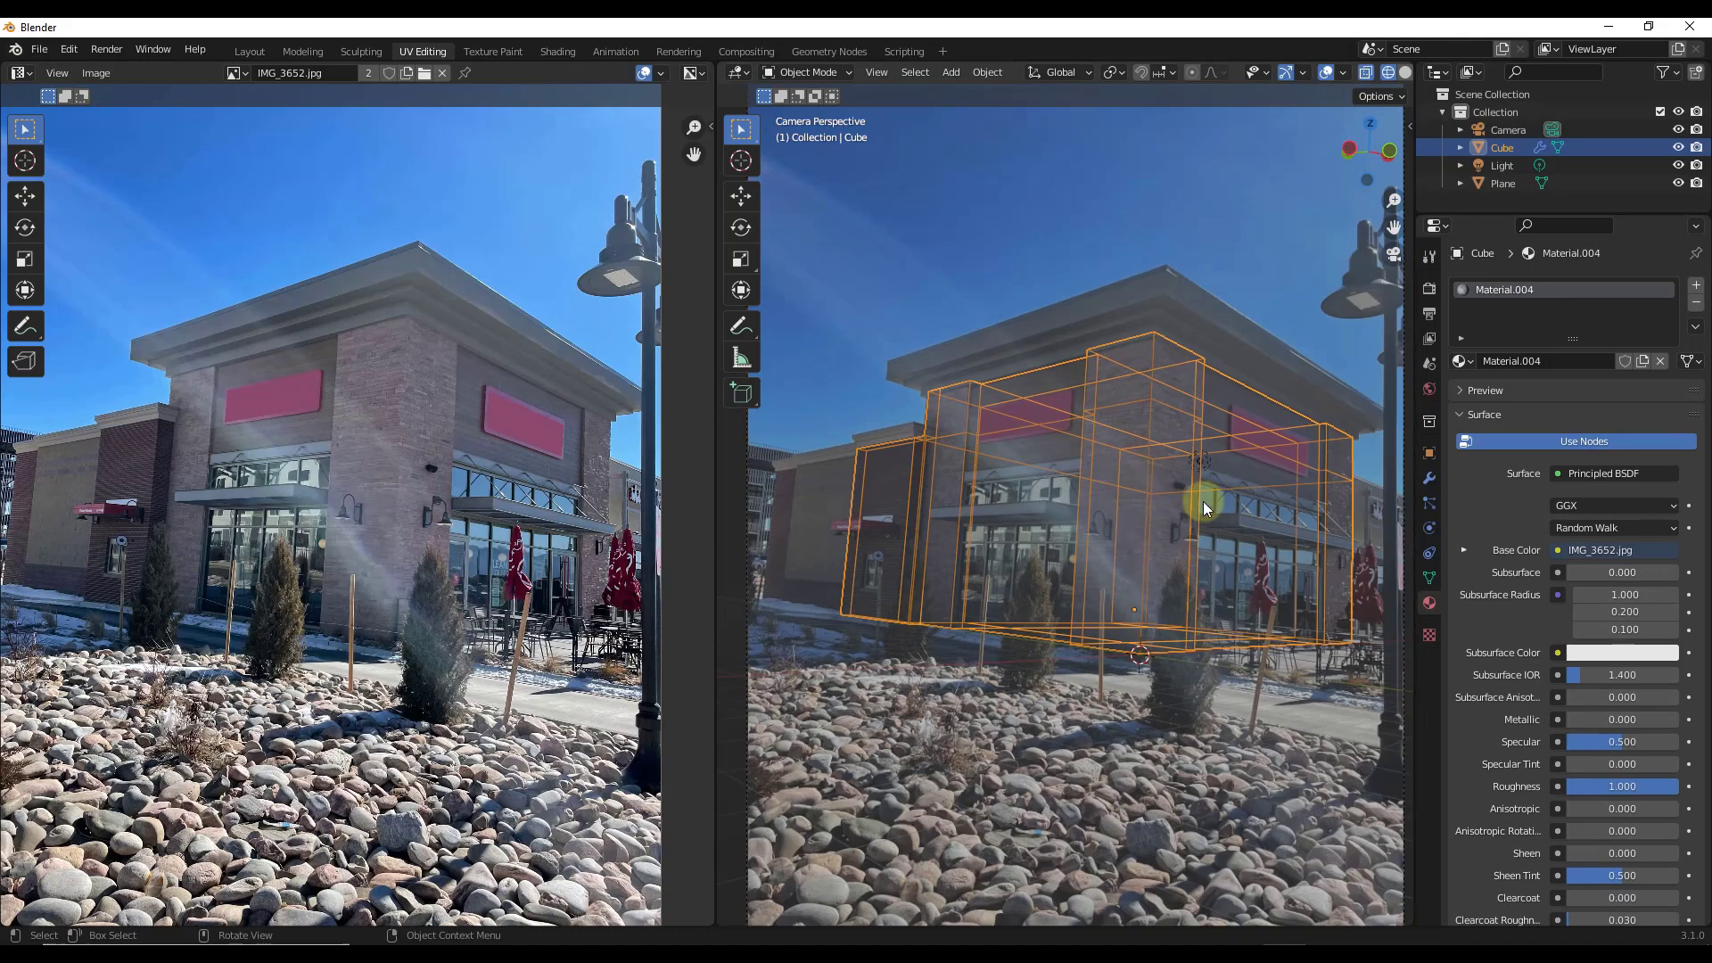
click(249, 51)
scroll(956, 413, down, 3)
middle_drag(956, 413, 869, 462)
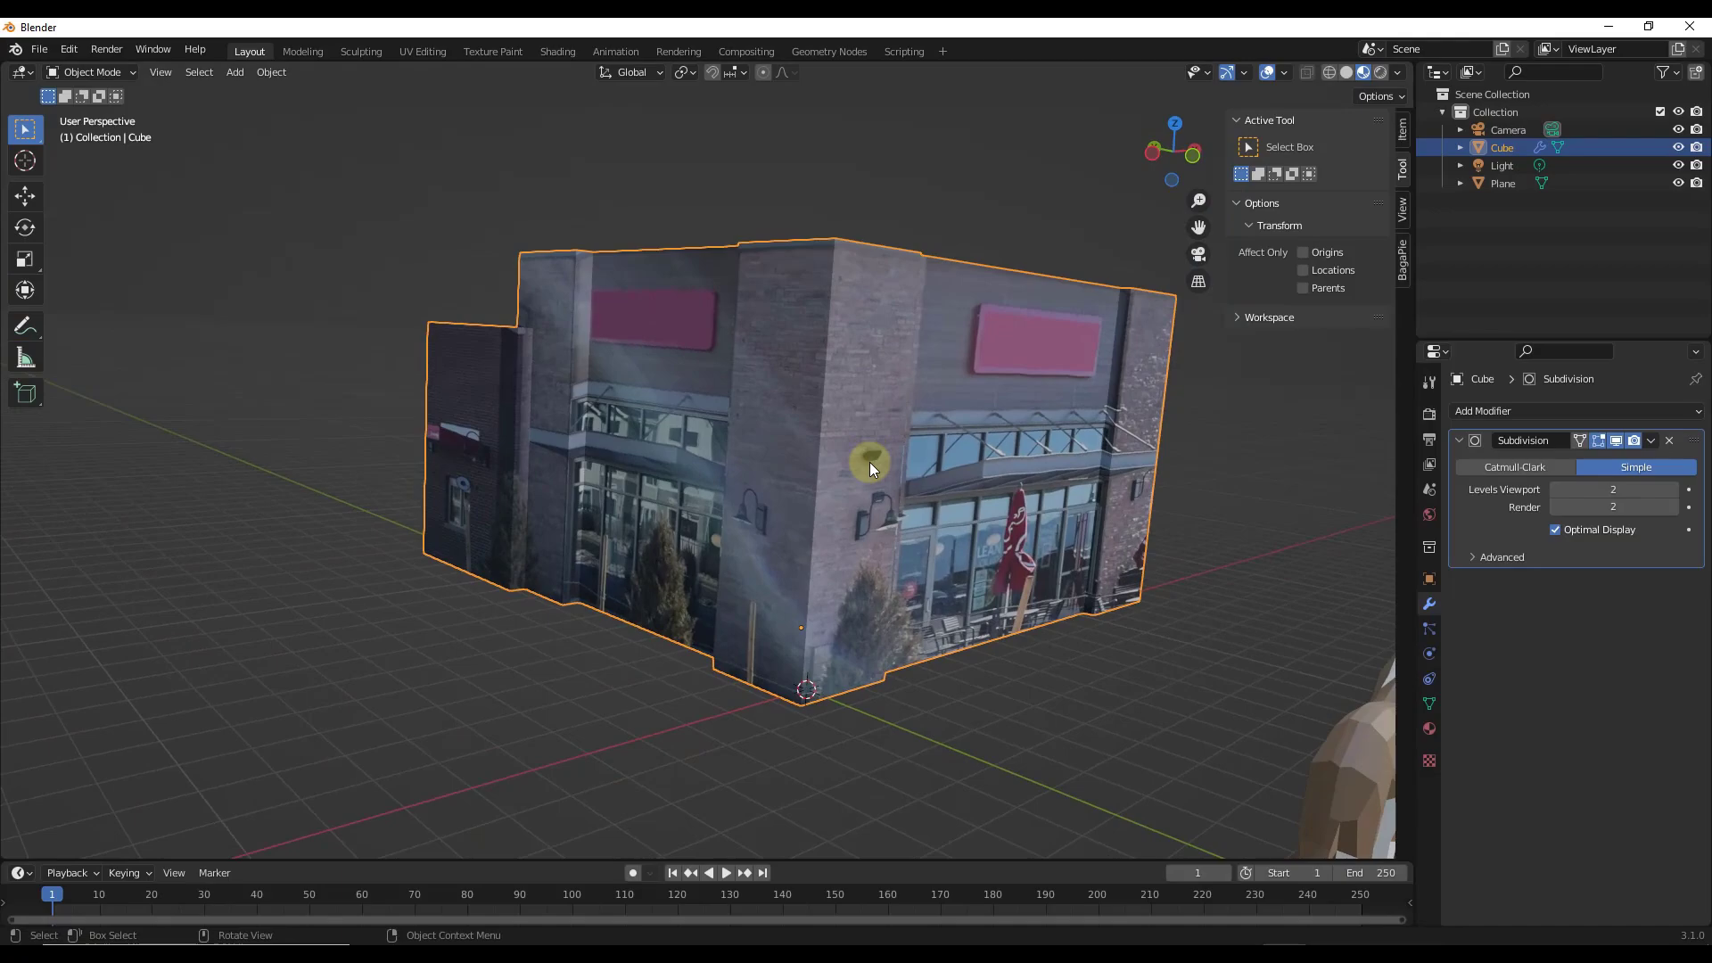
key(shift)
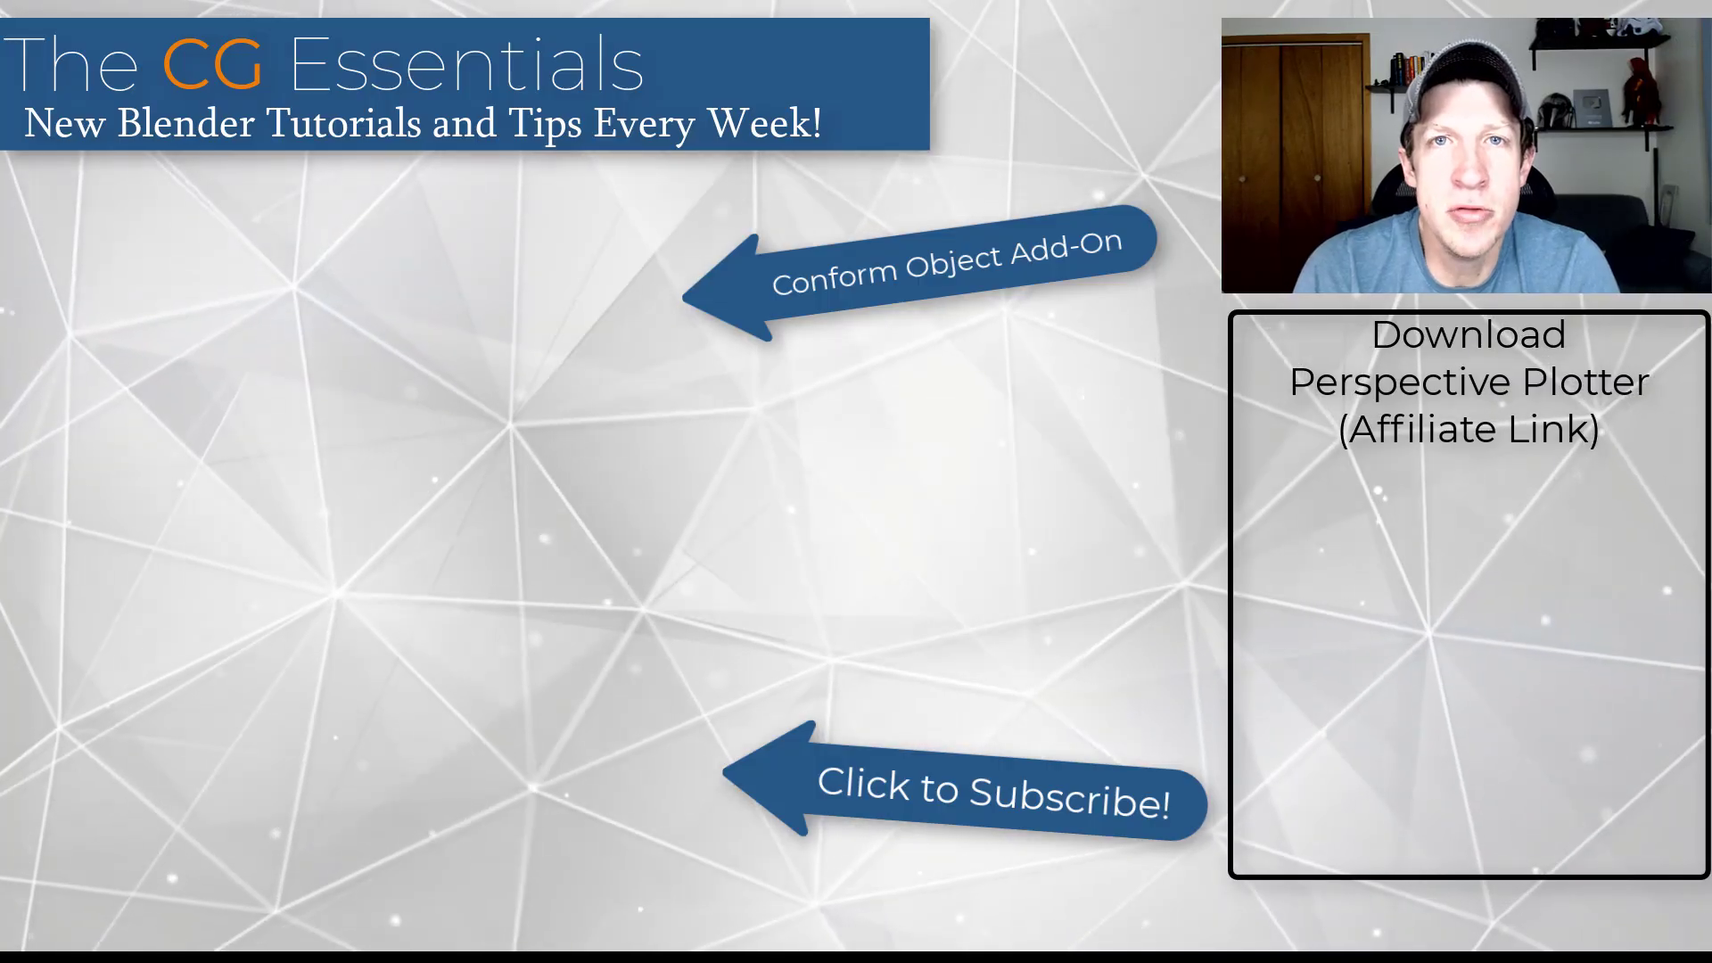